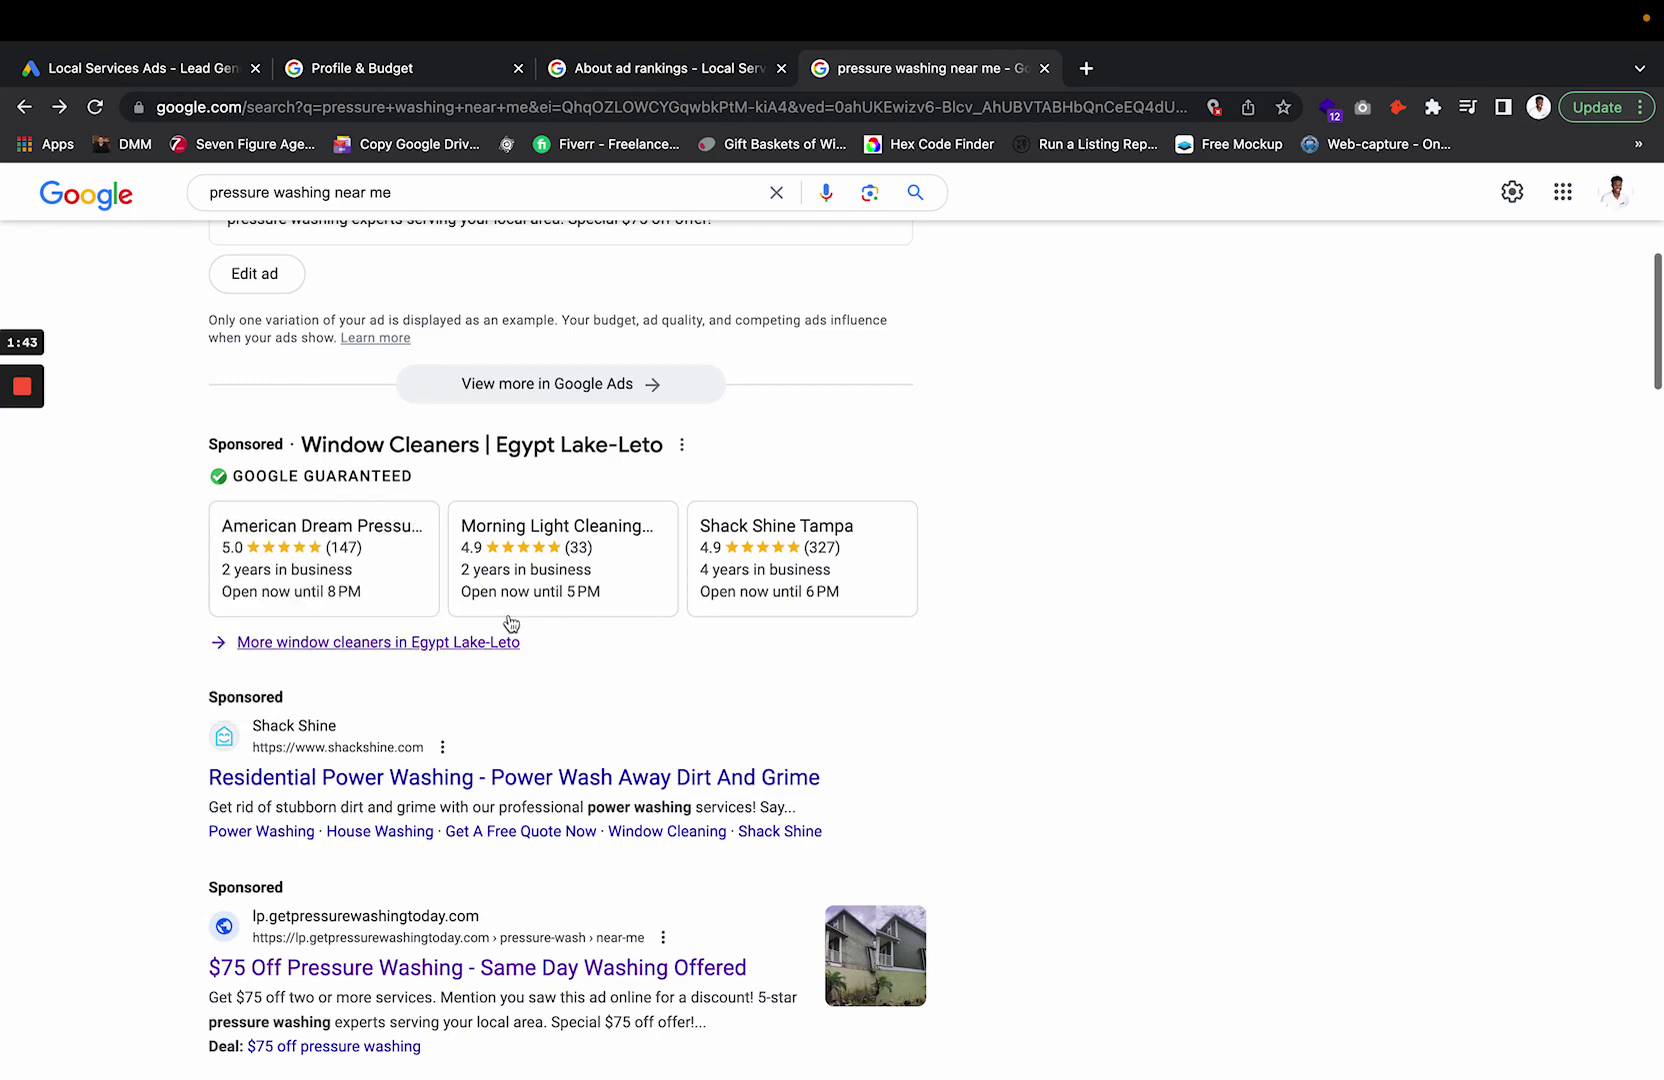
Open the full list of window cleaners in Egypt Lake-Leto, look through it, and return to the search results.
left_click(435, 651)
scroll(549, 660, "down", 10)
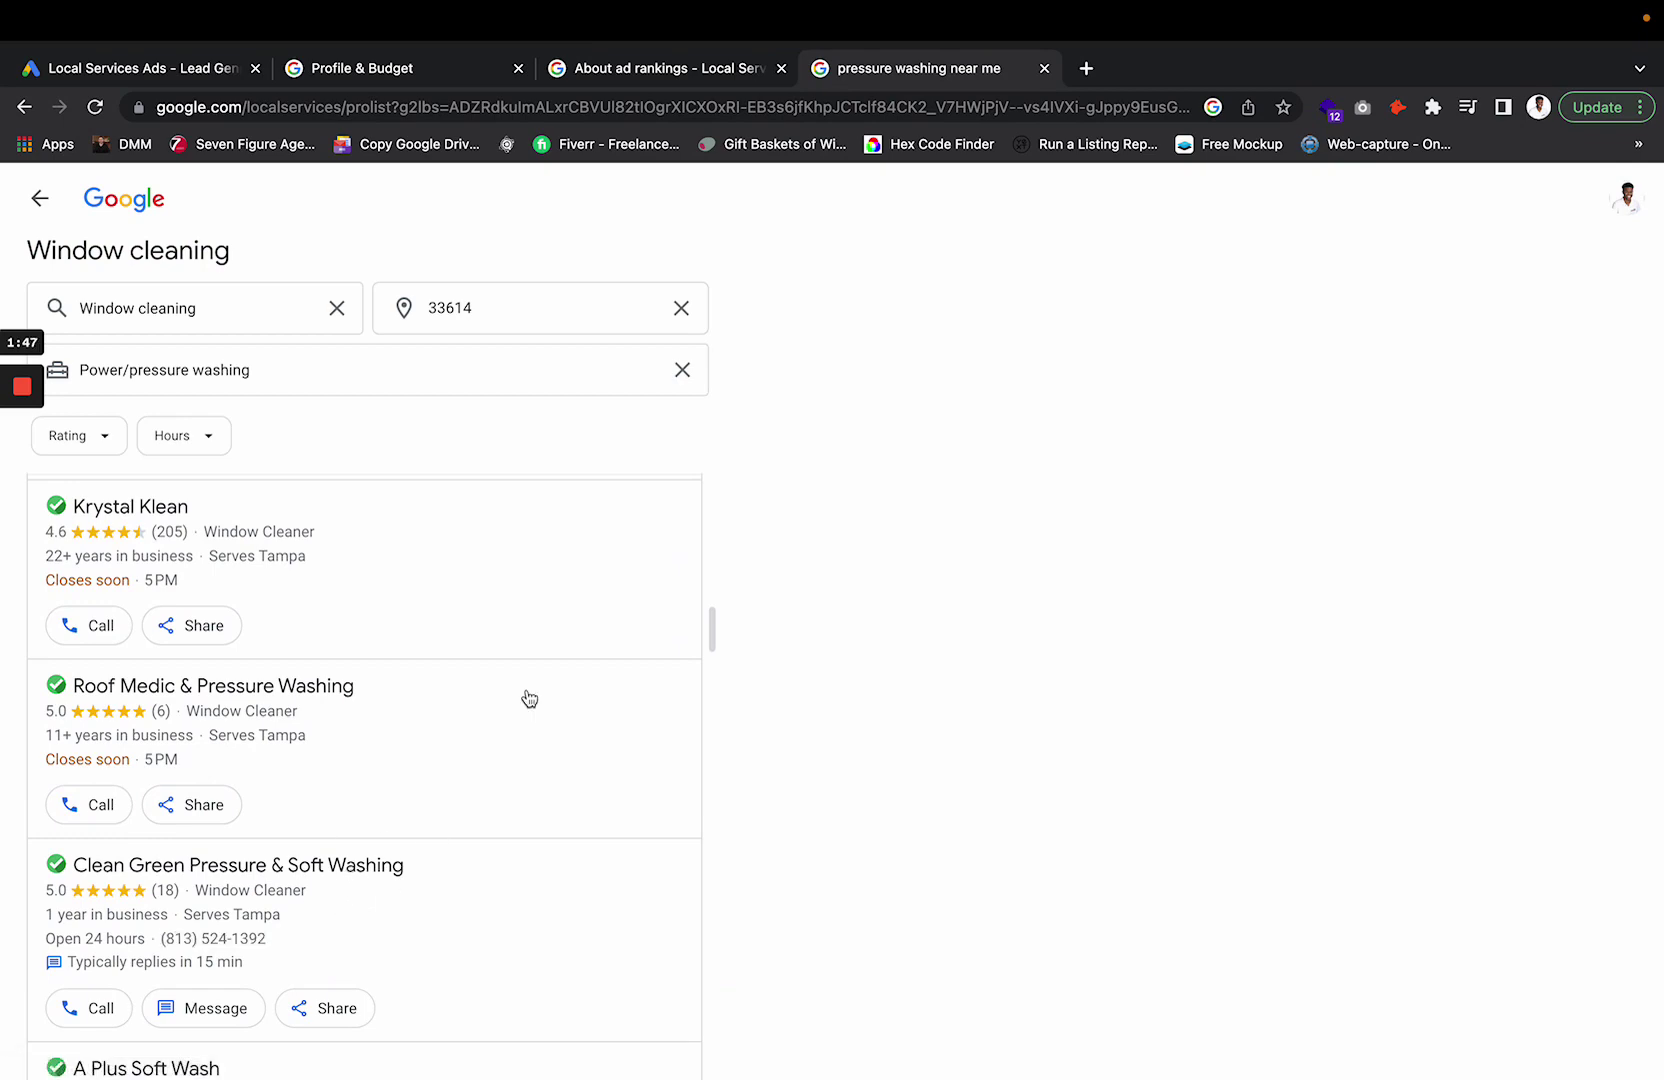
scroll(524, 695, "up", 10)
left_click(40, 198)
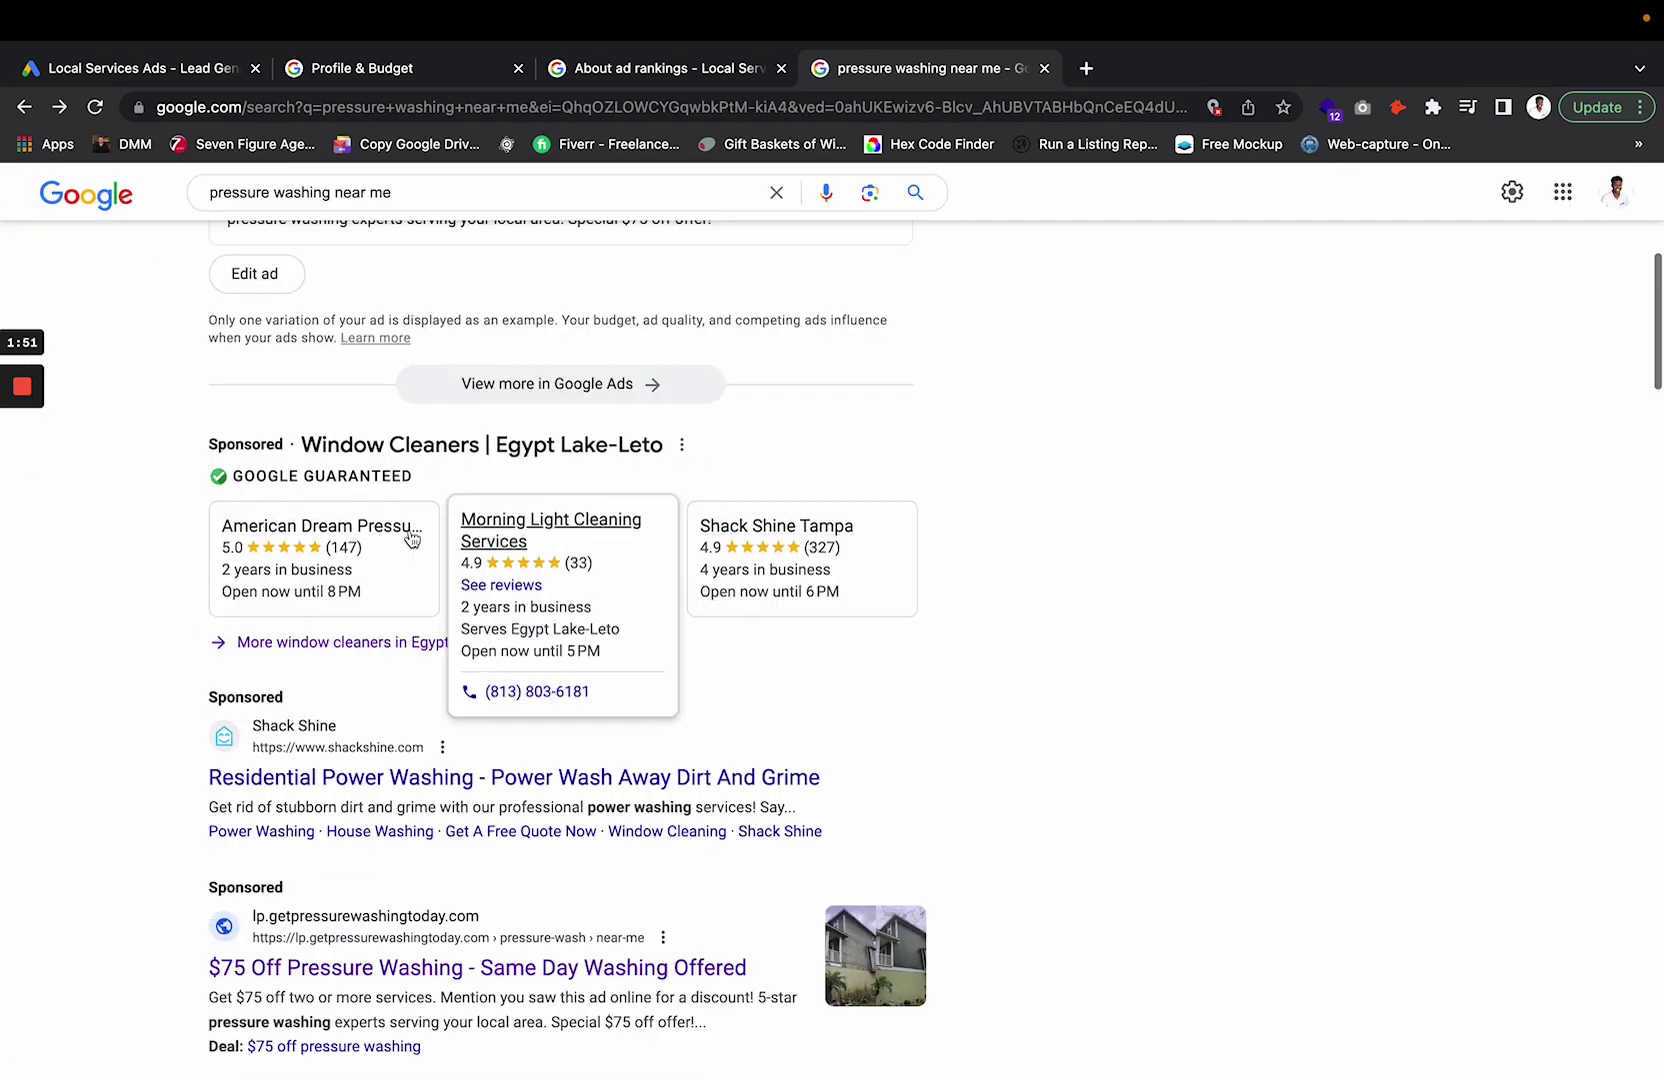
Review the pressure washing search results, comparing the Google Guaranteed listings, sponsored text ads and business listings.
scroll(420, 545, "down", 3)
scroll(470, 670, "down", 10)
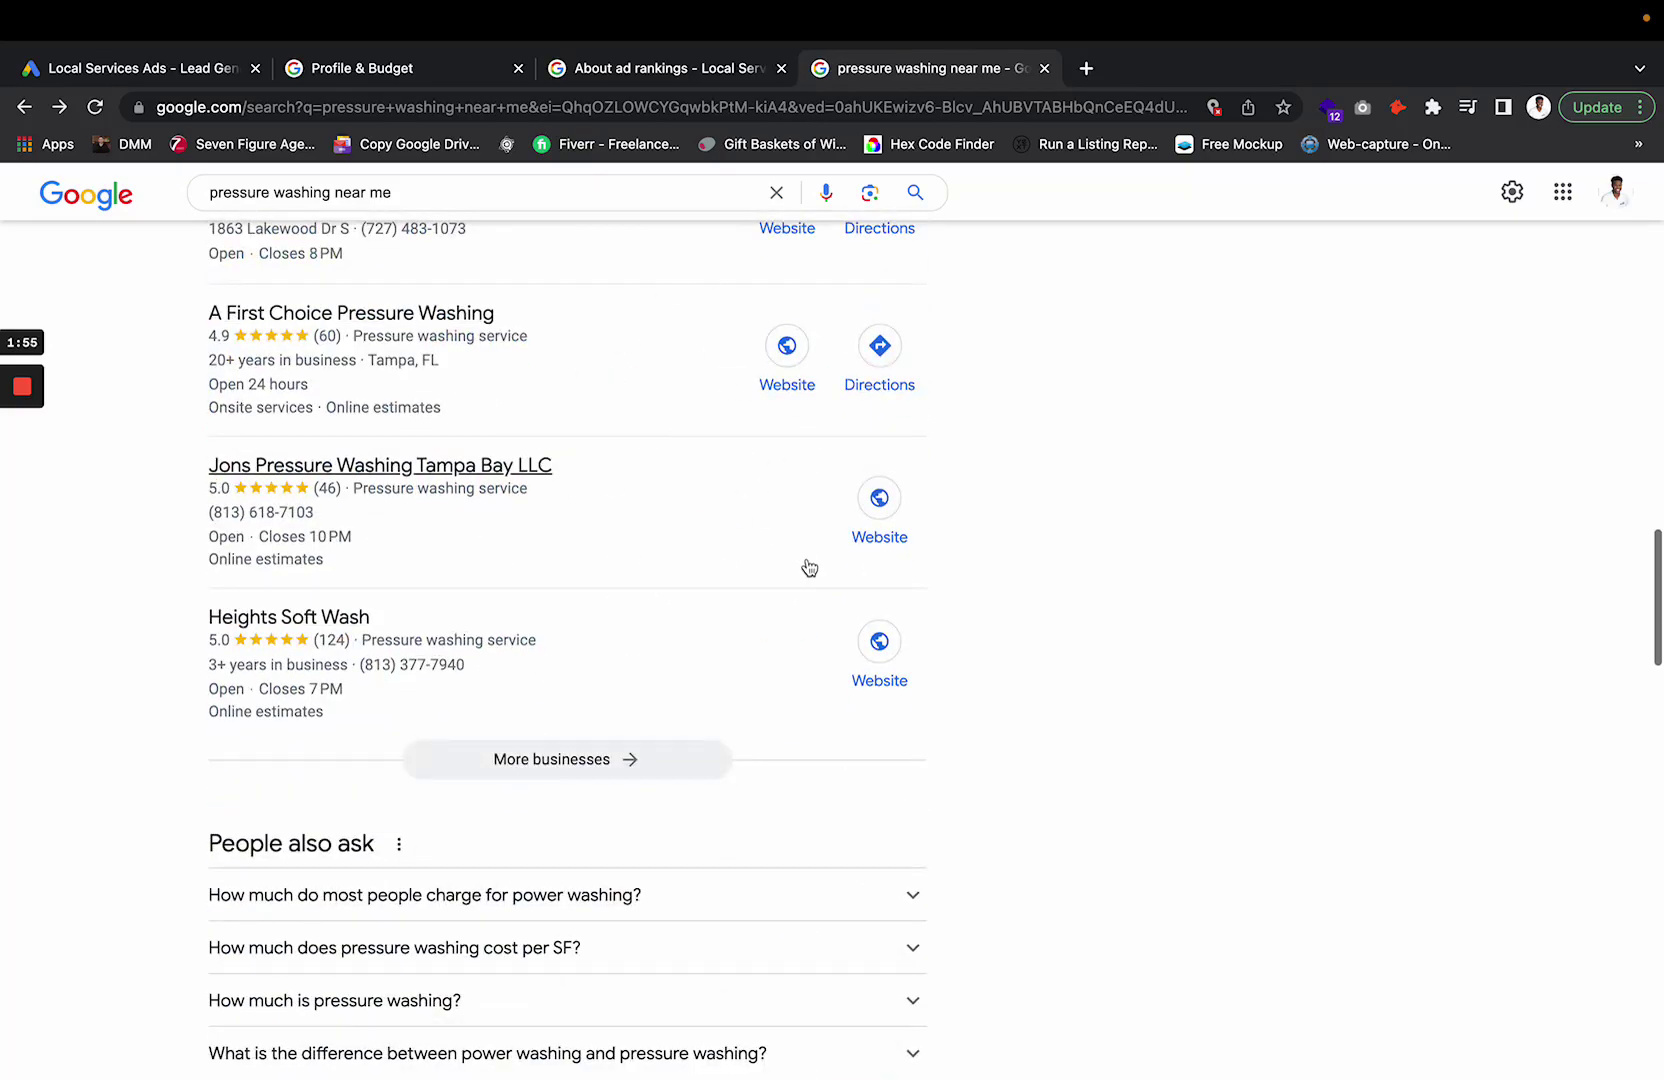
scroll(806, 568, "up", 15)
scroll(430, 745, "down", 3)
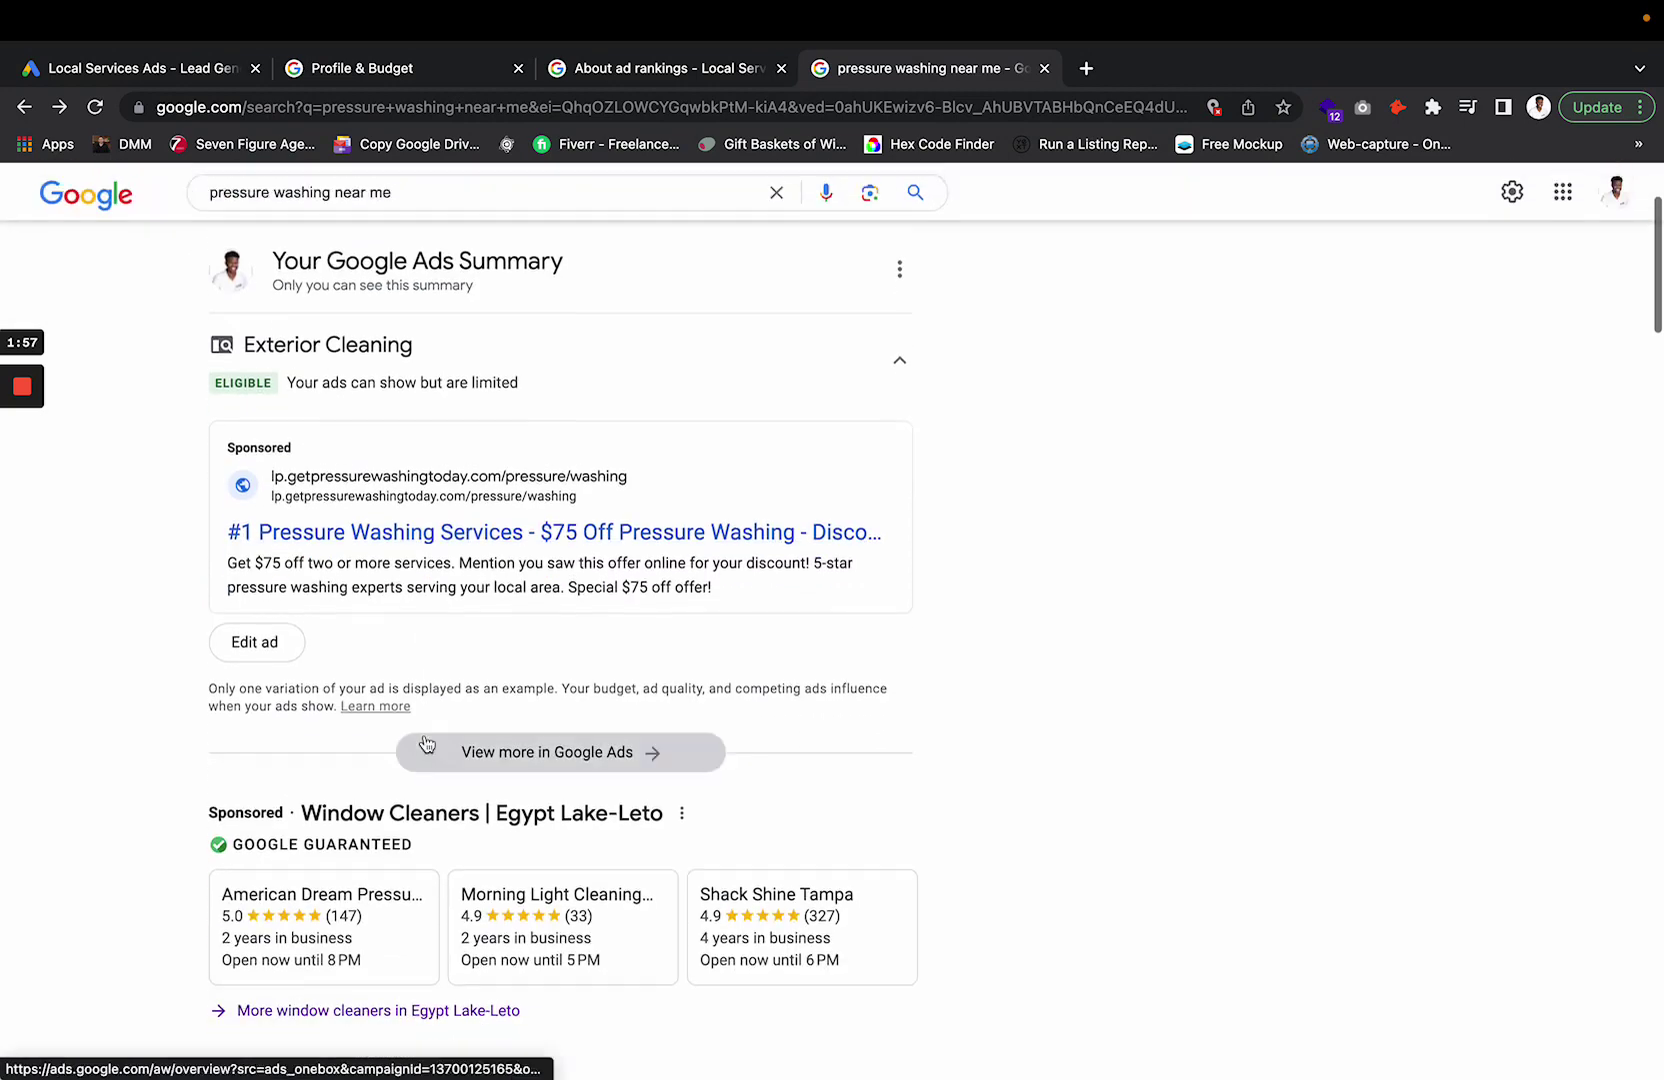
scroll(968, 596, "down", 5)
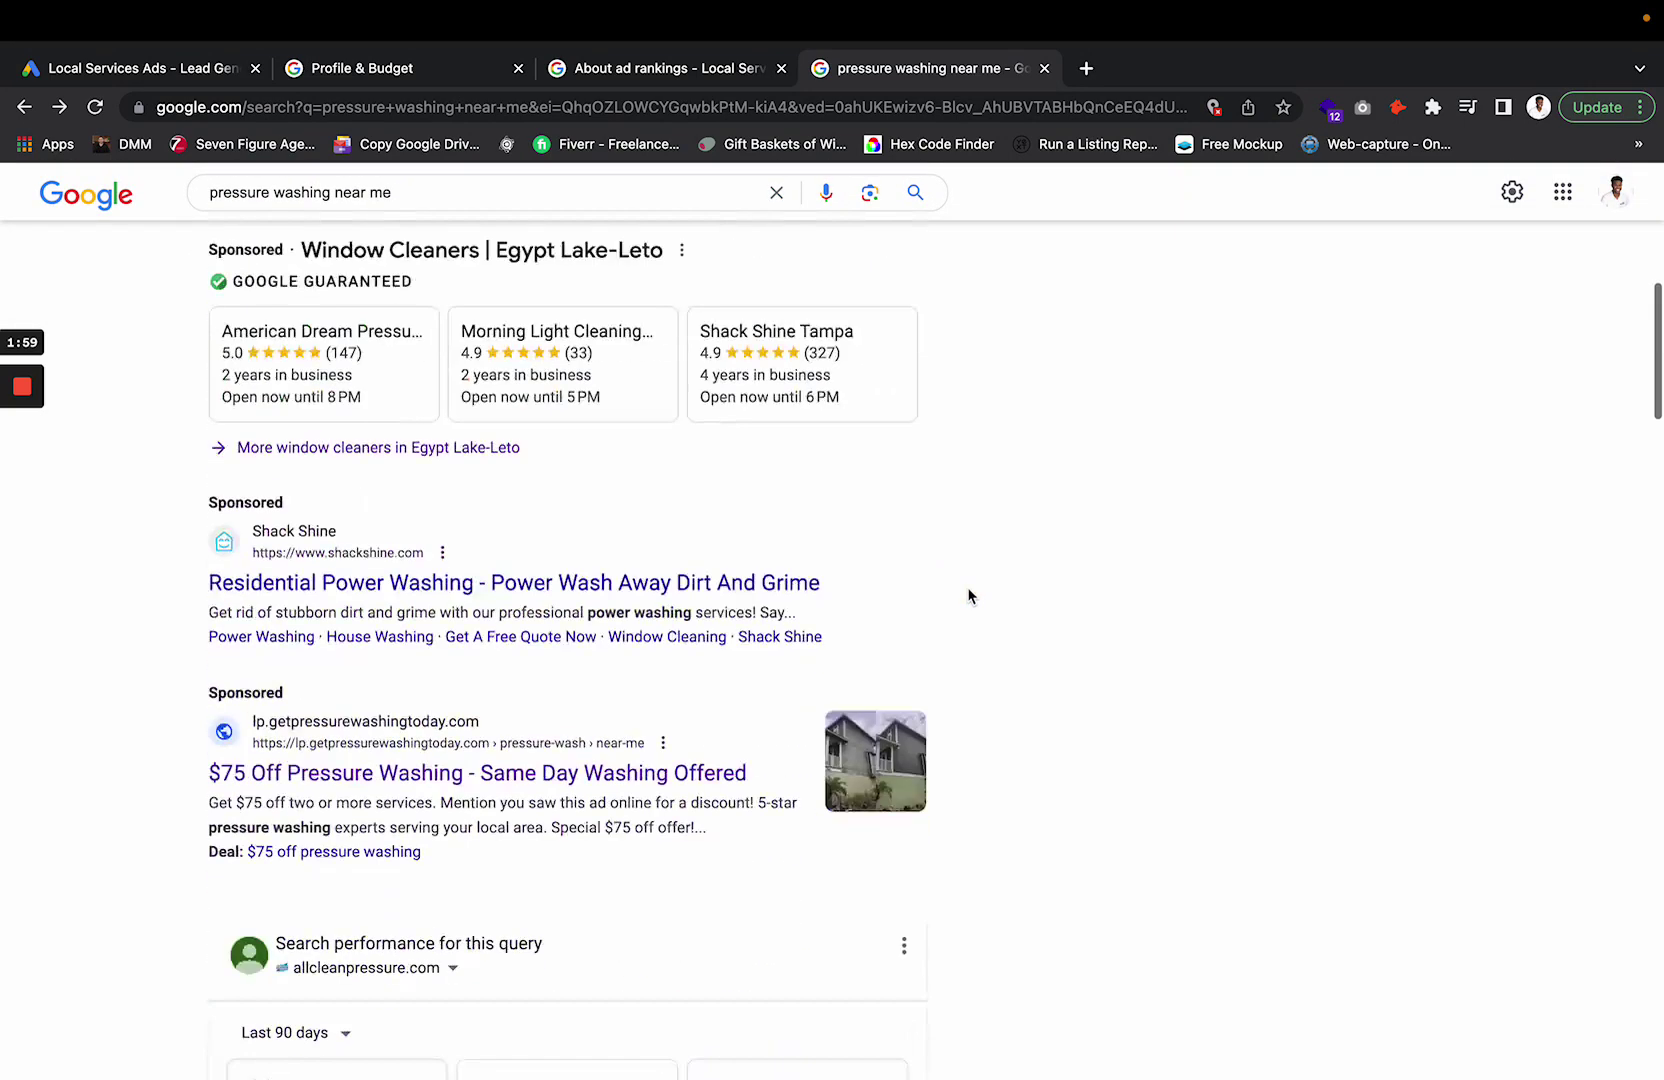
Switch to the About ad rankings help article and highlight its heading and the Google domain in its address.
left_click(604, 100)
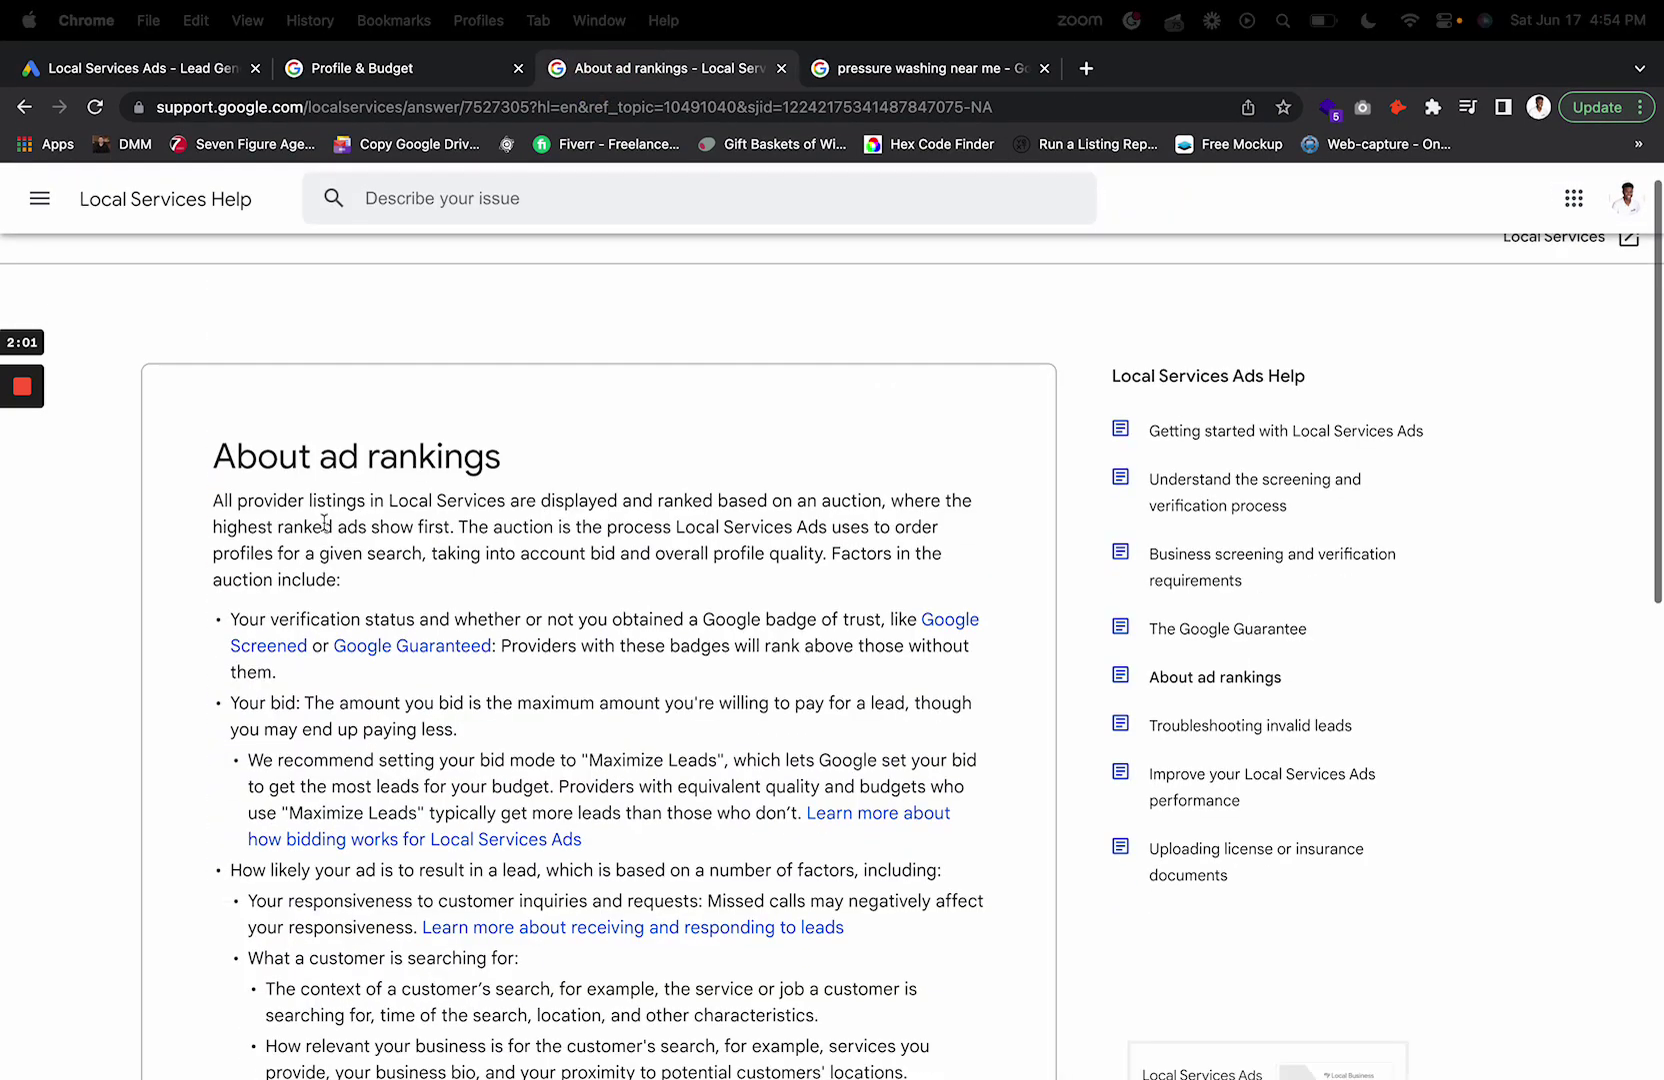
triple_click(350, 457)
triple_click(500, 446)
double_click(294, 107)
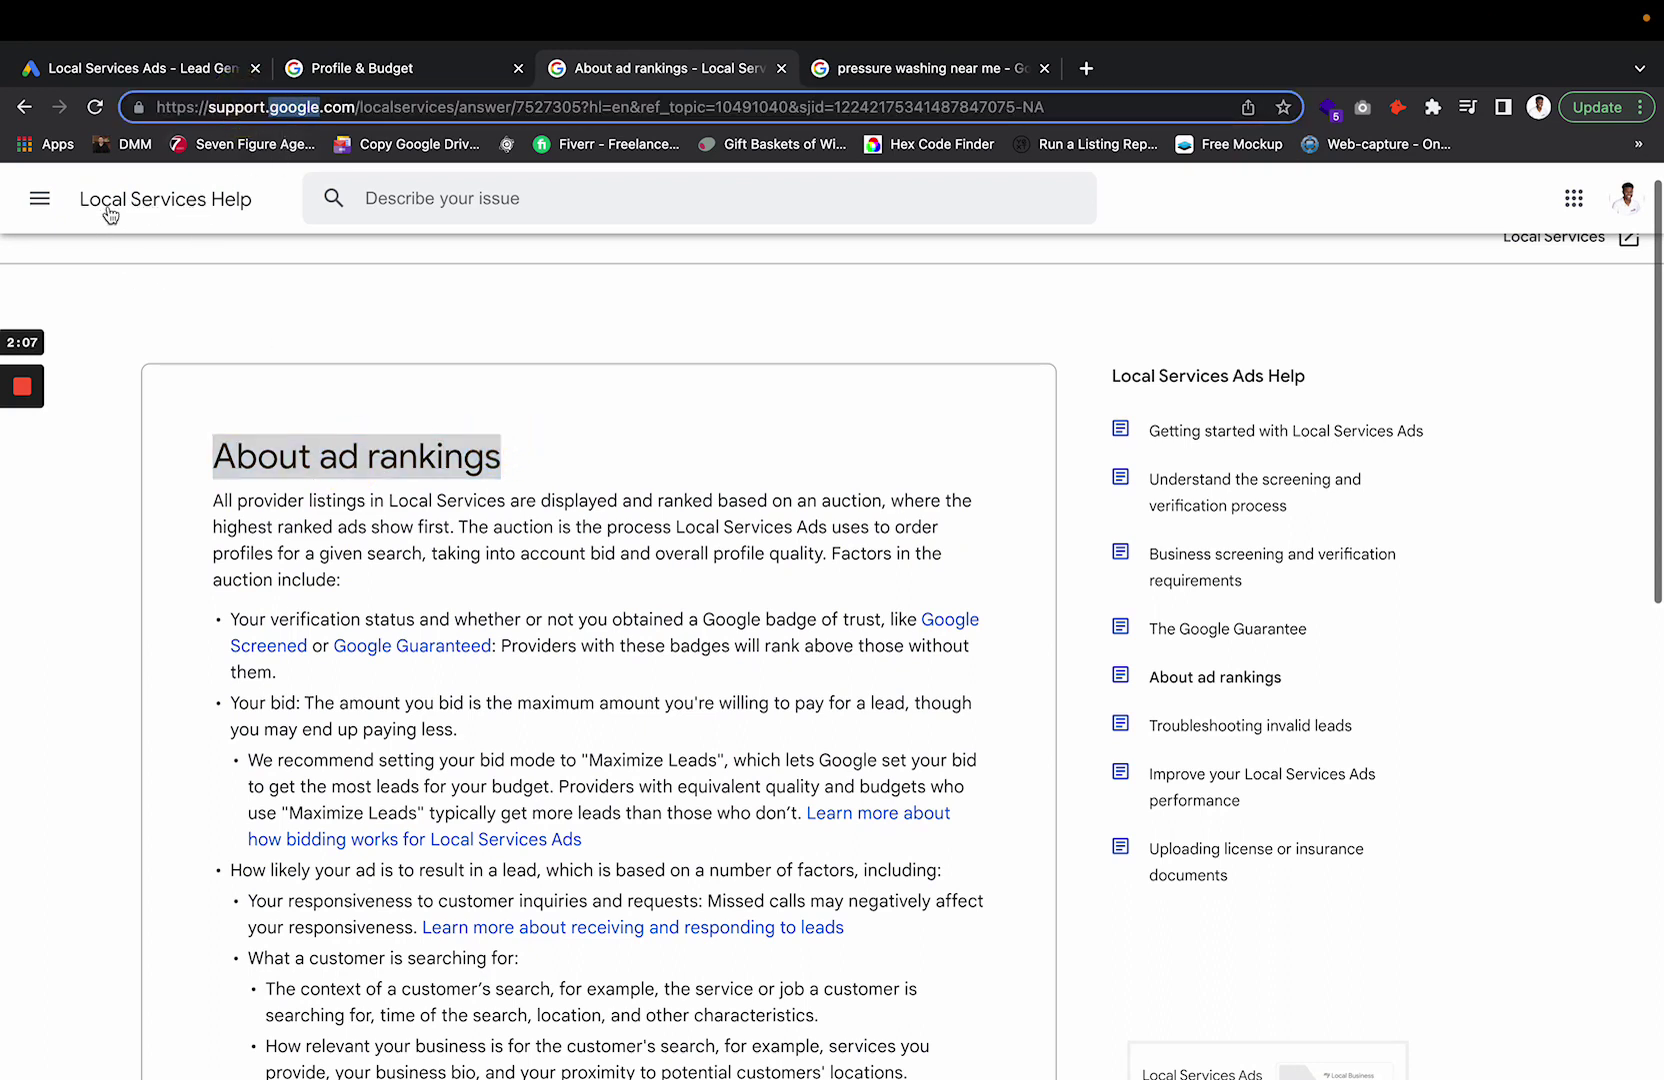
left_click(643, 506)
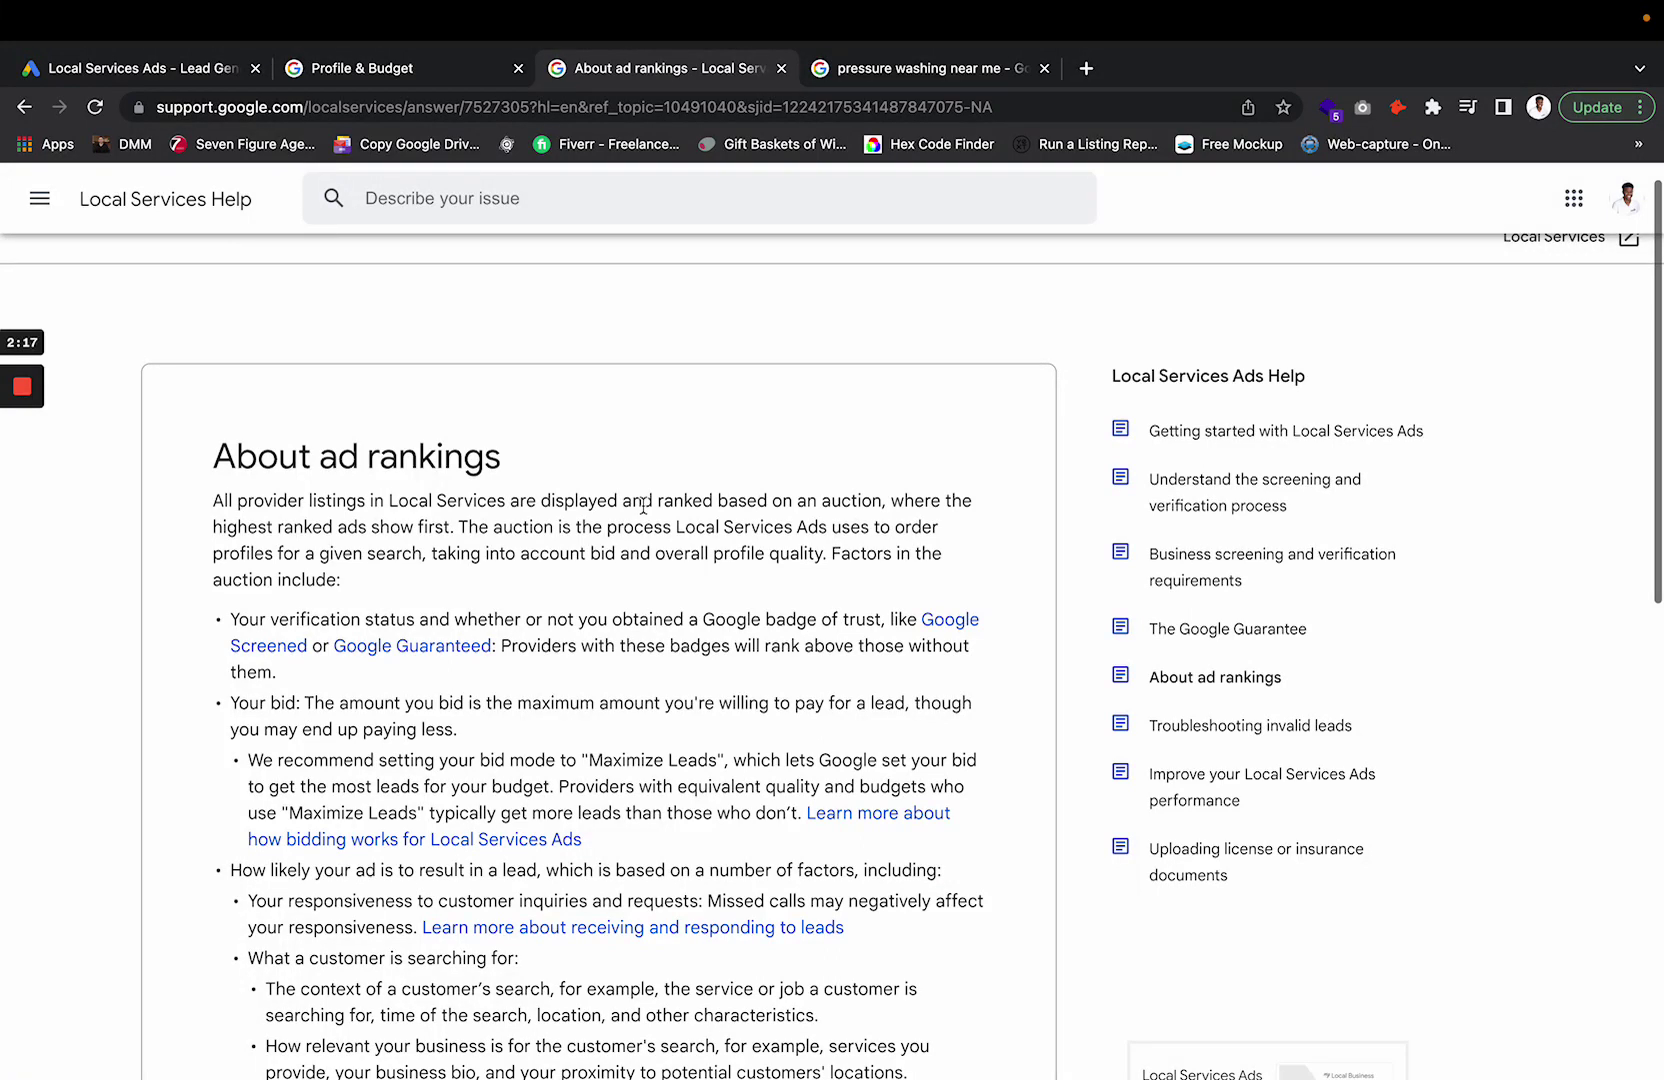
Highlight the verification status and Google badge ranking factor in the About ad rankings article.
scroll(643, 505, "down", 2)
left_click_drag(233, 502, 755, 509)
left_click(826, 511)
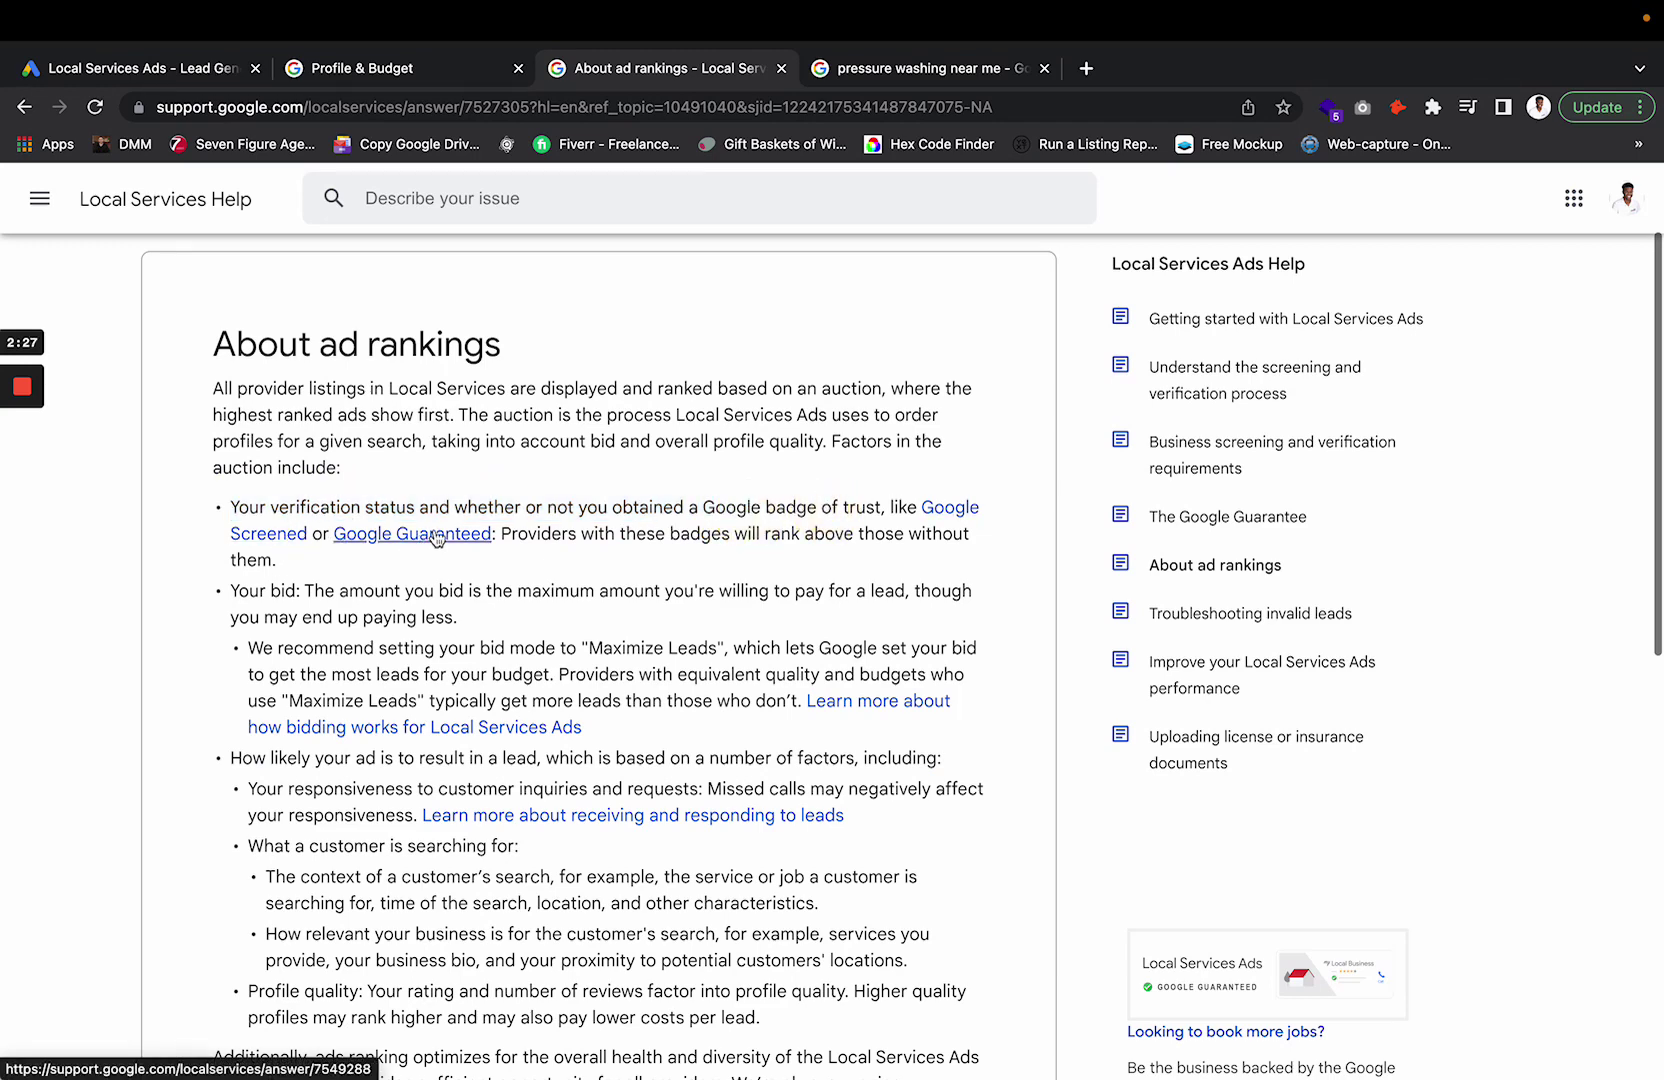
left_click_drag(502, 534, 327, 557)
left_click(320, 552)
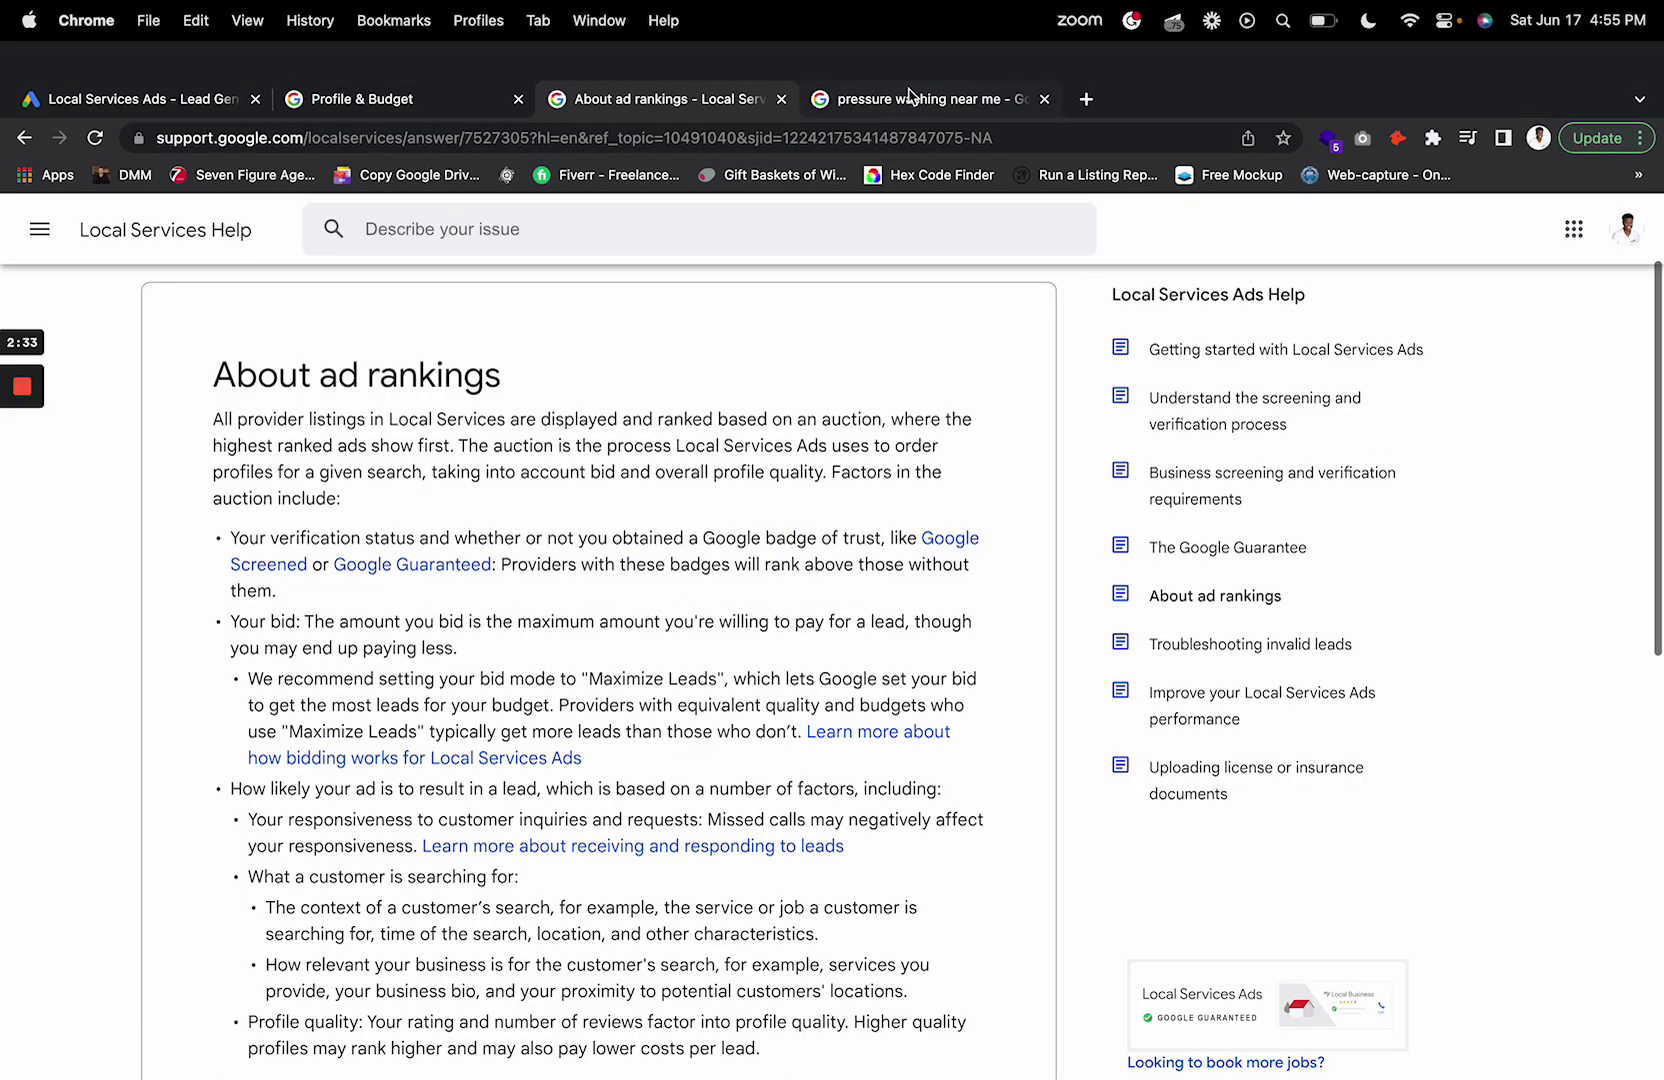
Open the full window cleaners list from the pressure washing search results and highlight the Google Guaranteed notice.
left_click(909, 97)
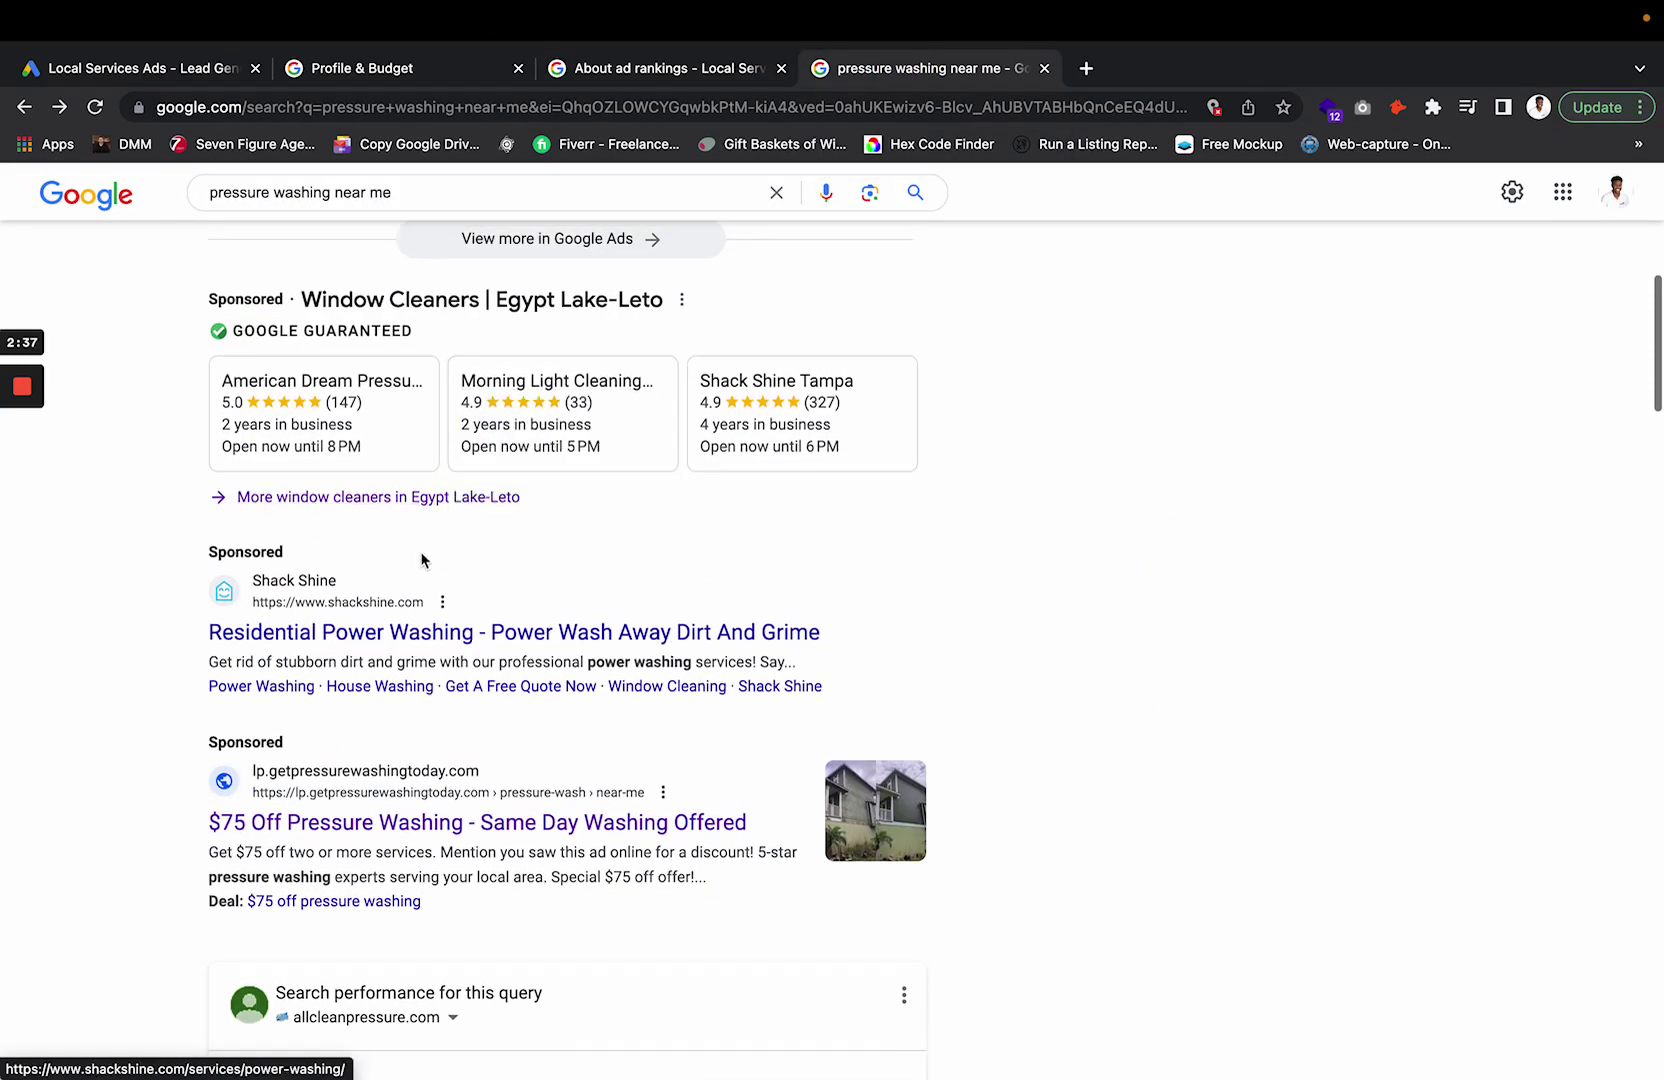
left_click(404, 497)
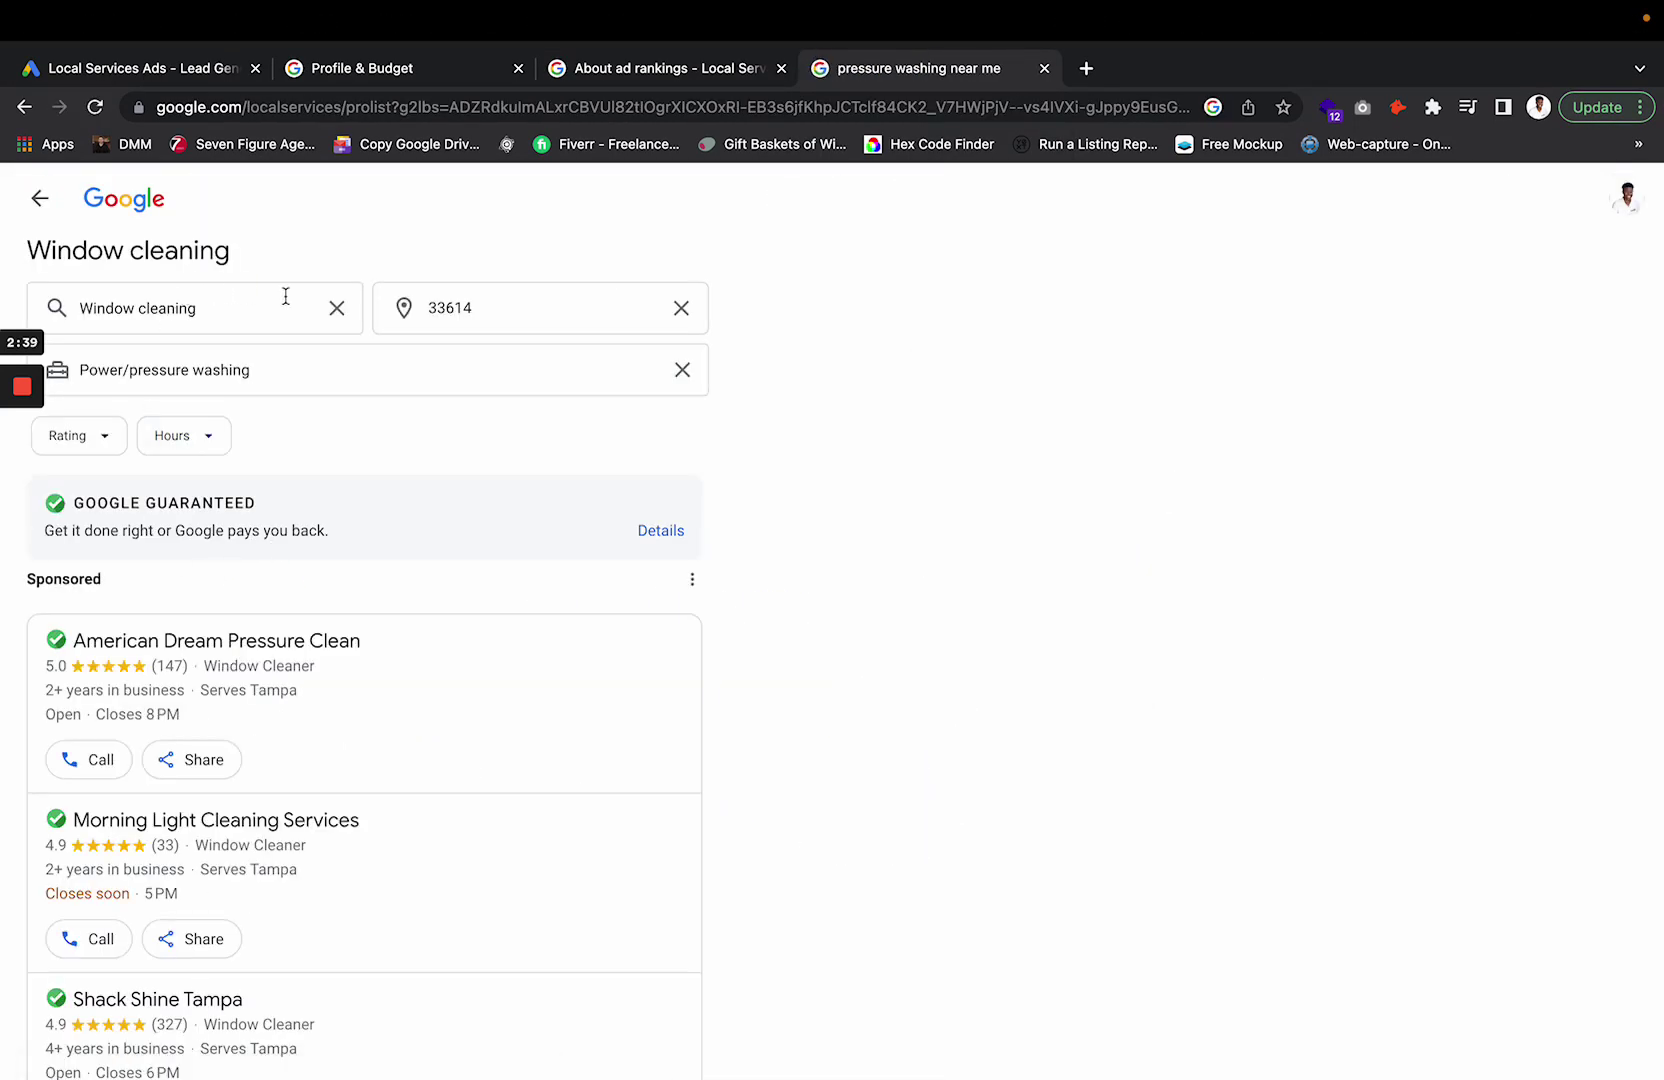
scroll(232, 521, "down", 3)
scroll(230, 524, "up", 1)
scroll(150, 528, "down", 2)
scroll(93, 530, "up", 4)
left_click_drag(330, 538, 45, 493)
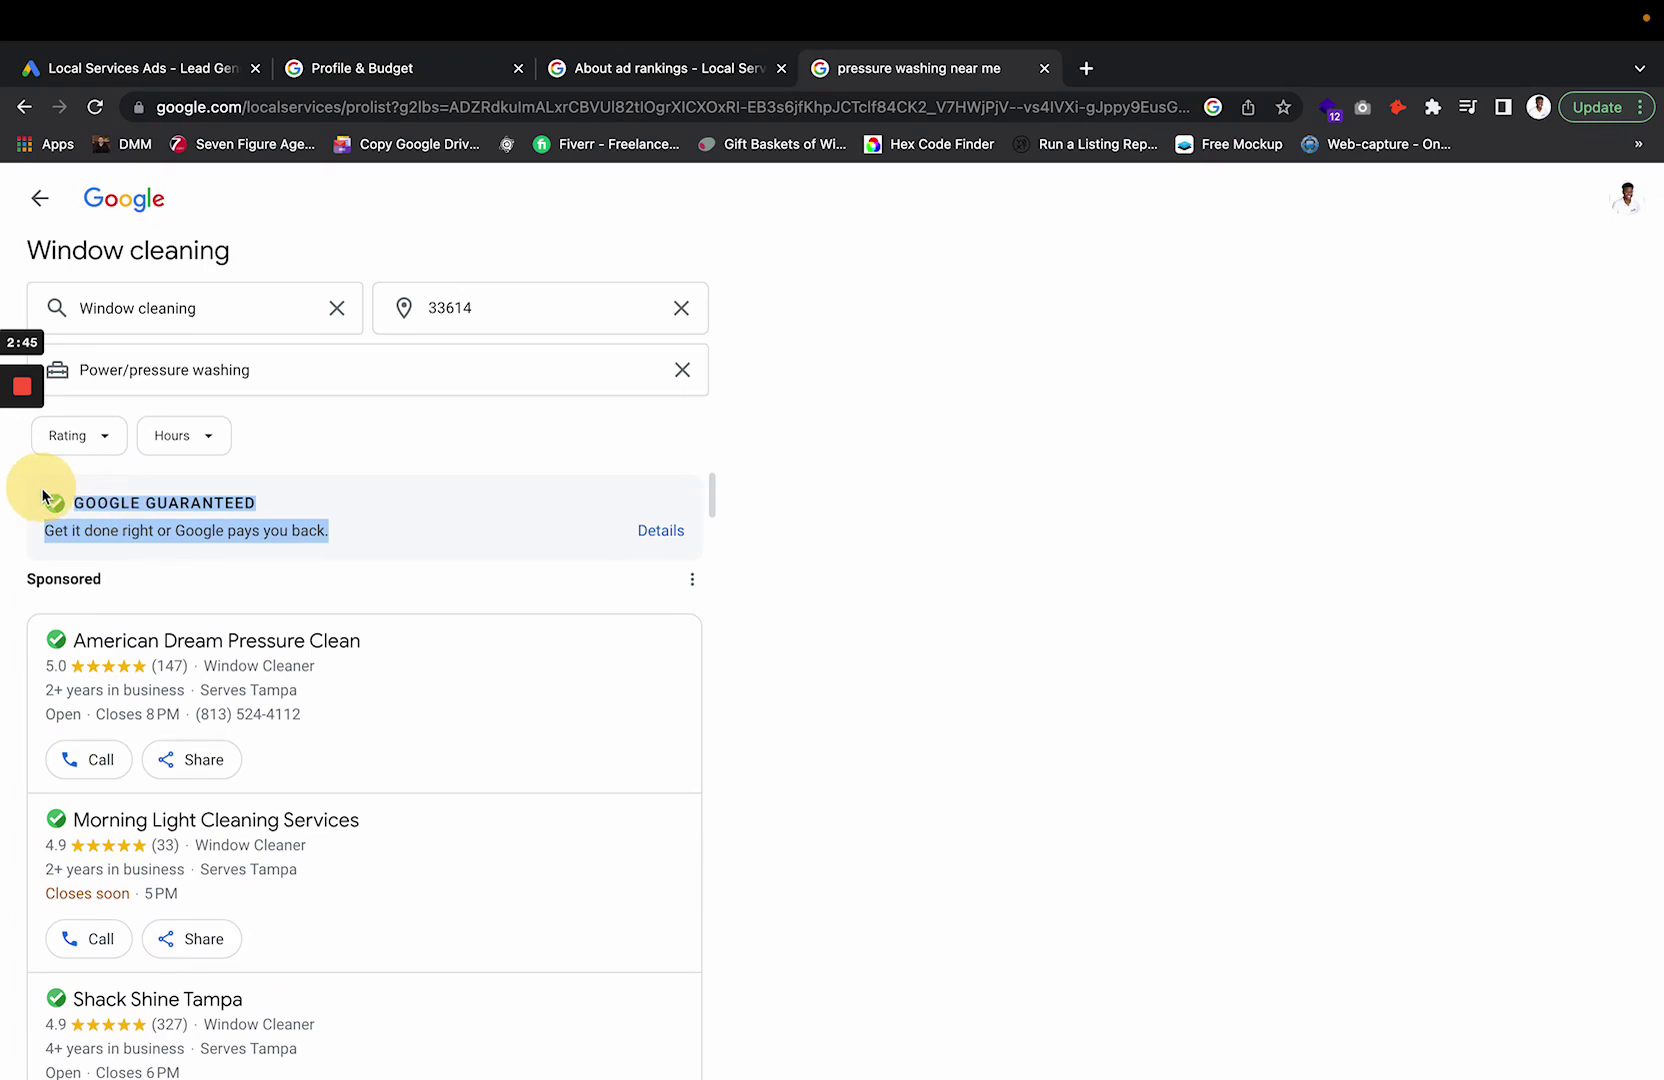
Examine the window cleaning provider list, comparing listings that have the Google Guaranteed badge with those that do not.
scroll(210, 648, "down", 20)
scroll(210, 648, "down", 15)
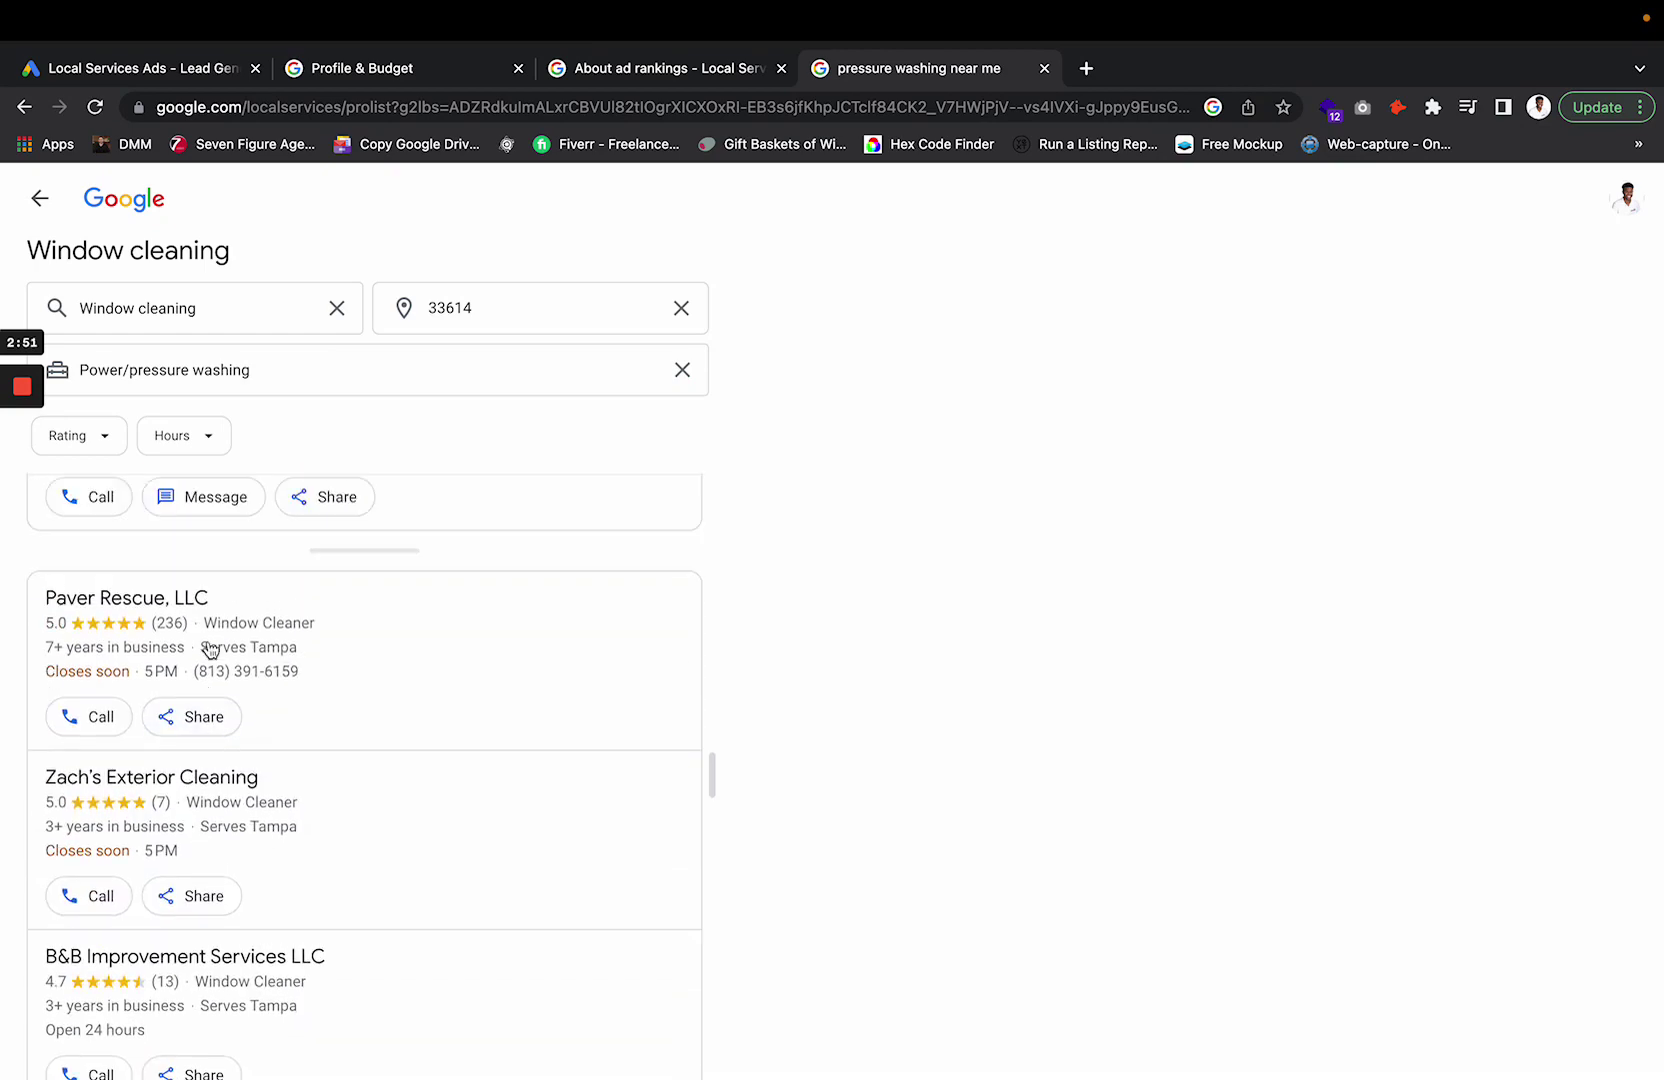
scroll(187, 724, "down", 8)
scroll(187, 724, "up", 8)
scroll(190, 728, "up", 4)
scroll(200, 760, "down", 4)
scroll(175, 780, "up", 10)
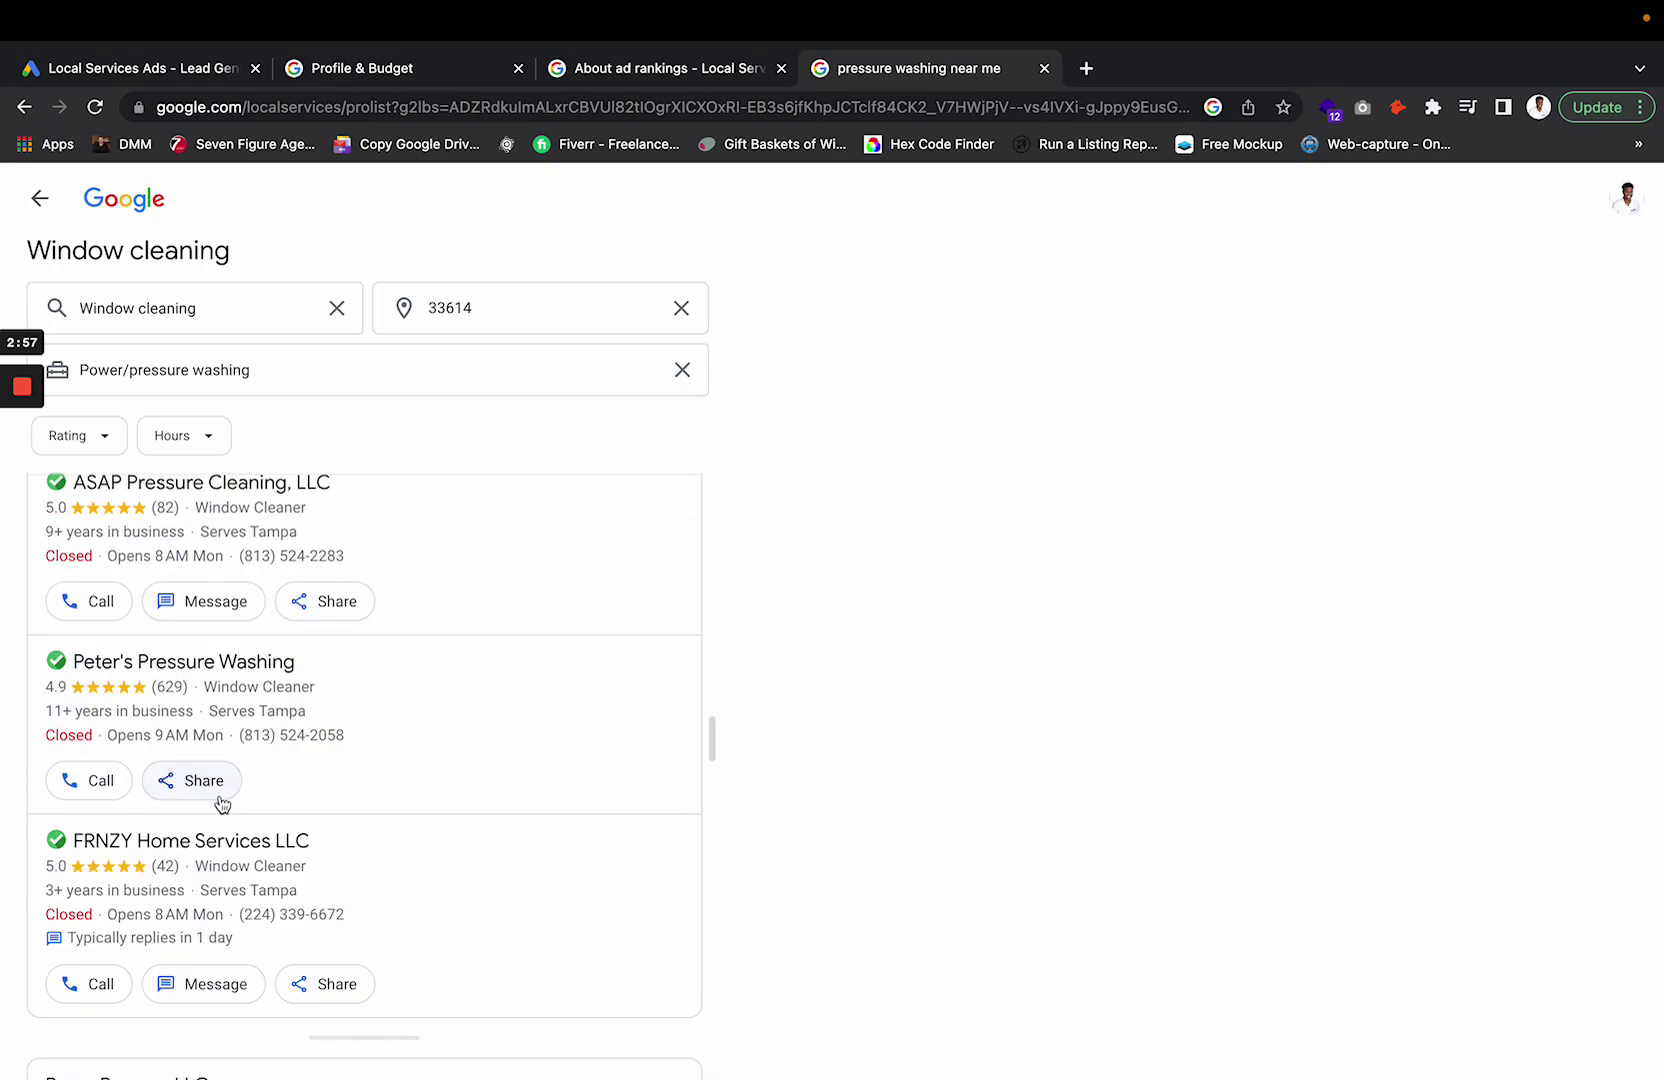
scroll(269, 595, "up", 5)
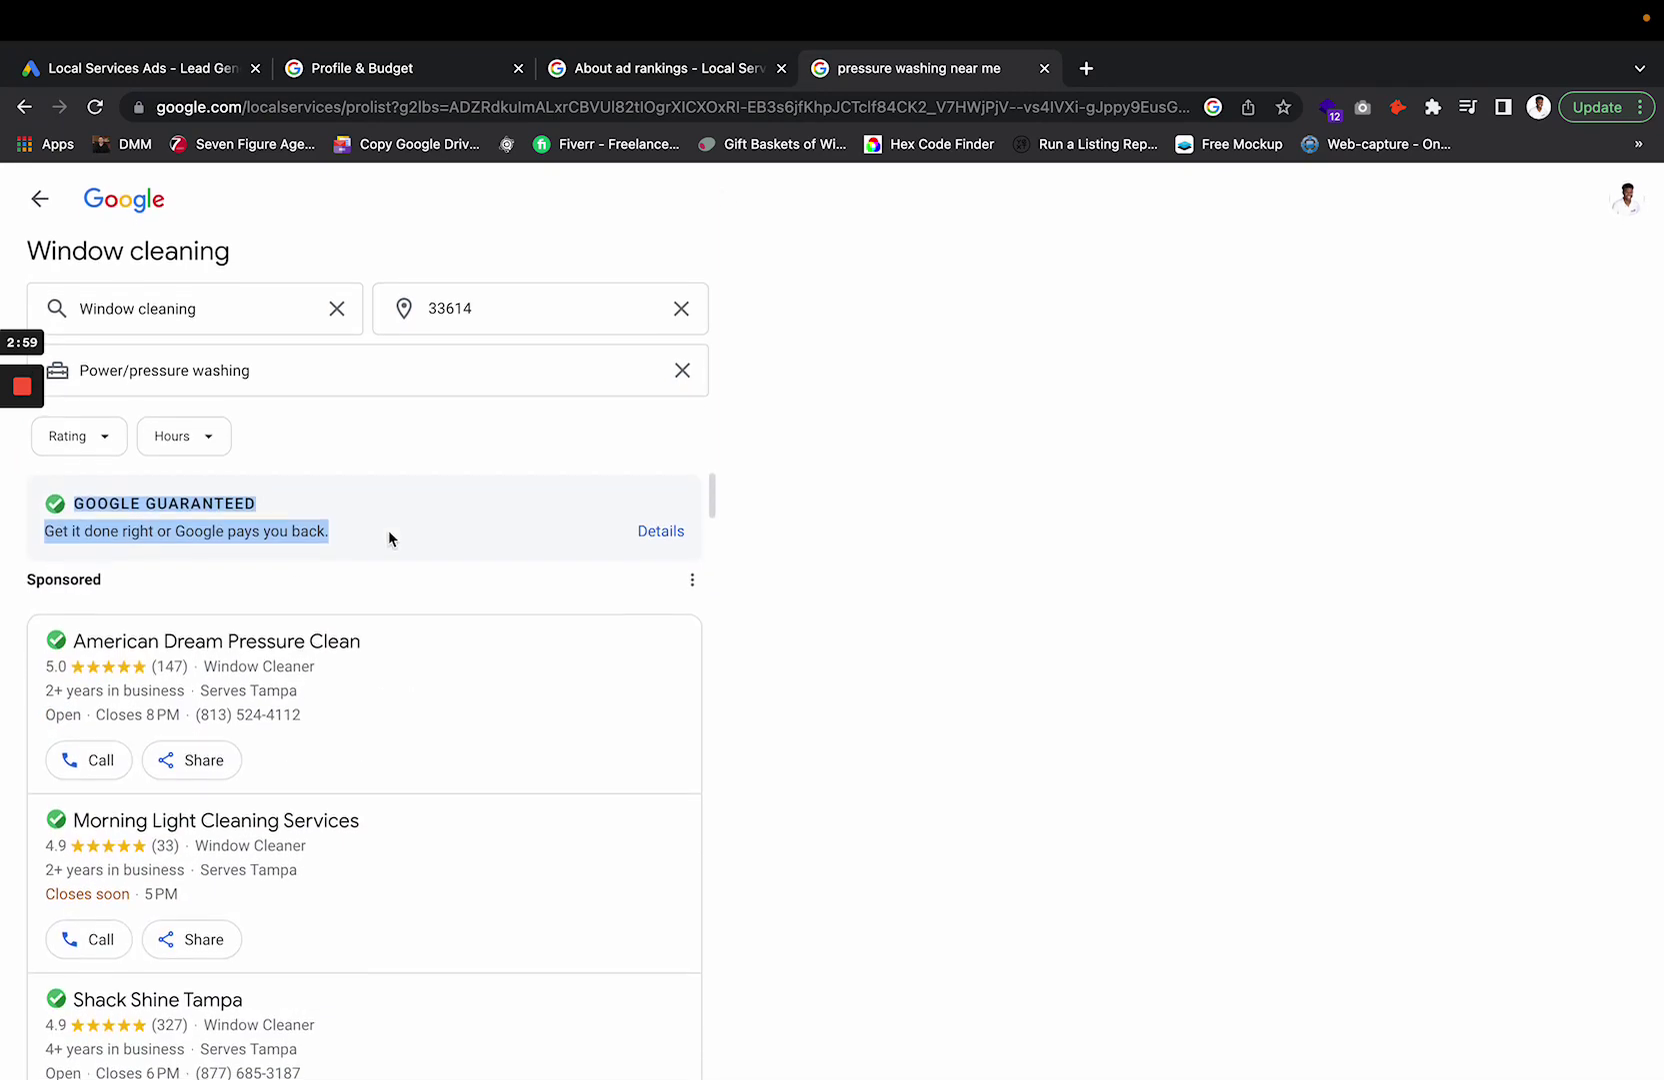
Switch to the Local Services Ads account and open its Business Verification page.
left_click(622, 67)
left_click(360, 68)
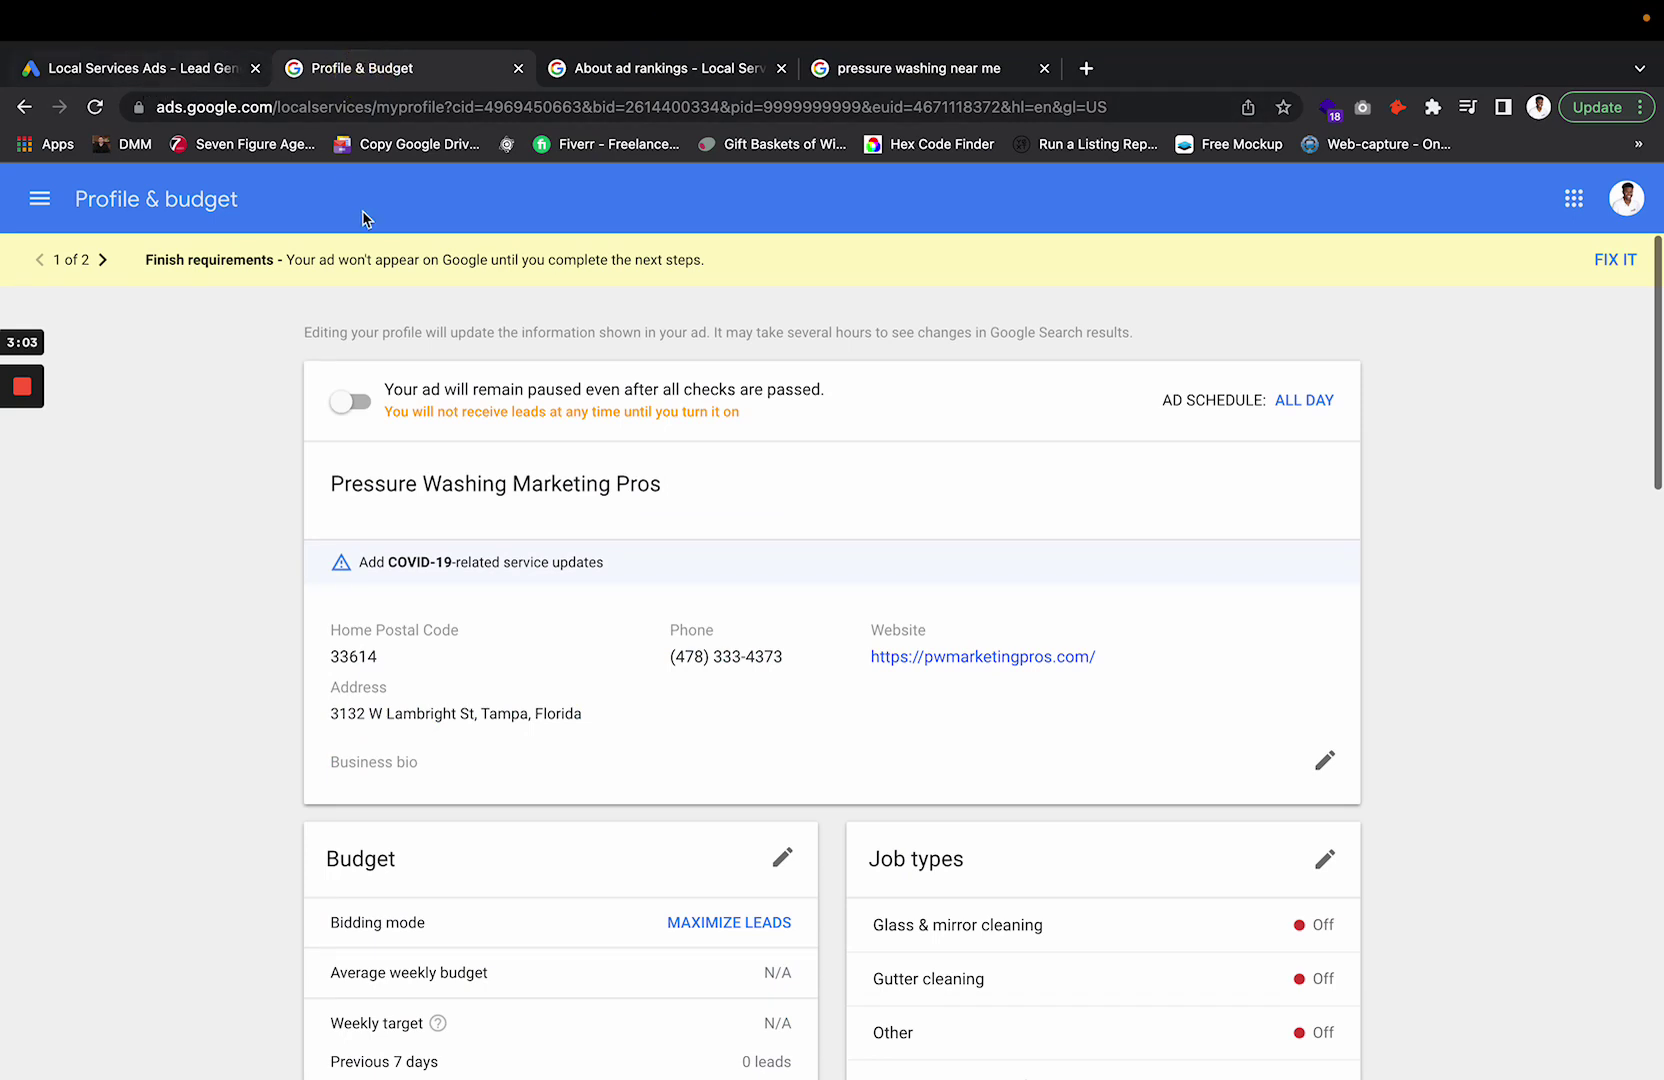
left_click(30, 199)
left_click(146, 213)
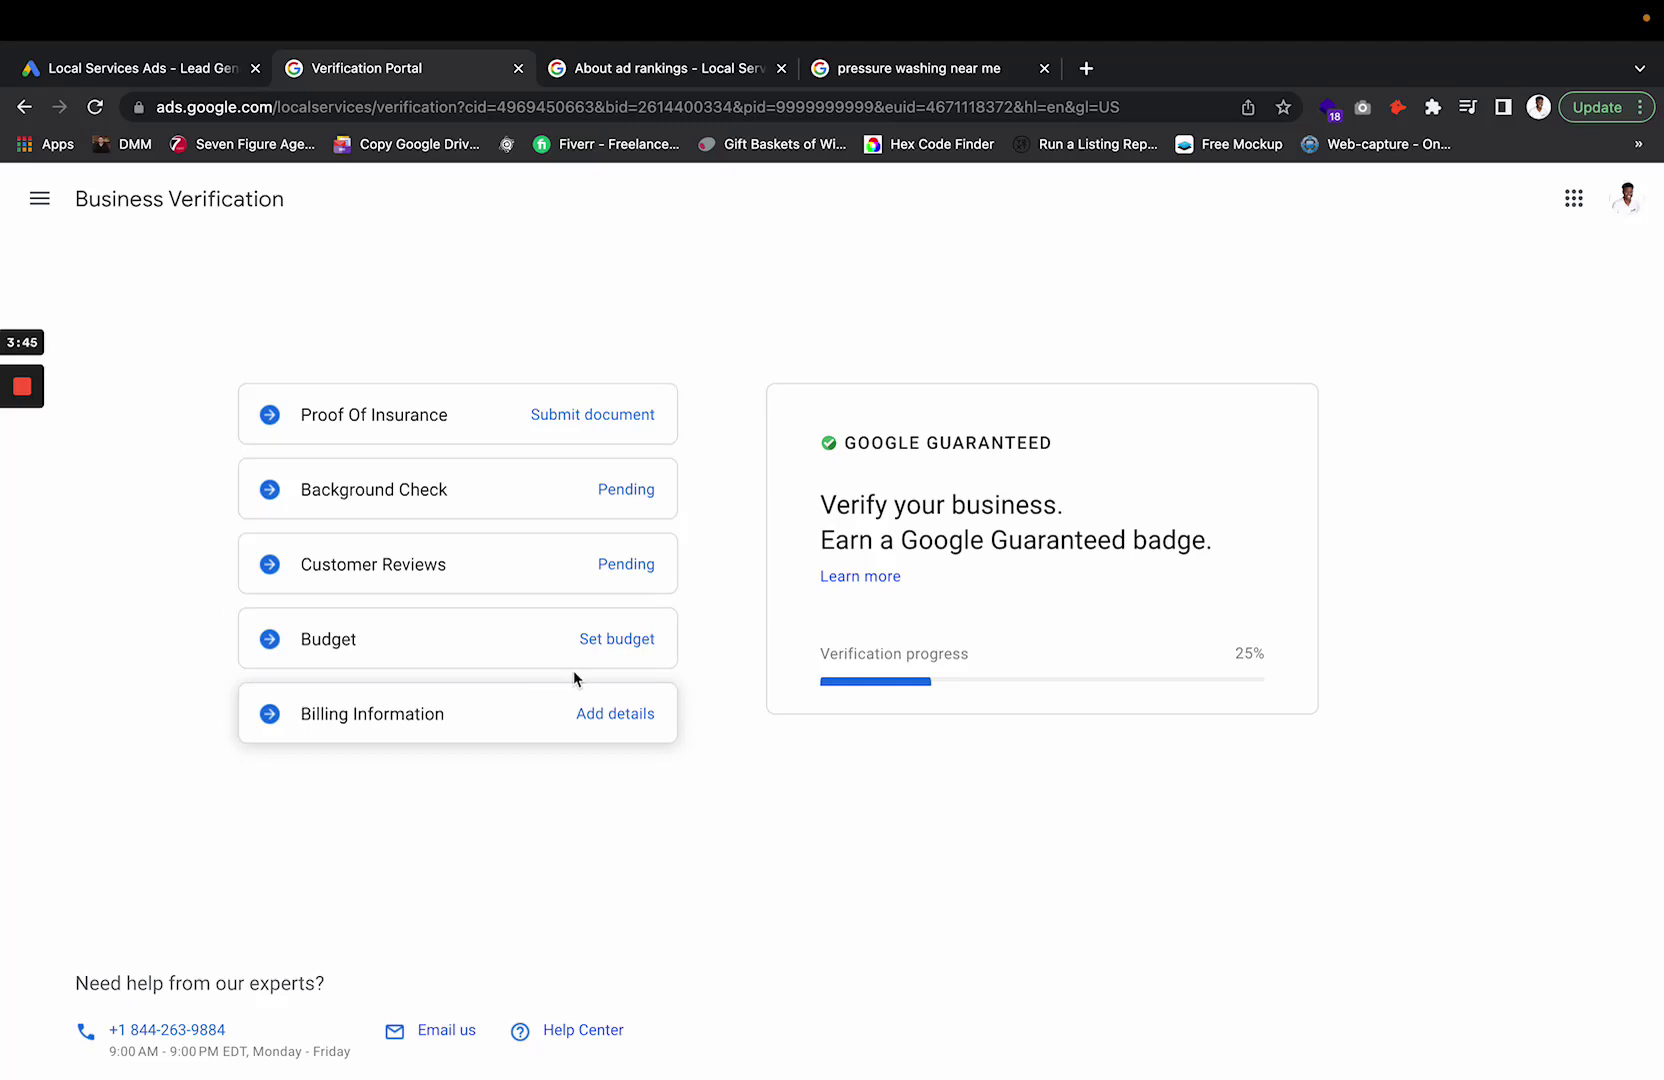
Return to the window cleaning provider list and highlight the Google Guaranteed label.
left_click(850, 68)
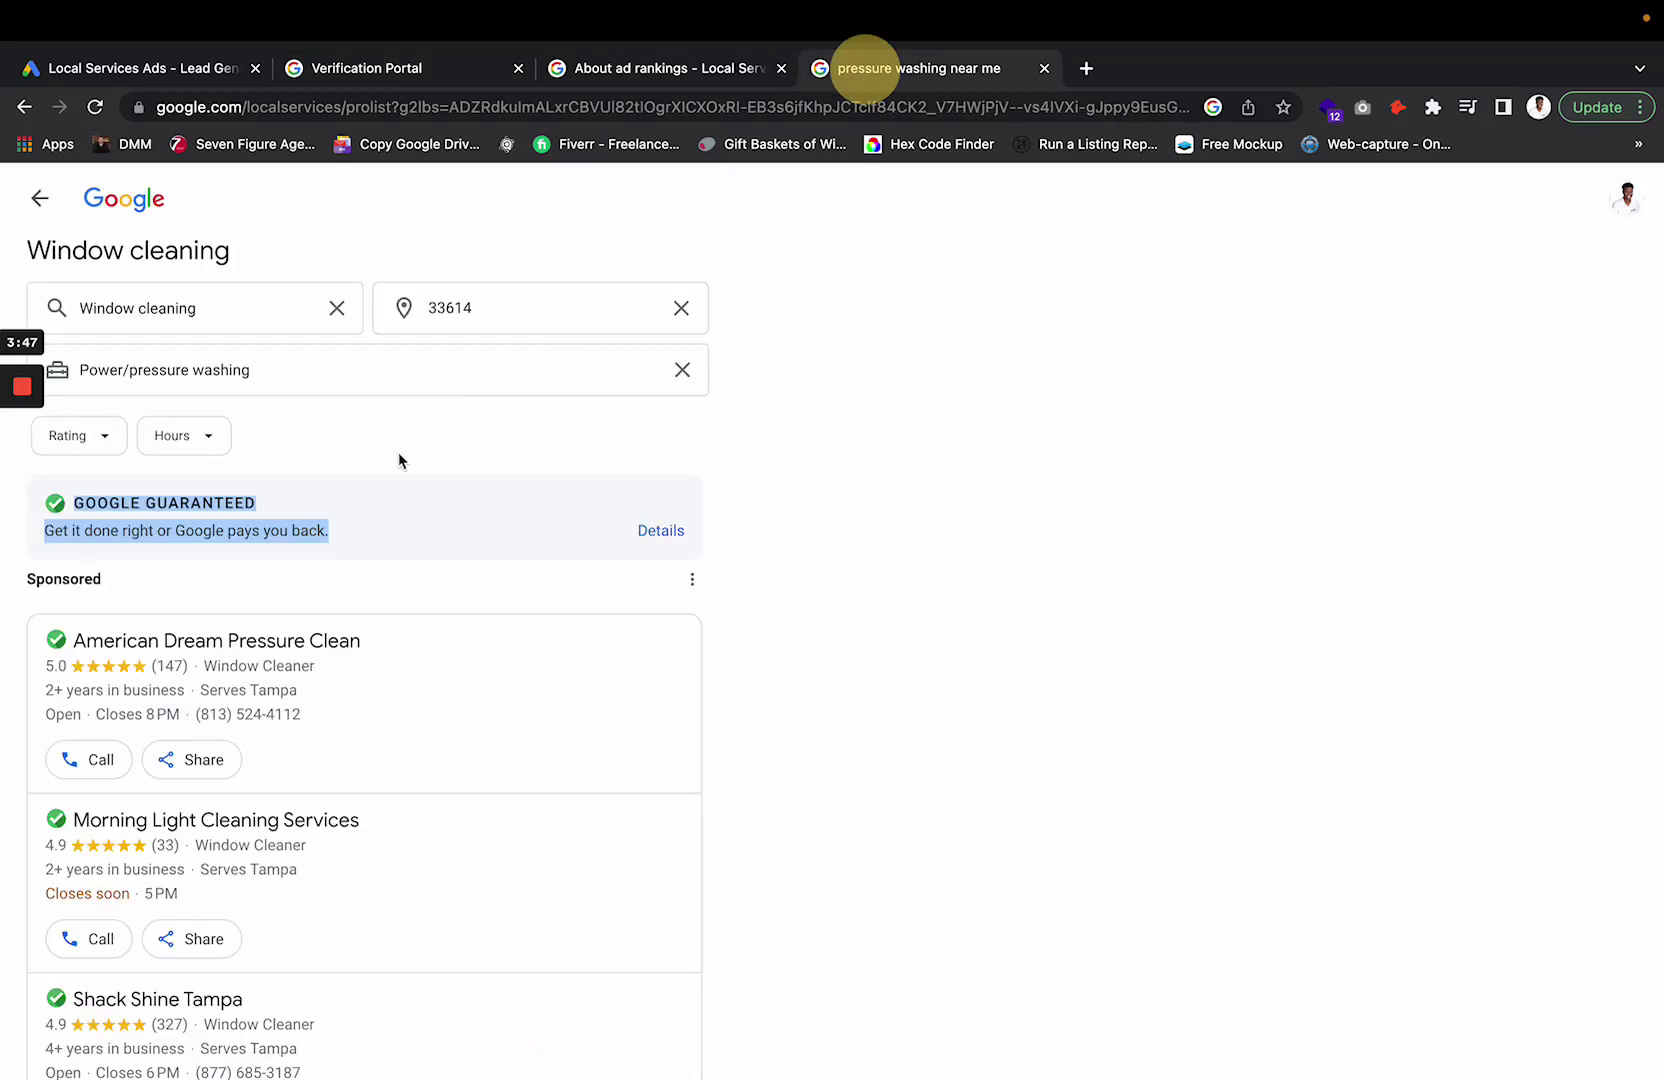
triple_click(172, 505)
left_click(221, 509)
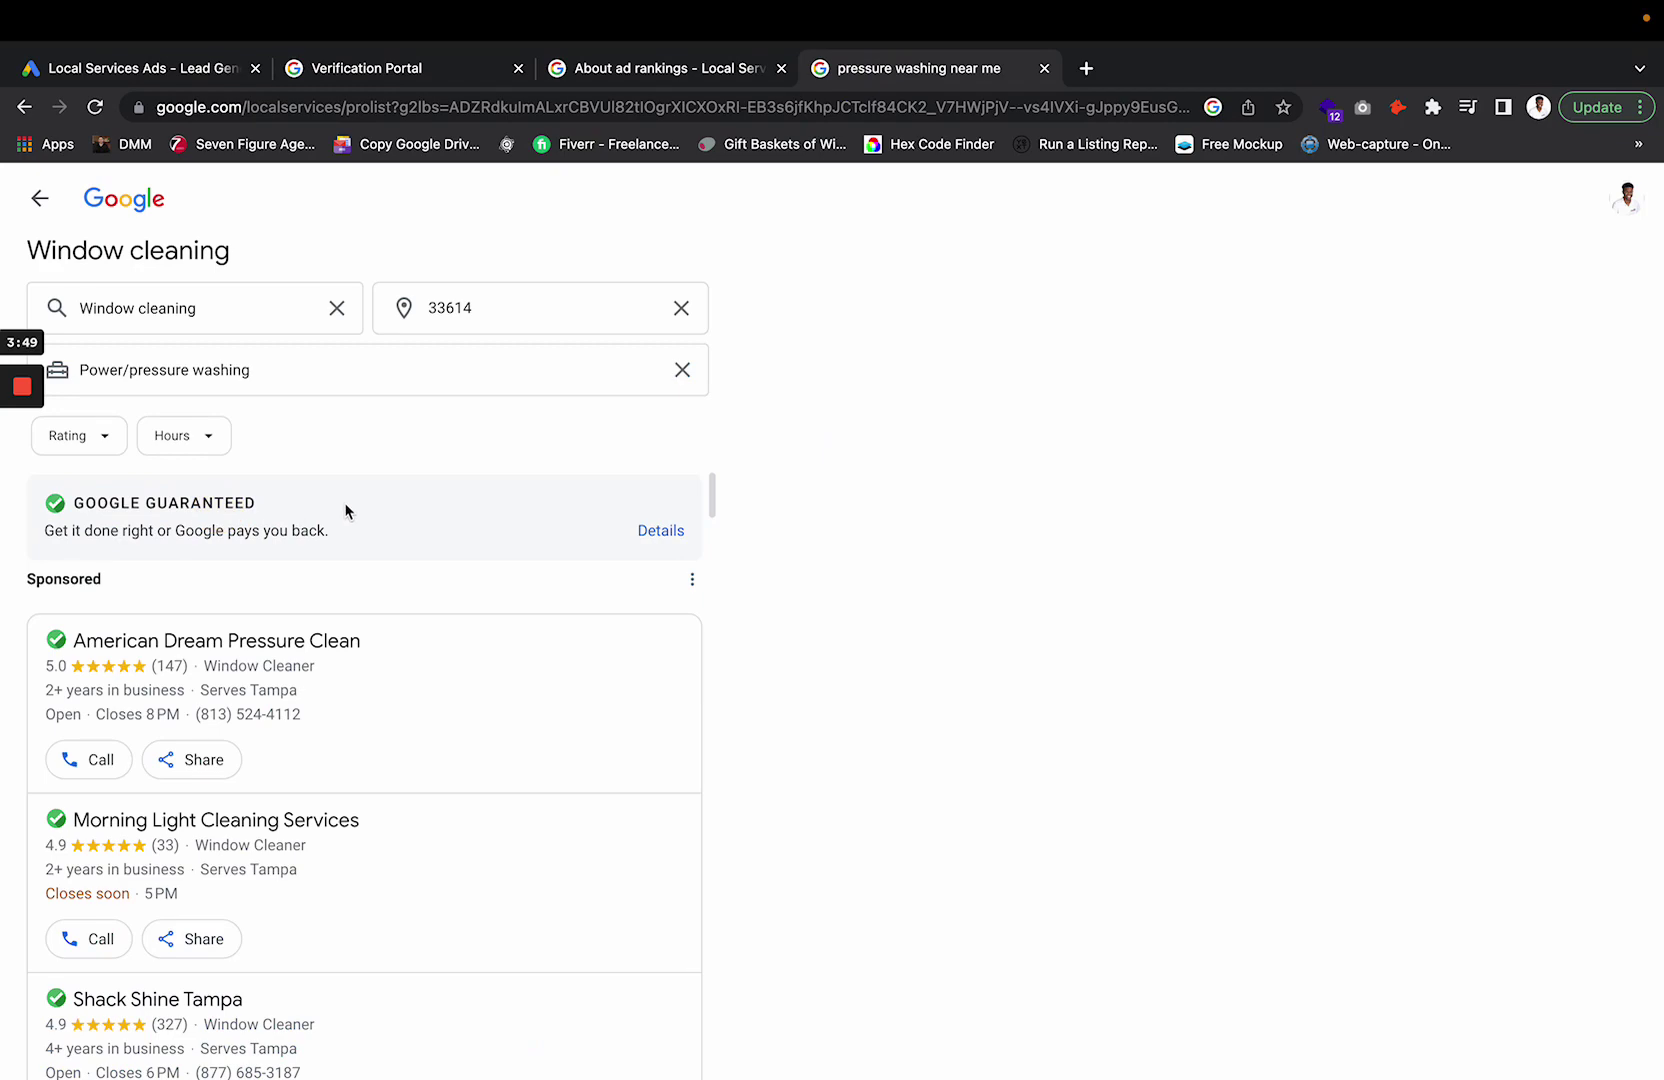
Return to the About ad rankings article and highlight the sentence describing the bid as a ranking factor.
left_click(650, 68)
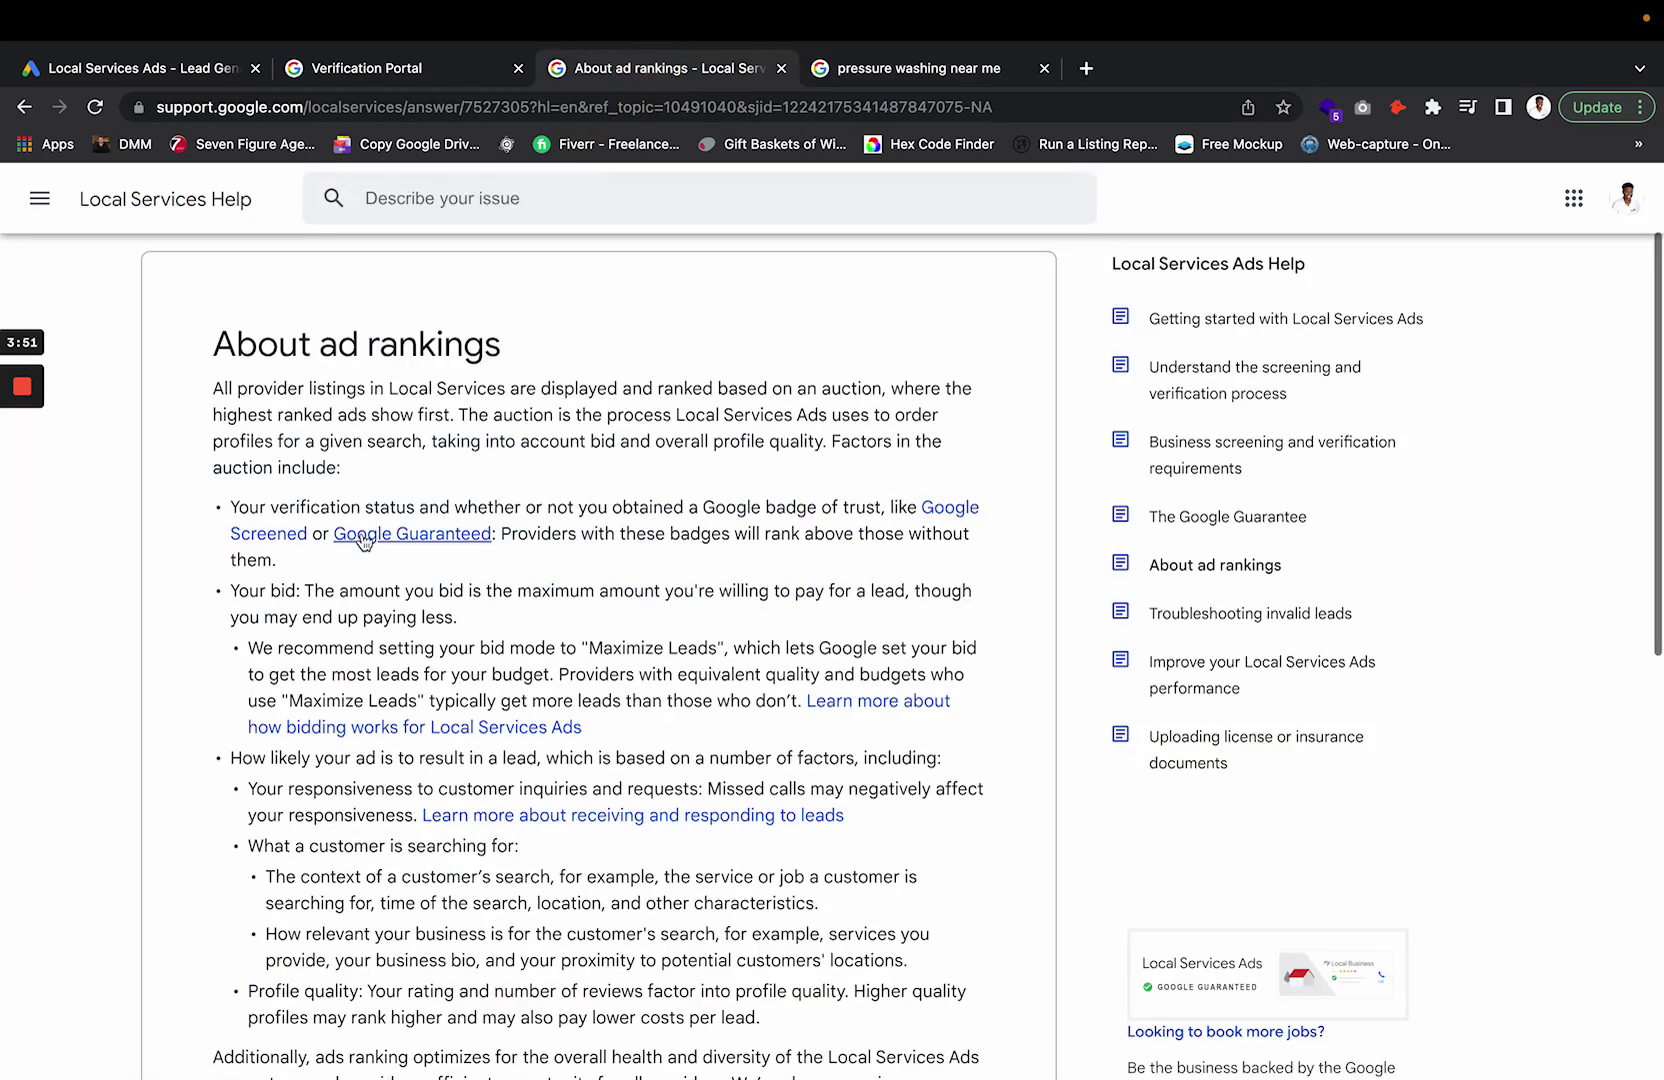
left_click_drag(231, 591, 610, 619)
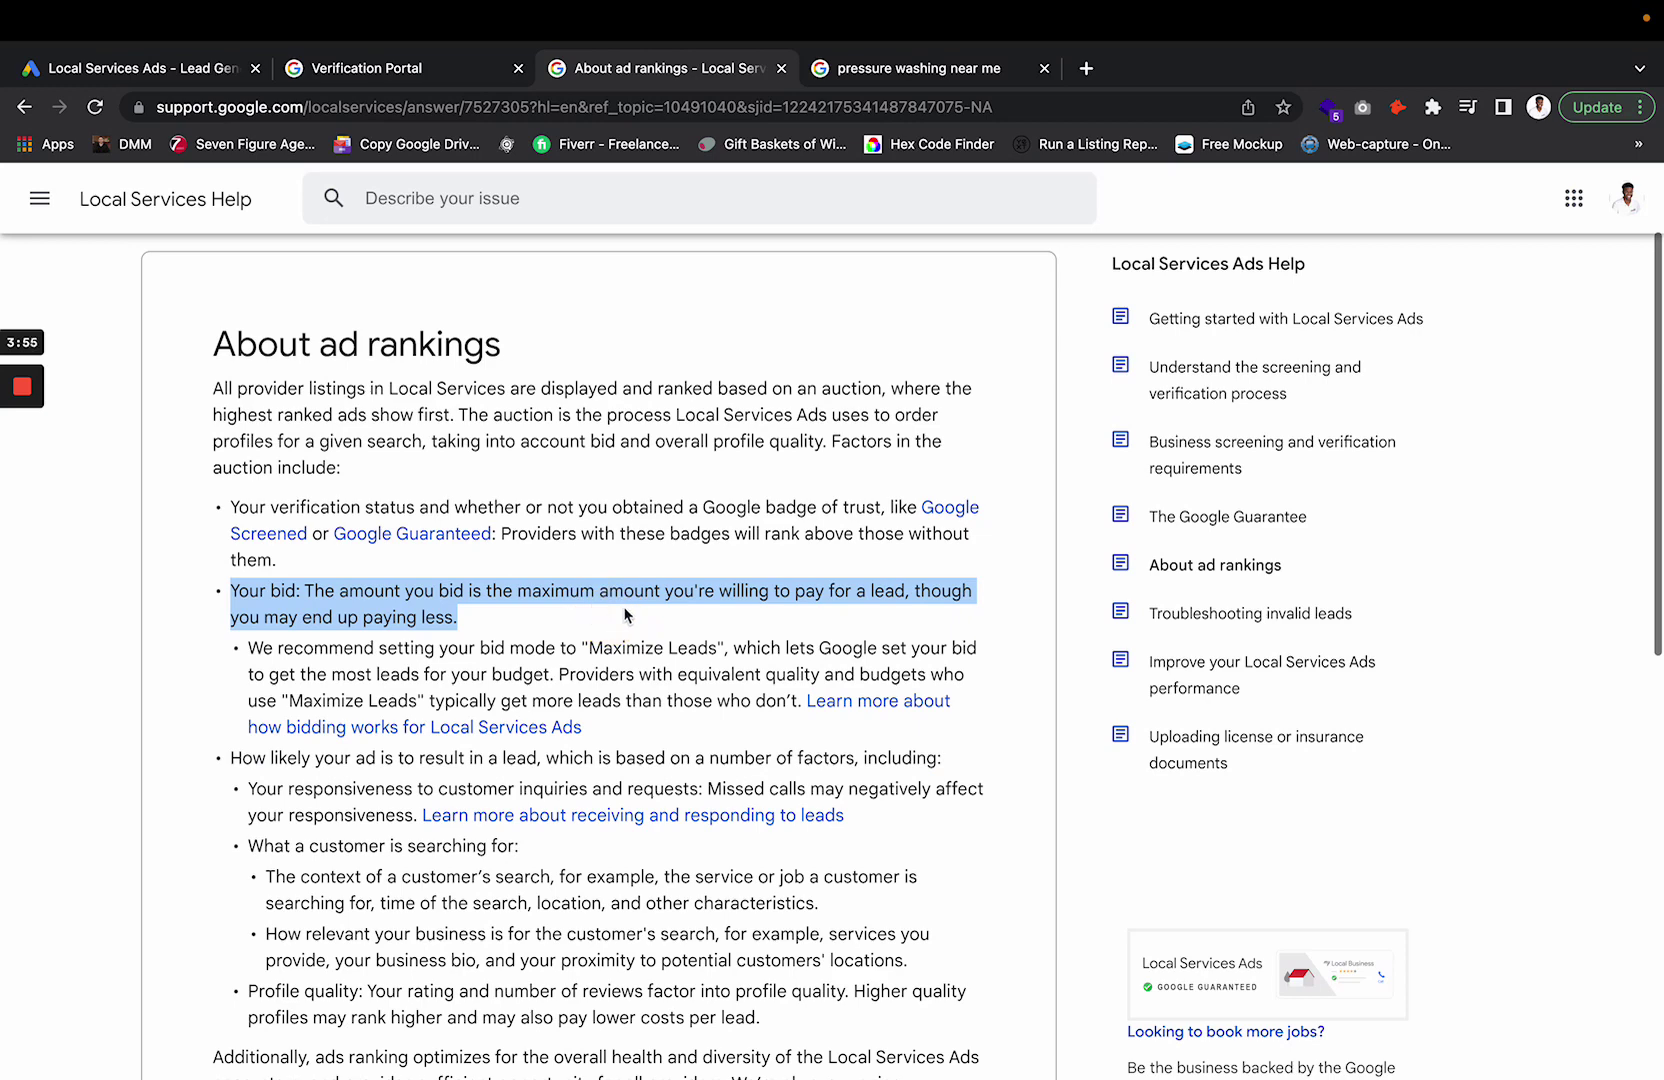
left_click(592, 609)
triple_click(592, 607)
left_click(592, 607)
triple_click(592, 607)
left_click(594, 608)
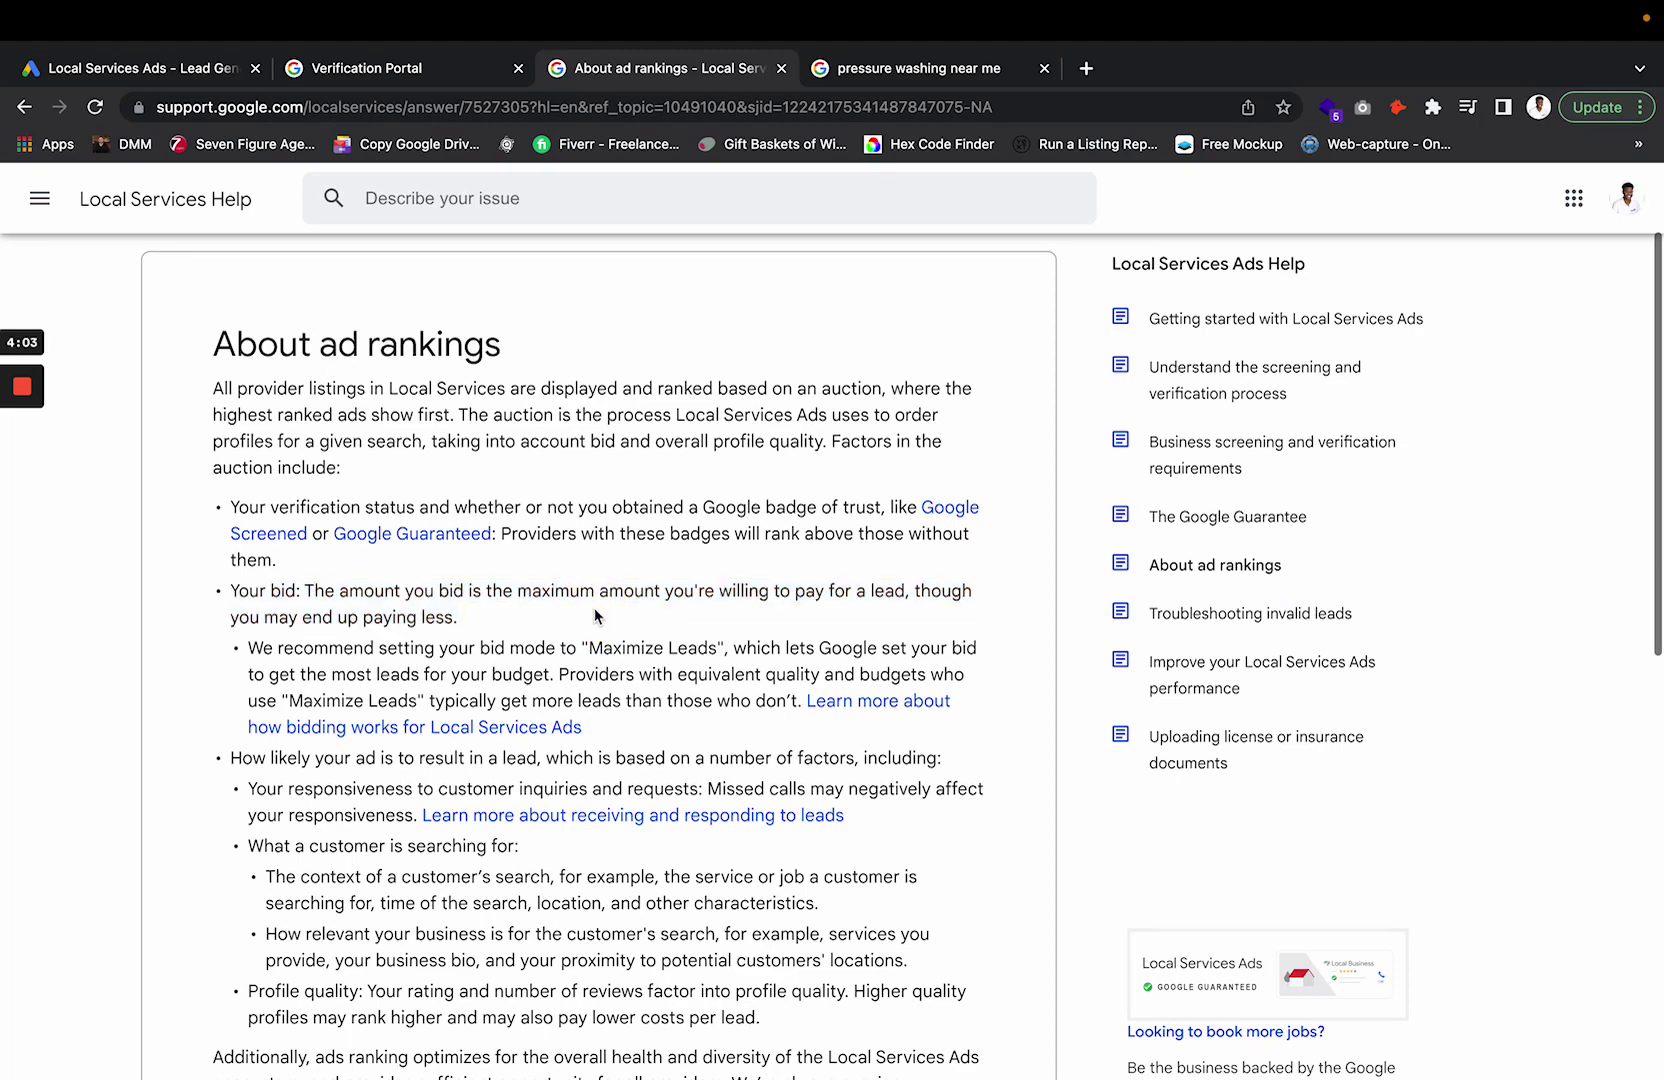
Leave the provider list for the search results, and open Profile & Budget in the Local Services Ads account.
left_click(905, 68)
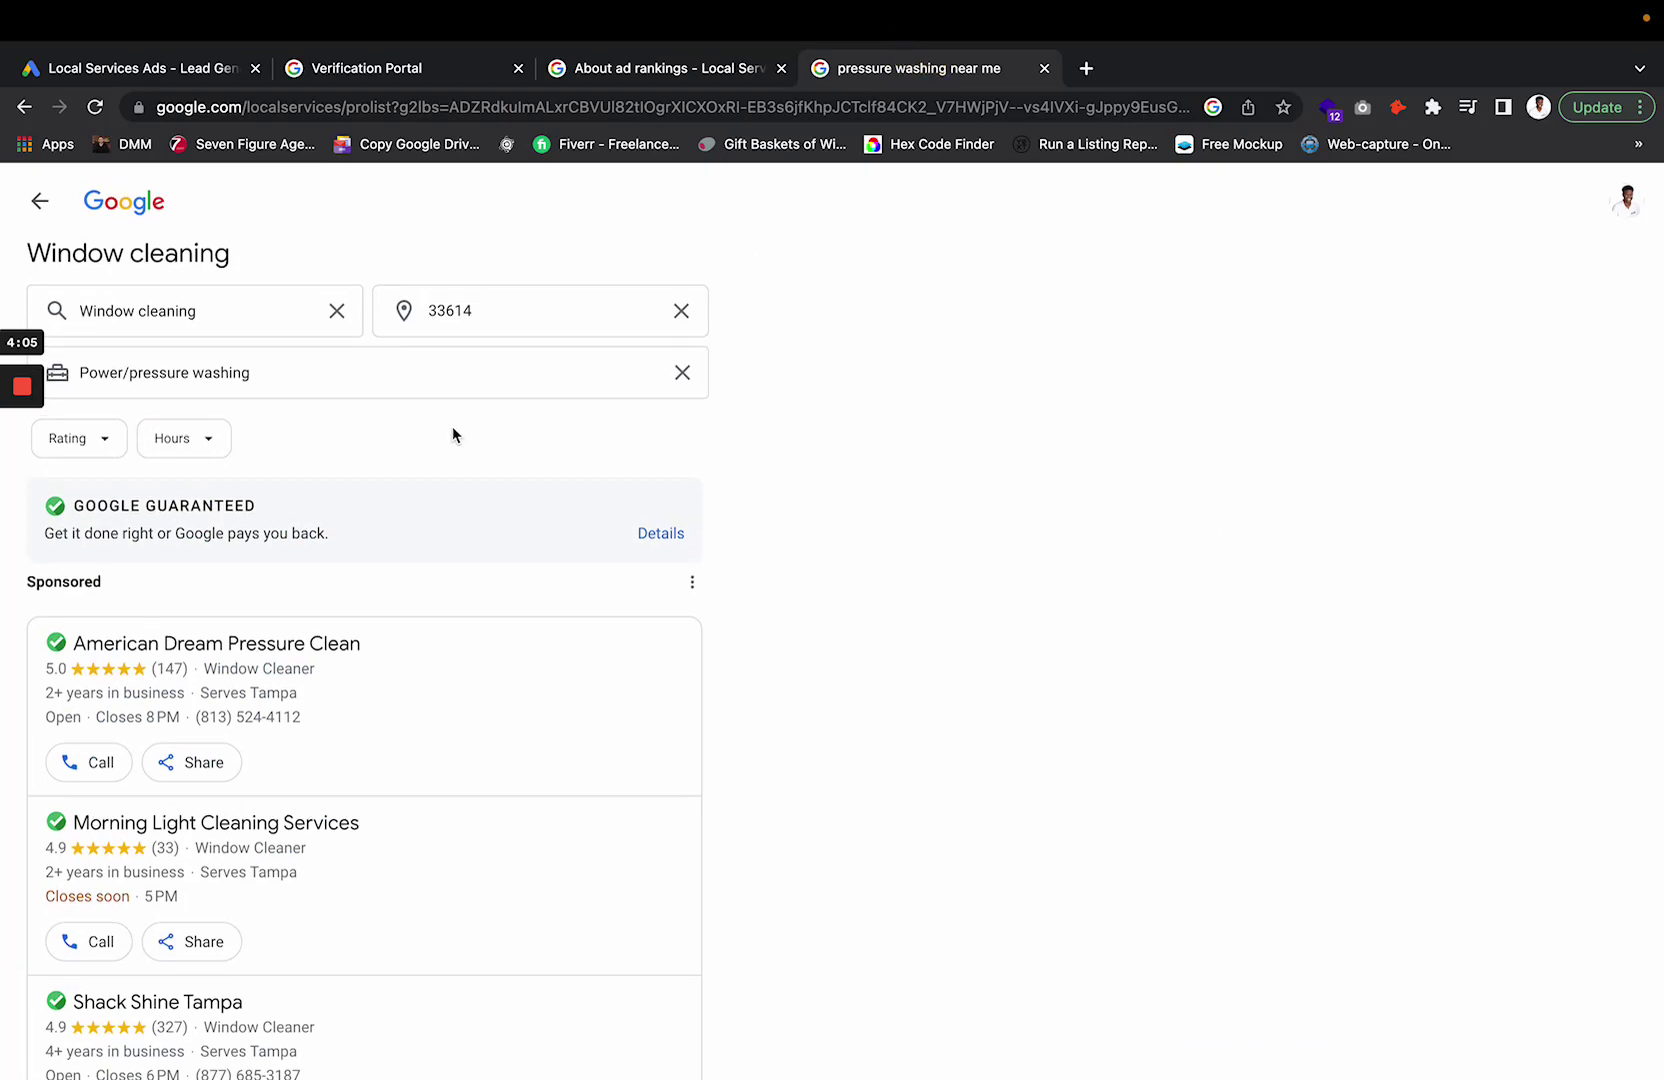
left_click(45, 200)
left_click(458, 52)
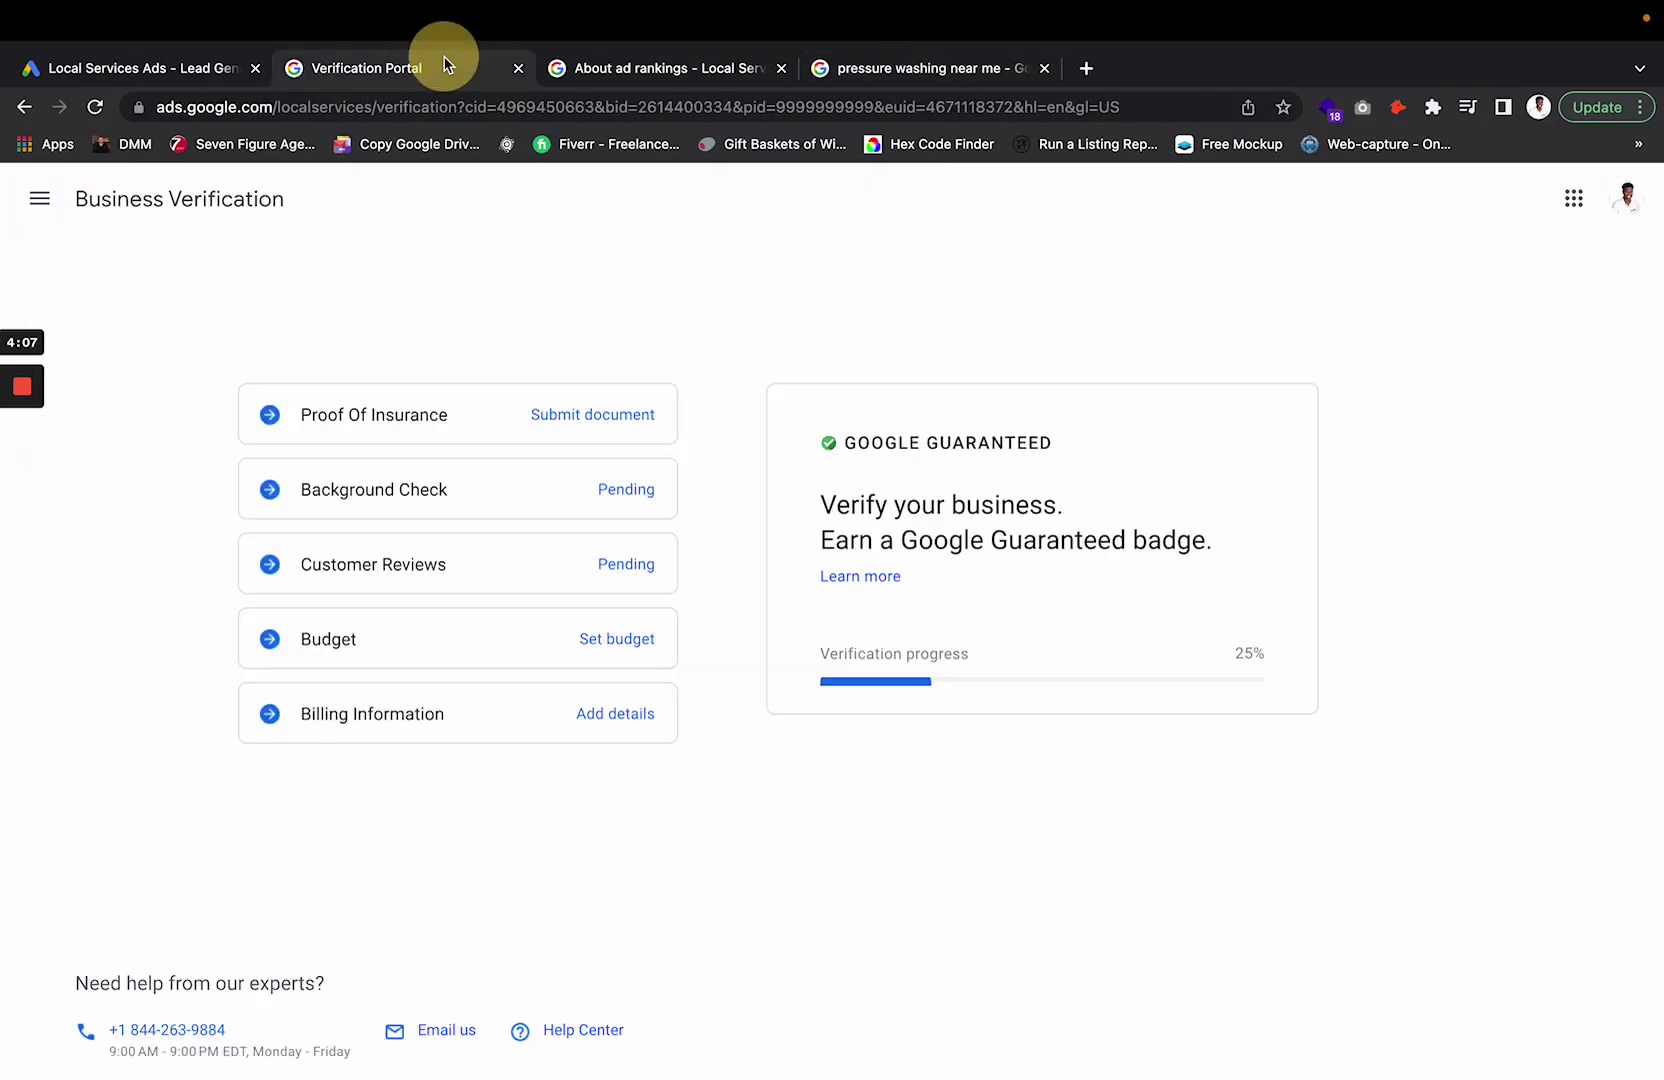
left_click(40, 198)
left_click(170, 478)
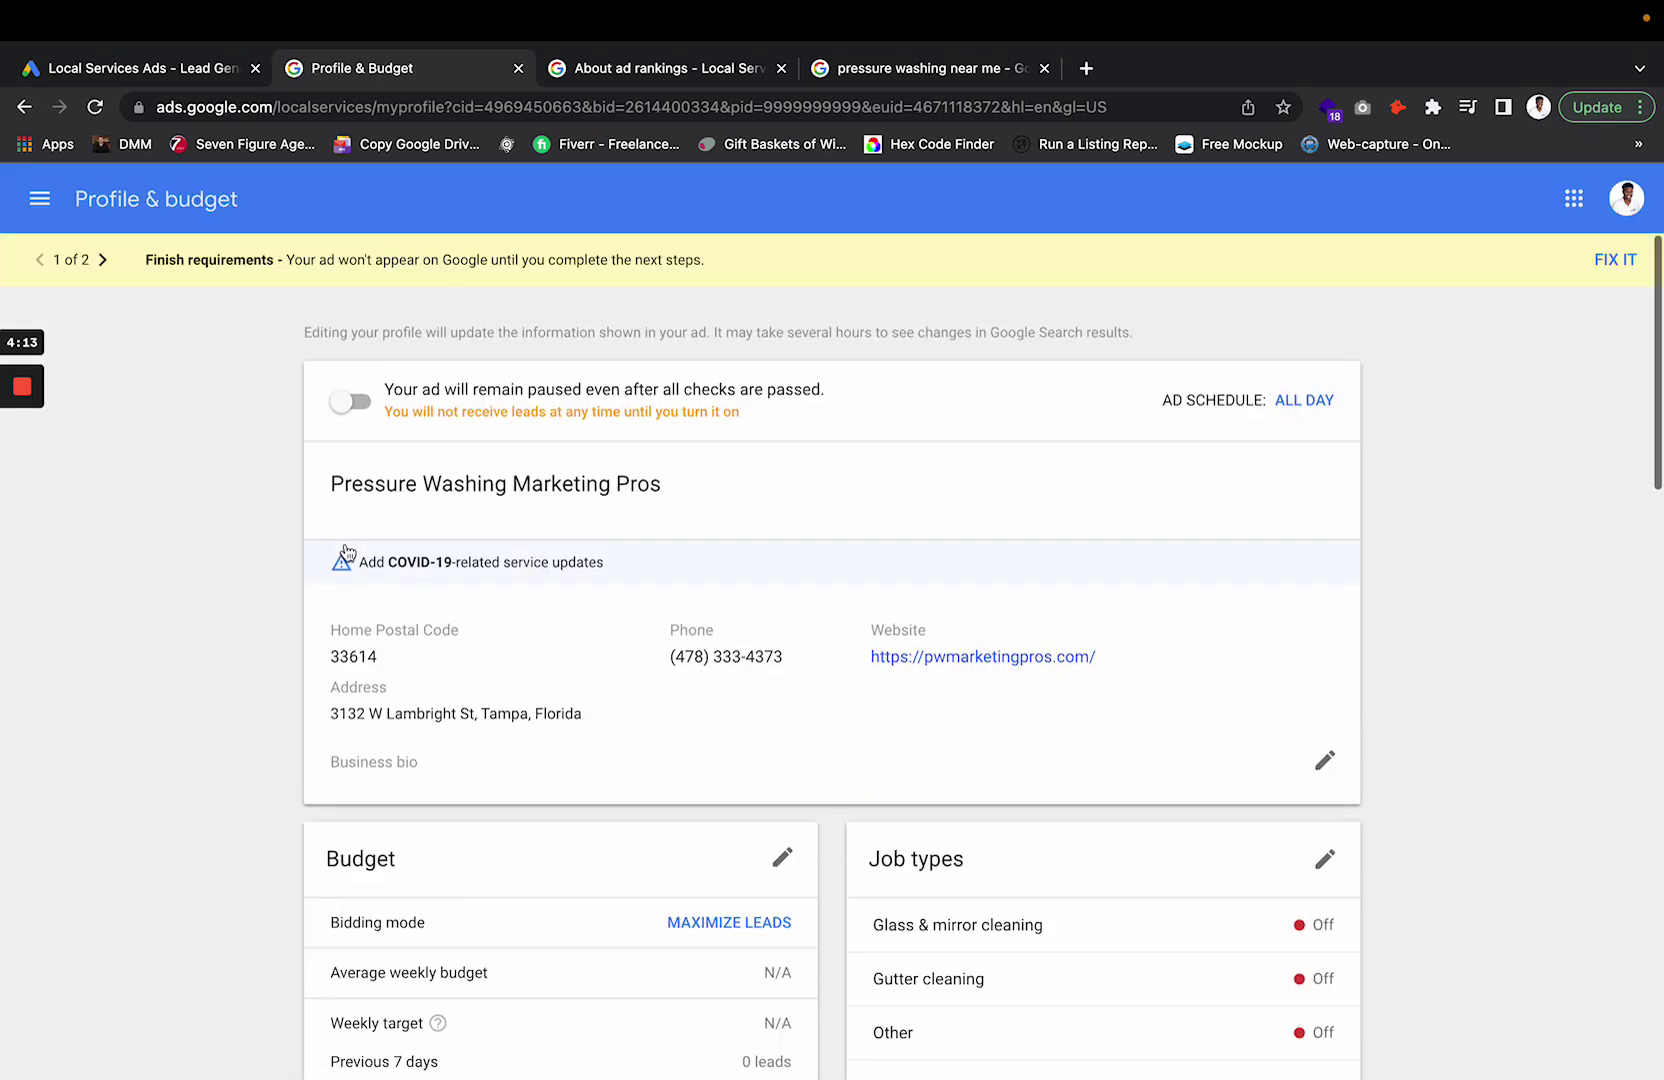
Open the Budget settings for editing and select the $50 per week option.
scroll(345, 552, "down", 5)
left_click(785, 594)
left_click(562, 486)
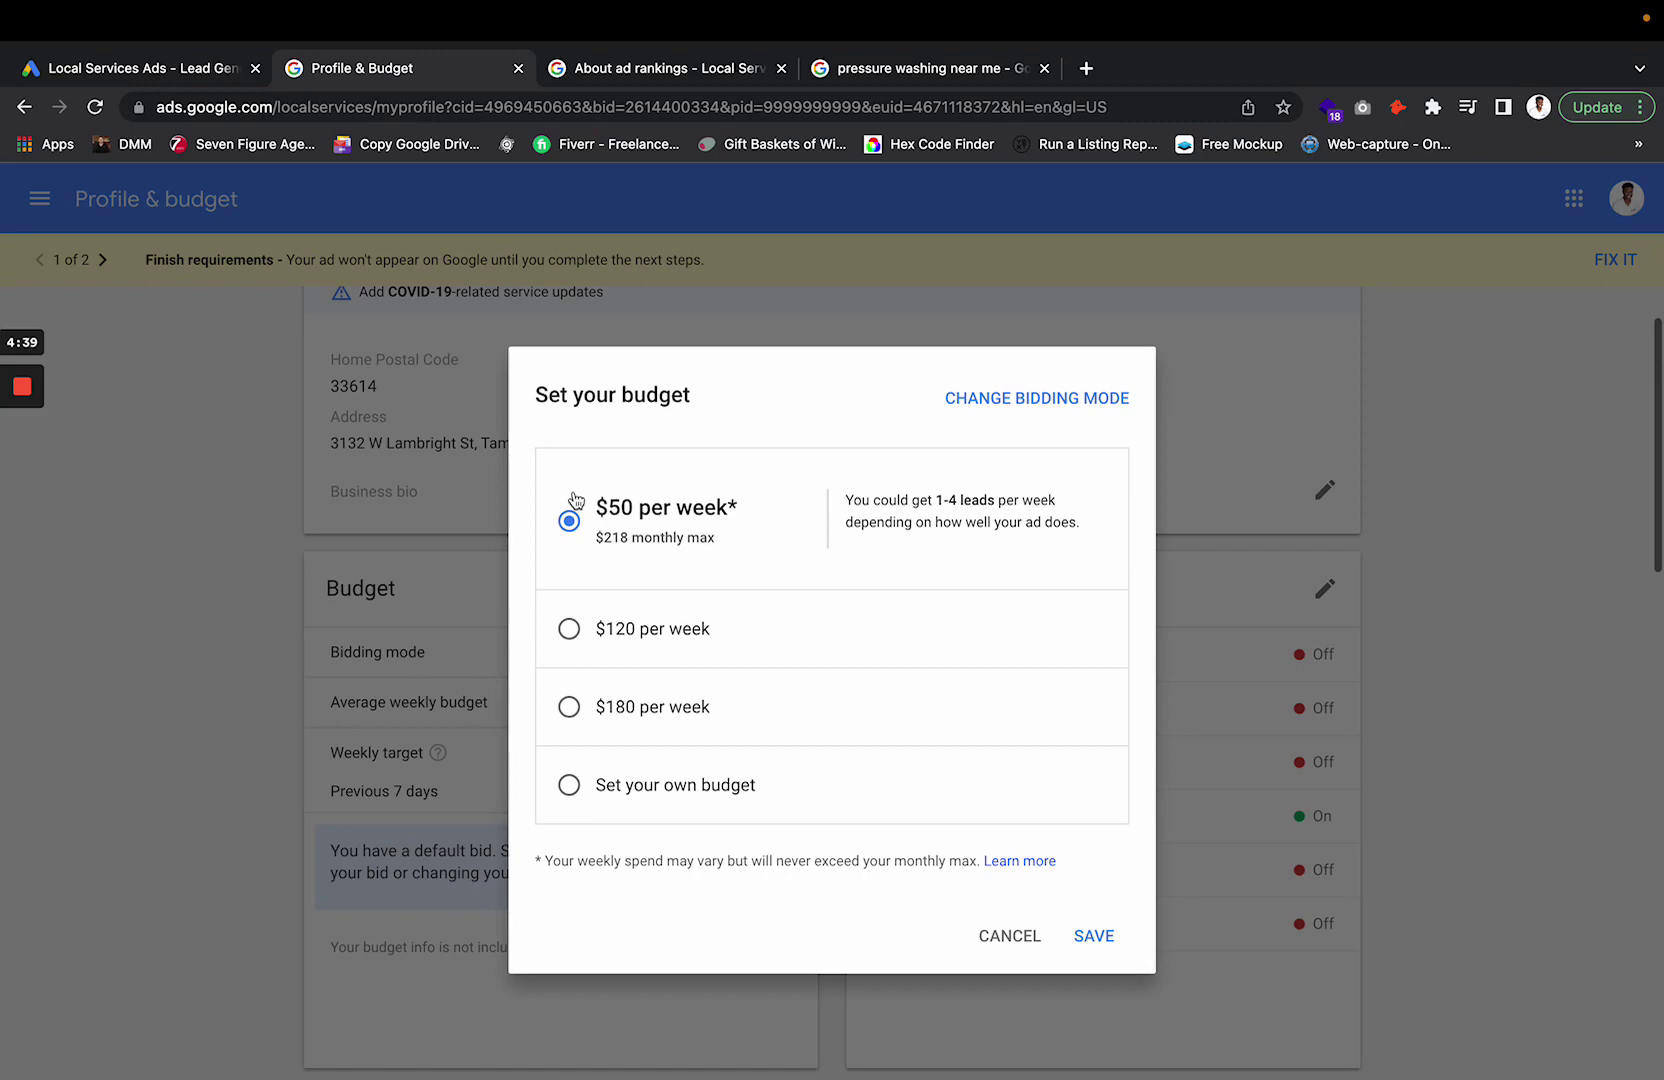
In the About ad rankings article, highlight the bid factor together with its Maximize Leads recommendation.
left_click(627, 68)
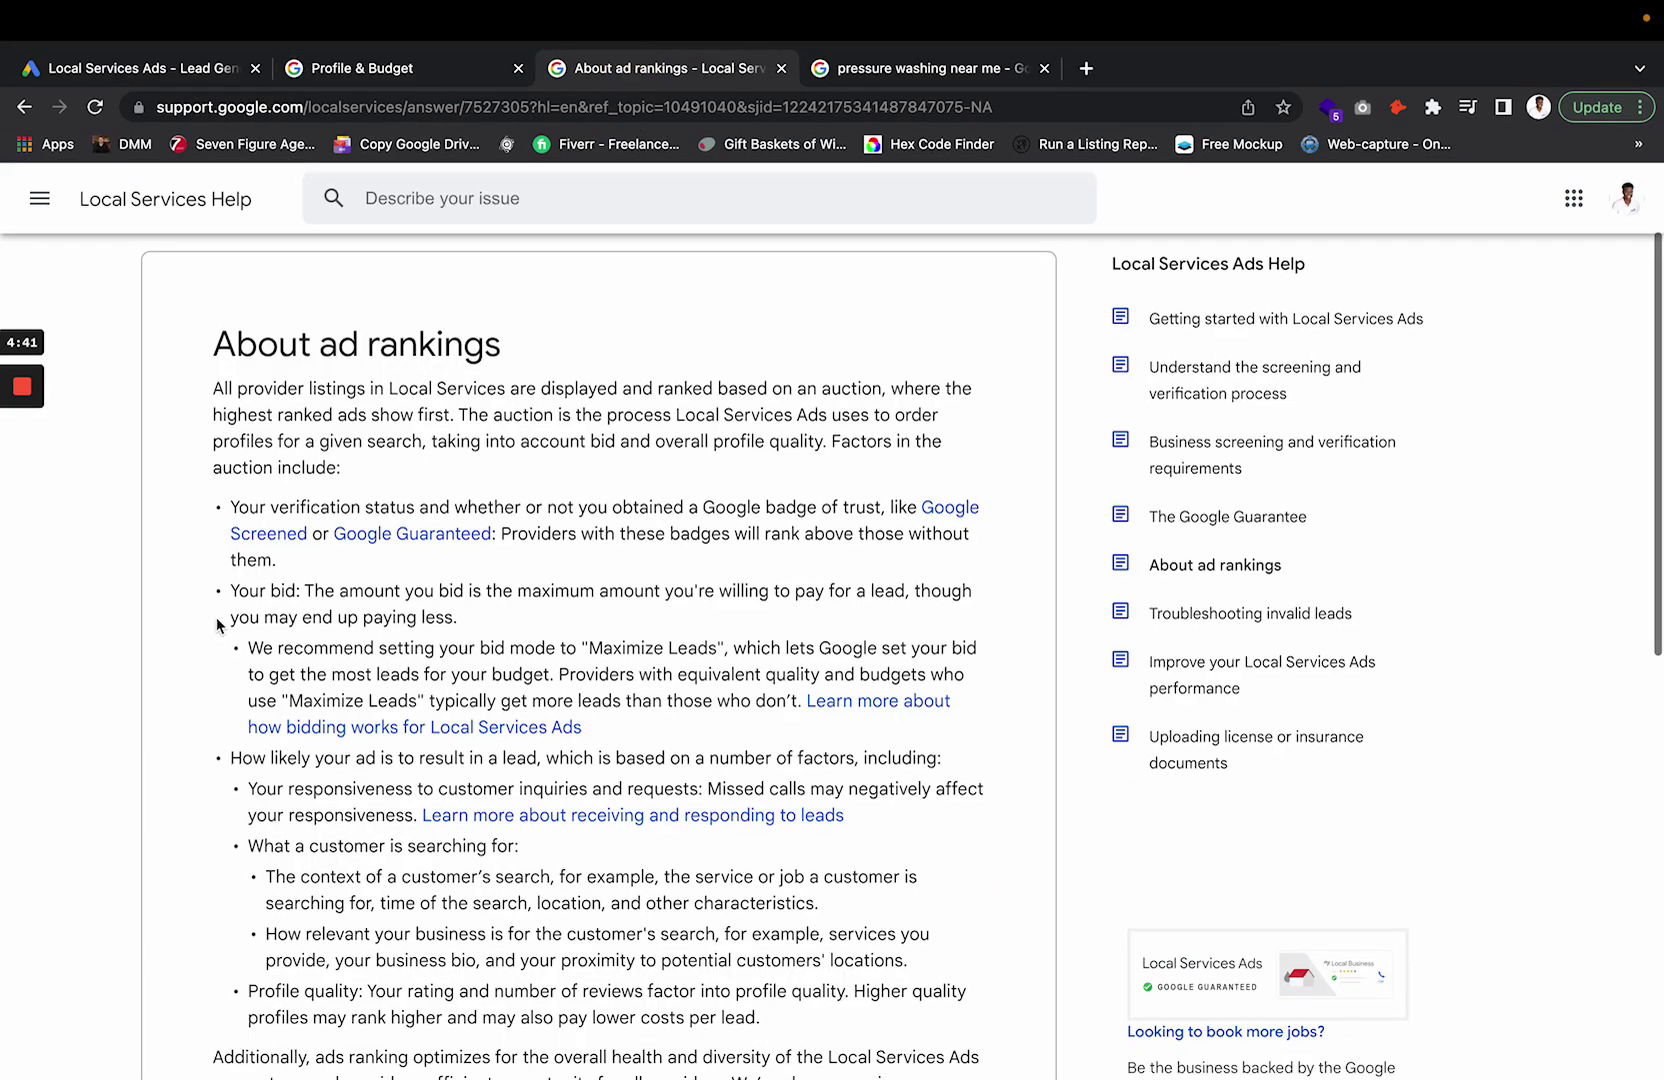
left_click_drag(231, 591, 625, 730)
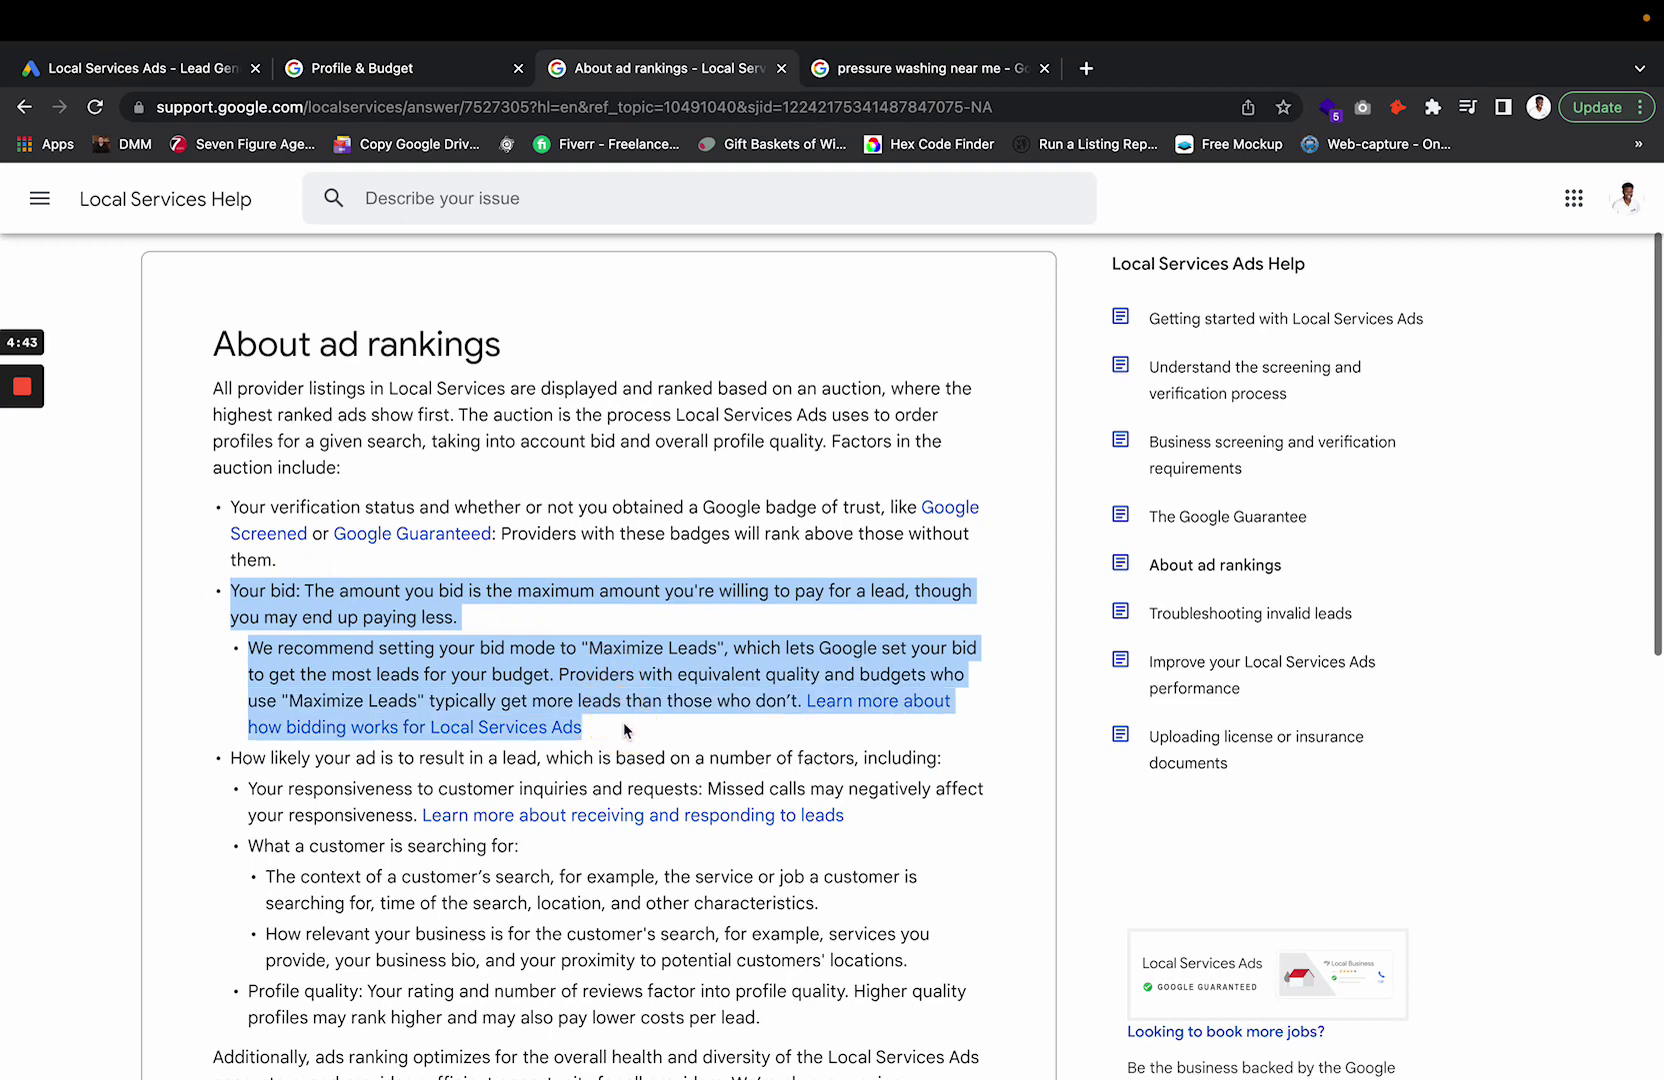
triple_click(388, 345)
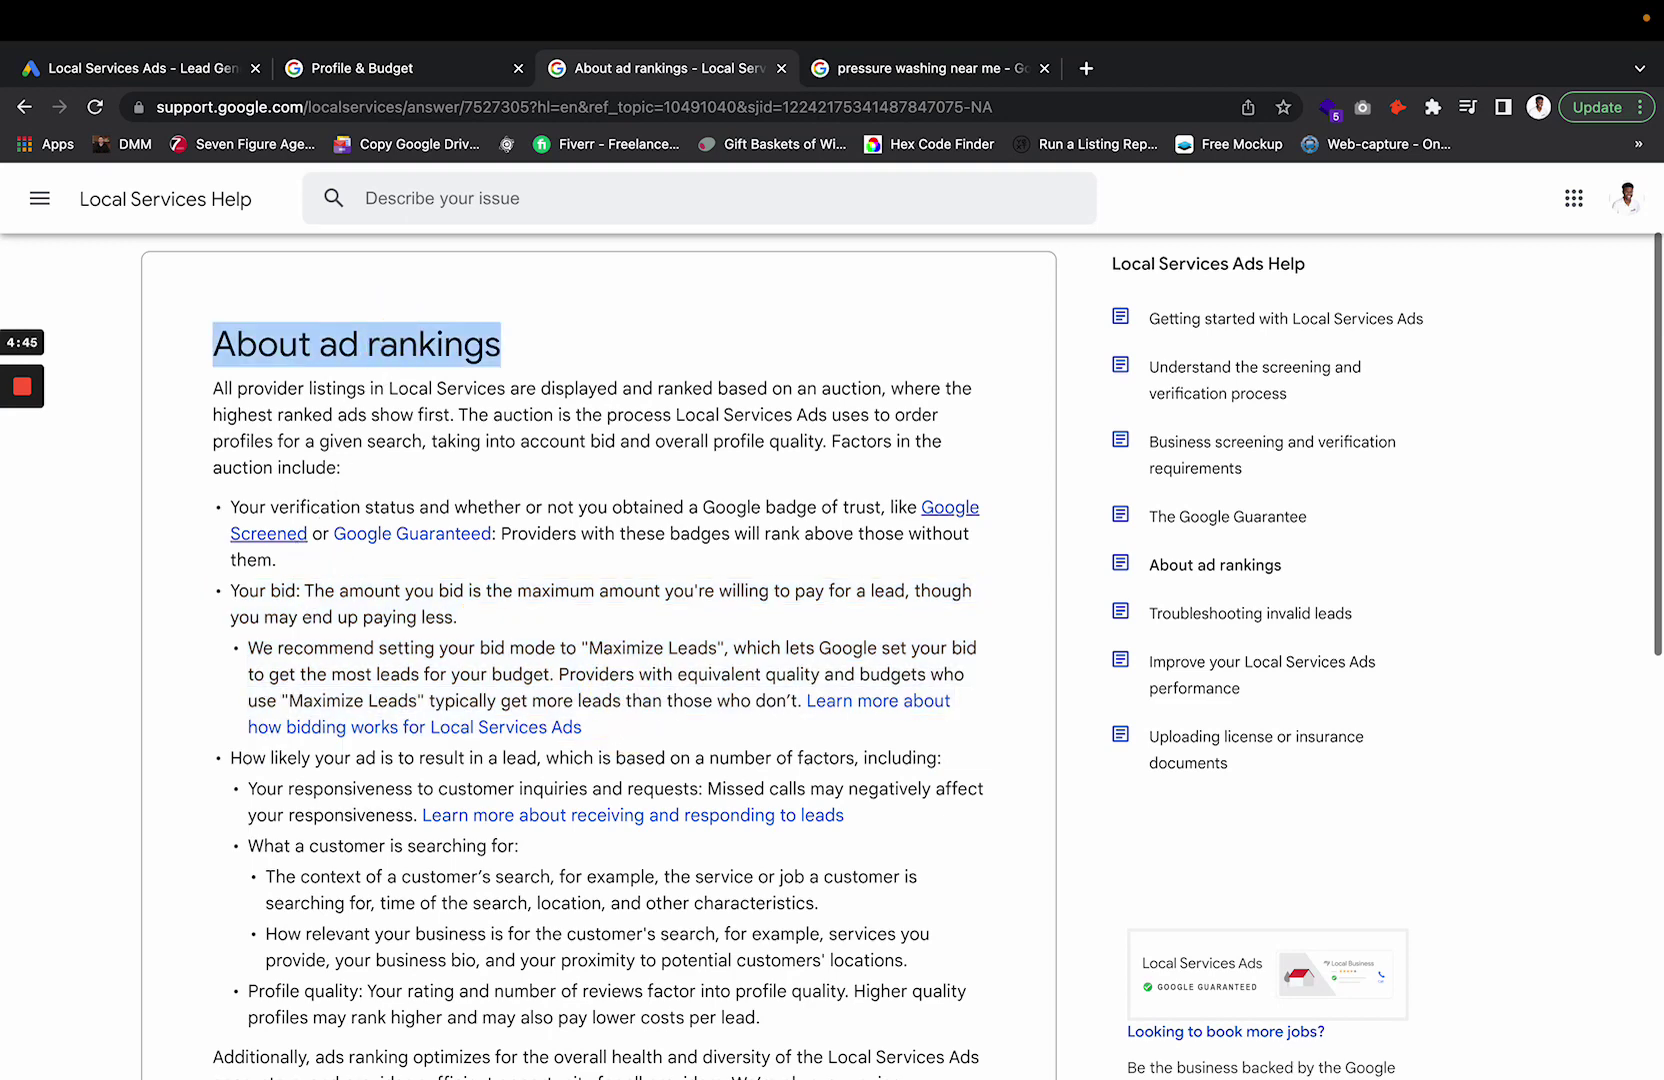
left_click_drag(234, 587, 631, 724)
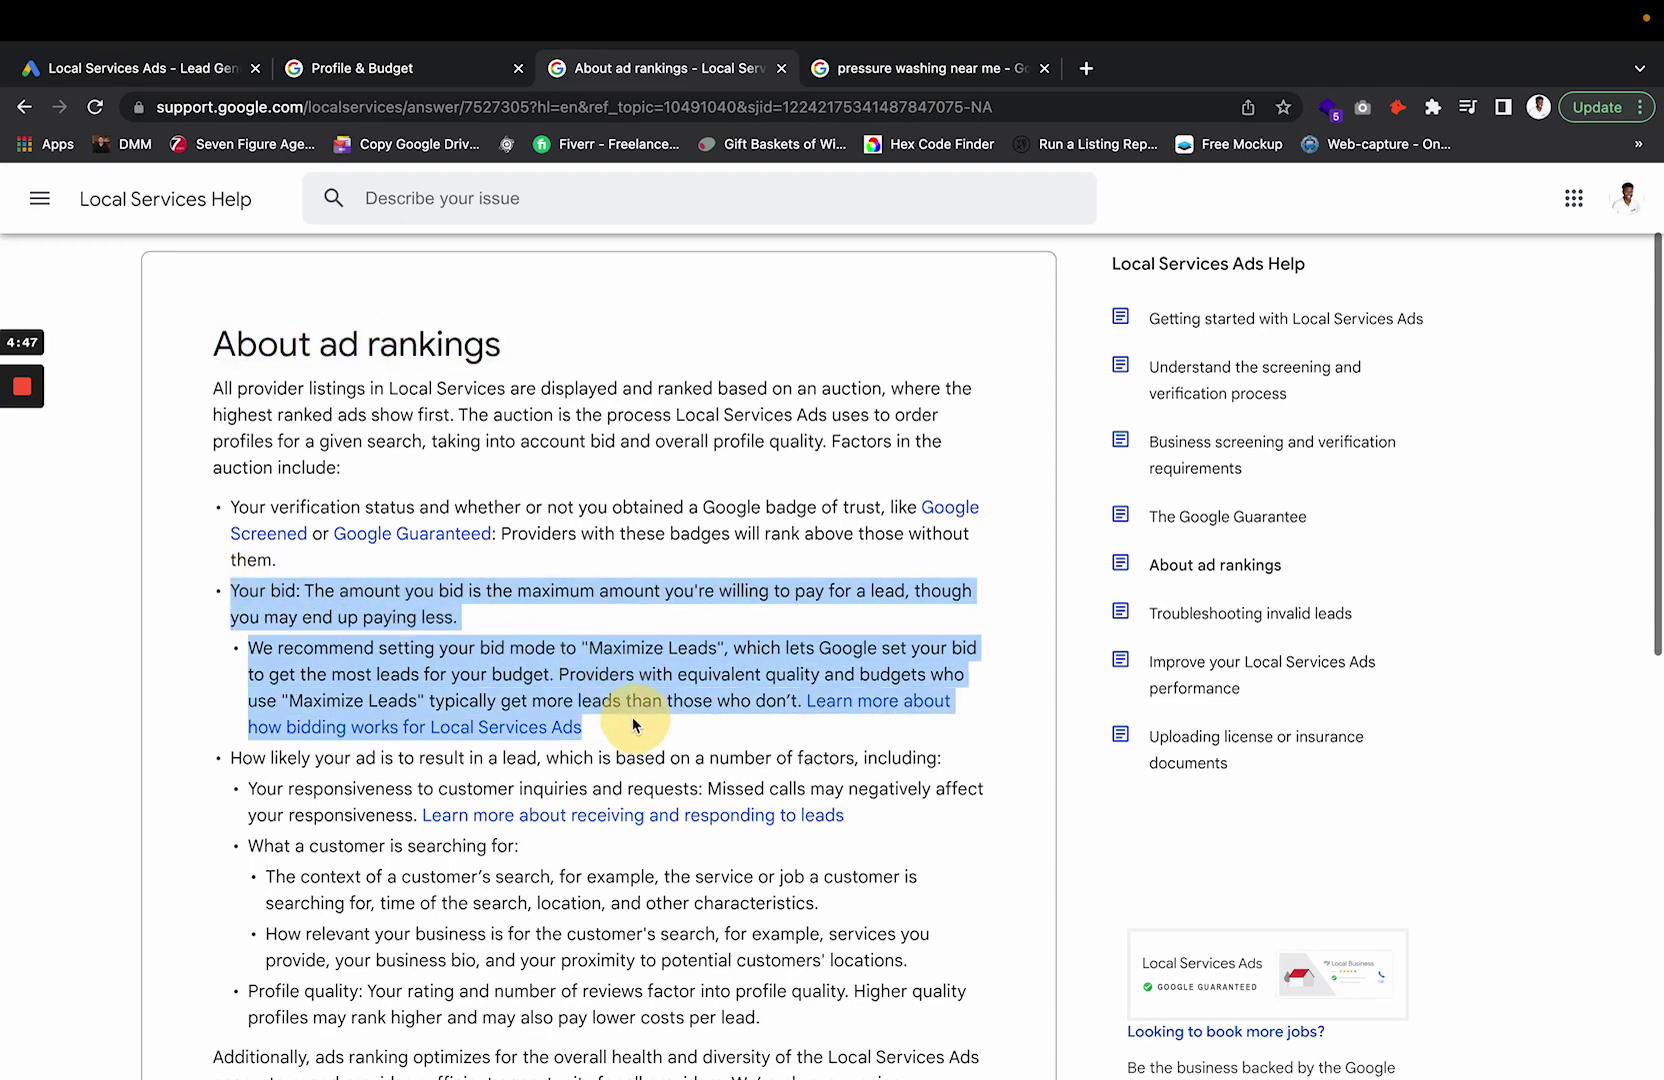
scroll(632, 722, "down", 1)
scroll(632, 722, "down", 3)
scroll(632, 722, "up", 2)
right_click(628, 716)
left_click(204, 588)
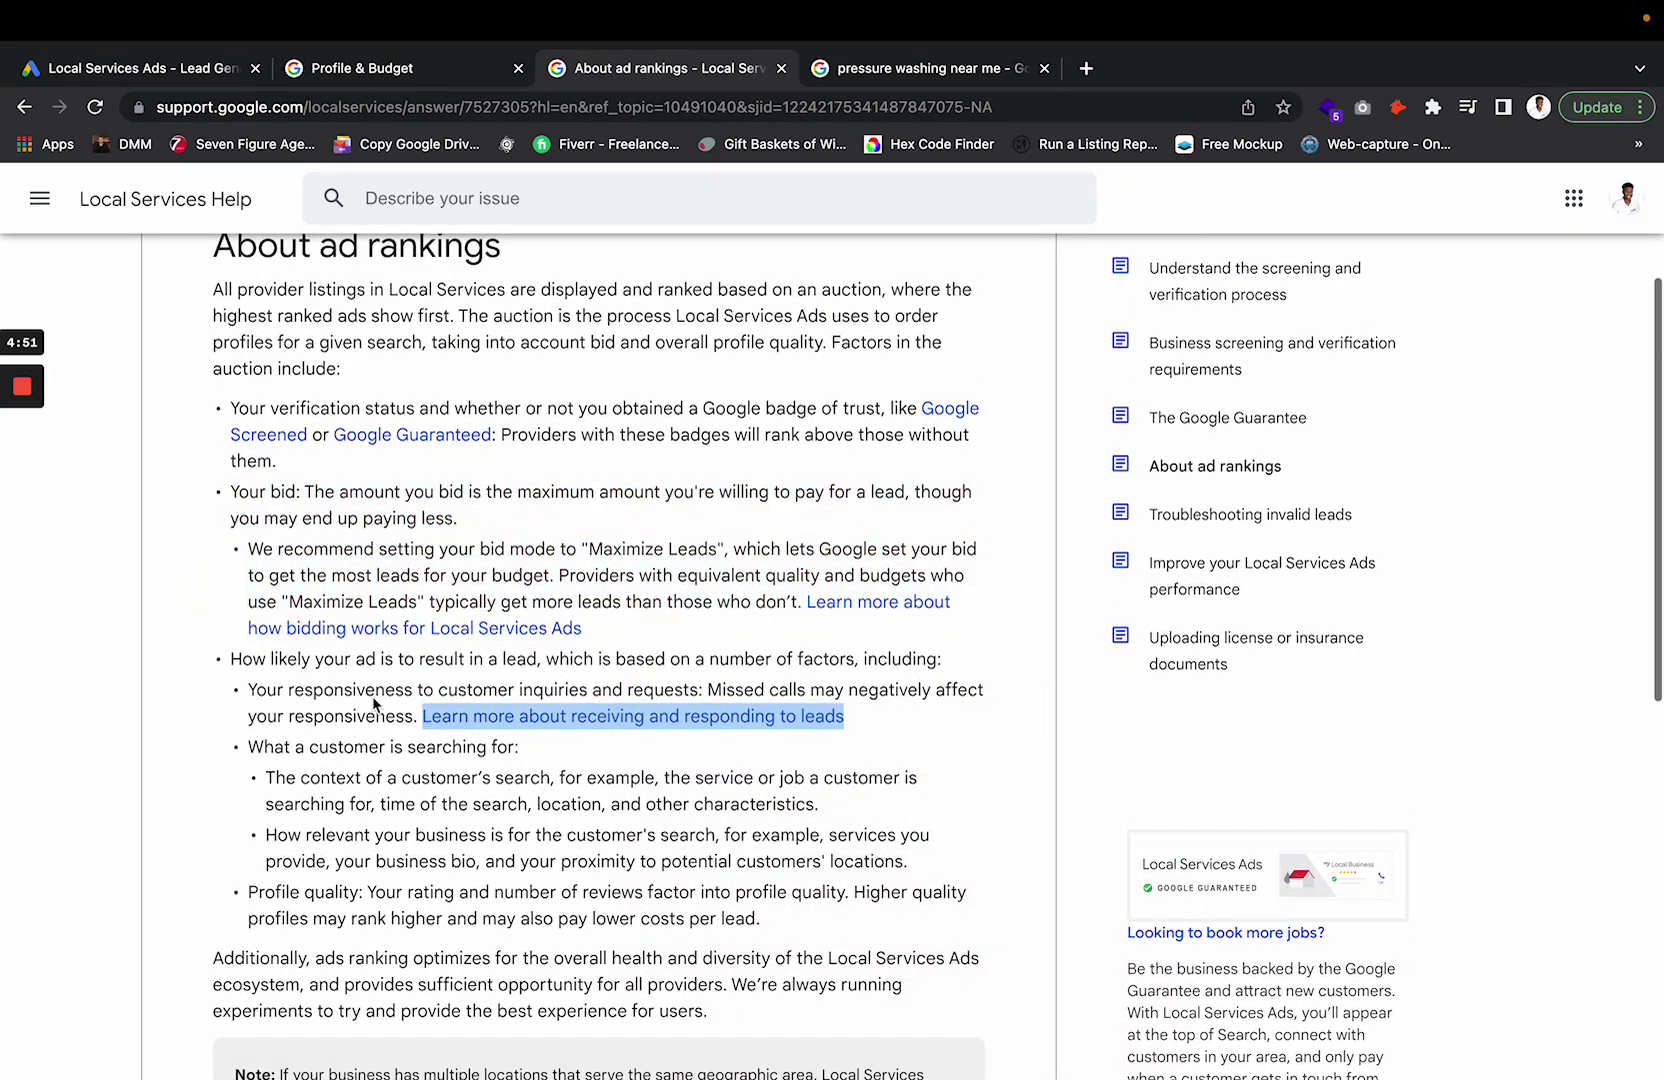
left_click(264, 545)
left_click_drag(232, 490, 637, 630)
left_click(634, 630)
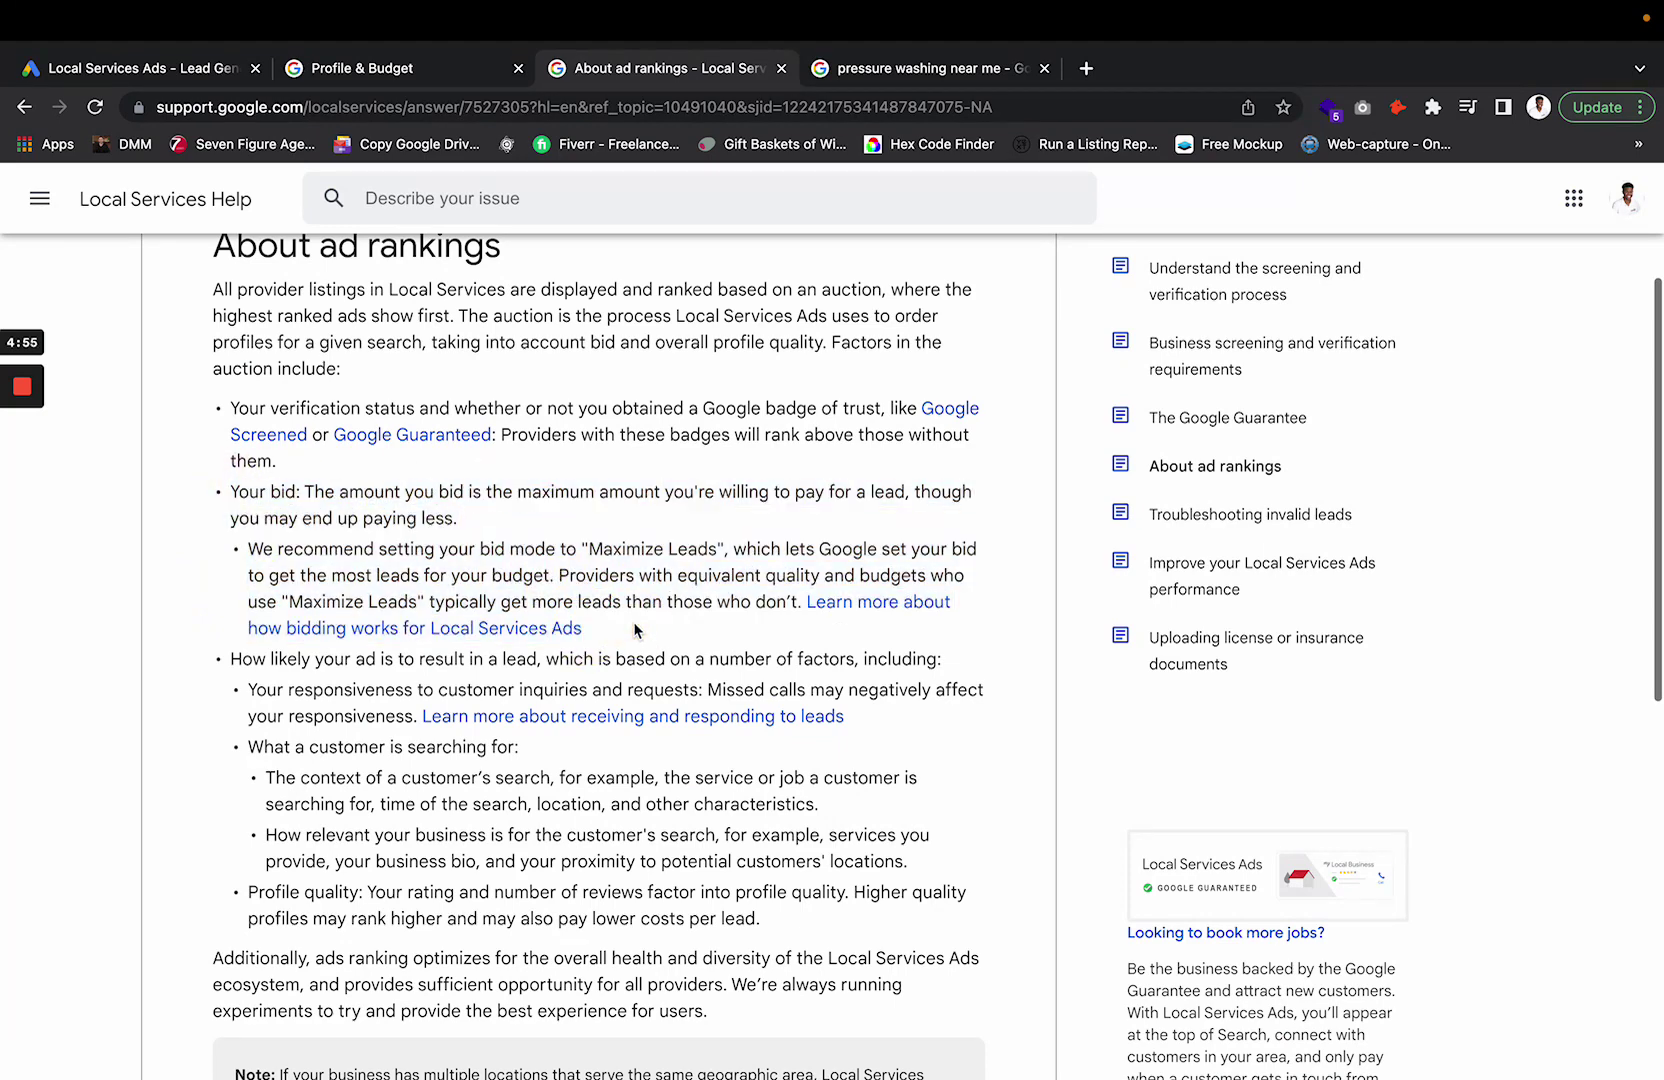
In the Local Services Ads budget settings, try a custom budget of $10000 per week and the $180 option, and cancel without saving.
left_click(431, 66)
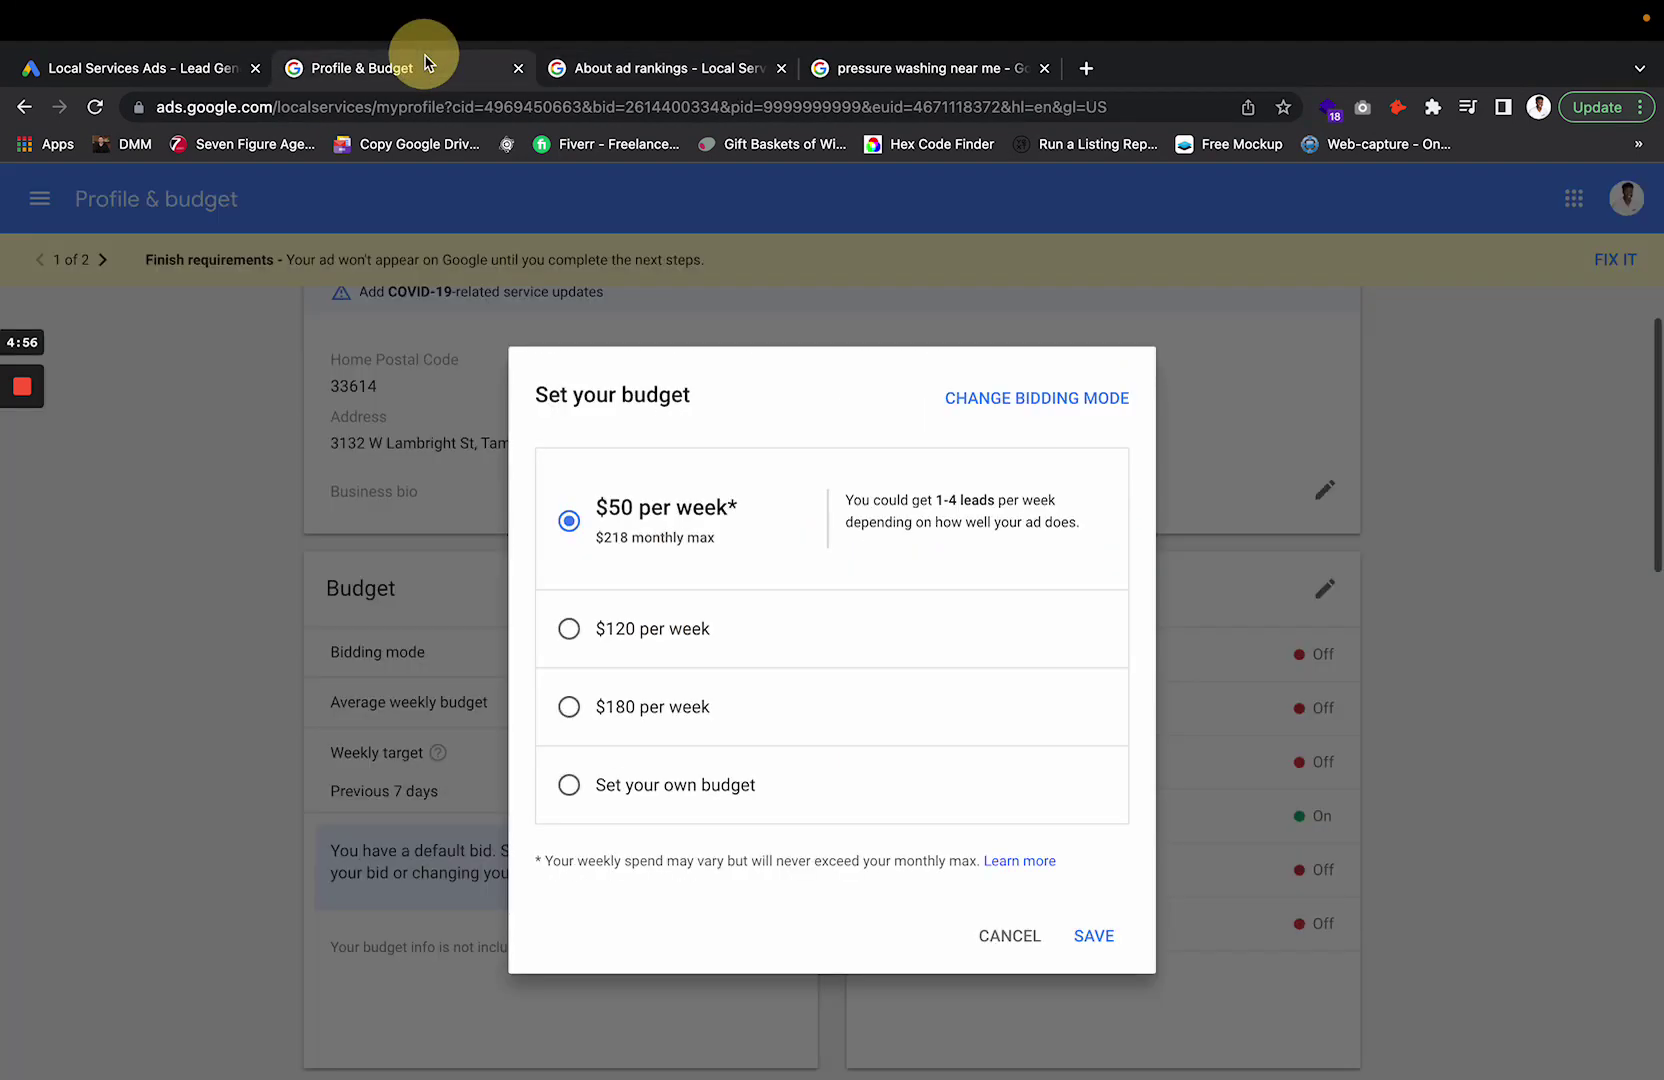
left_click(692, 795)
double_click(668, 724)
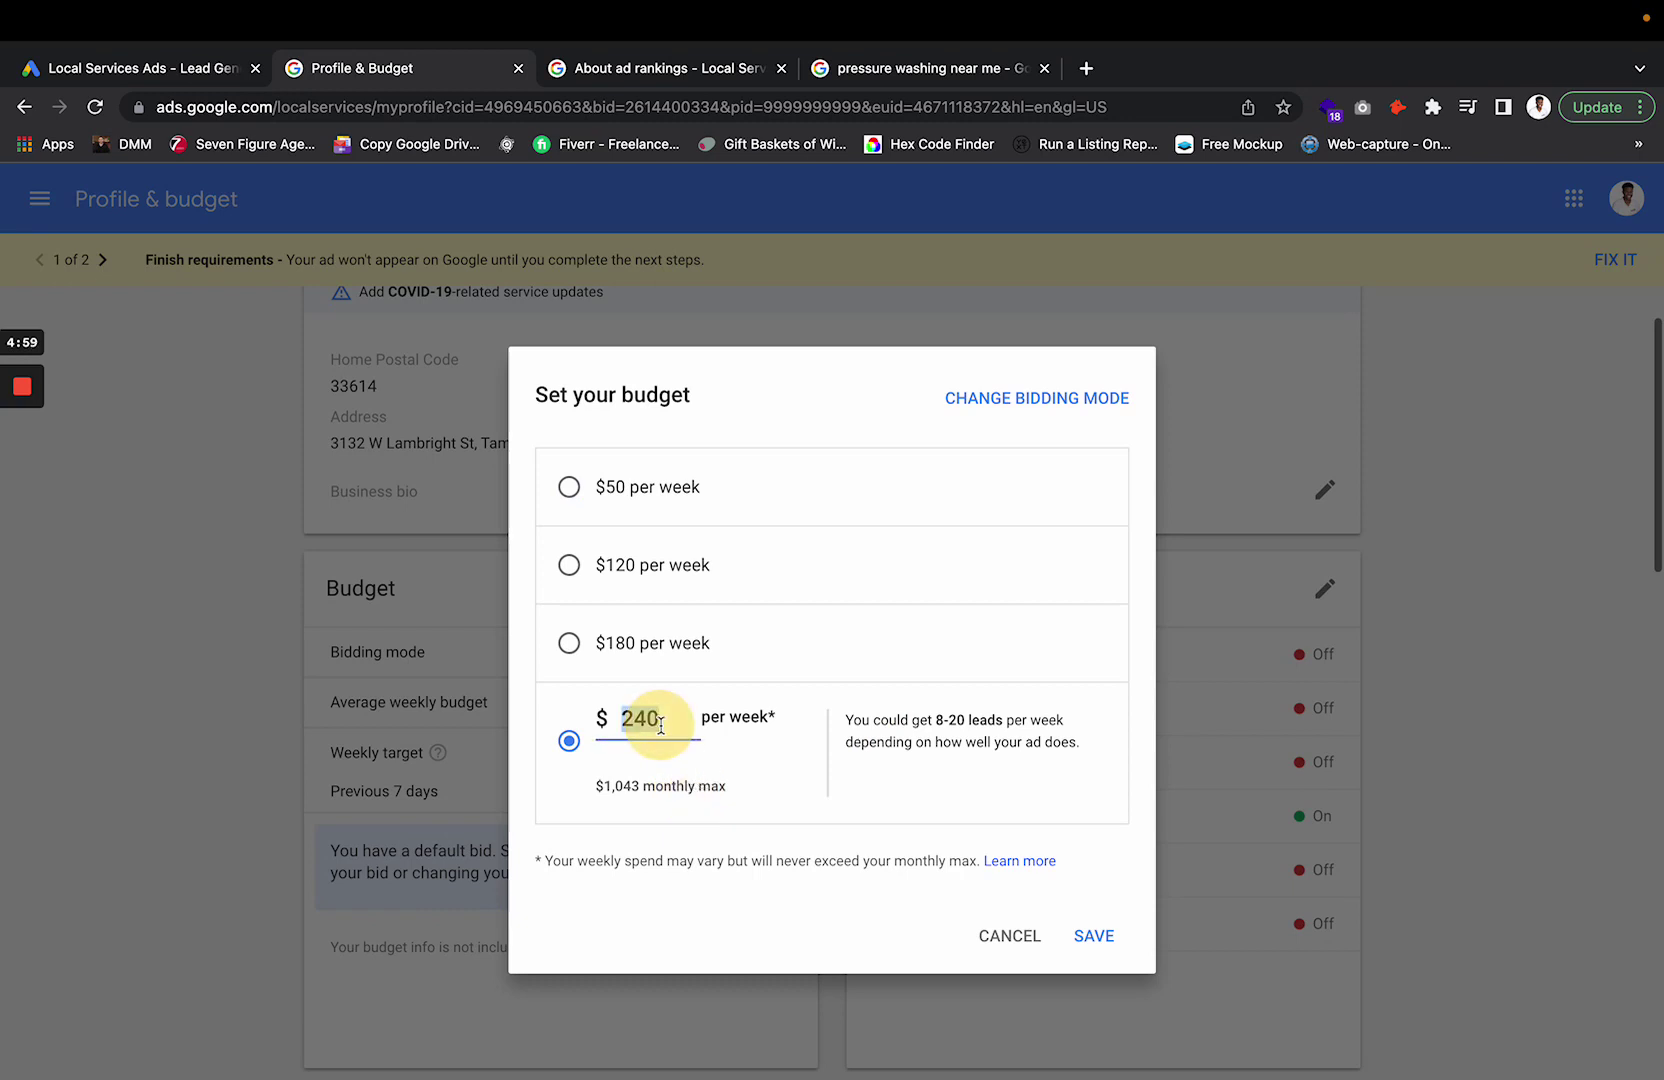
type("0000")
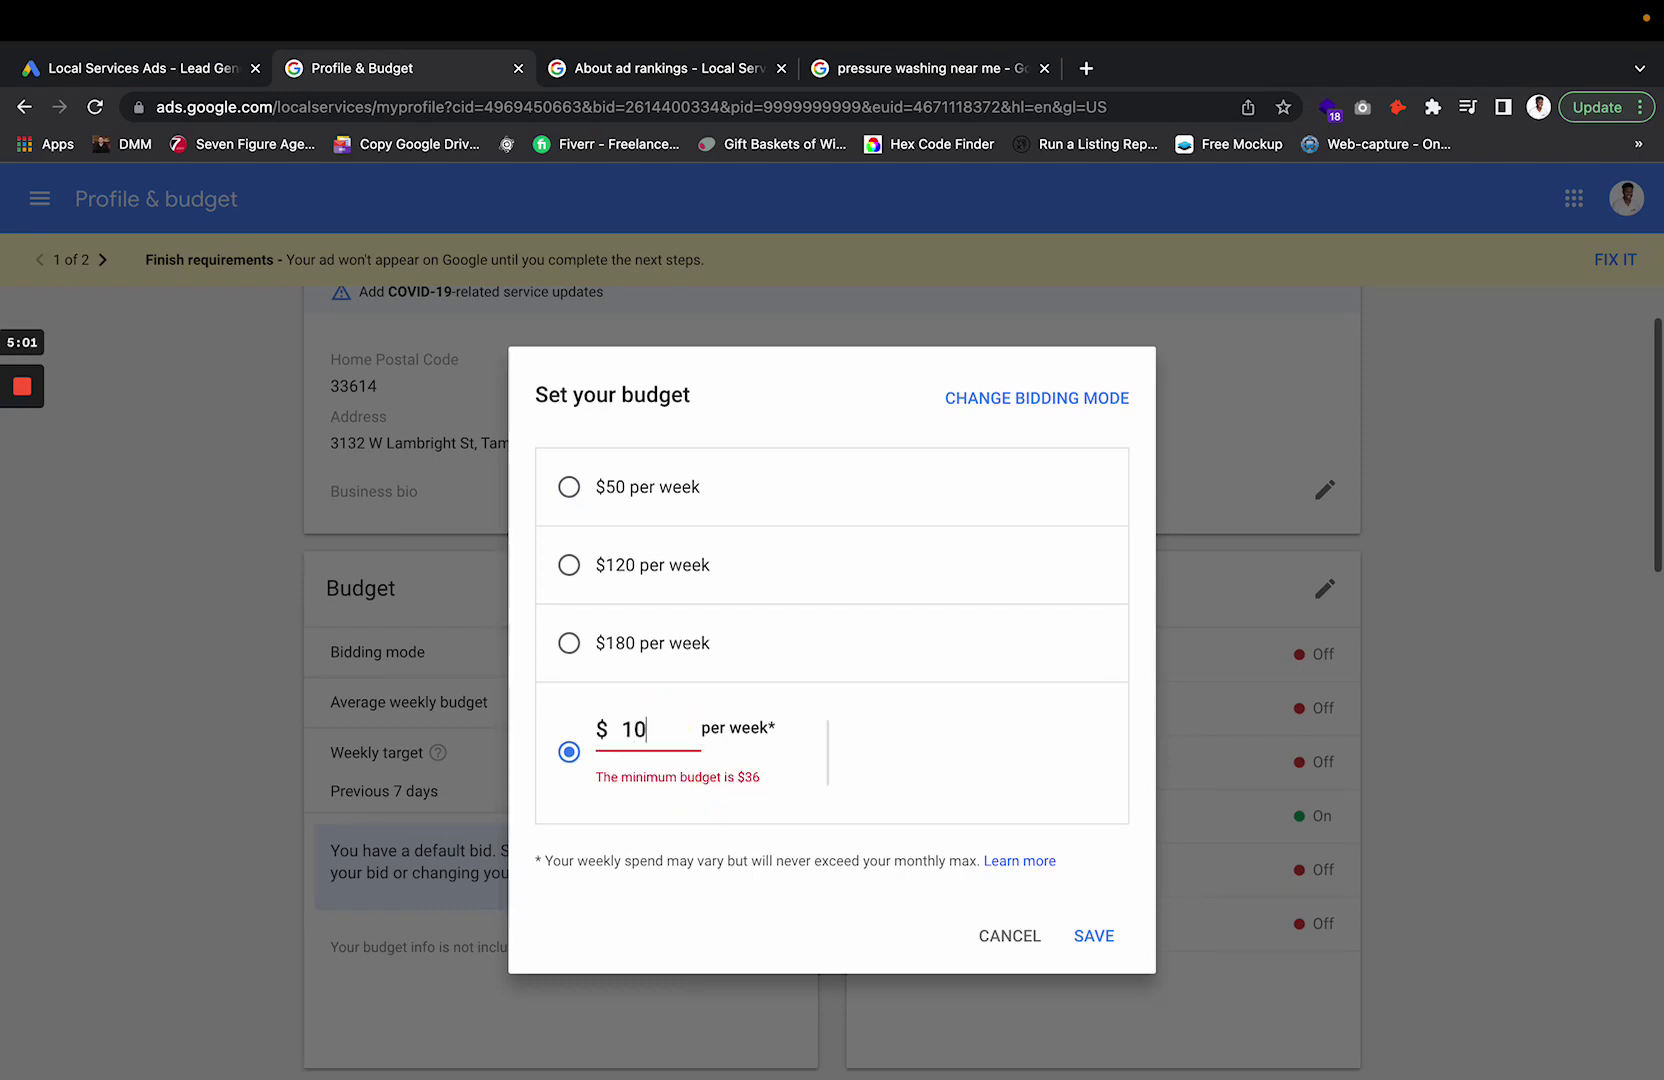
left_click(657, 788)
left_click(876, 652)
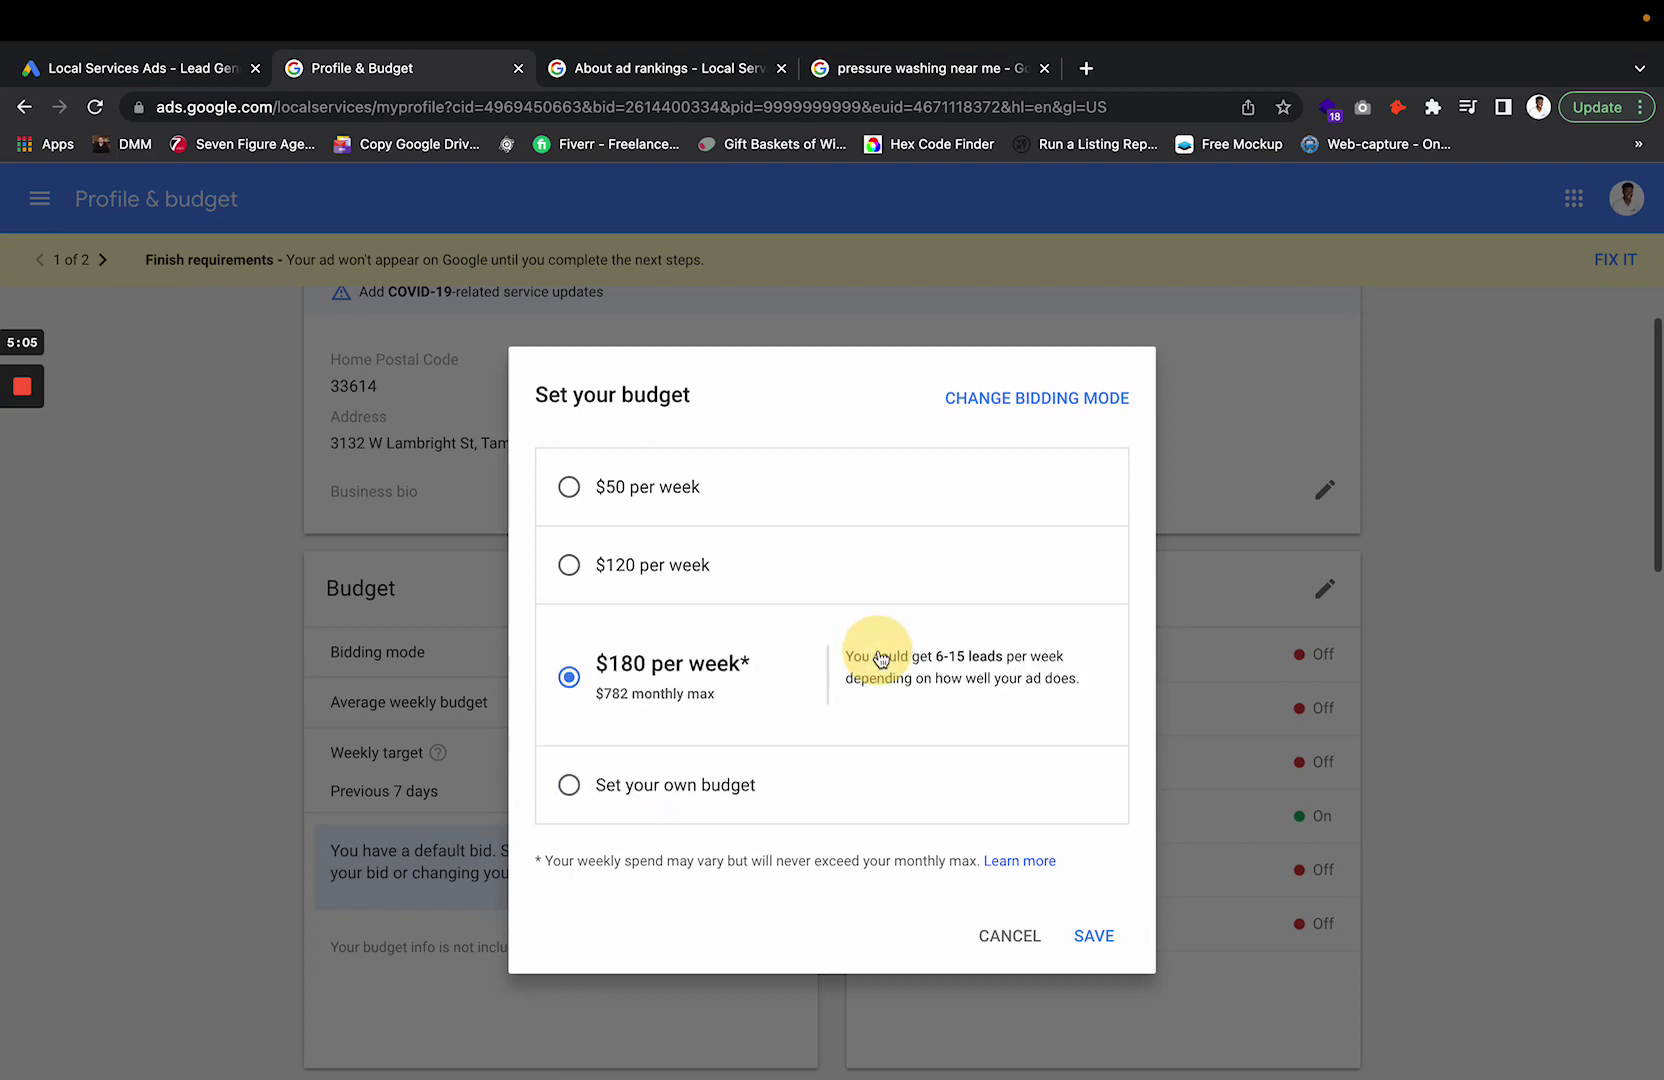
left_click(625, 792)
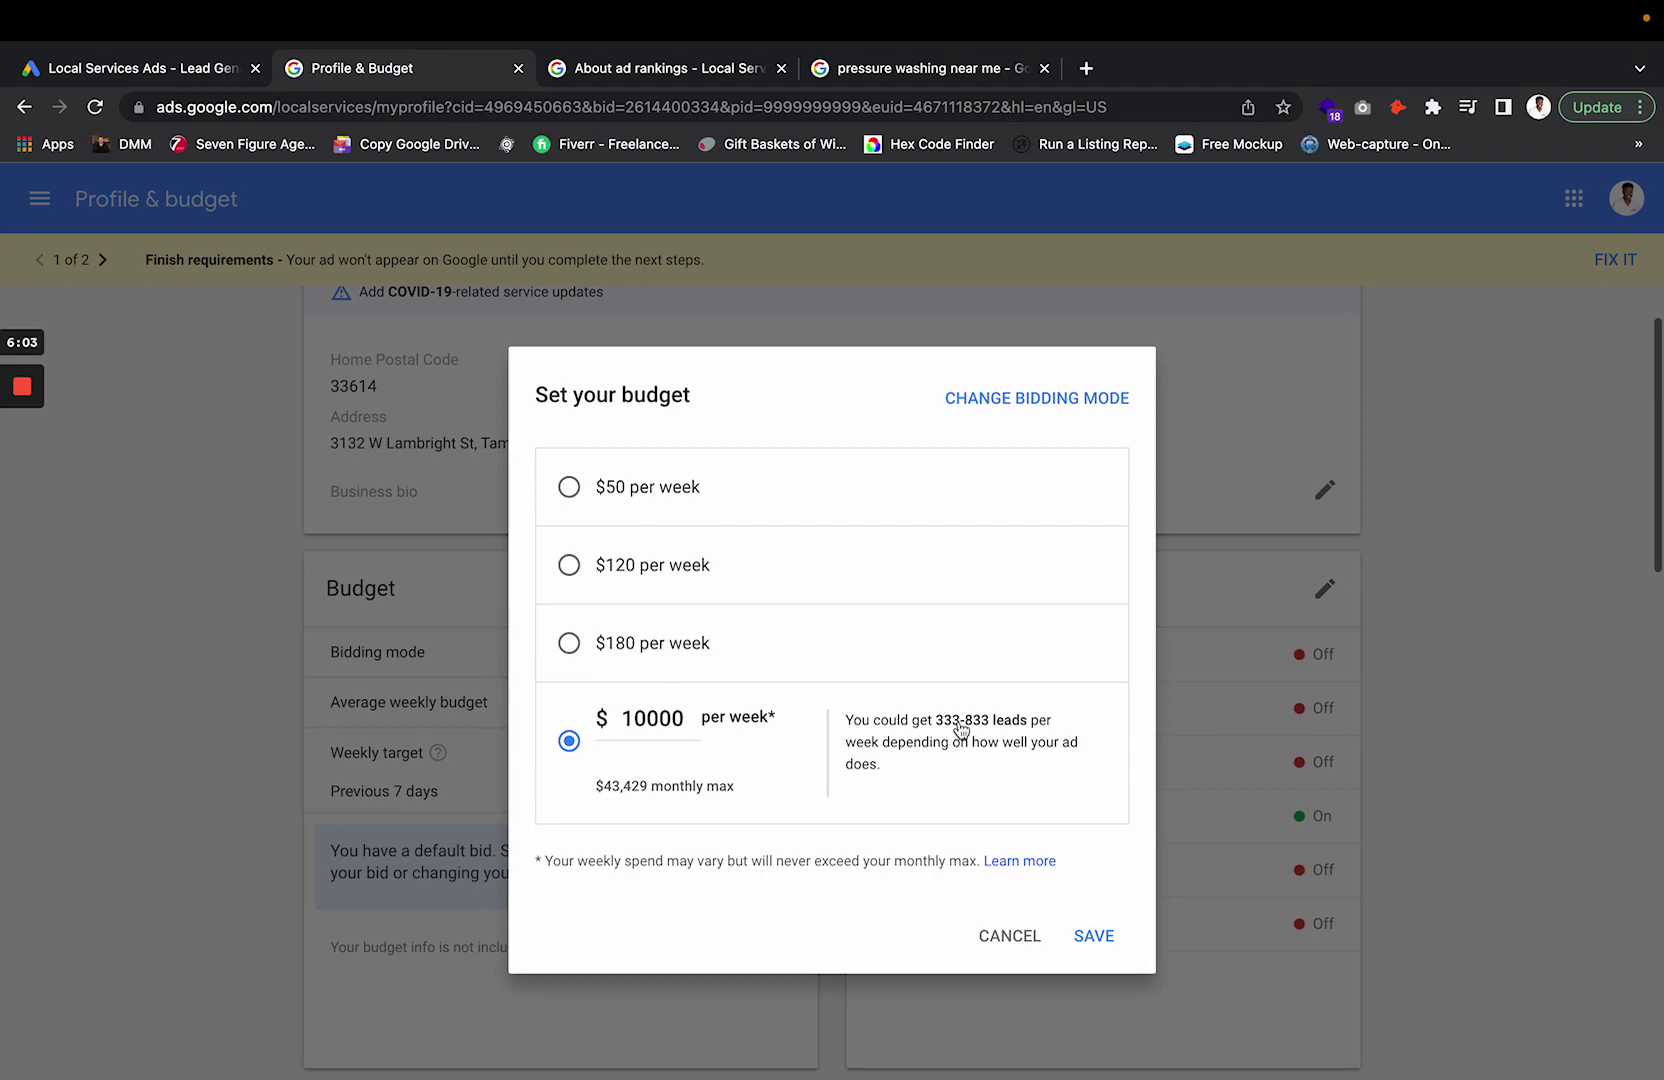
left_click(1008, 935)
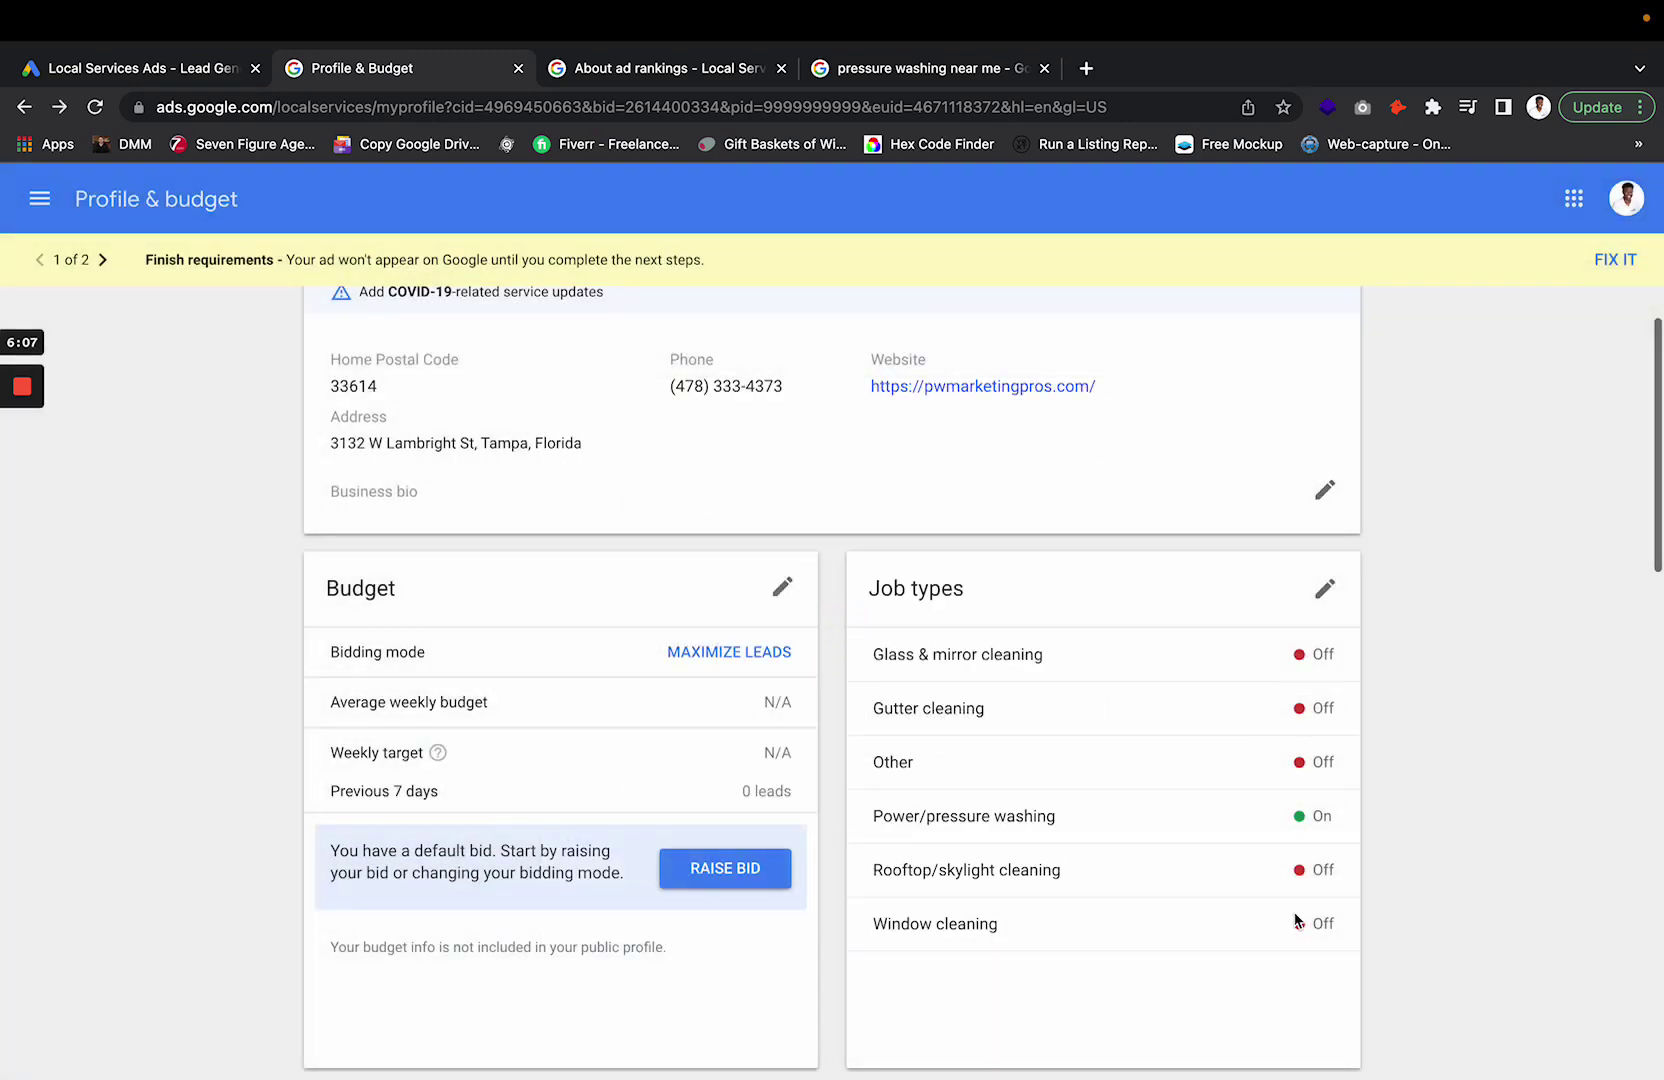
Review the weekly budget options and the bidding mode choices on the profile page, cancelling both without changes.
left_click(842, 748)
scroll(842, 748, "up", 3)
scroll(842, 748, "down", 10)
scroll(842, 748, "up", 7)
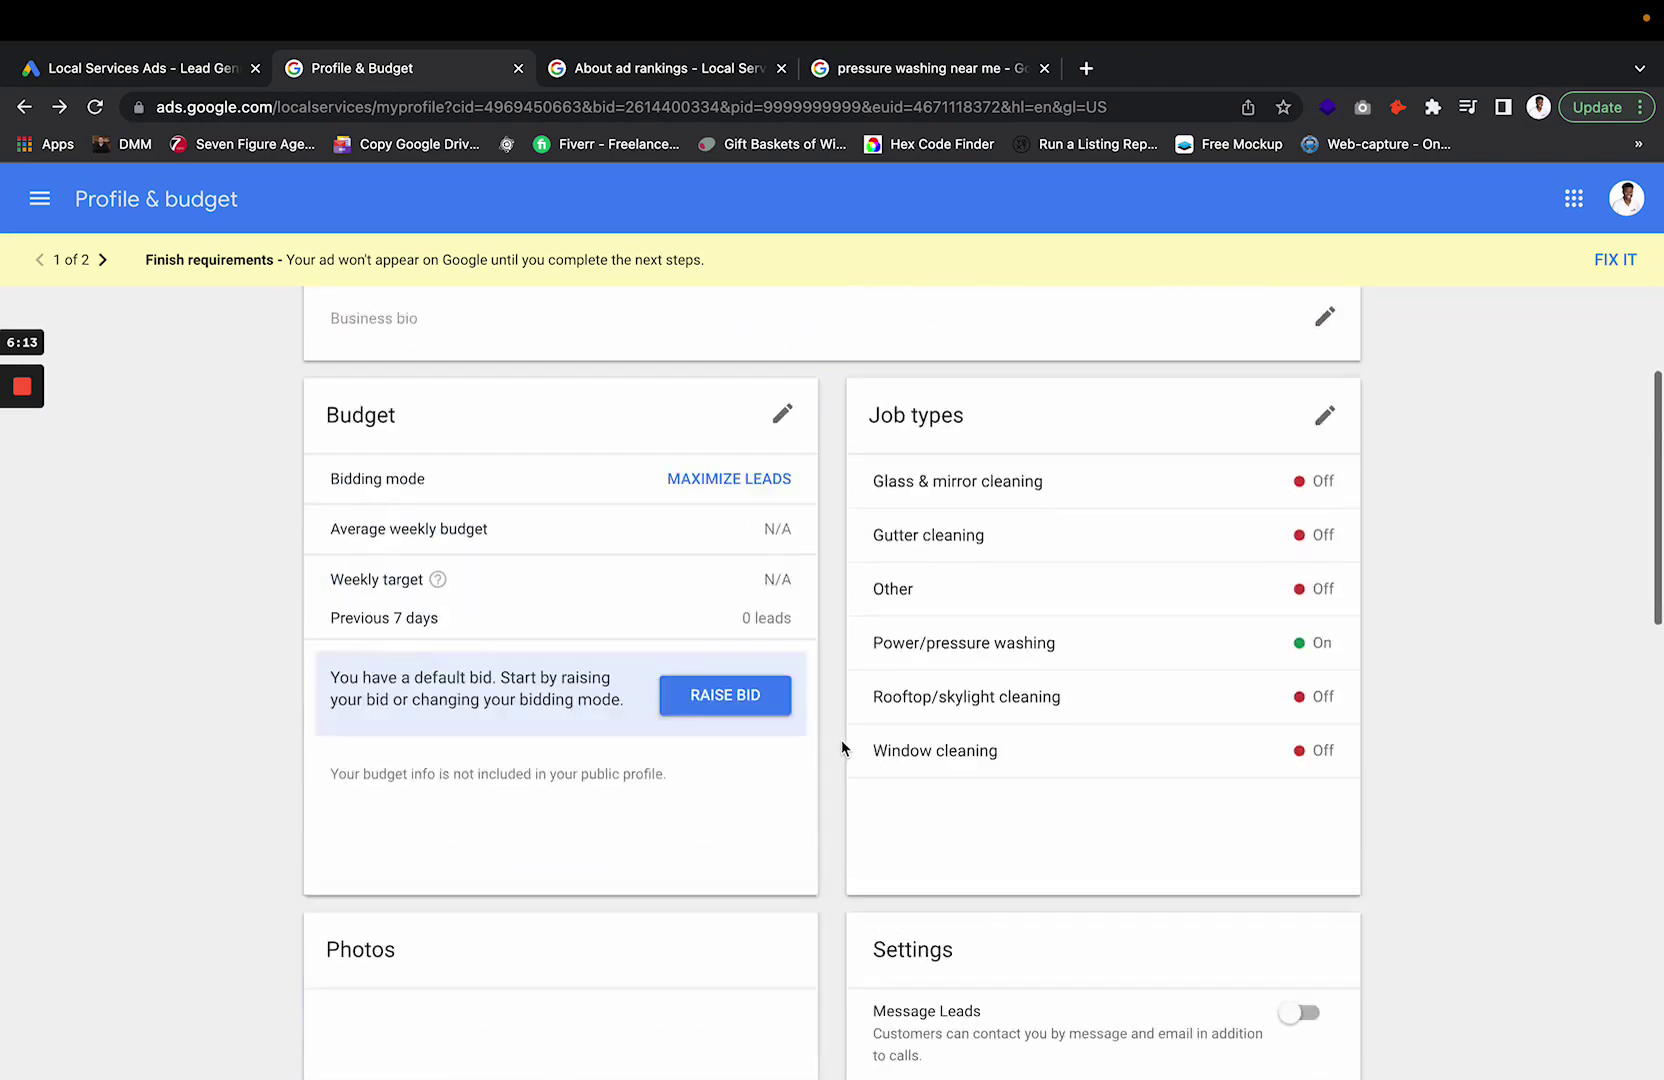
scroll(842, 748, "up", 5)
scroll(589, 711, "down", 7)
scroll(757, 620, "up", 4)
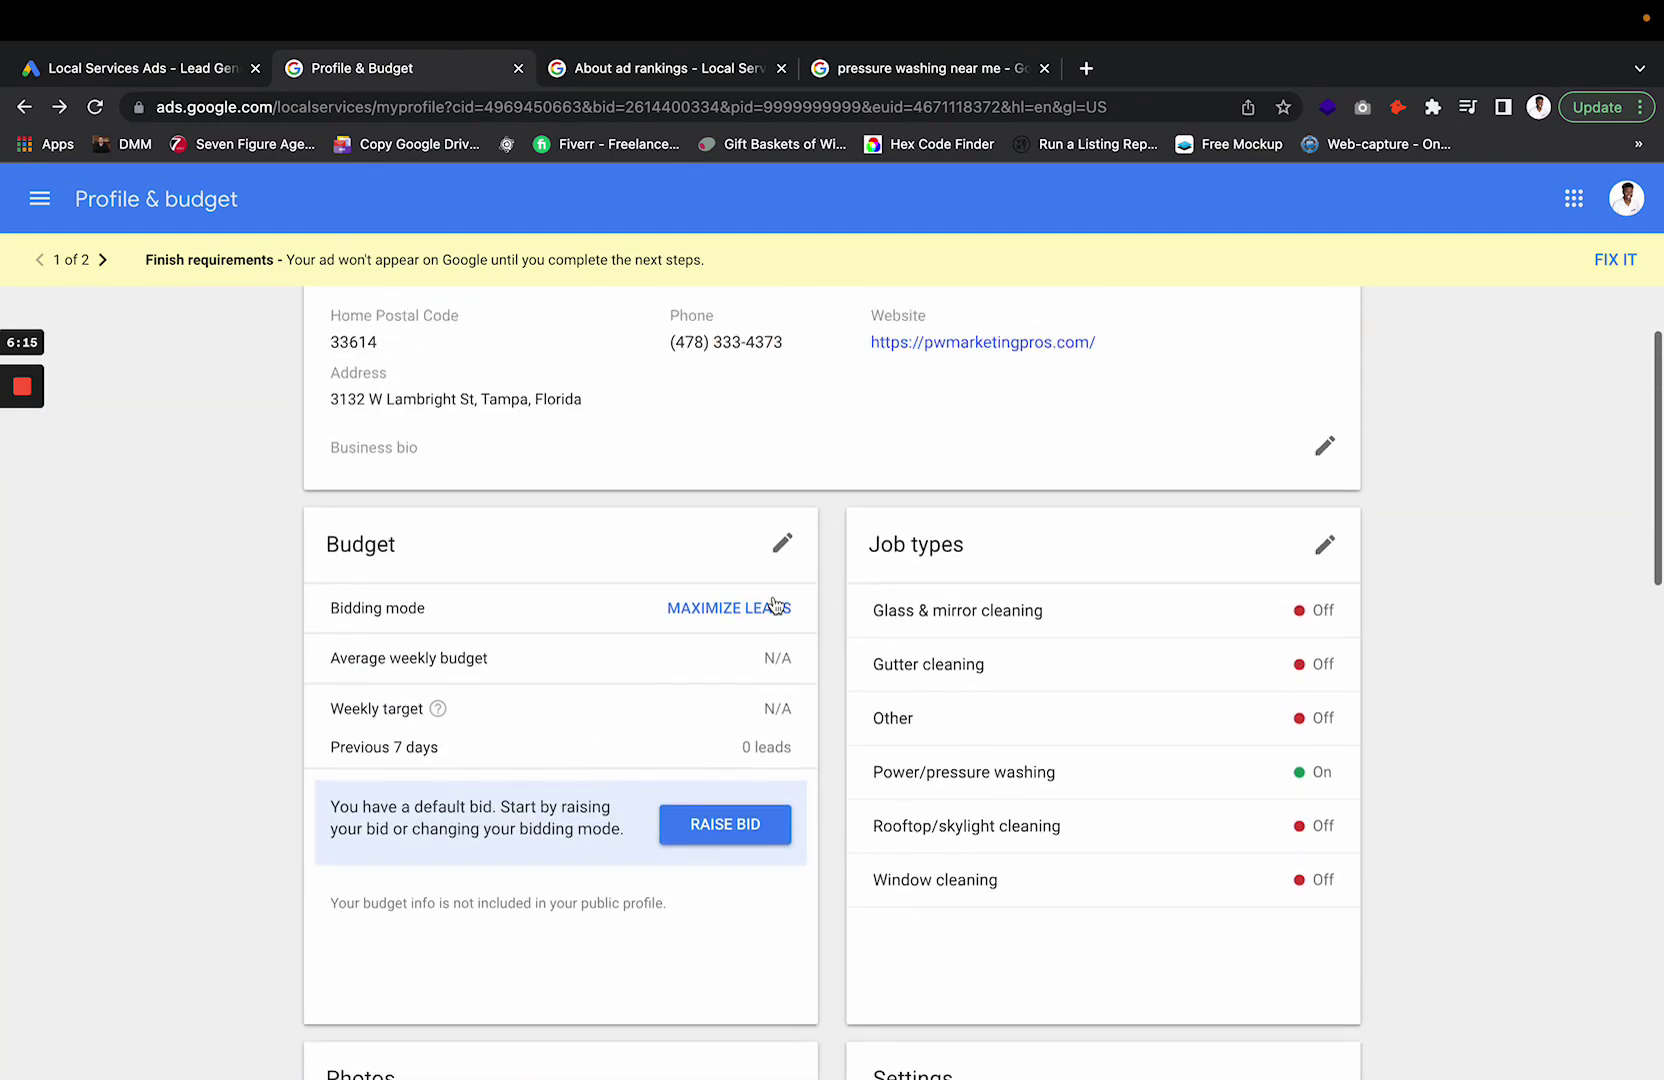
left_click(786, 548)
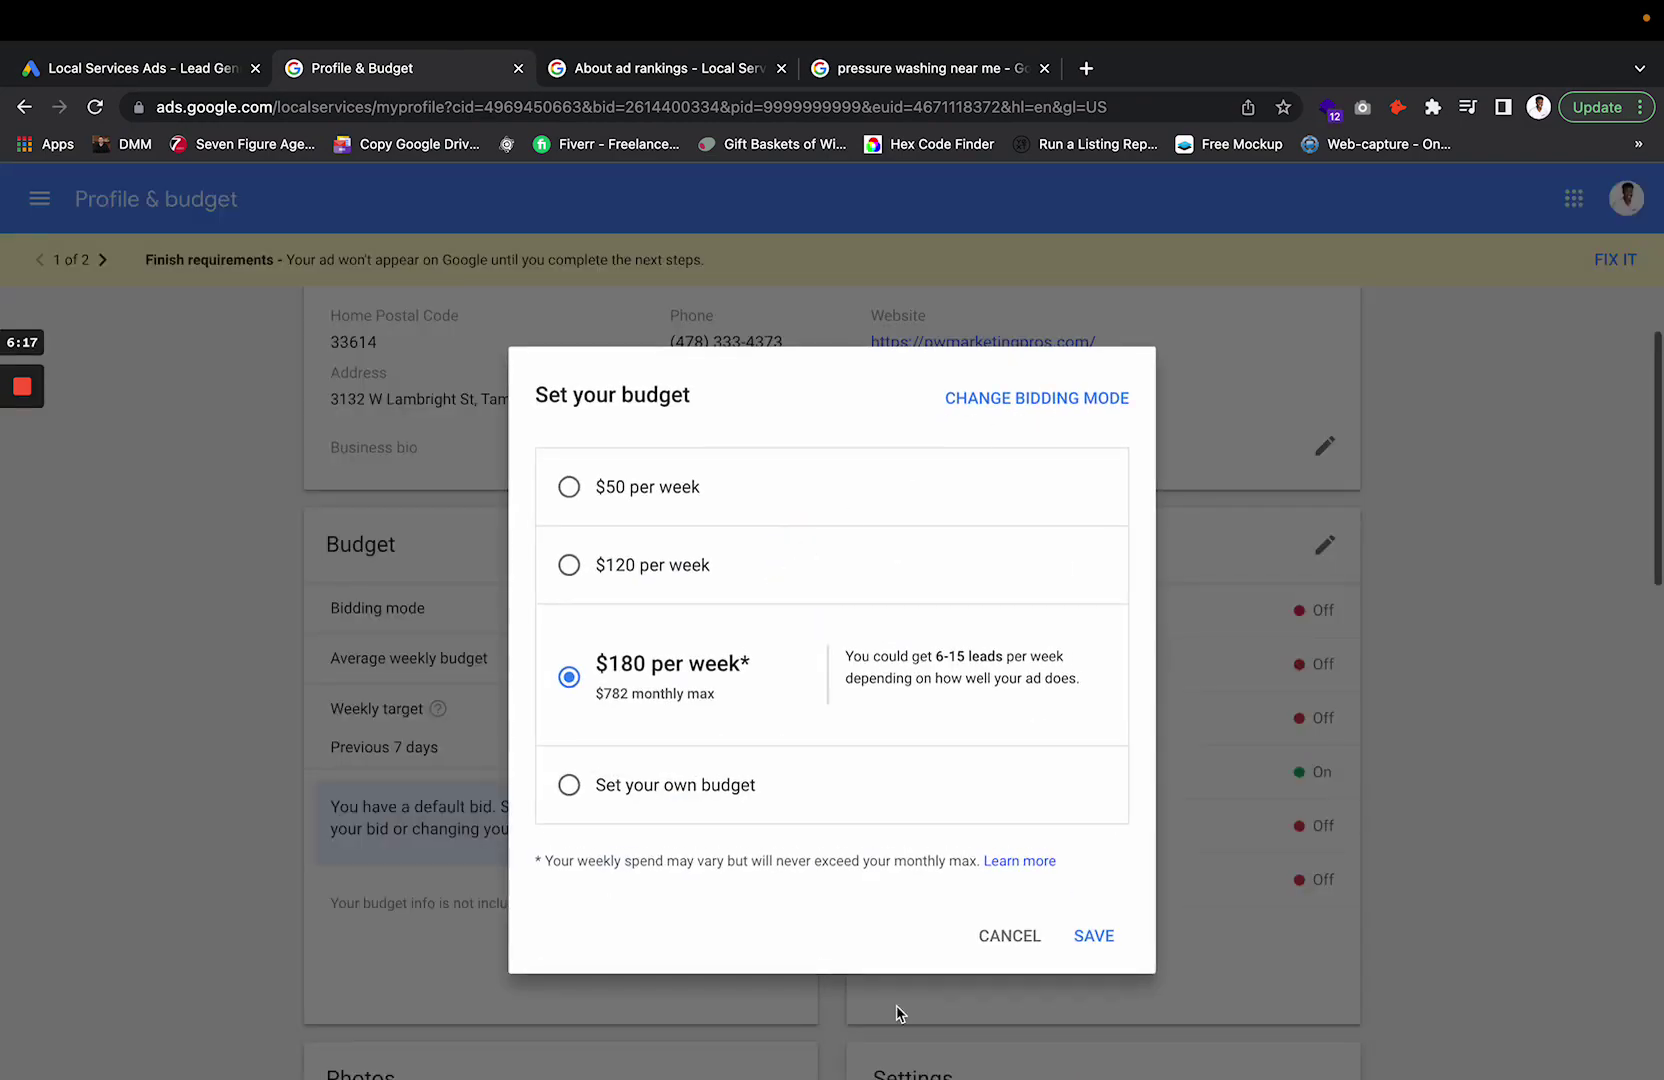
left_click(1005, 936)
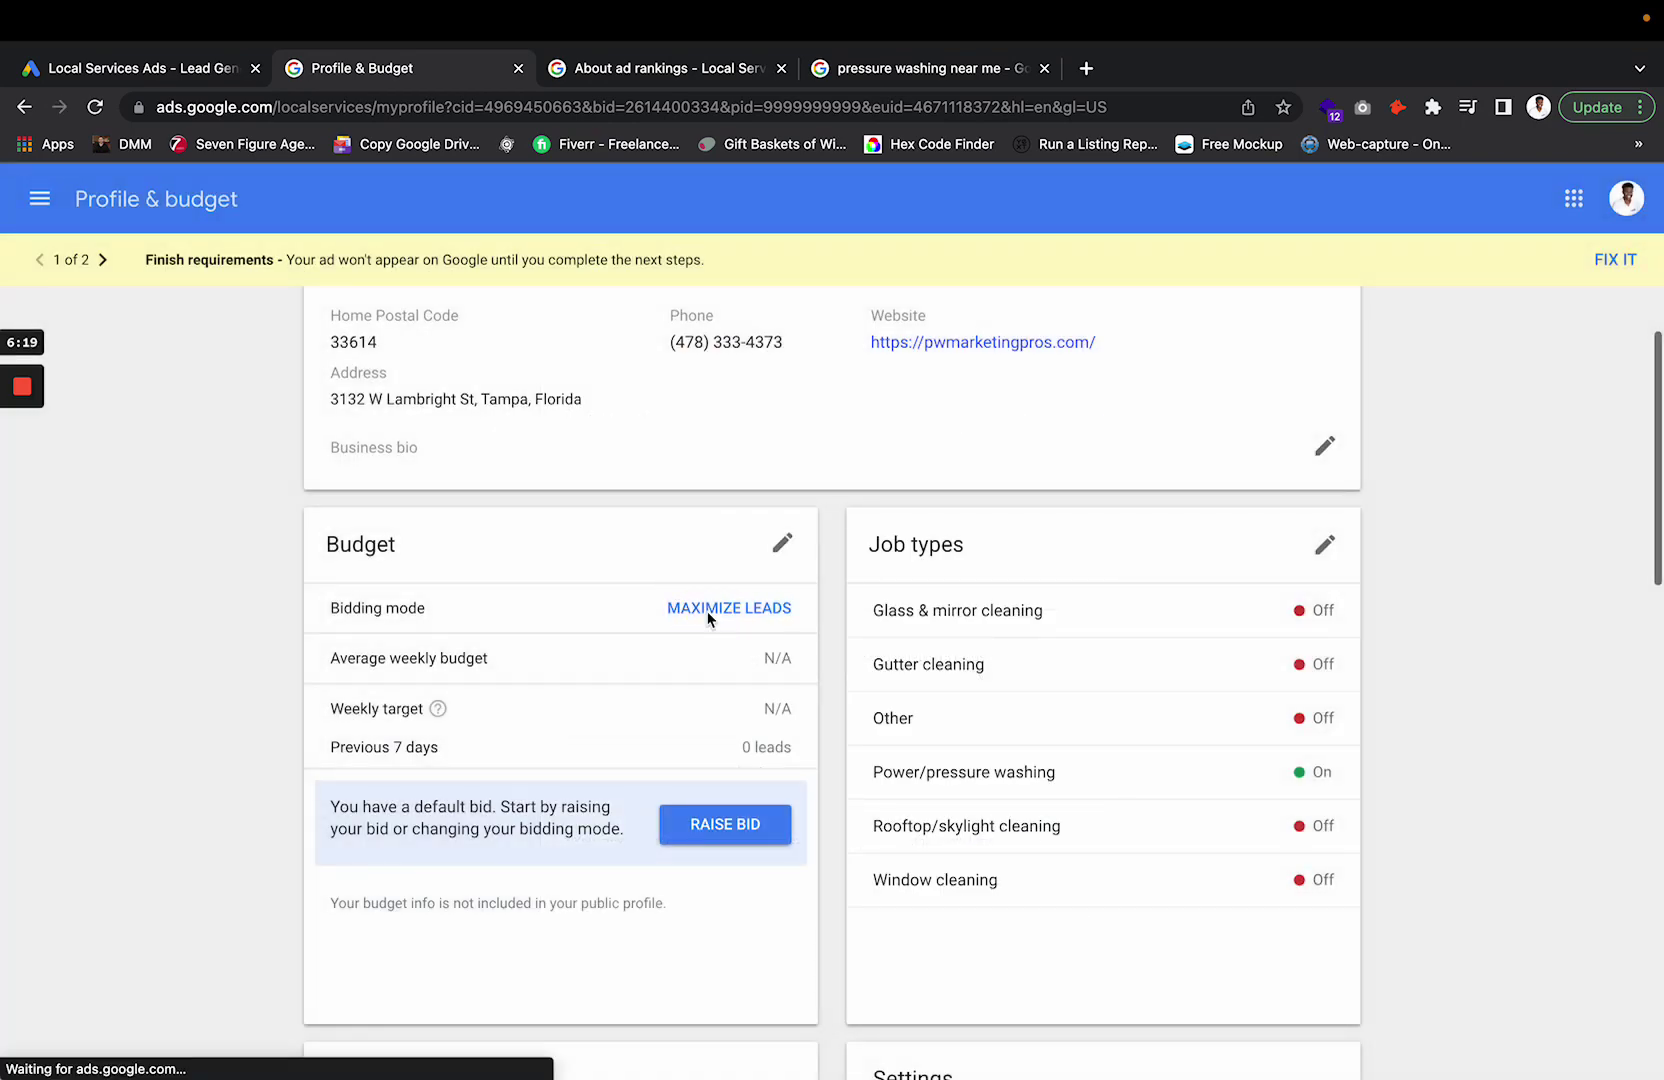
left_click(707, 611)
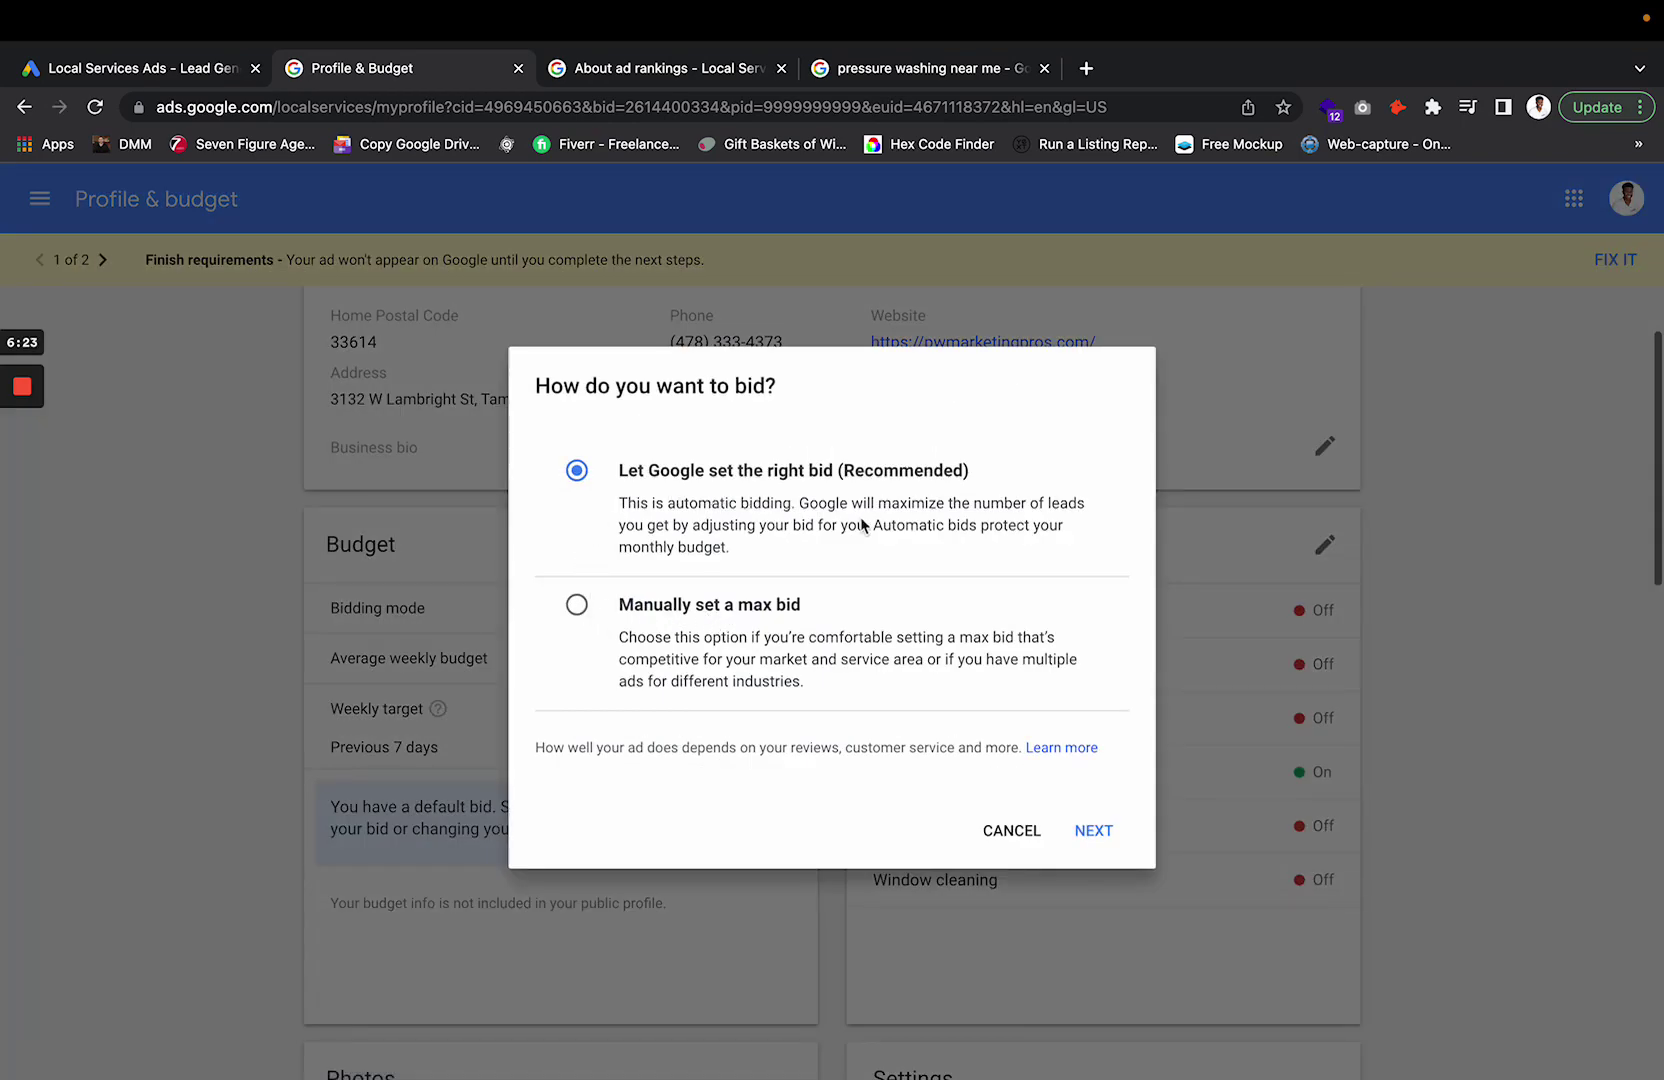
left_click(1012, 830)
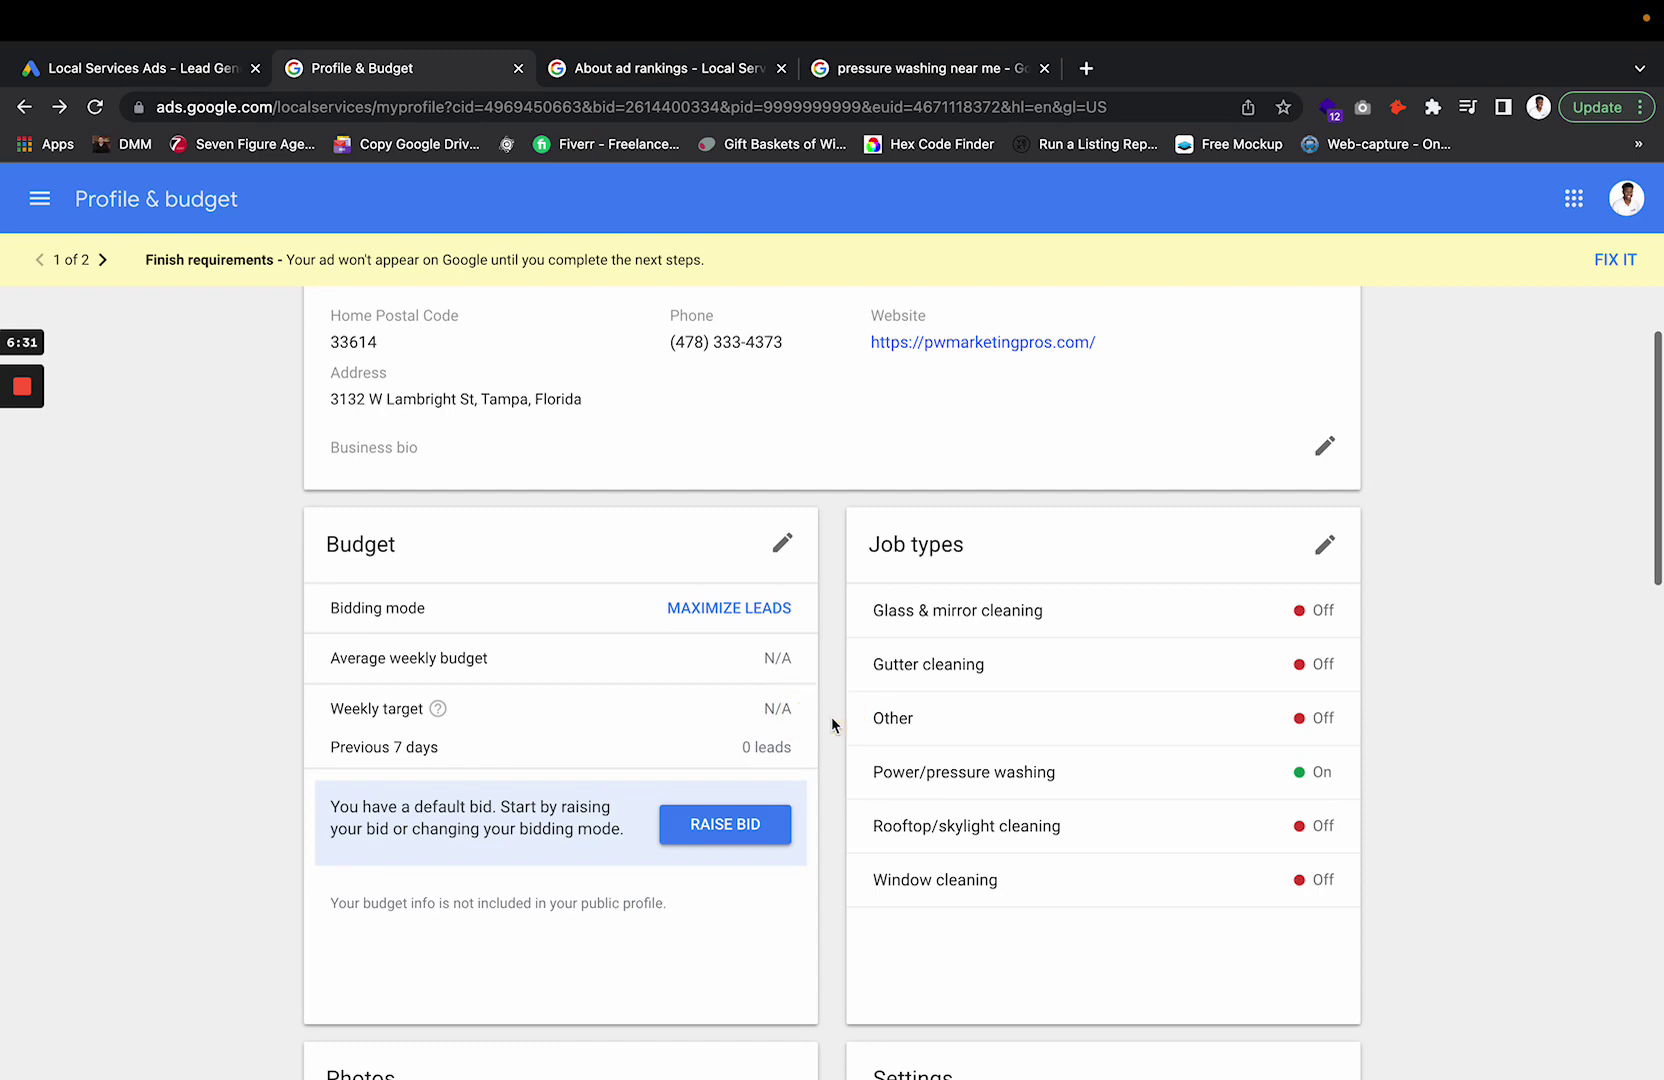
In the About ad rankings article, highlight the lead likelihood factor, the responsiveness factor and its sentence about missed calls.
left_click(630, 70)
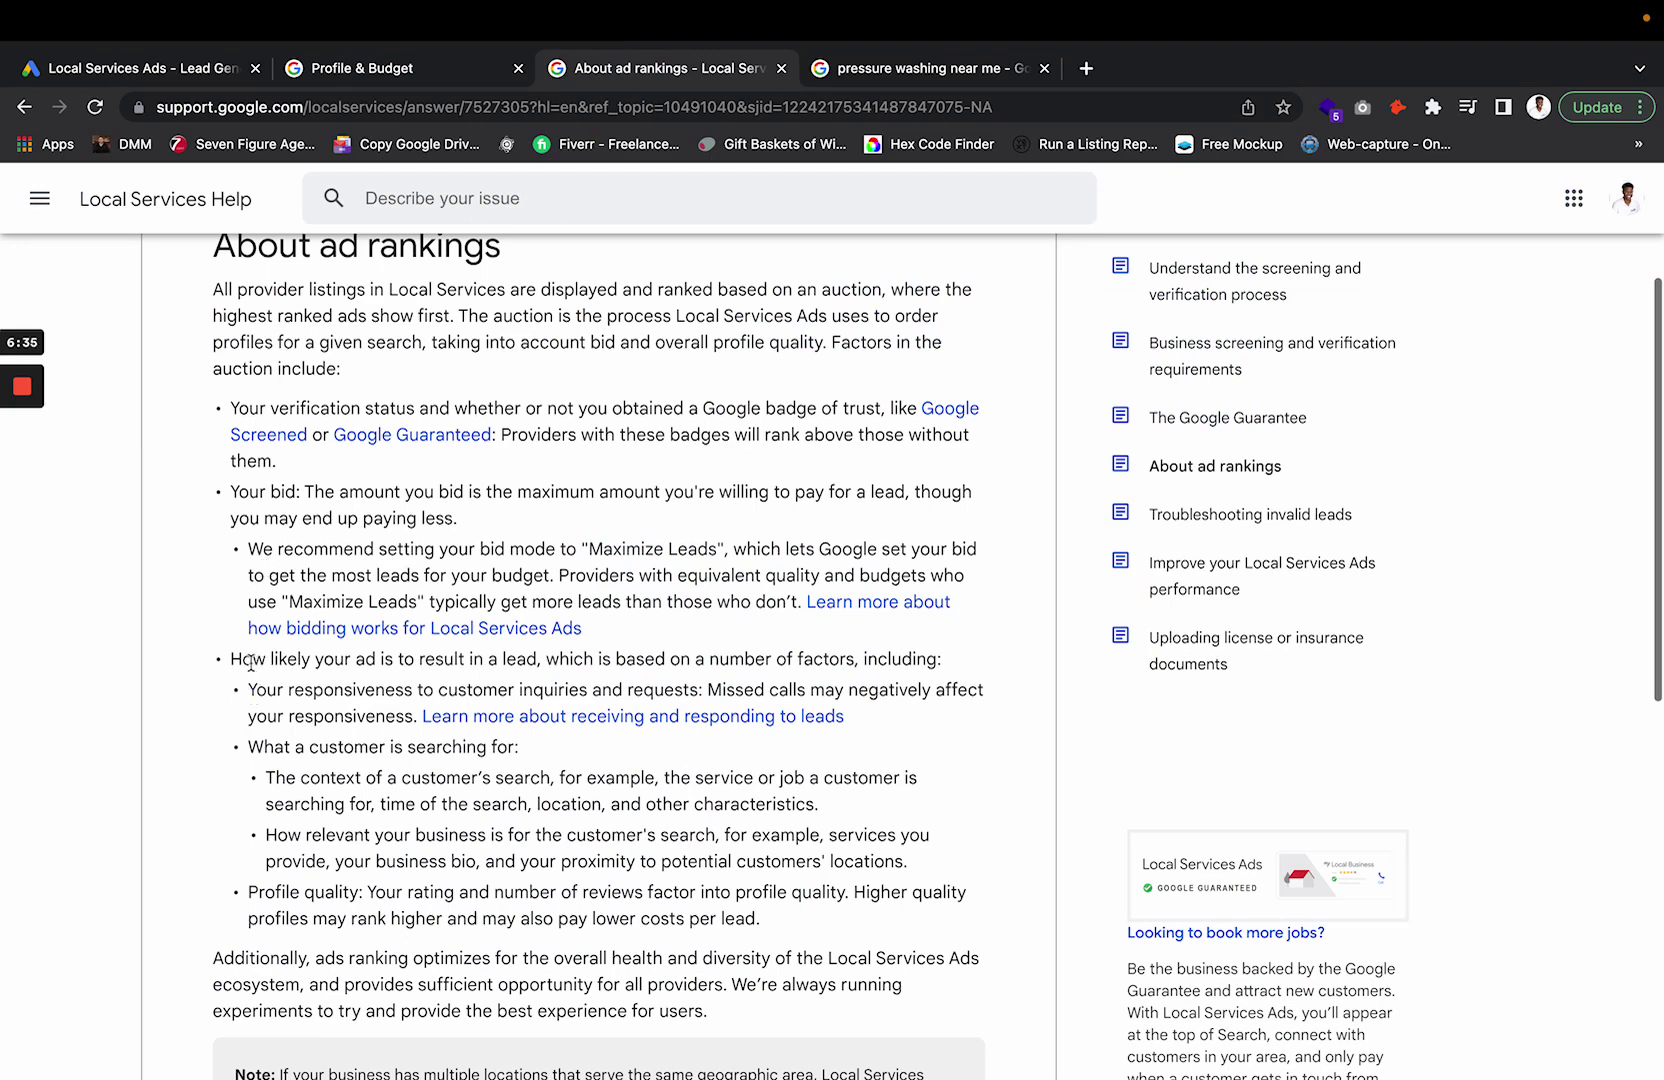
left_click_drag(229, 660, 868, 680)
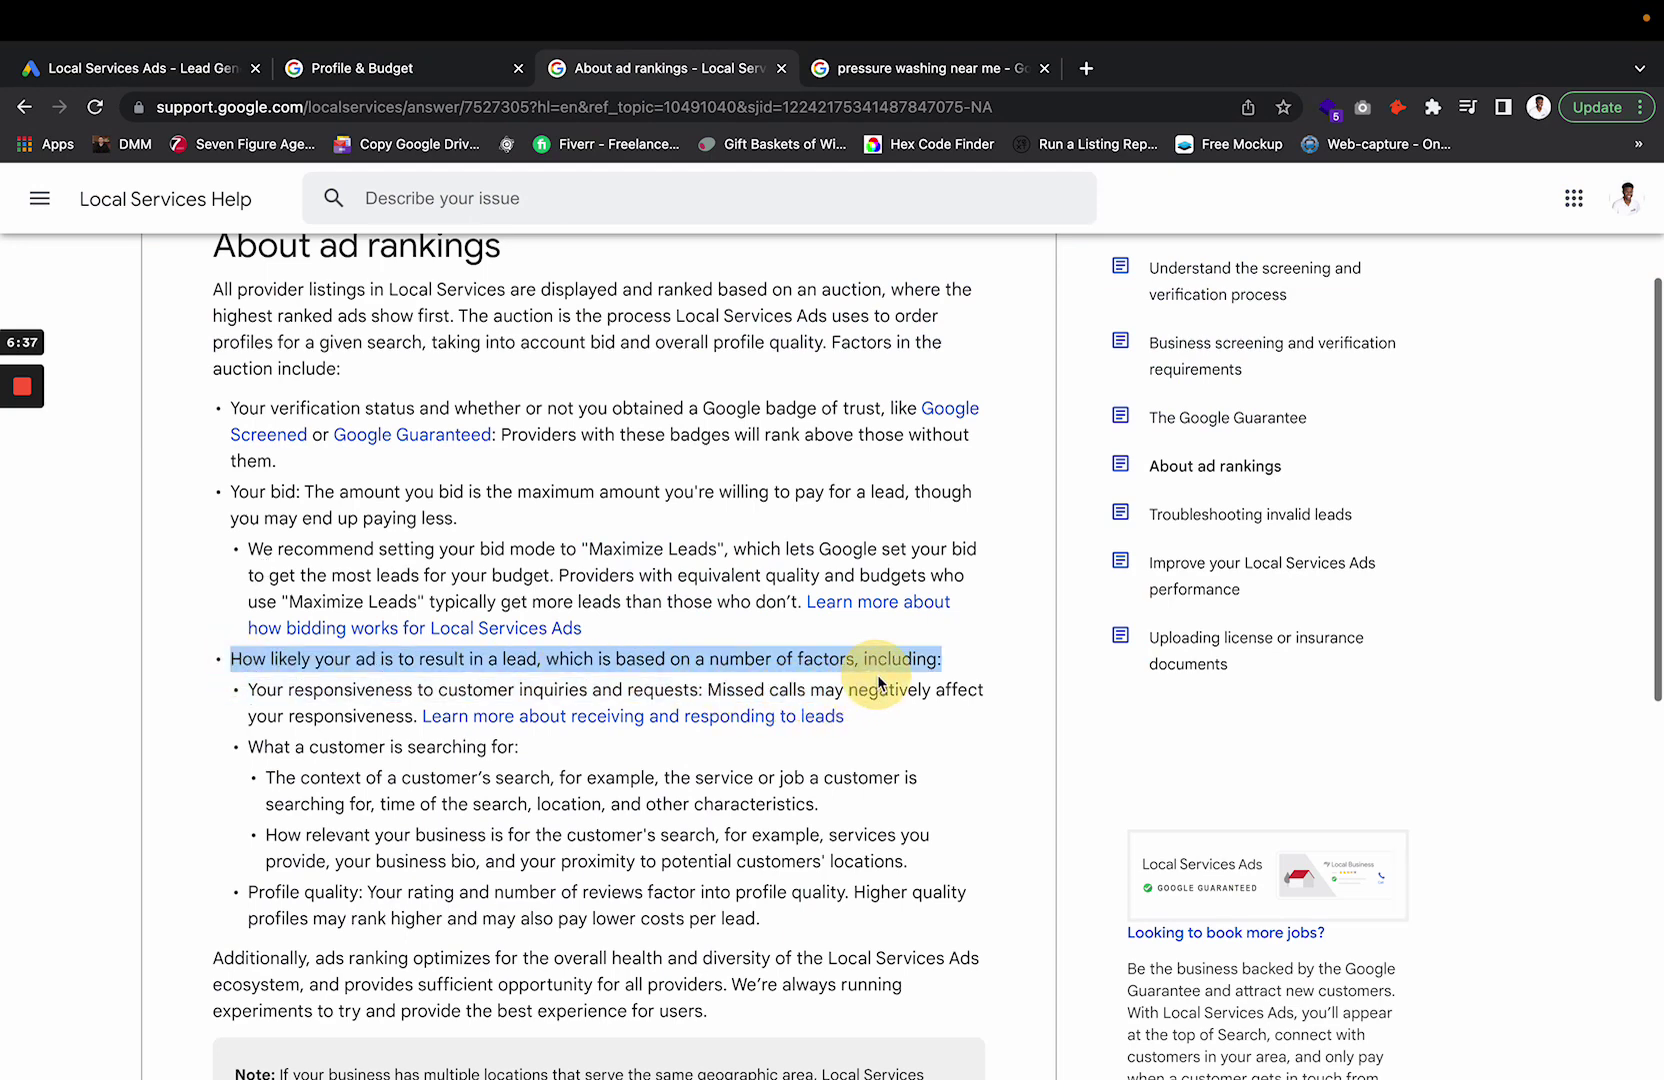
left_click(618, 697)
triple_click(618, 697)
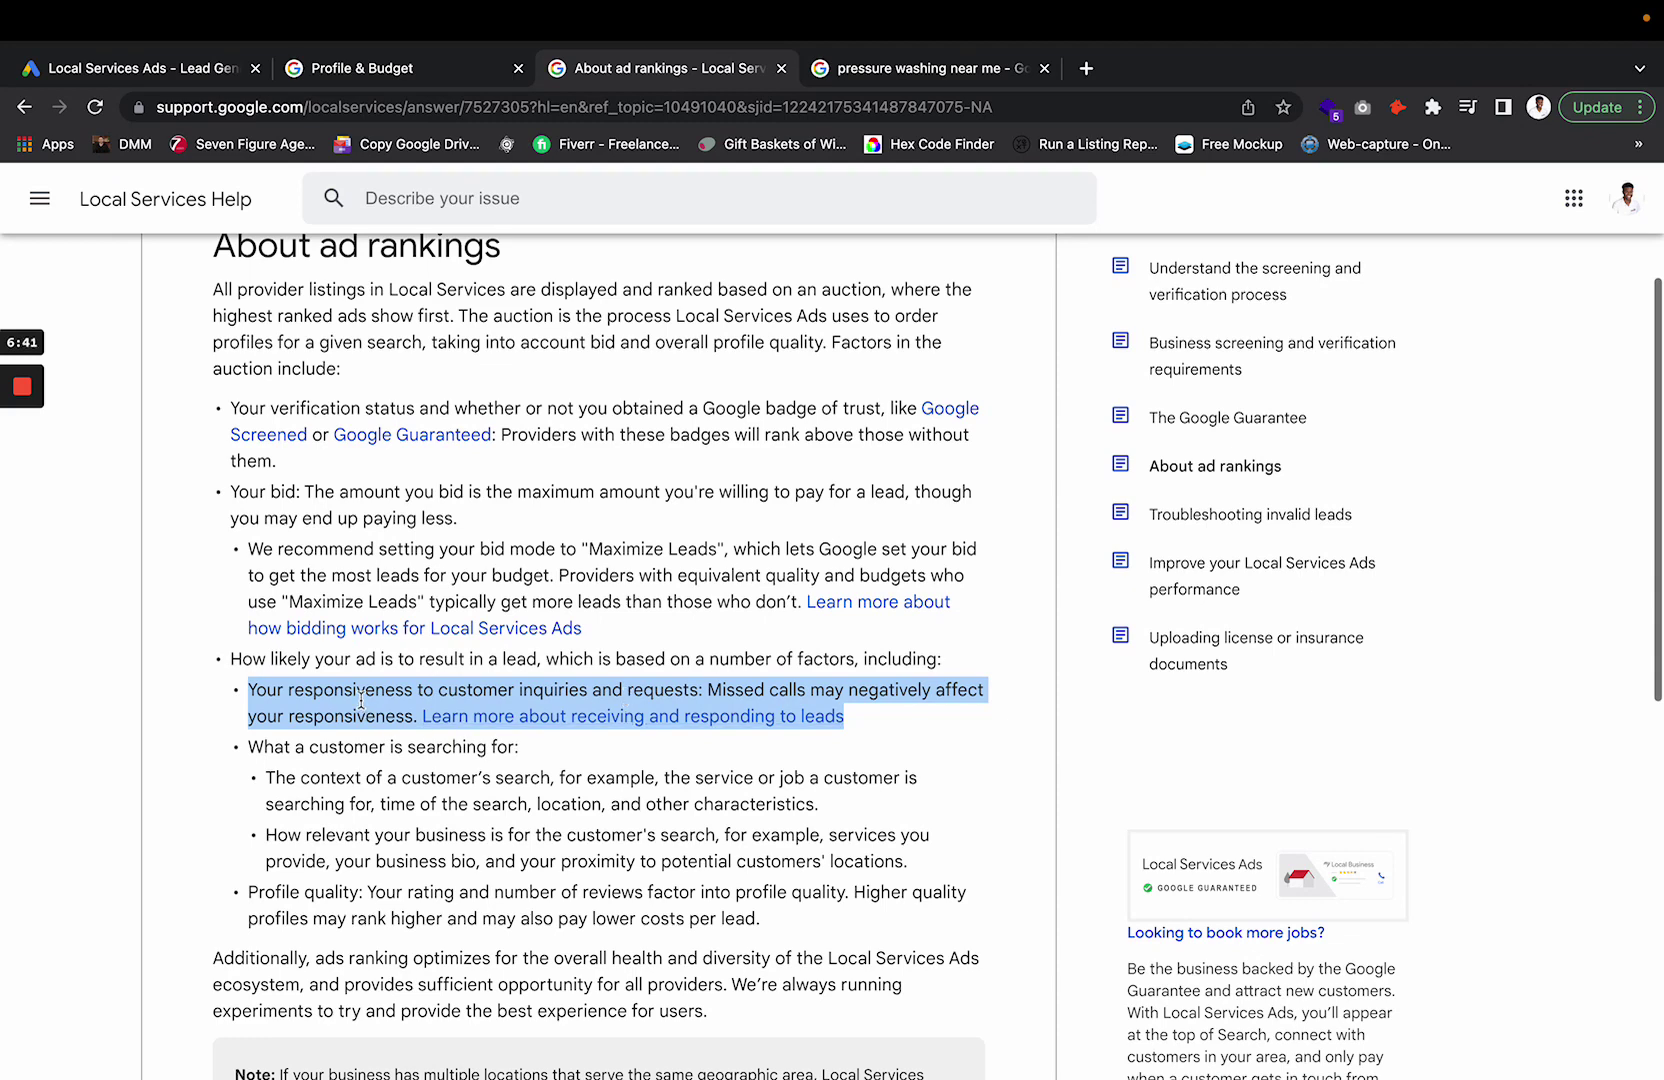
left_click(761, 688)
left_click_drag(707, 690, 420, 716)
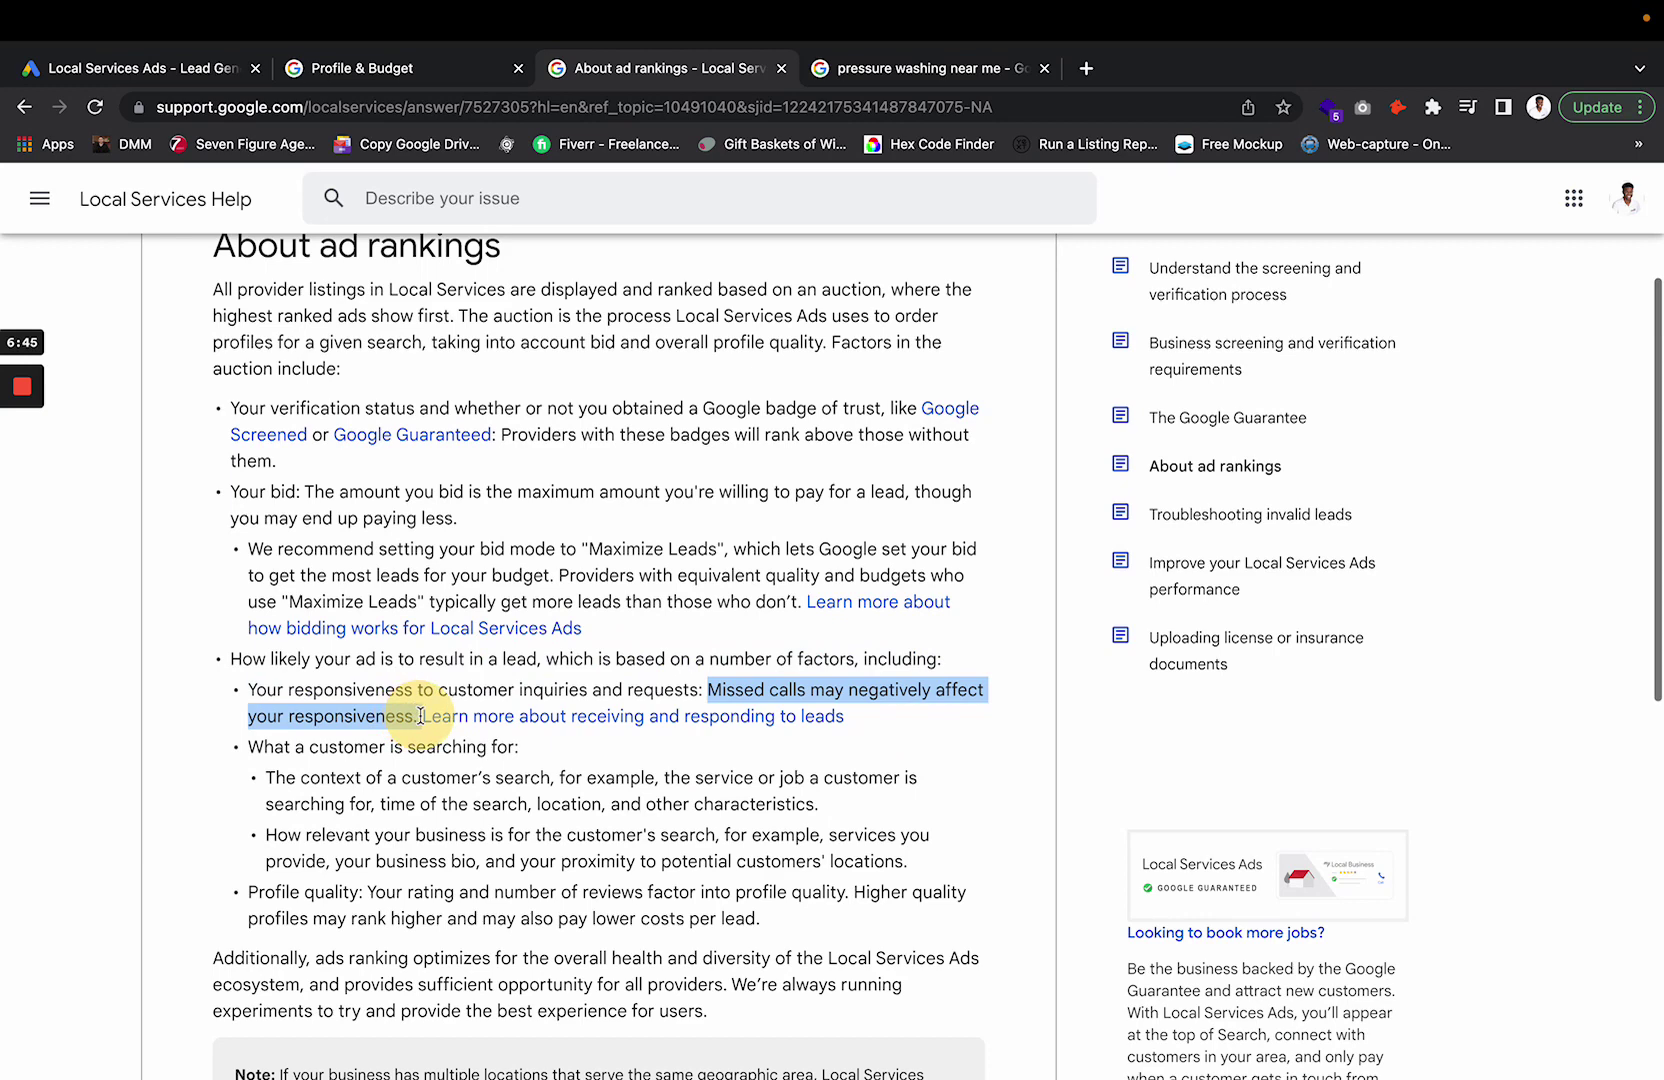
left_click(395, 716)
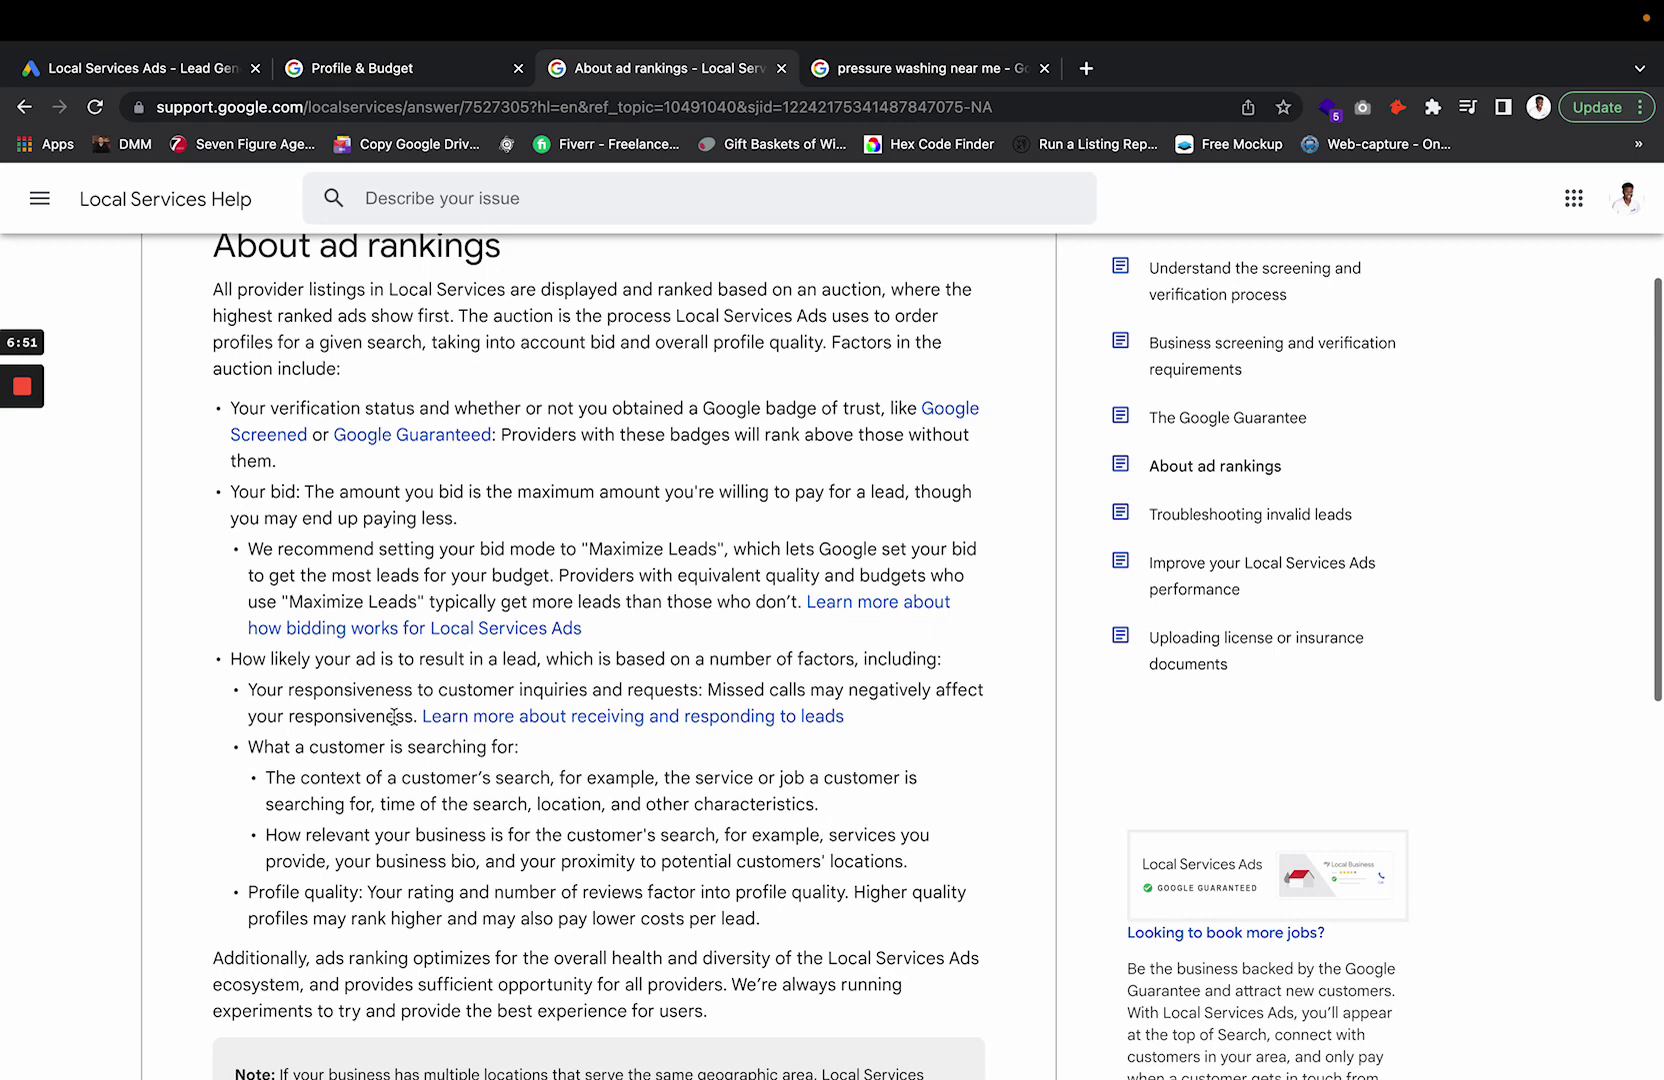
Return to the Local Services Ads account and open the Leads inbox.
mouse_move(408, 3)
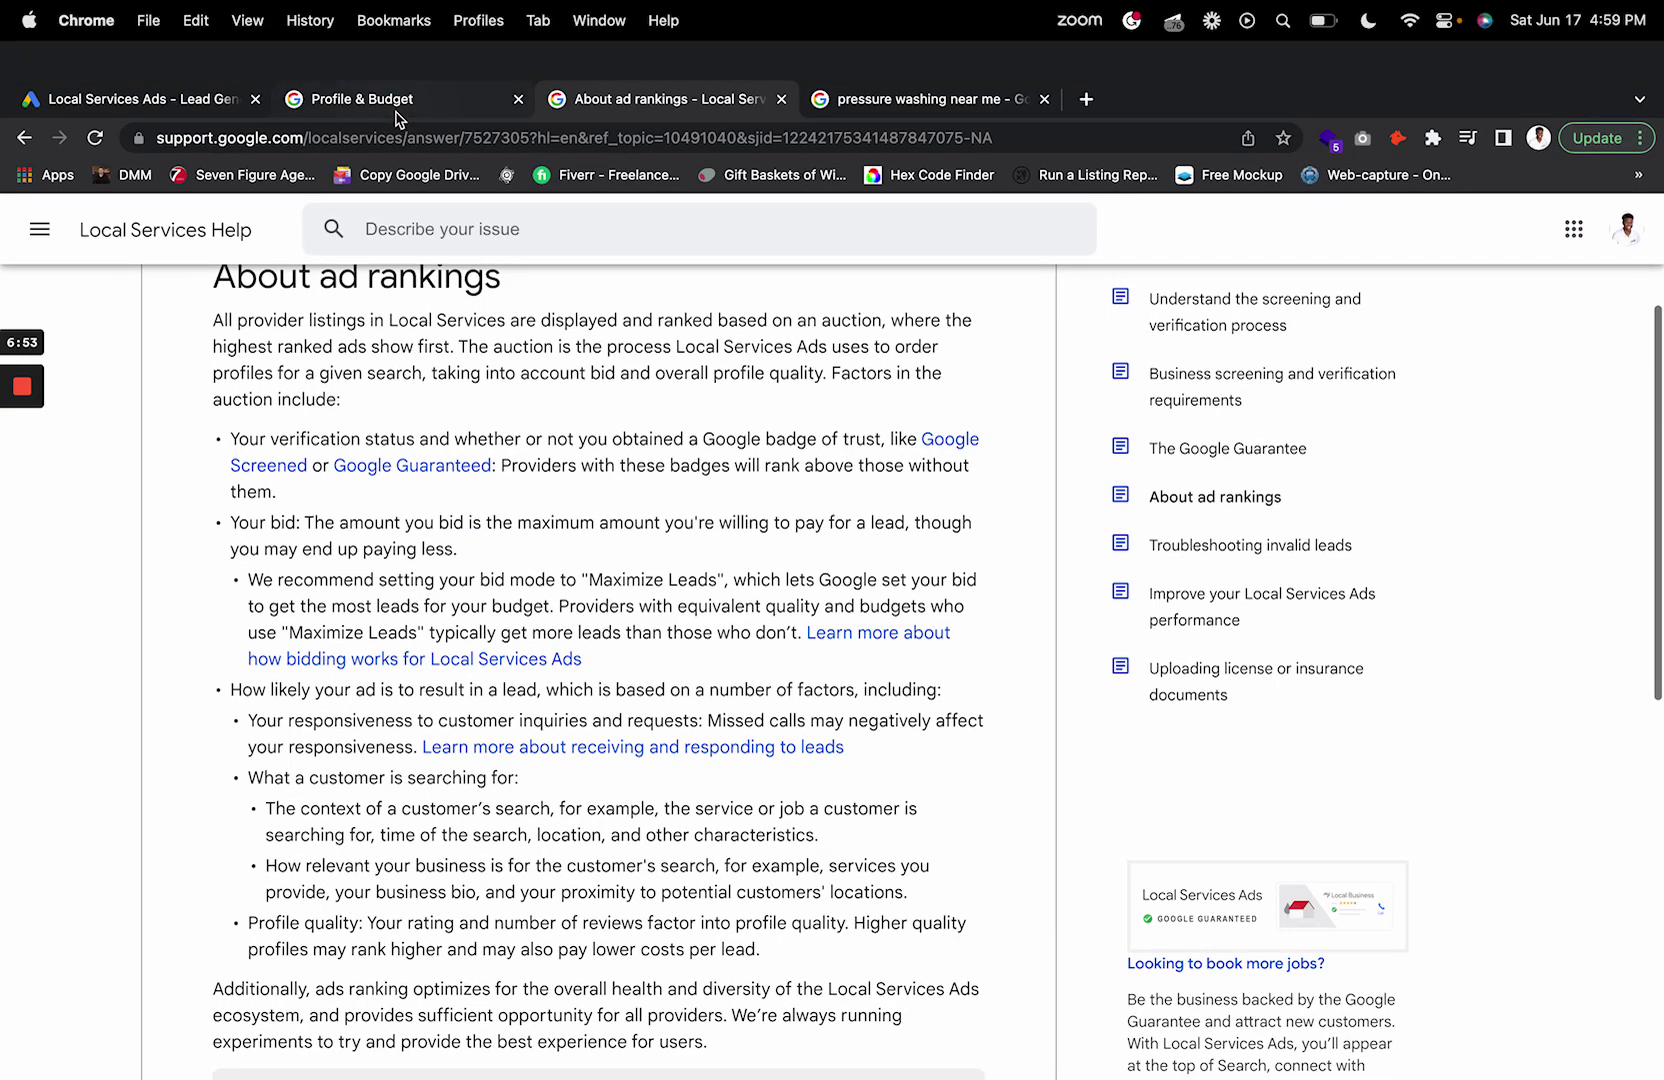
left_click(400, 99)
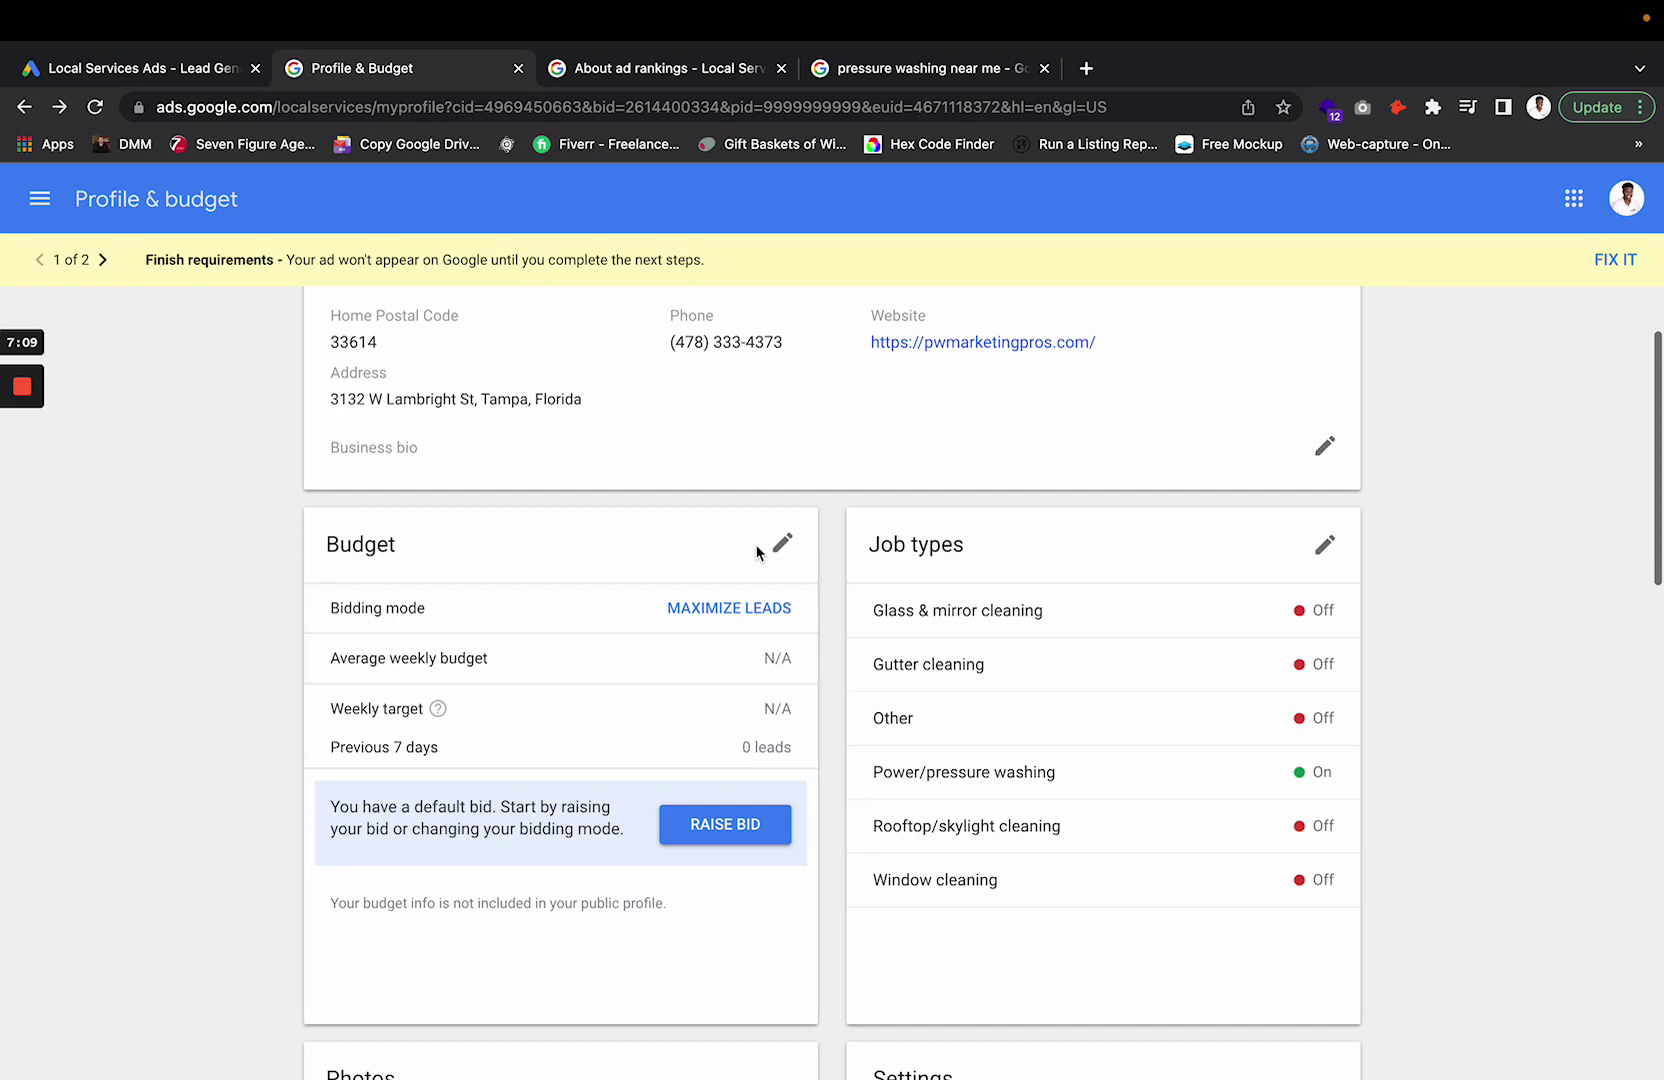
left_click(39, 198)
left_click(186, 268)
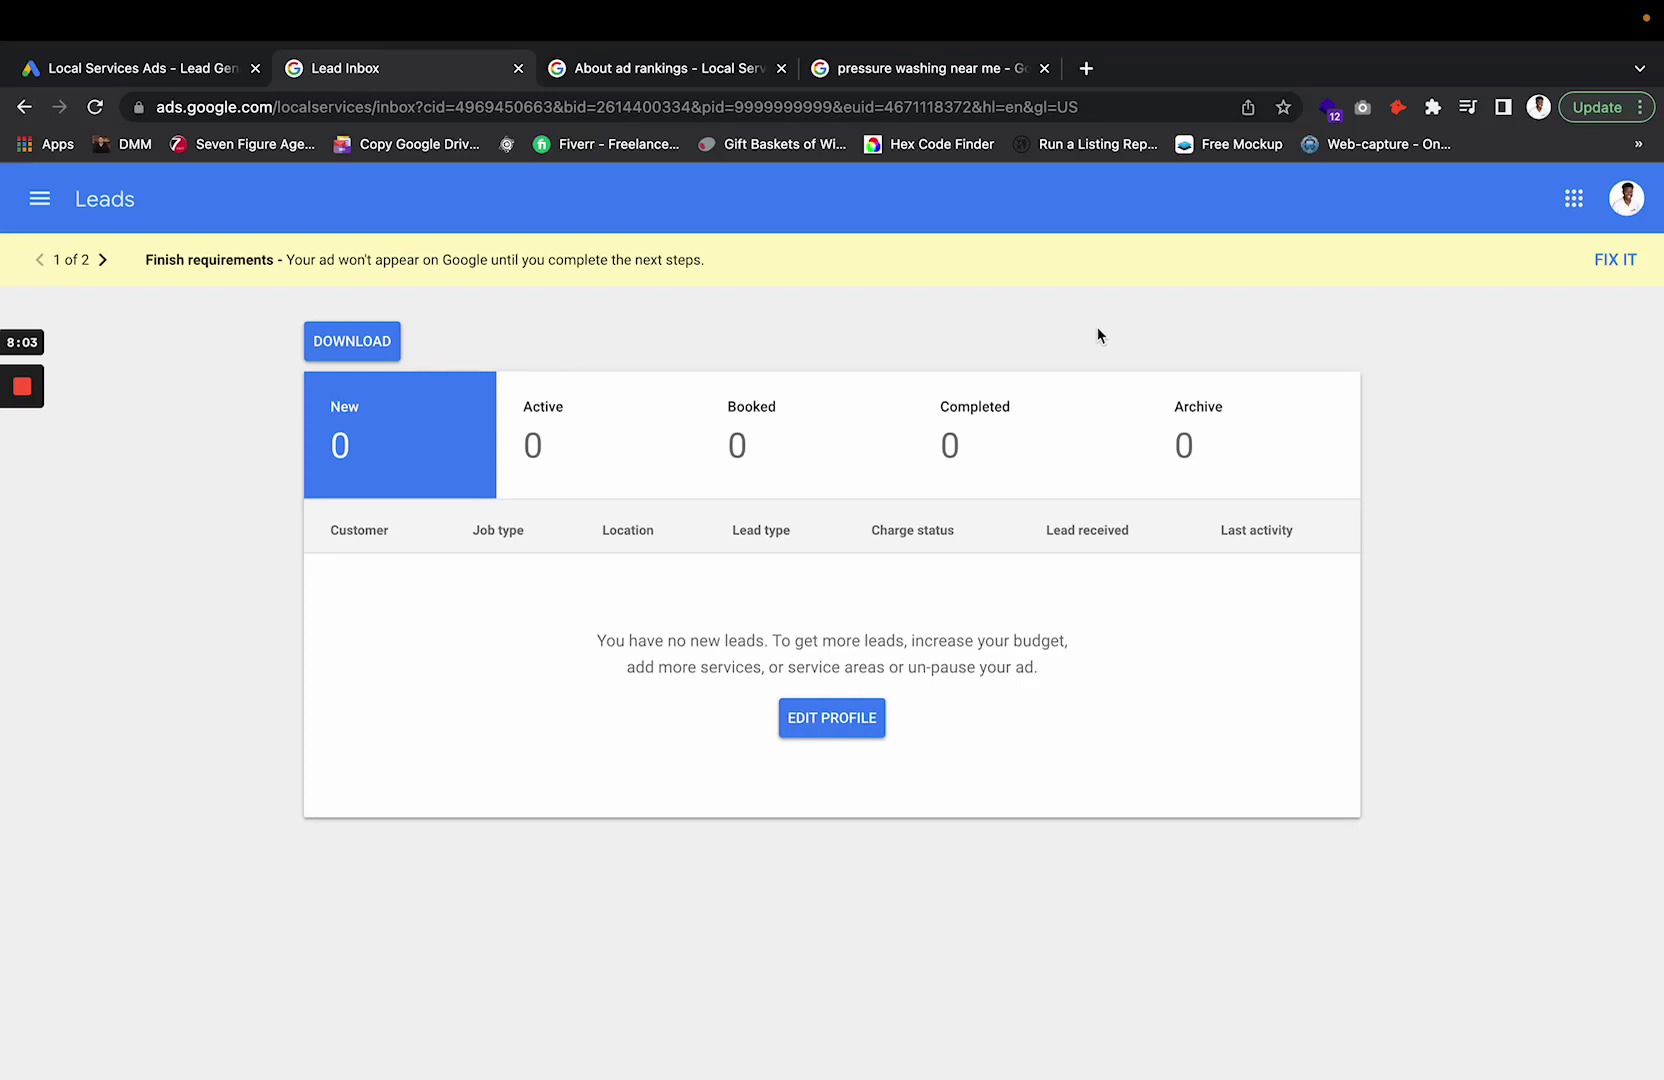
left_click(40, 198)
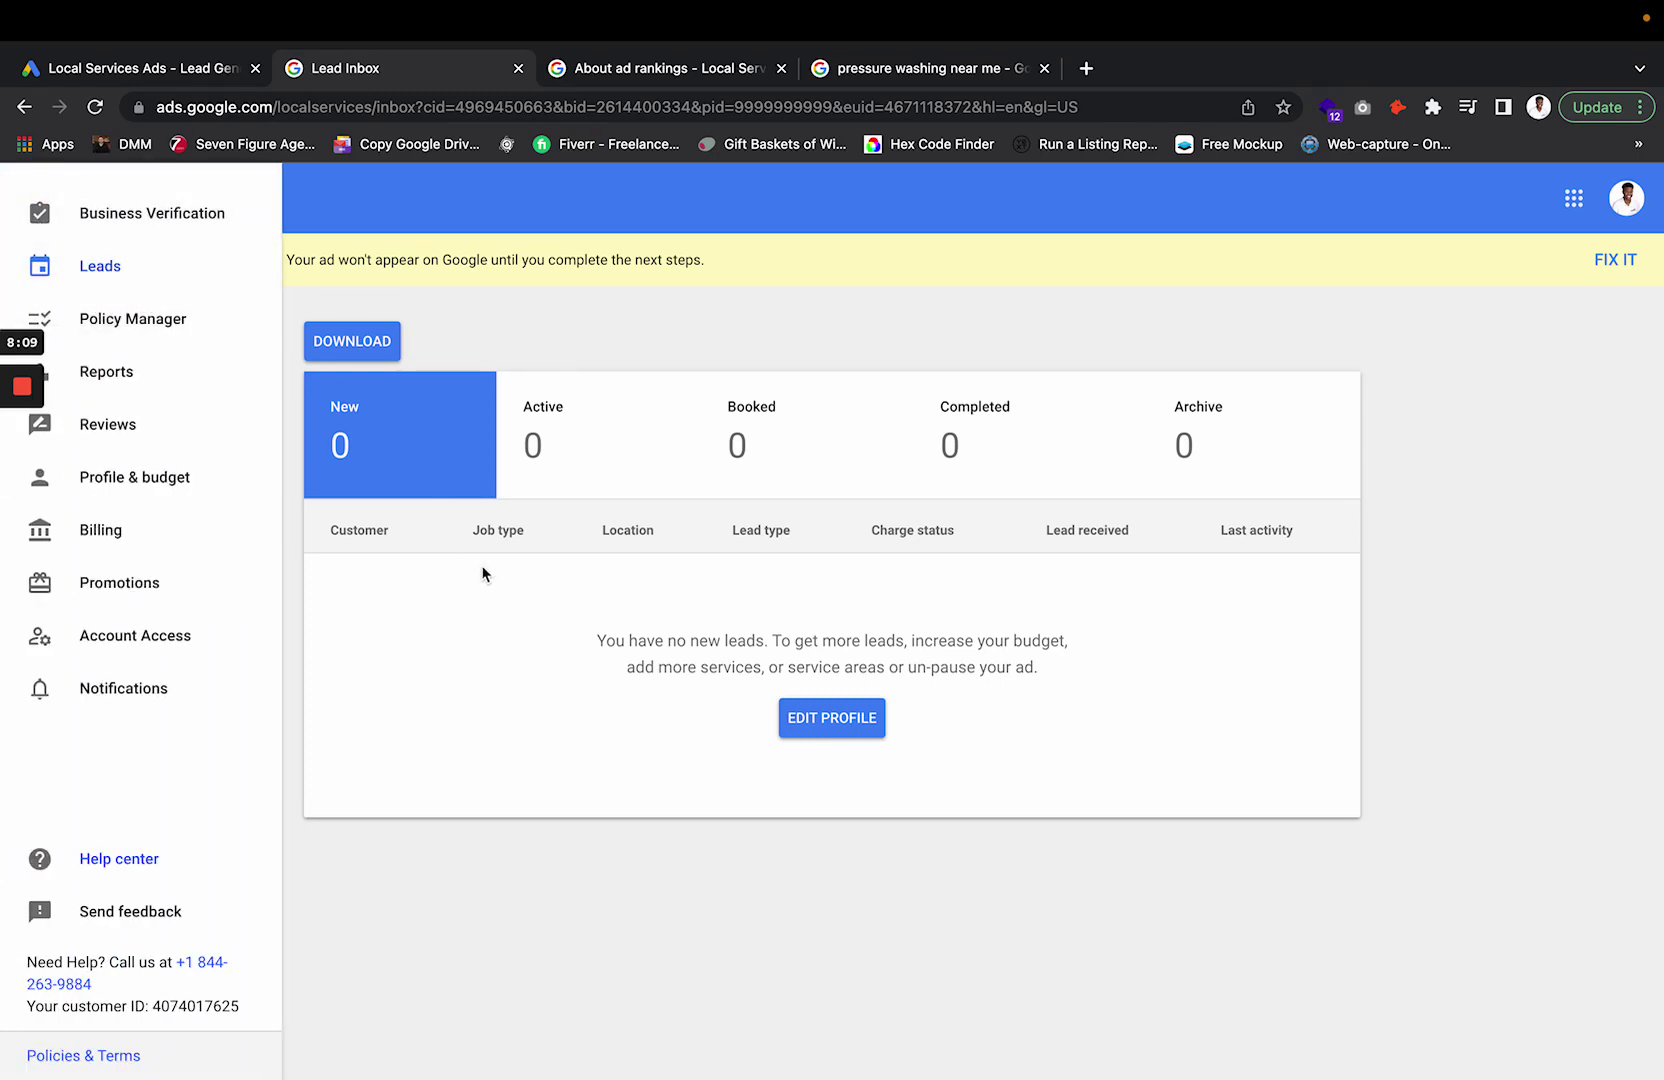
left_click(574, 531)
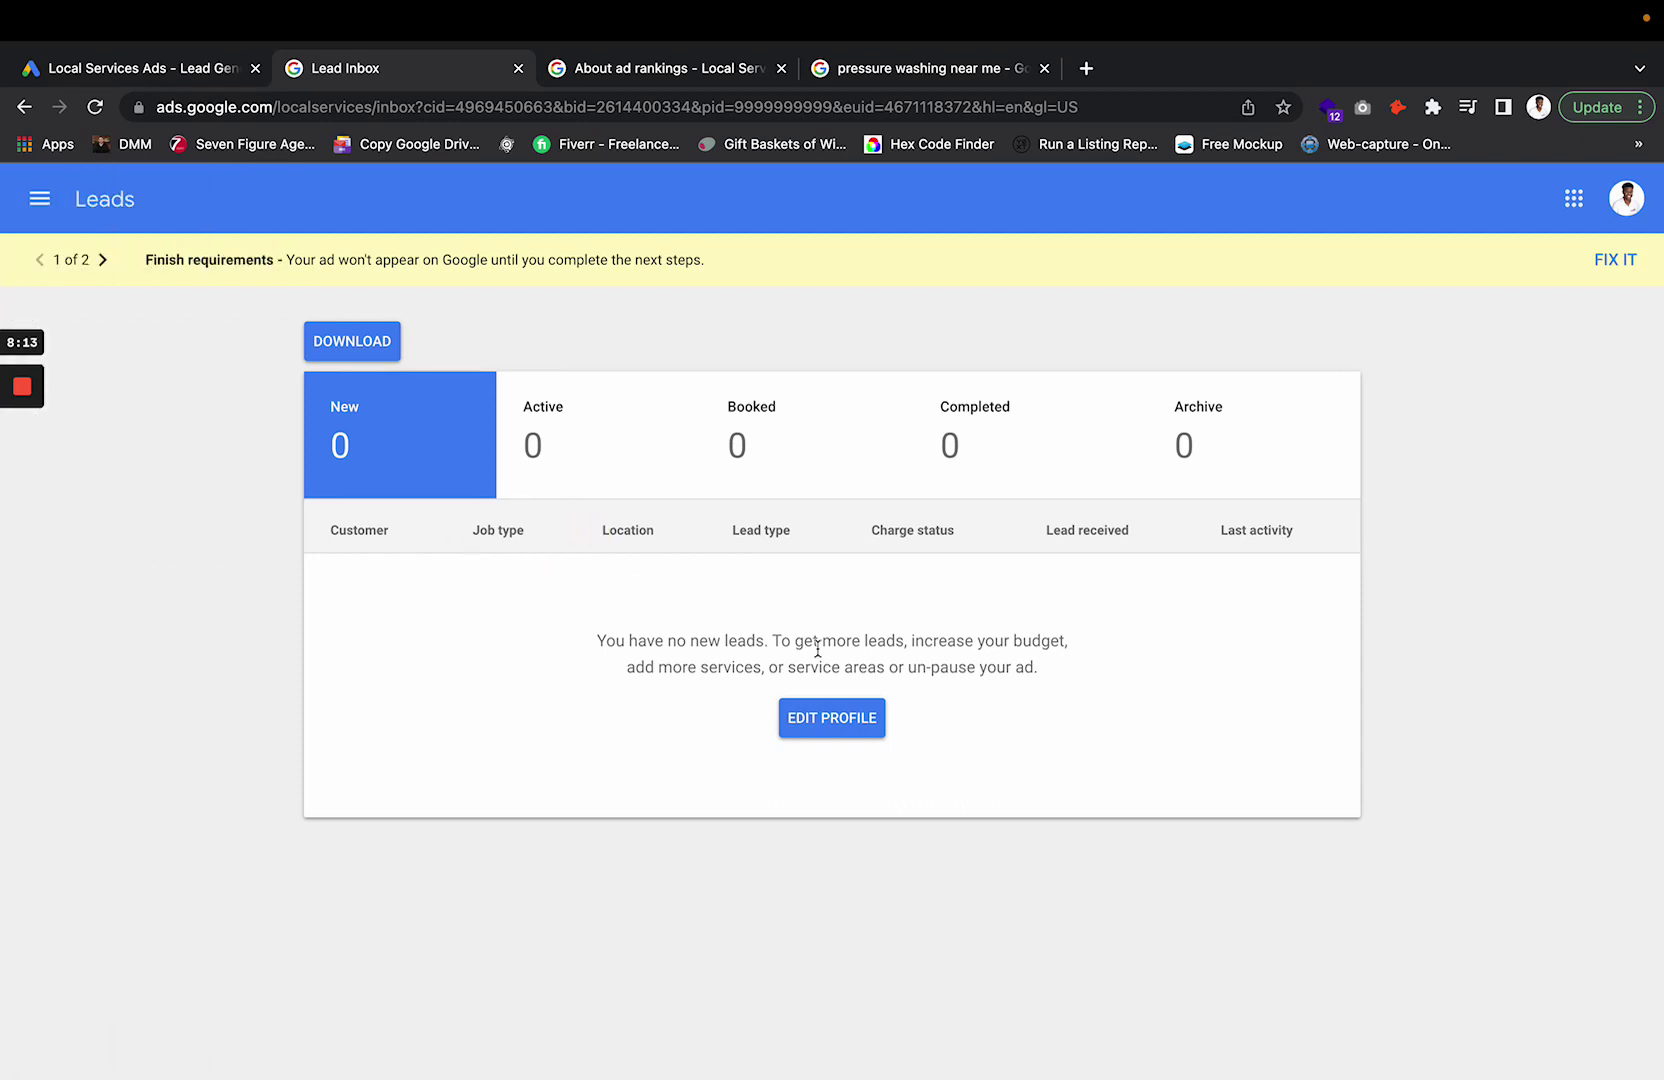
Reopen Profile & Budget and highlight the description of the Message Leads setting.
left_click(40, 199)
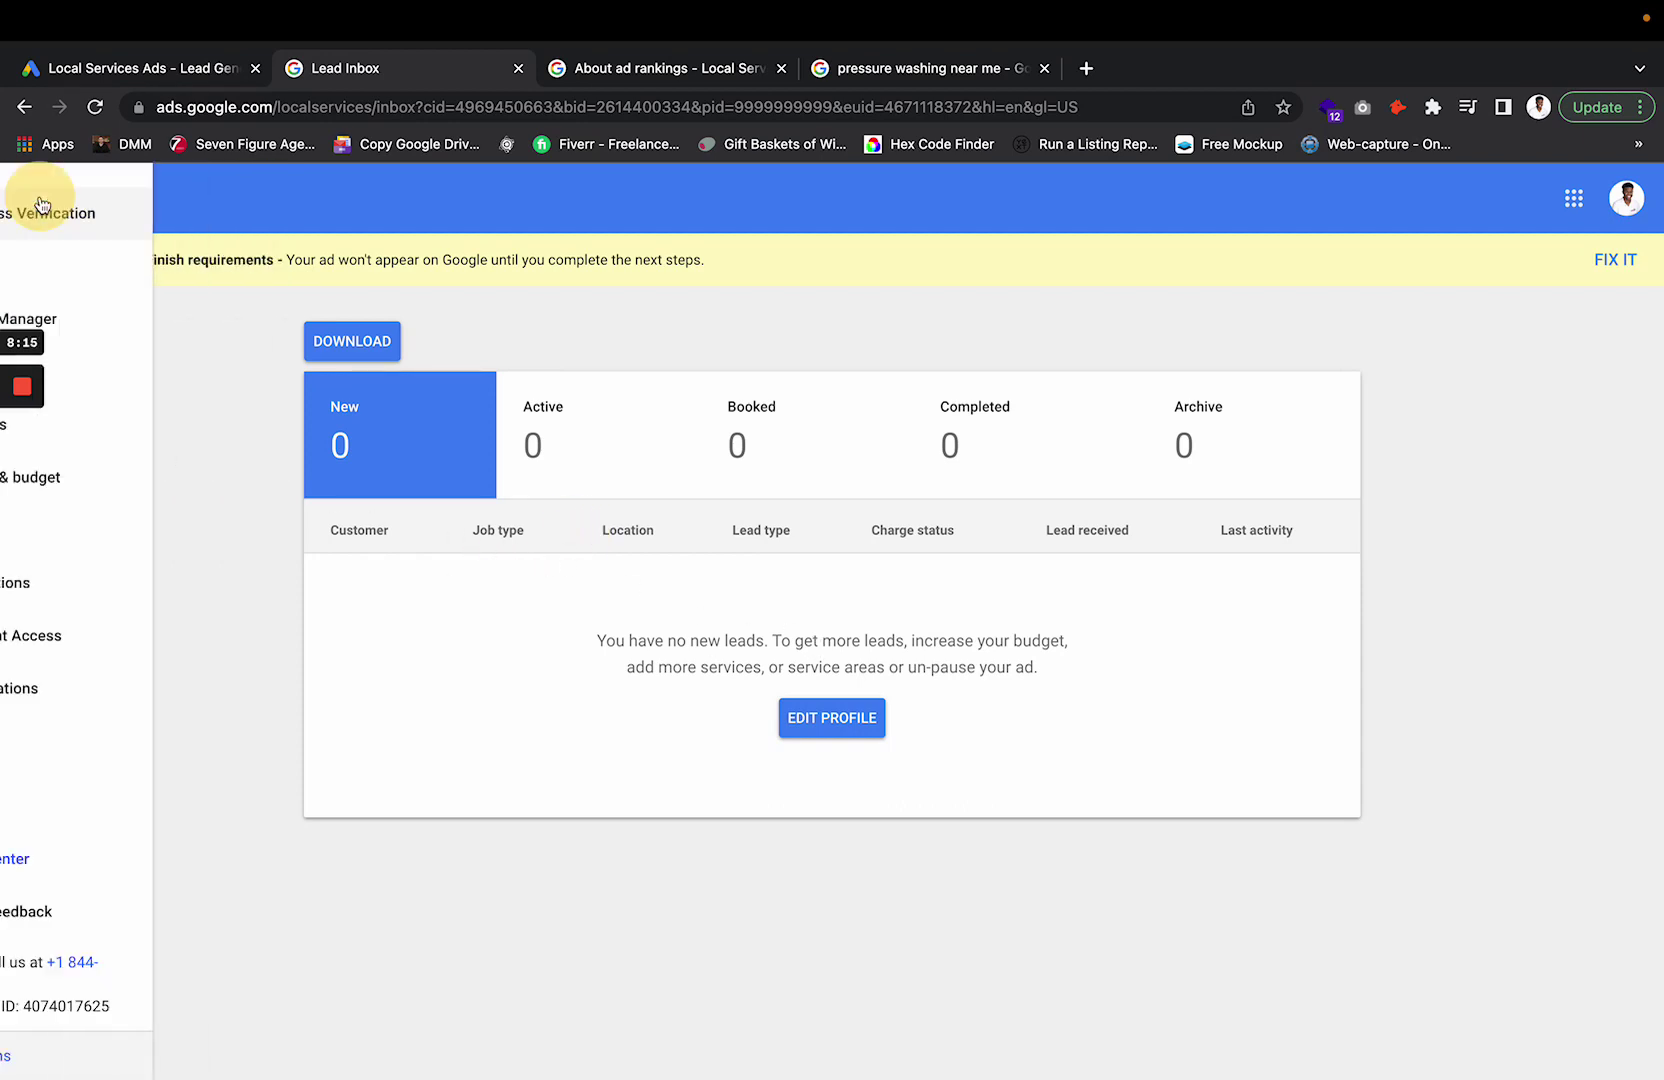
left_click(163, 496)
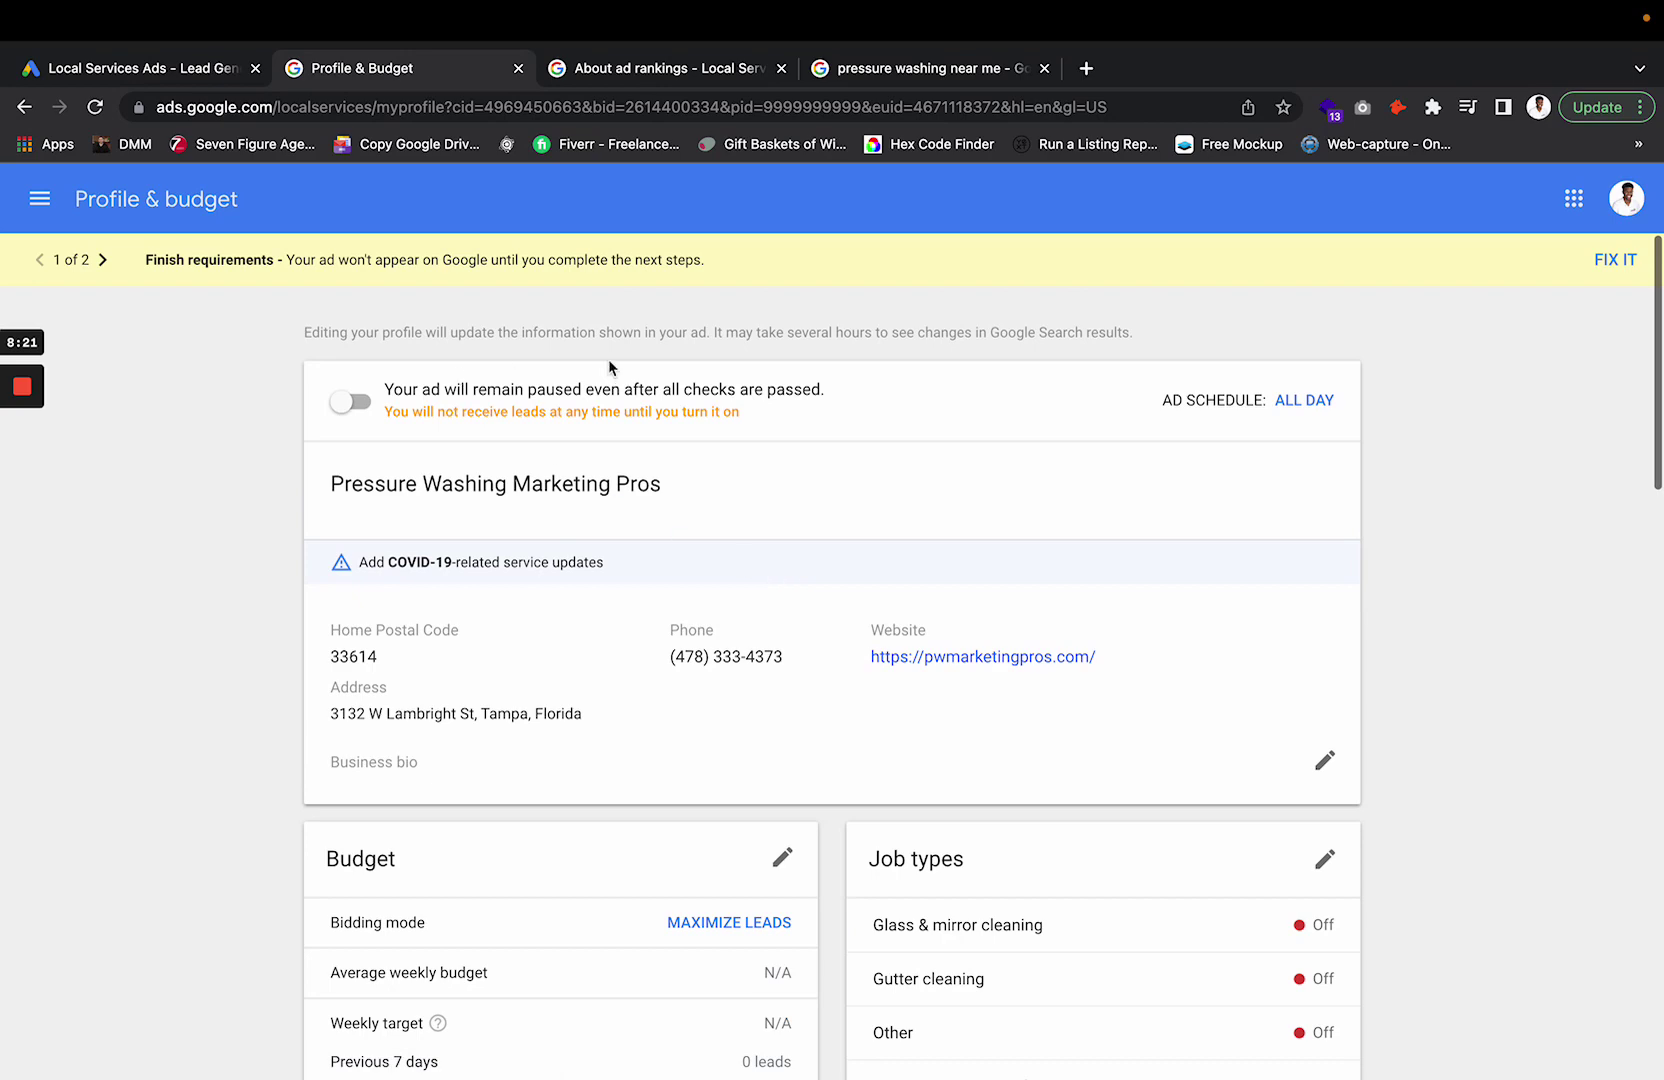
scroll(940, 510, "down", 8)
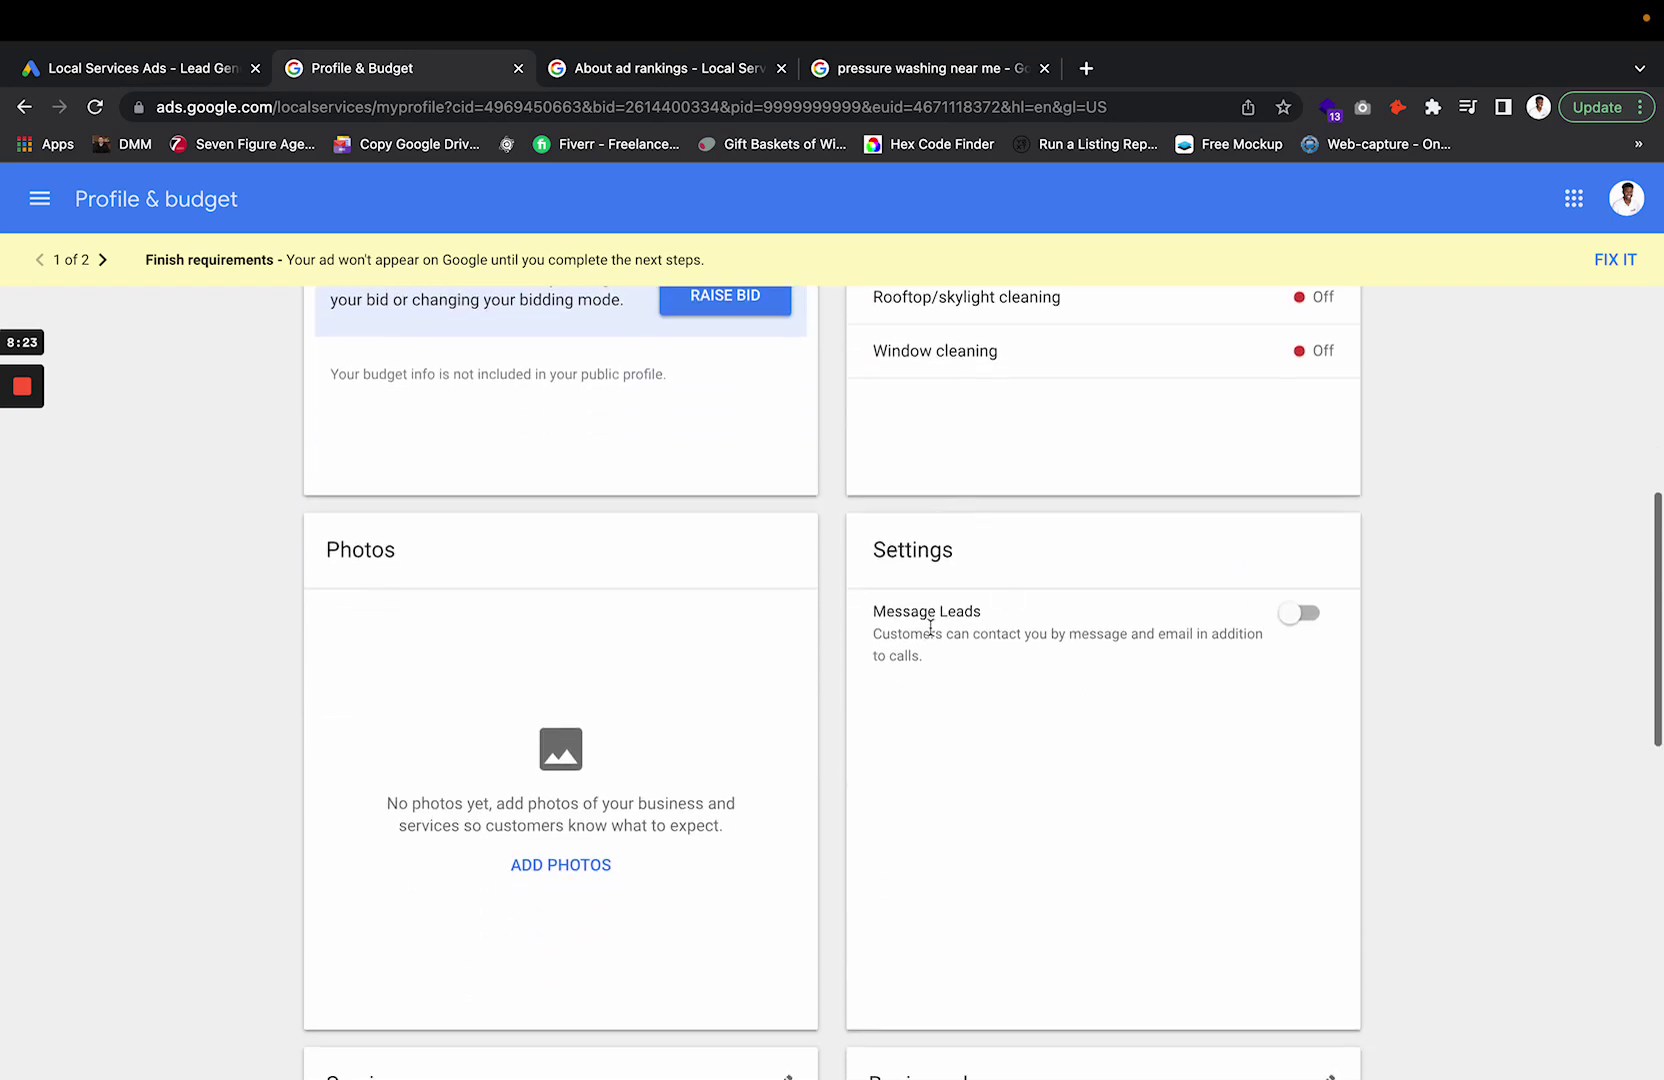
left_click_drag(868, 632, 1040, 662)
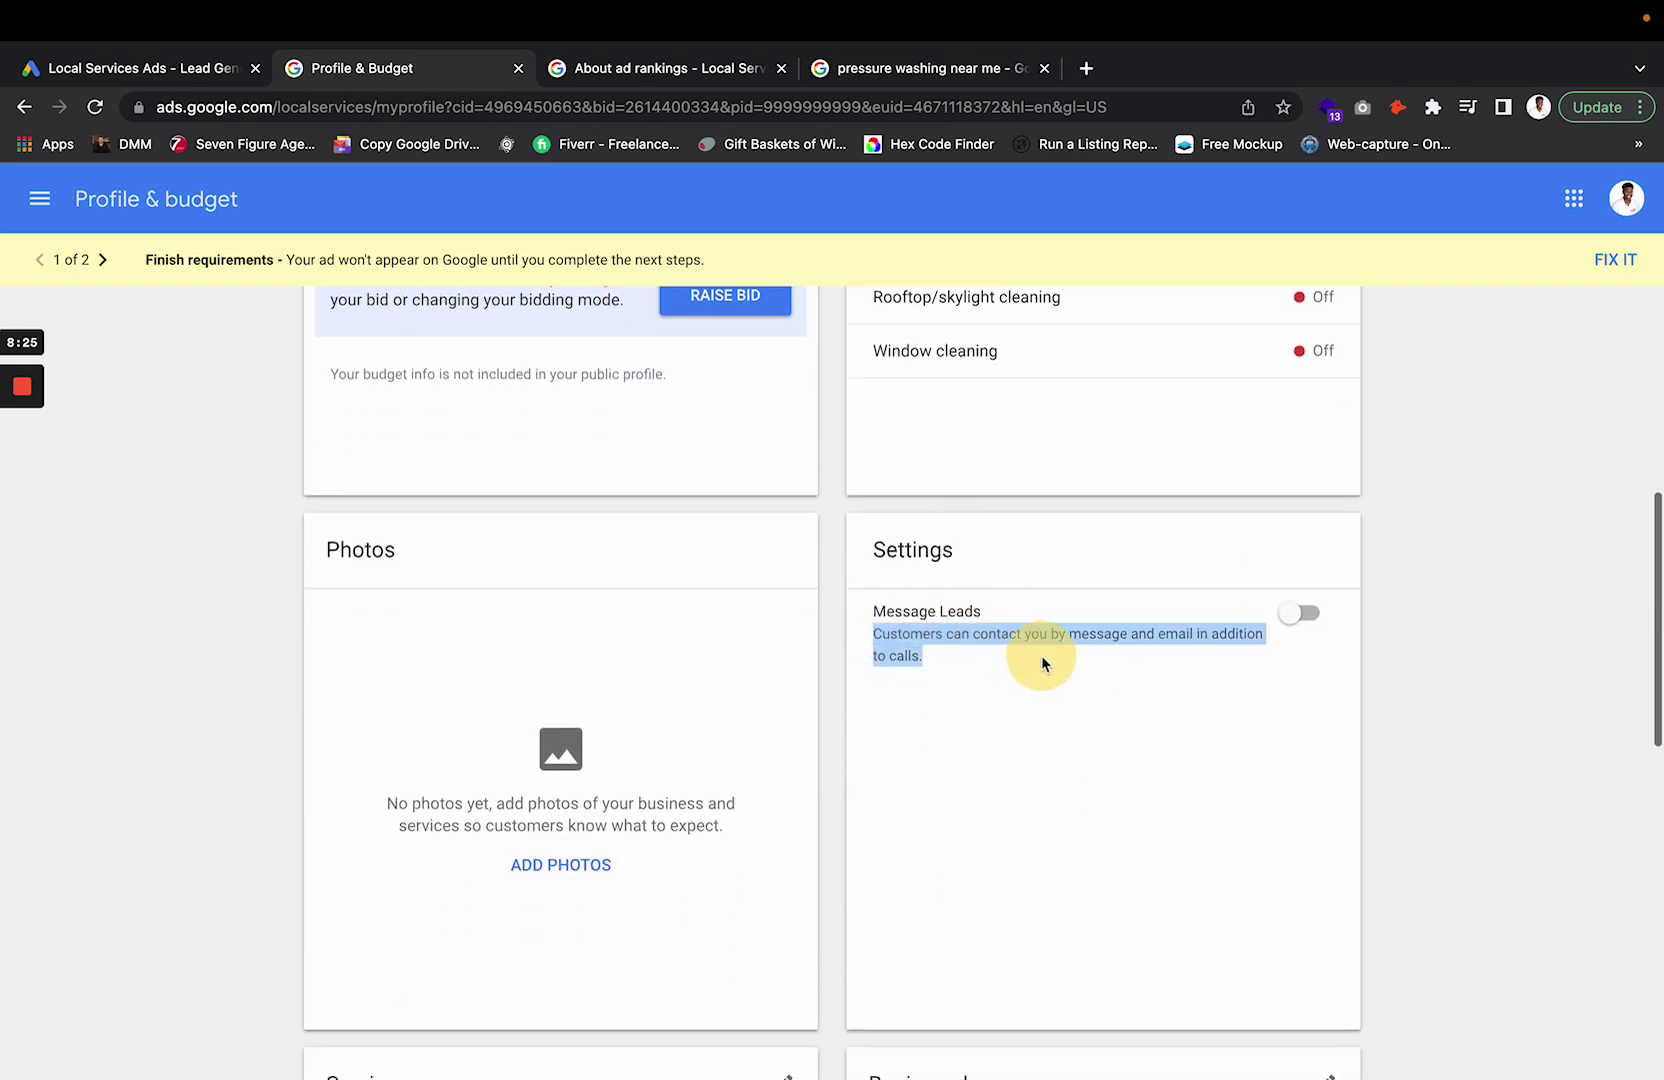
triple_click(1036, 656)
left_click(1040, 657)
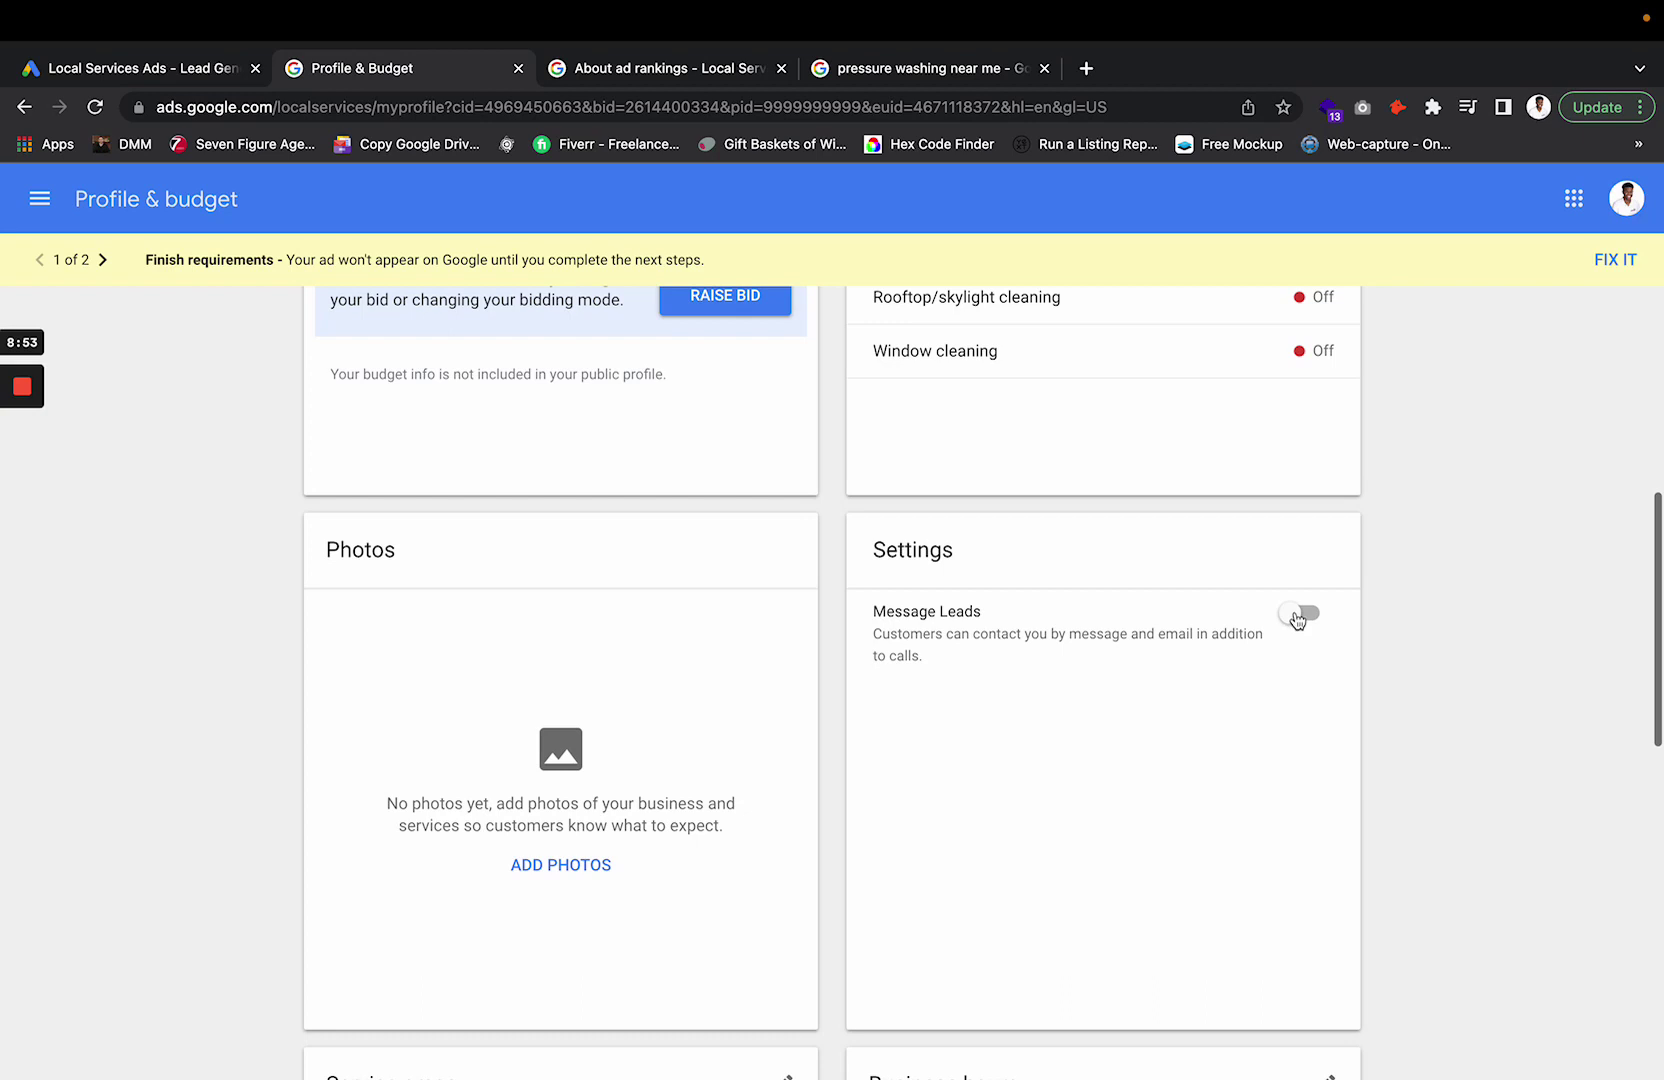
triple_click(895, 612)
triple_click(940, 632)
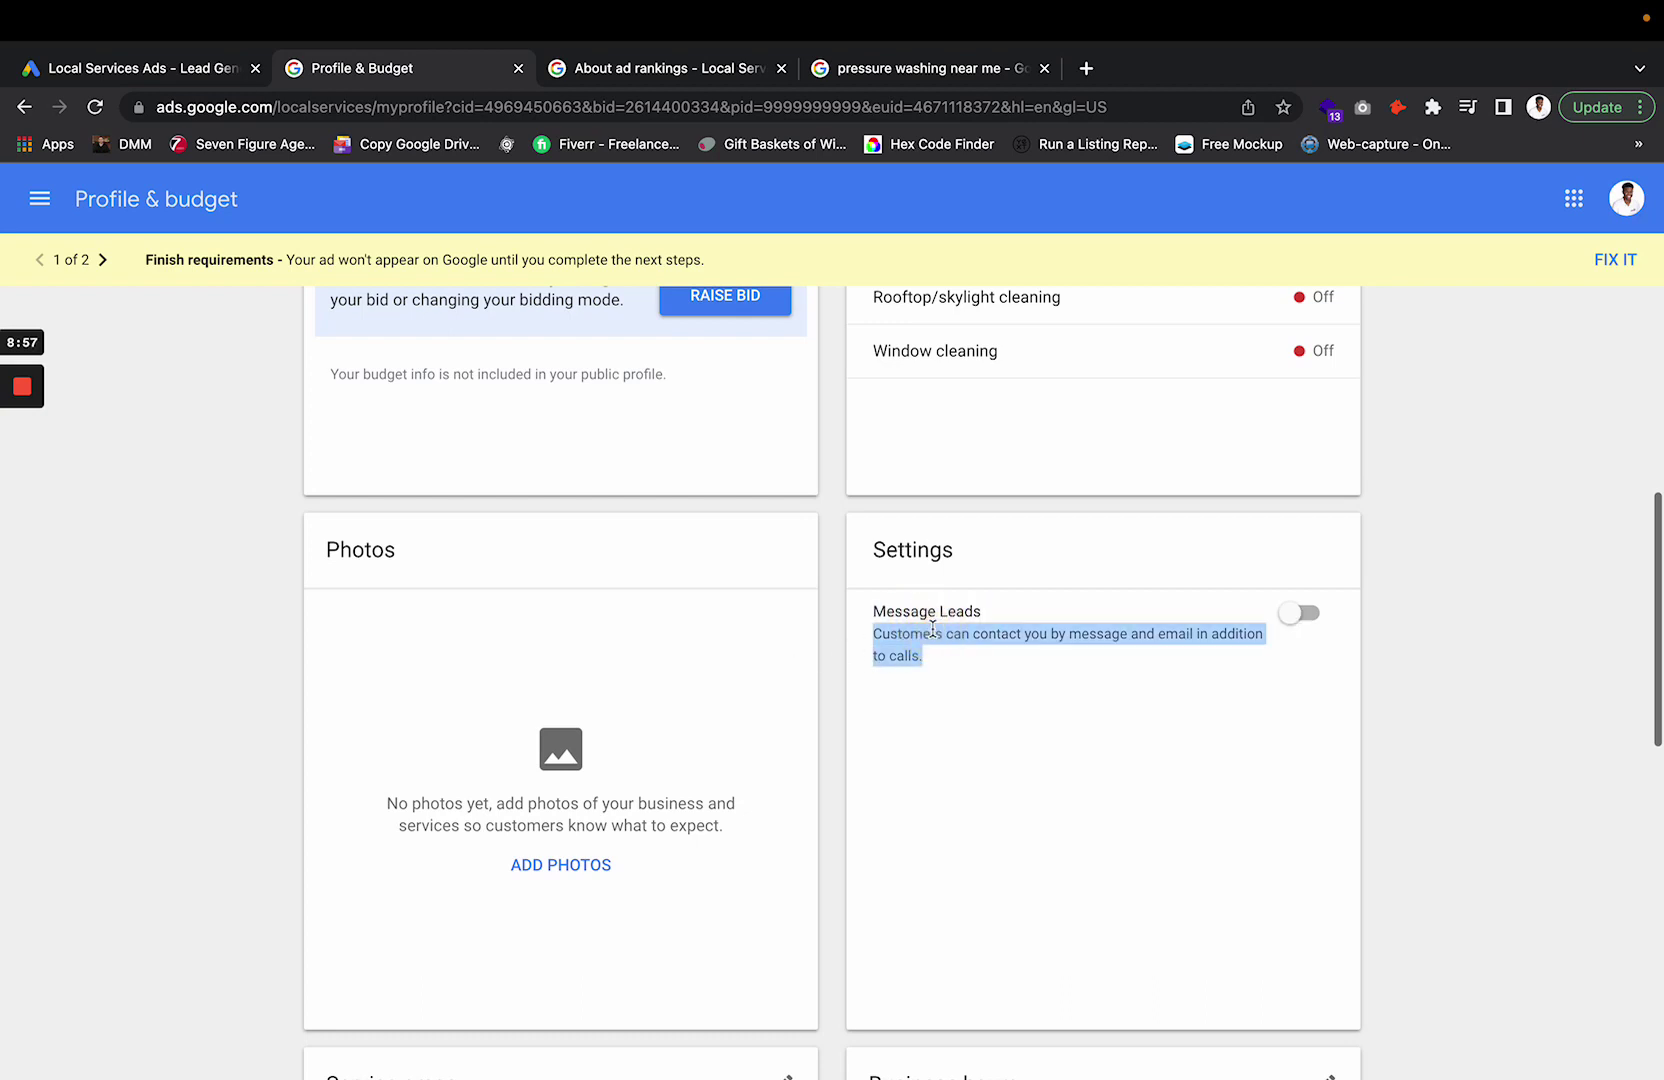
triple_click(932, 628)
triple_click(932, 628)
Examine the sponsored and local business listings in the "pressure washing near me" search results.
left_click(948, 68)
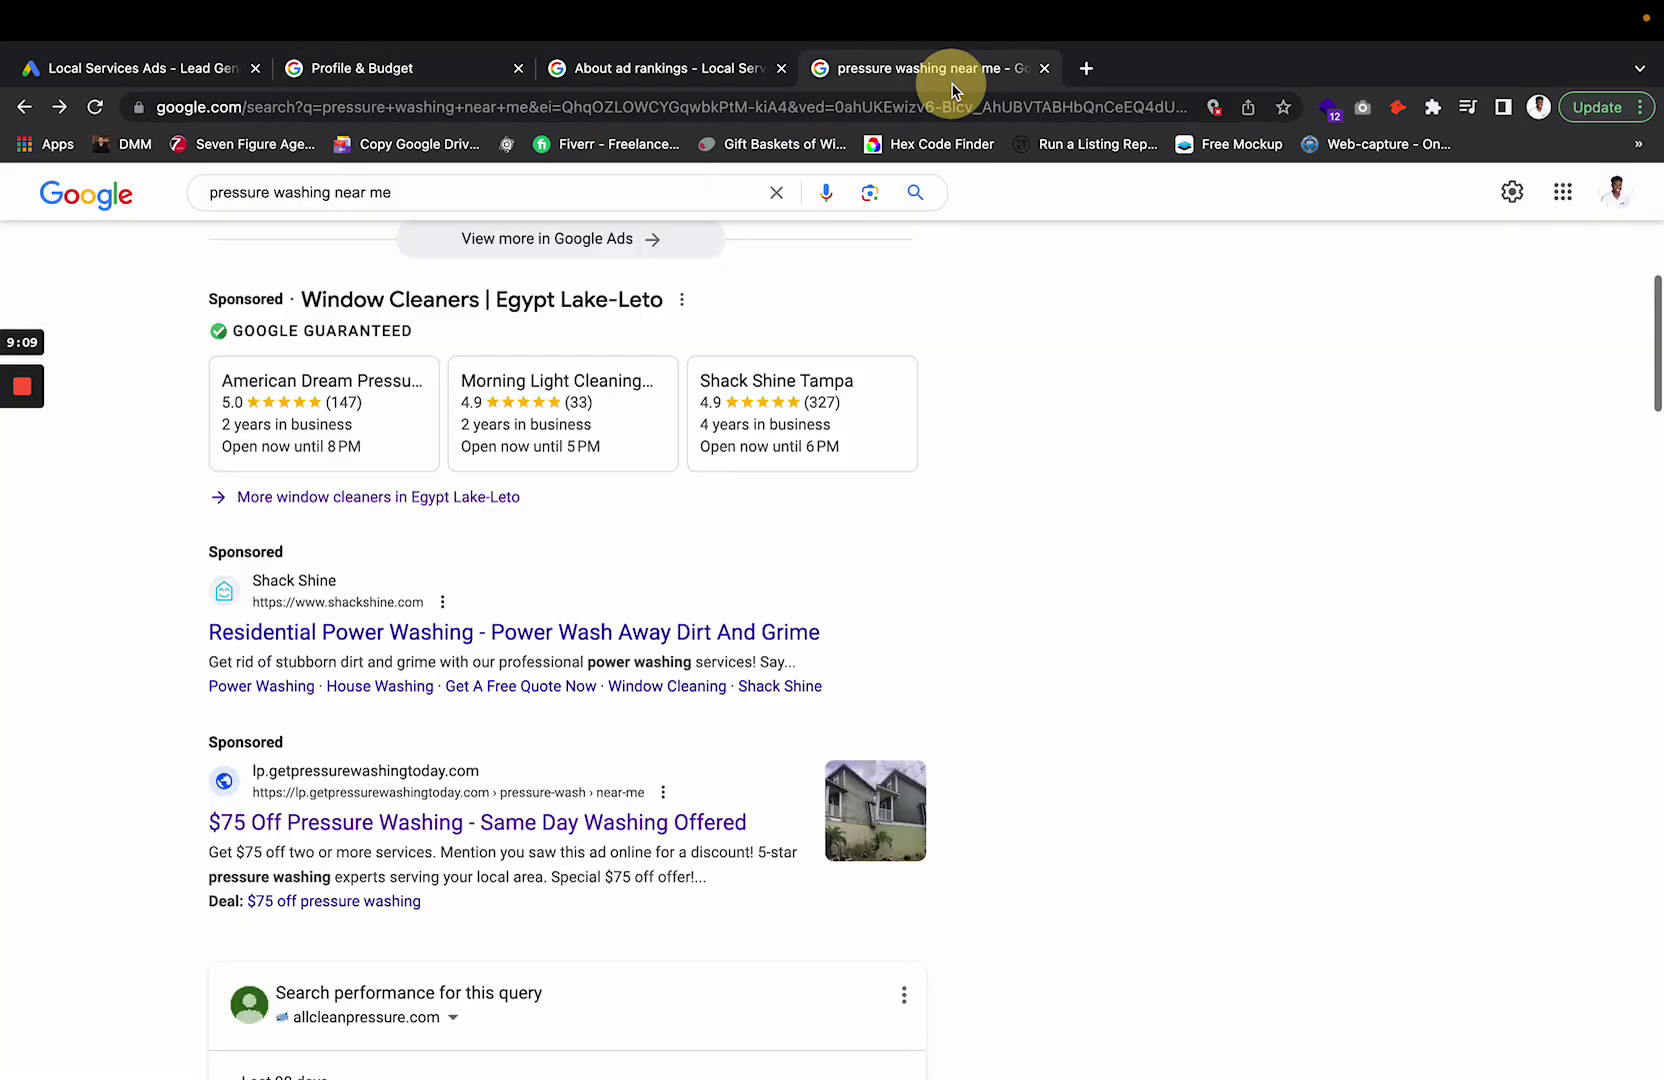
left_click(1038, 605)
scroll(1038, 608, "down", 14)
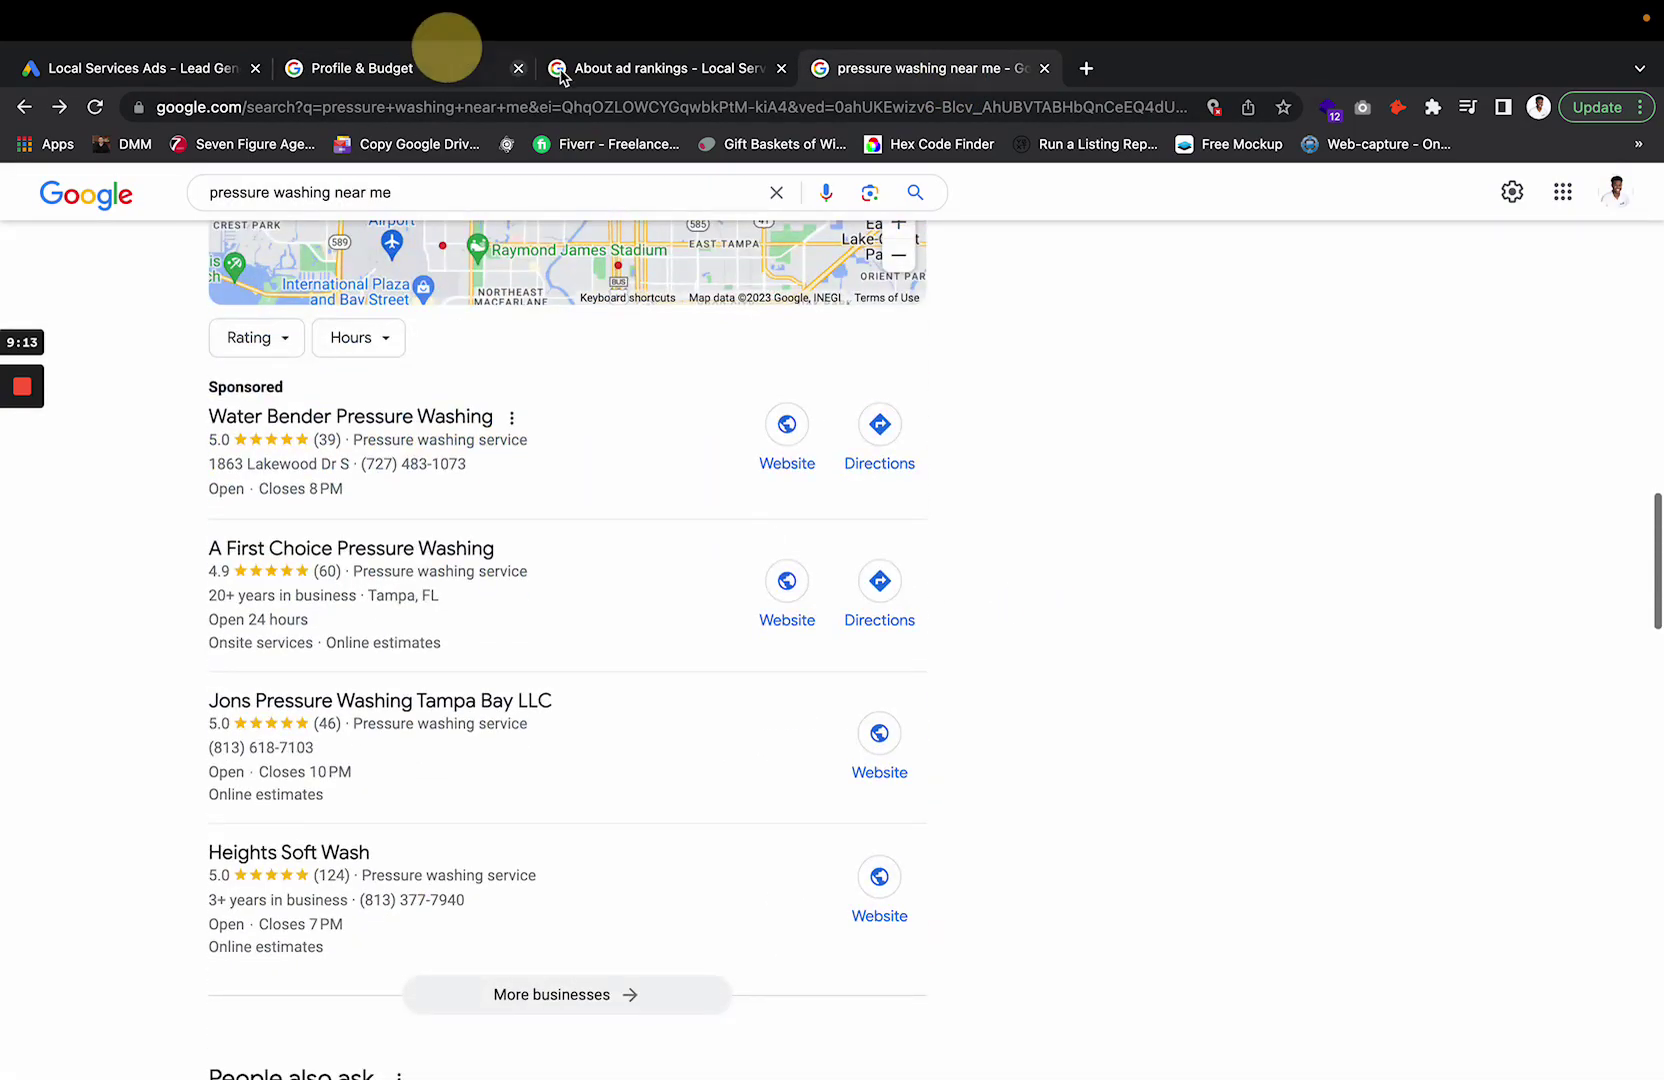
Return to the About ad rankings article and highlight the customer search factor with its context and relevance points.
left_click(597, 68)
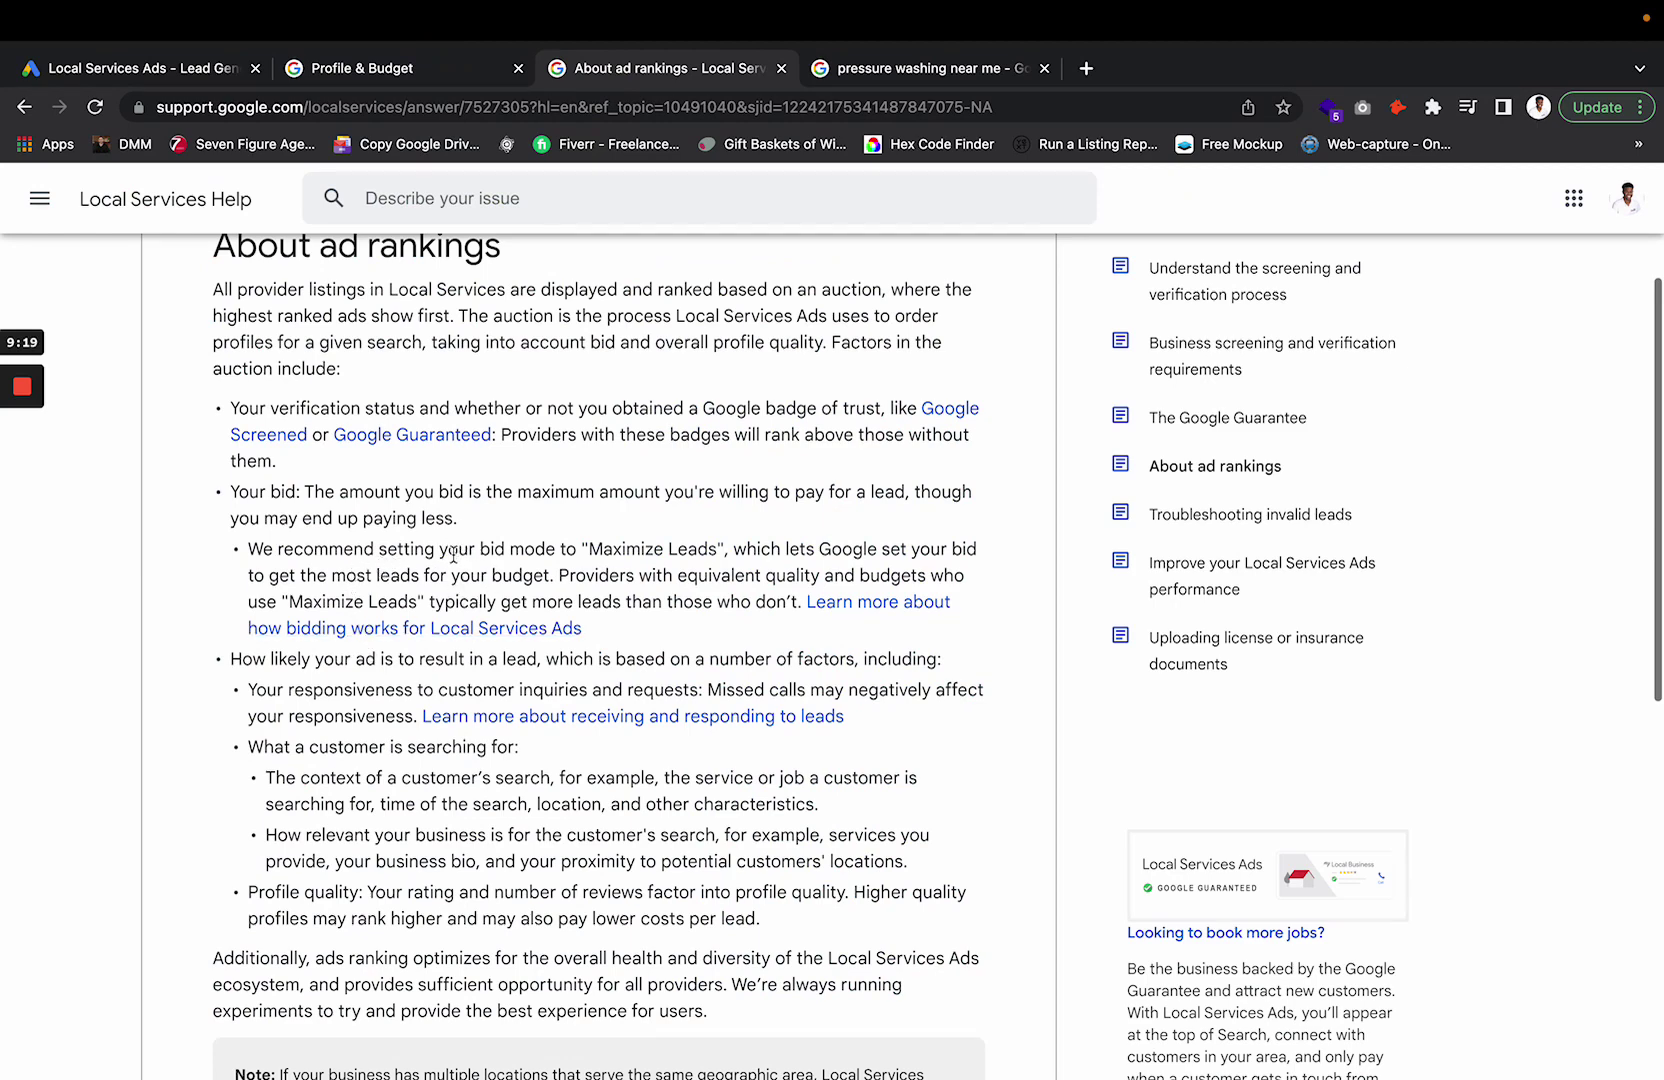
left_click_drag(396, 690, 661, 713)
left_click_drag(927, 710, 358, 658)
left_click_drag(264, 747, 901, 852)
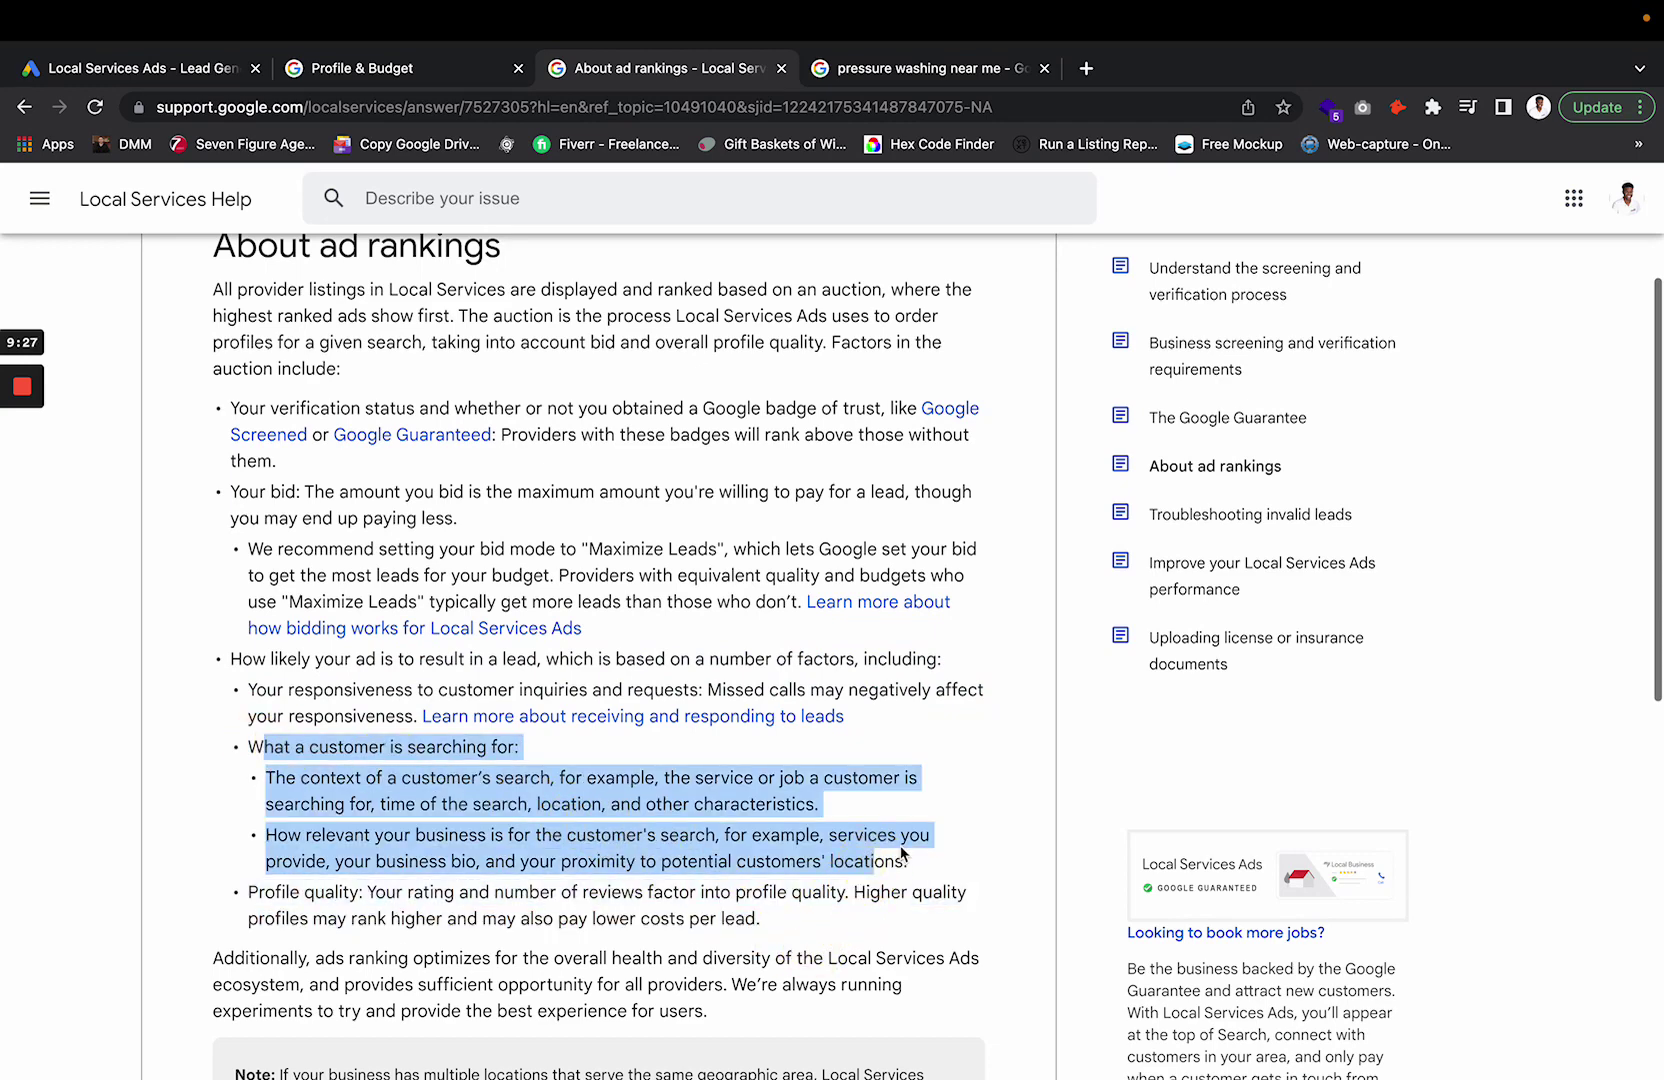
triple_click(901, 852)
left_click(732, 840)
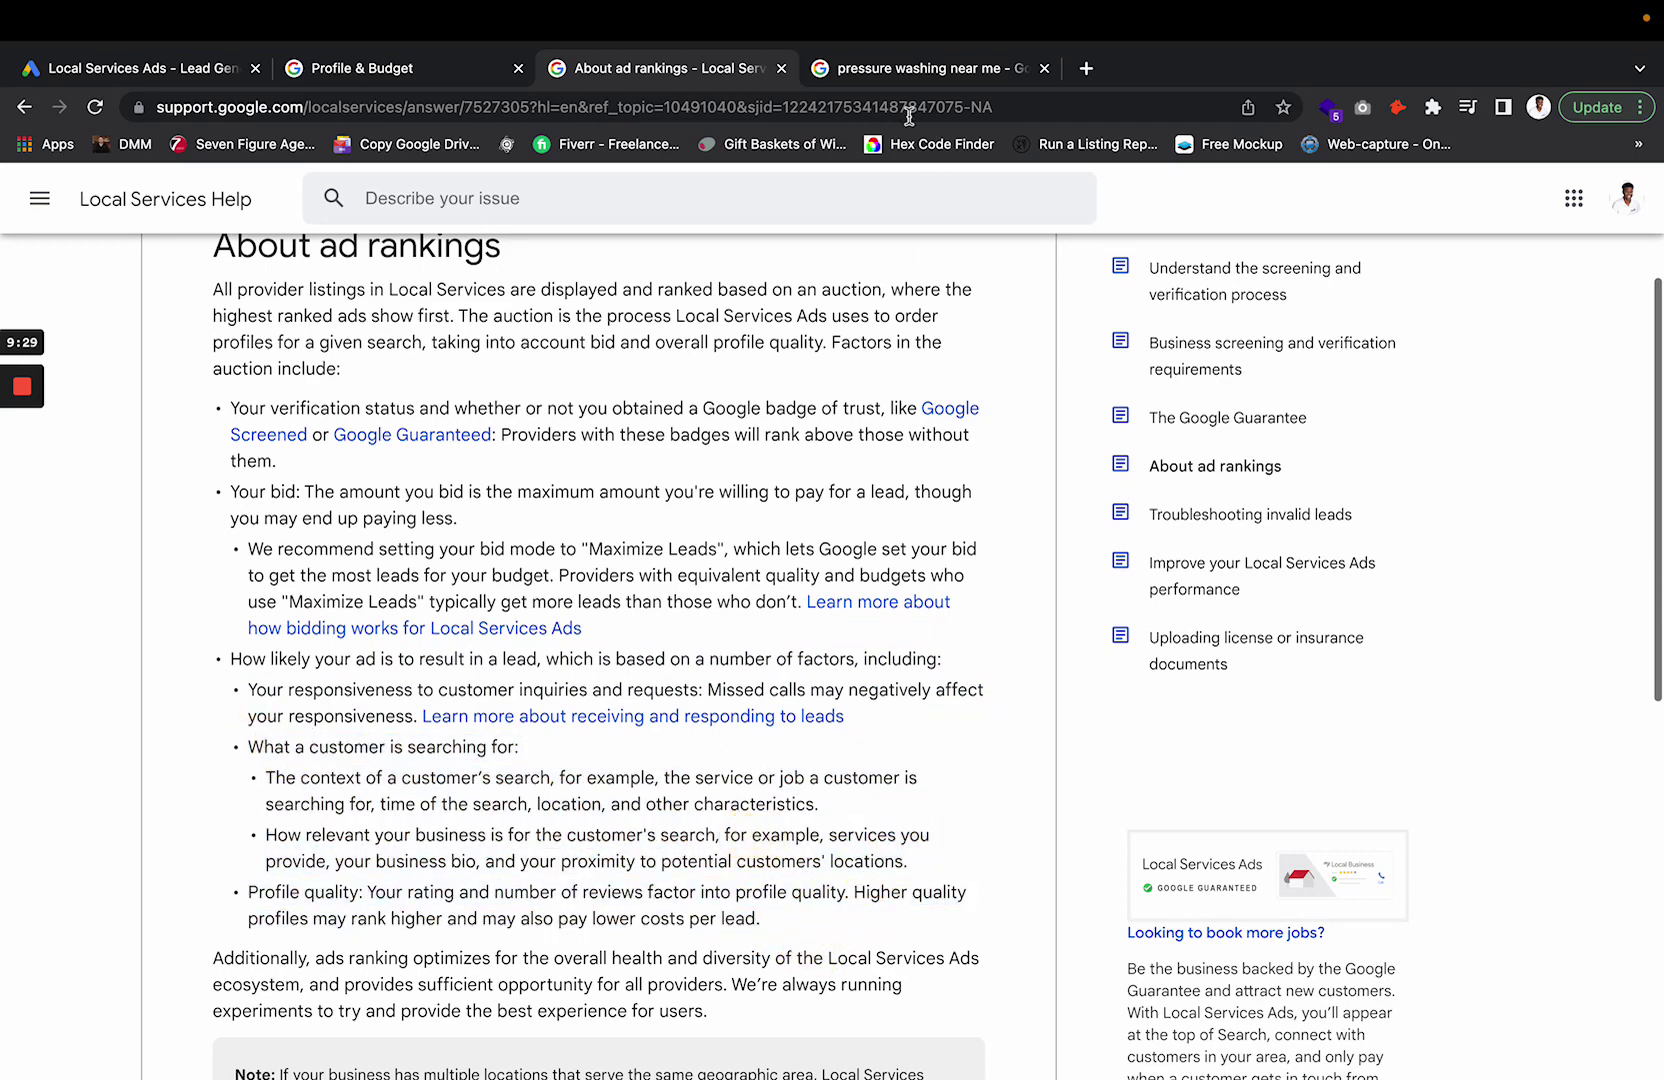
Open the A First Choice Pressure Washing listing from the "pressure washing near me" search results.
left_click(890, 66)
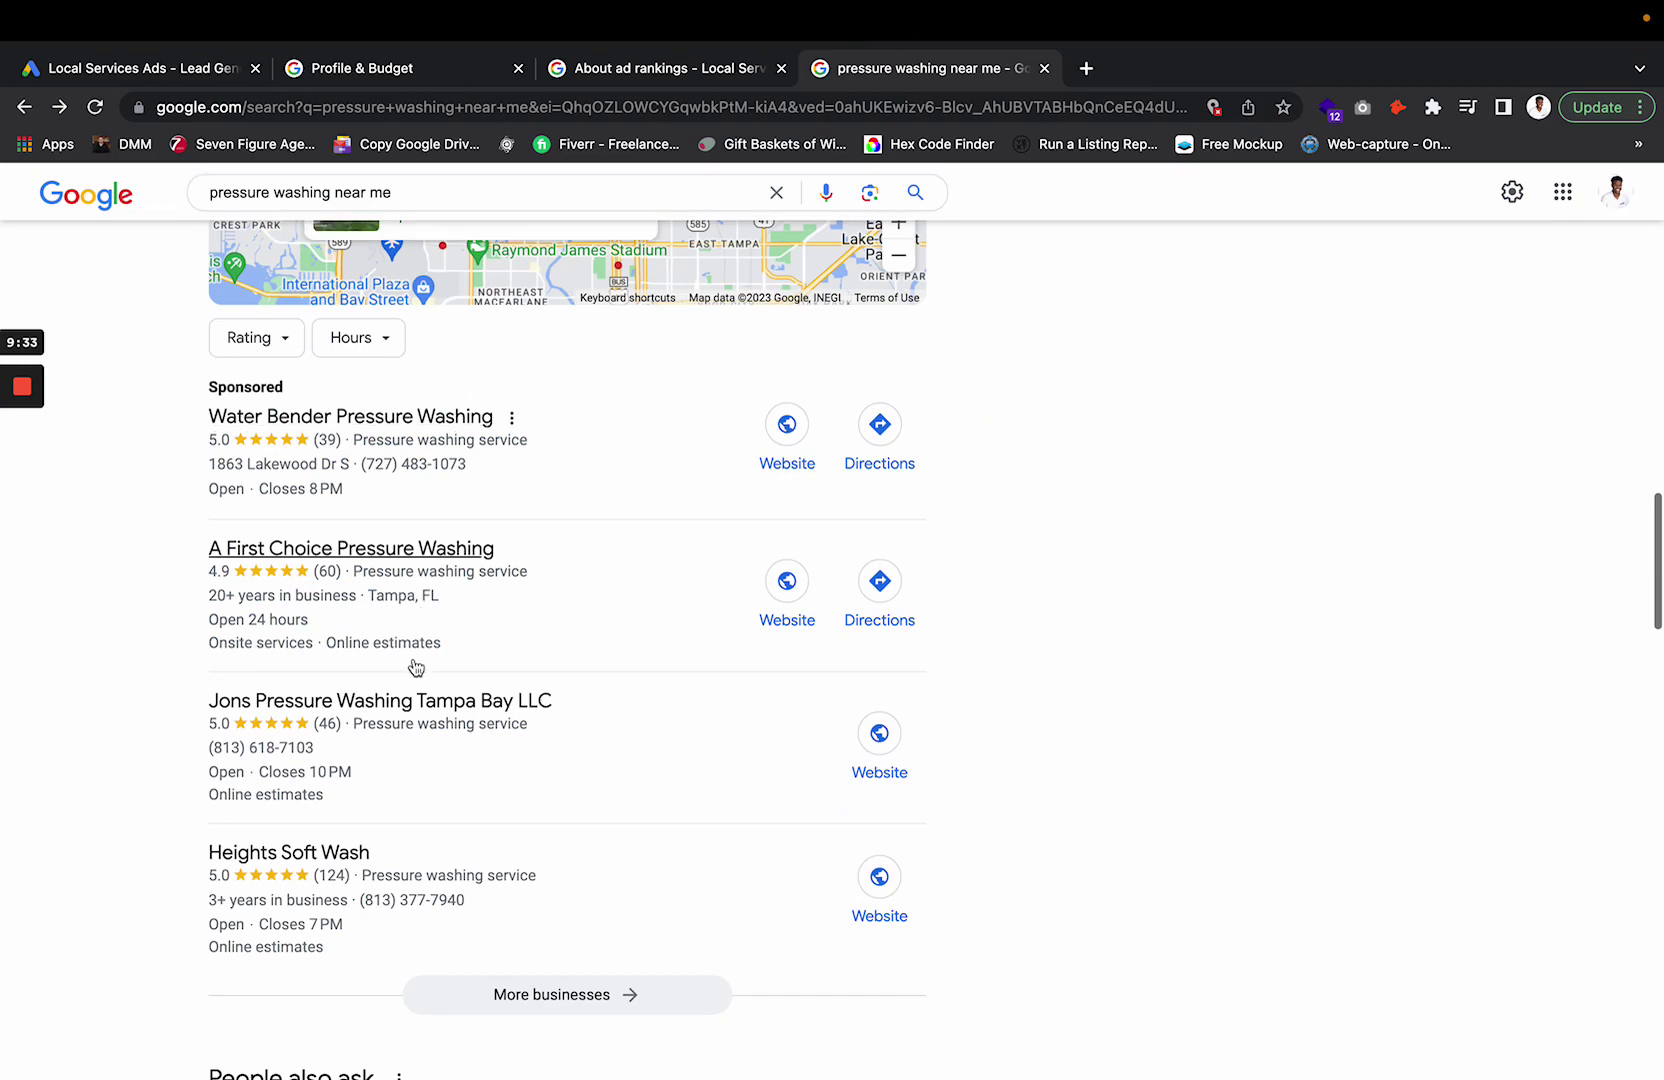
left_click(472, 622)
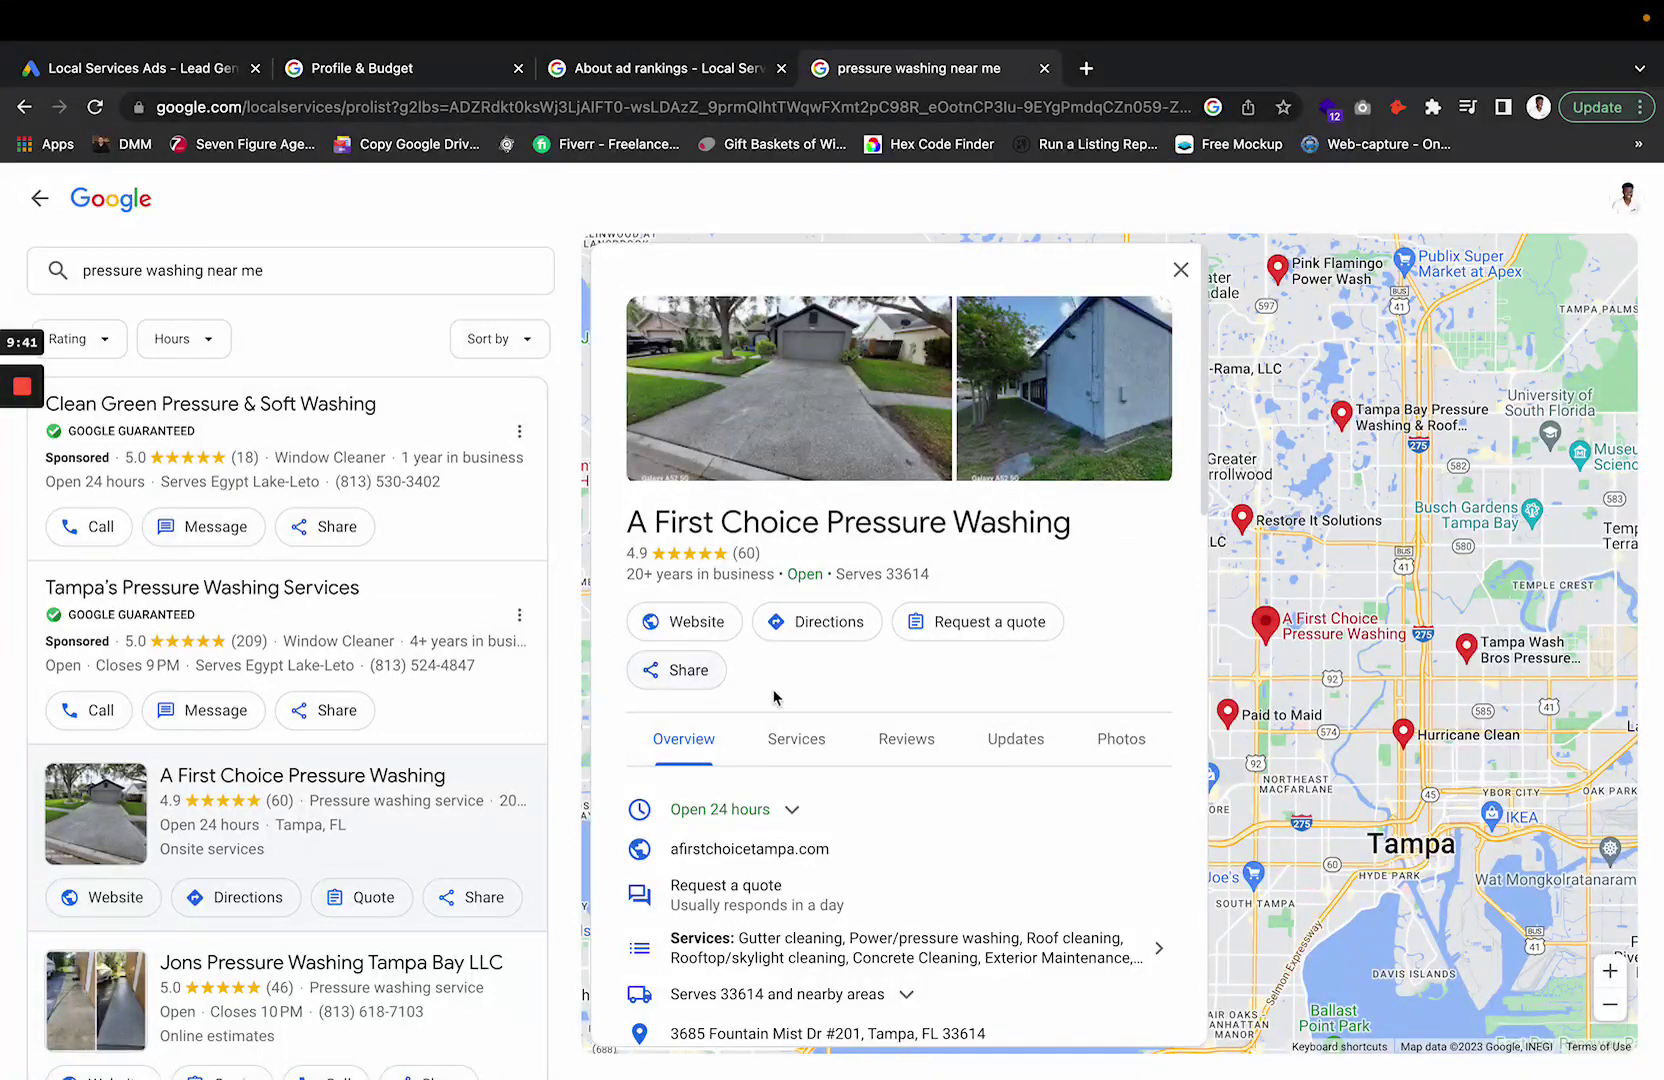
Examine the A First Choice Pressure Washing listing's details and switch through the ad rankings article to Profile & Budget.
left_click(902, 668)
scroll(902, 670, "down", 3)
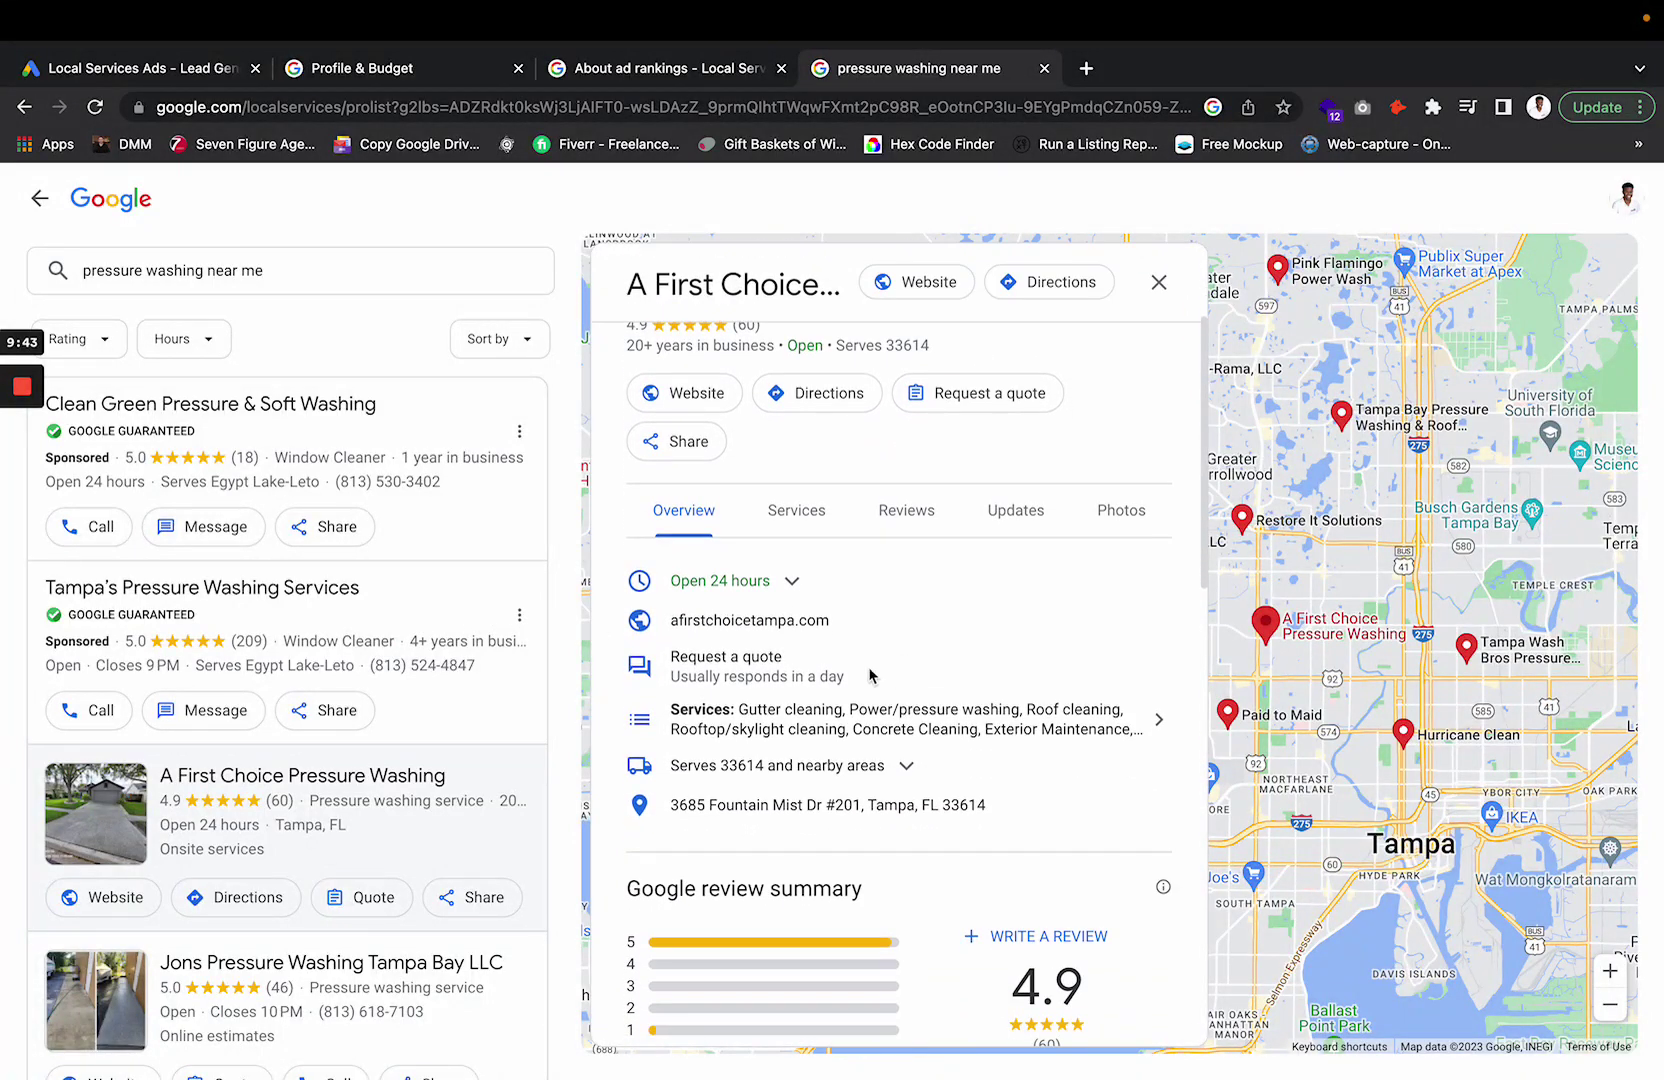
left_click(665, 68)
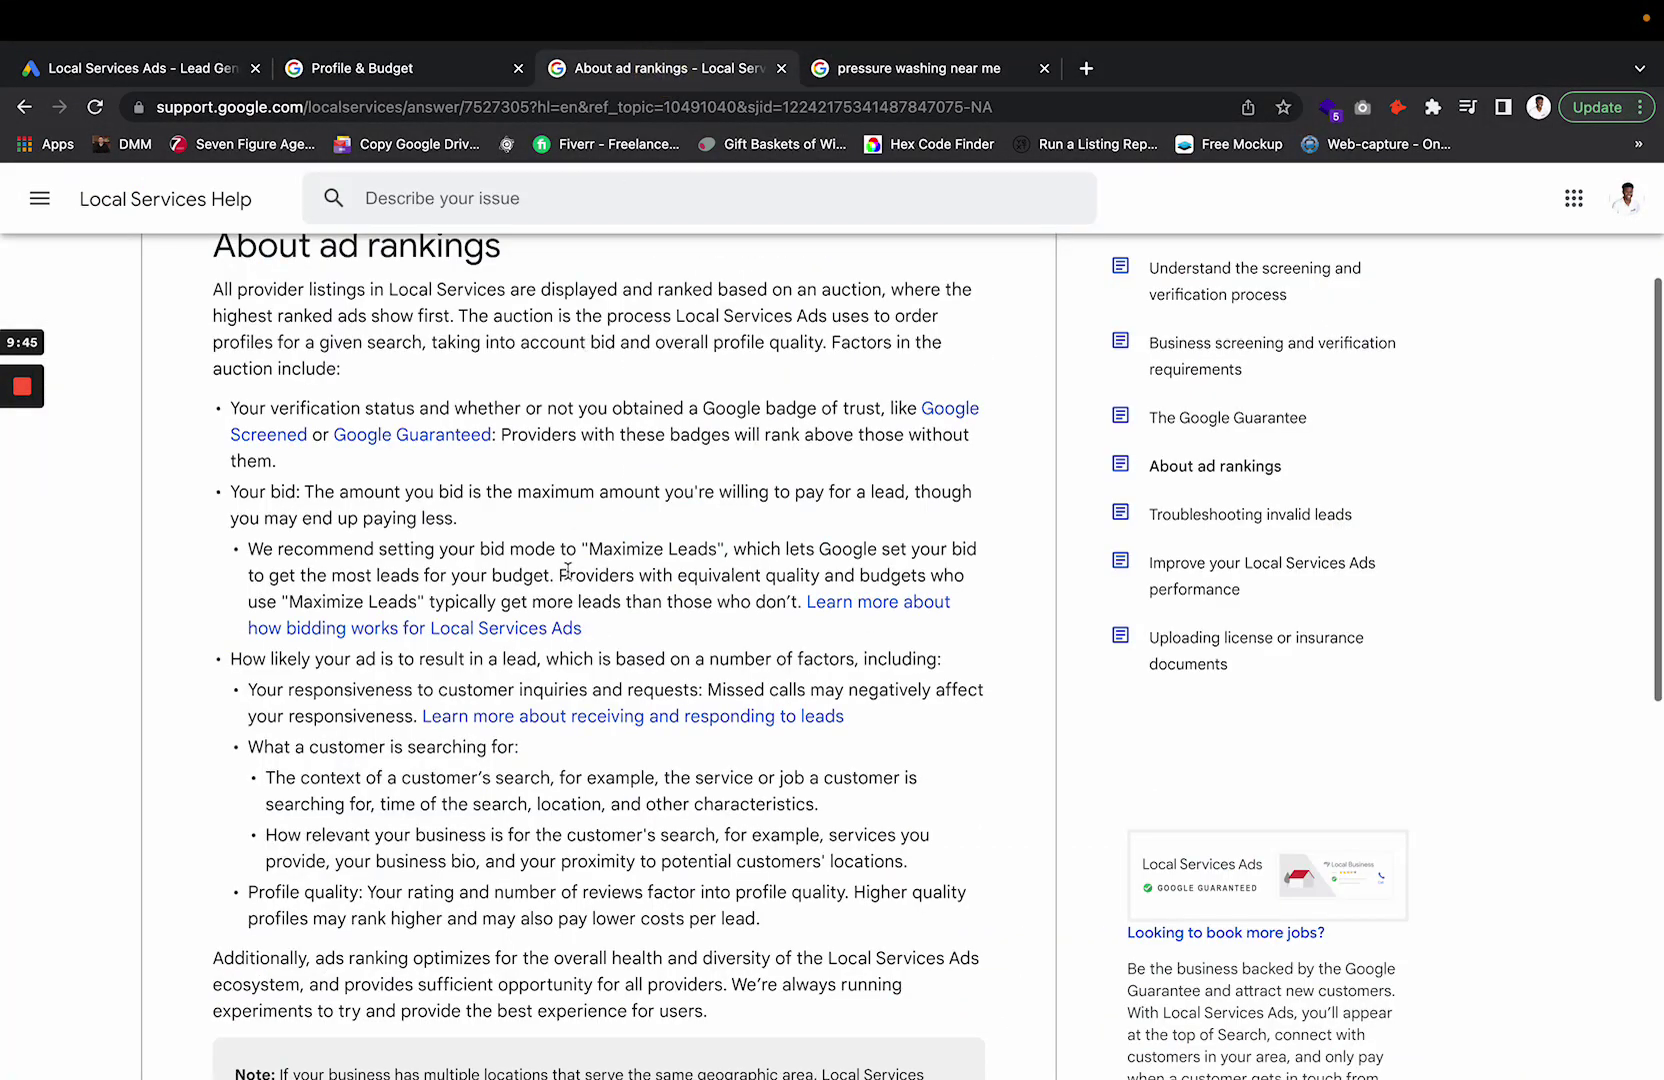
scroll(400, 300, "up", 3)
left_click(377, 70)
scroll(568, 549, "up", 10)
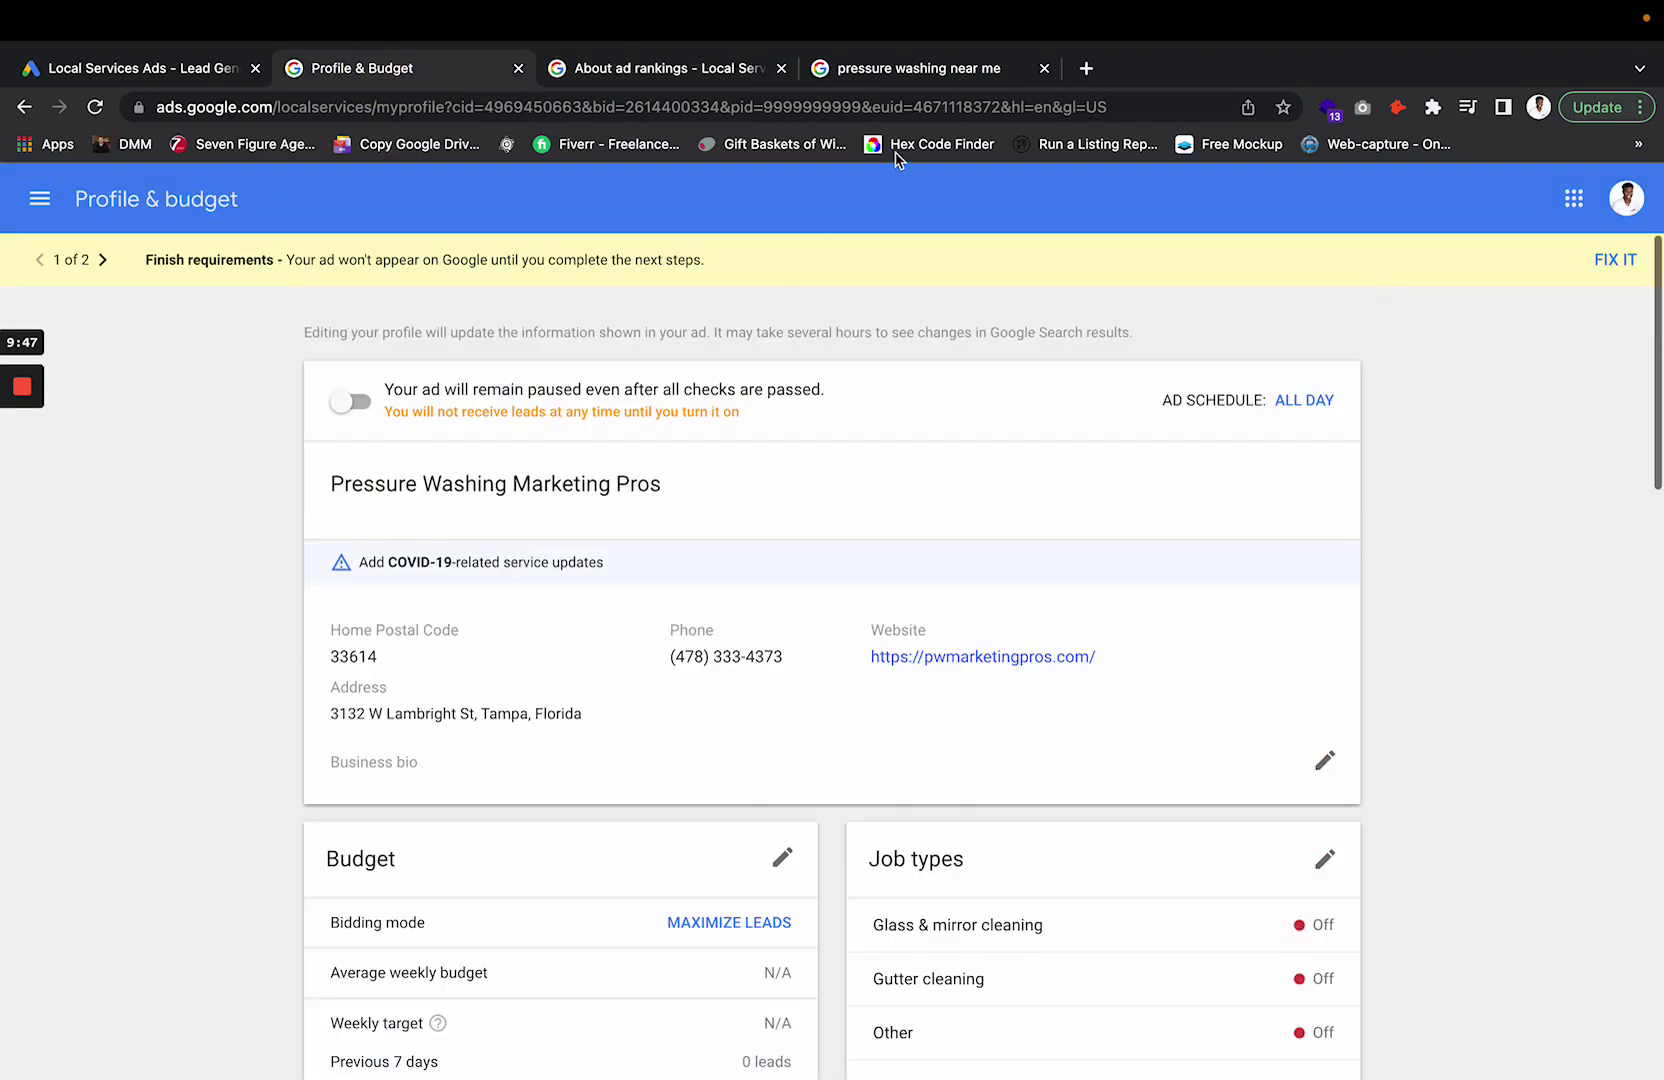
Return from the business listing to the "pressure washing near me" results and examine the Google Guaranteed and sponsored ads.
left_click(920, 66)
left_click(39, 197)
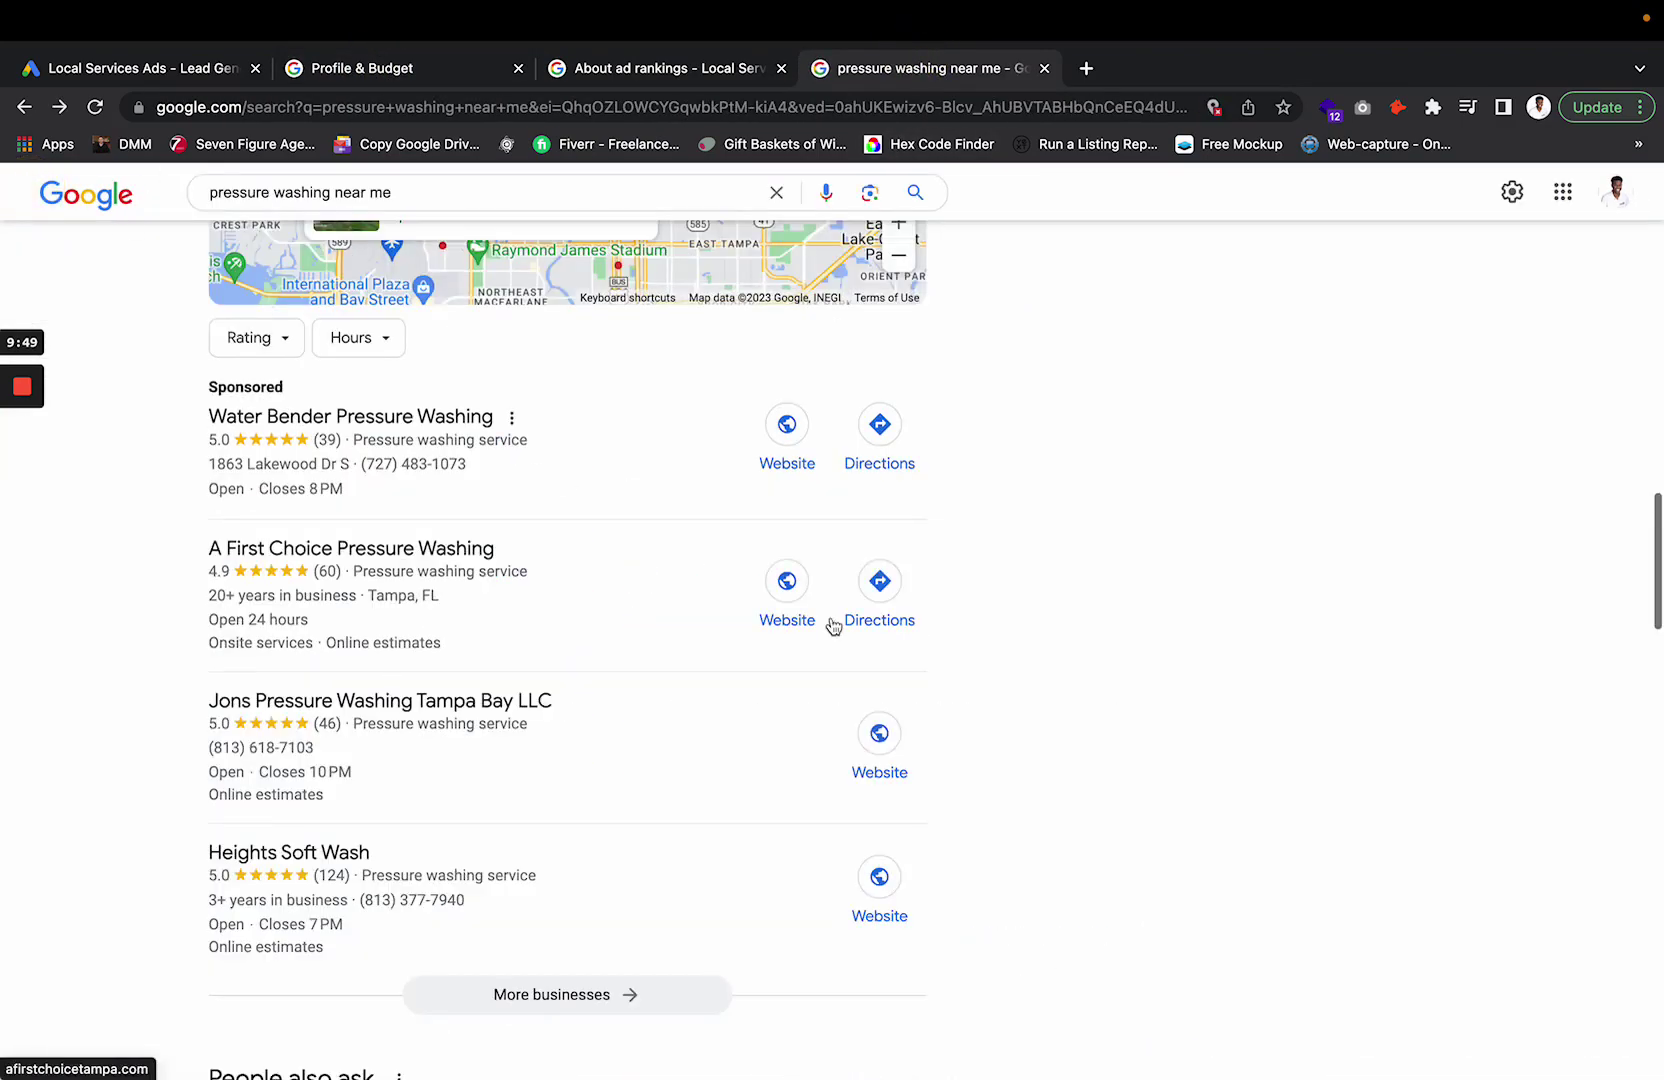
scroll(833, 625, "up", 10)
scroll(831, 625, "down", 5)
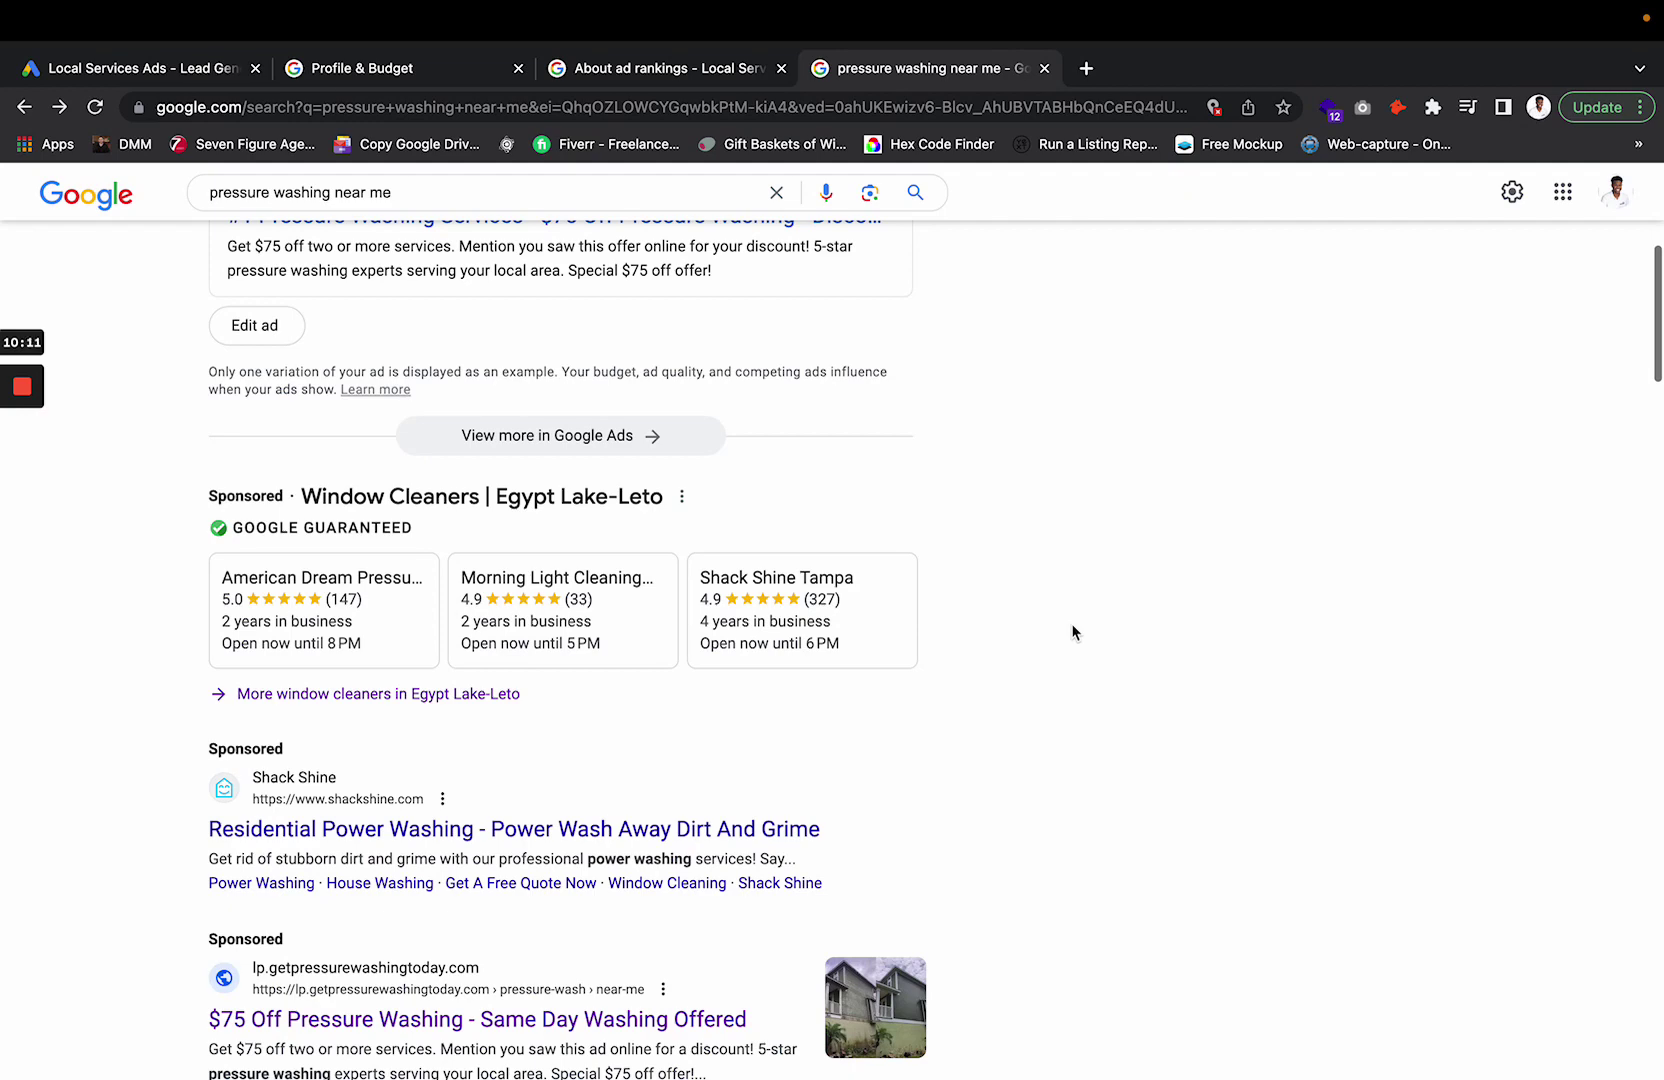
Reopen the About ad rankings article and highlight the factor on responsiveness to customer inquiries and requests.
left_click(661, 68)
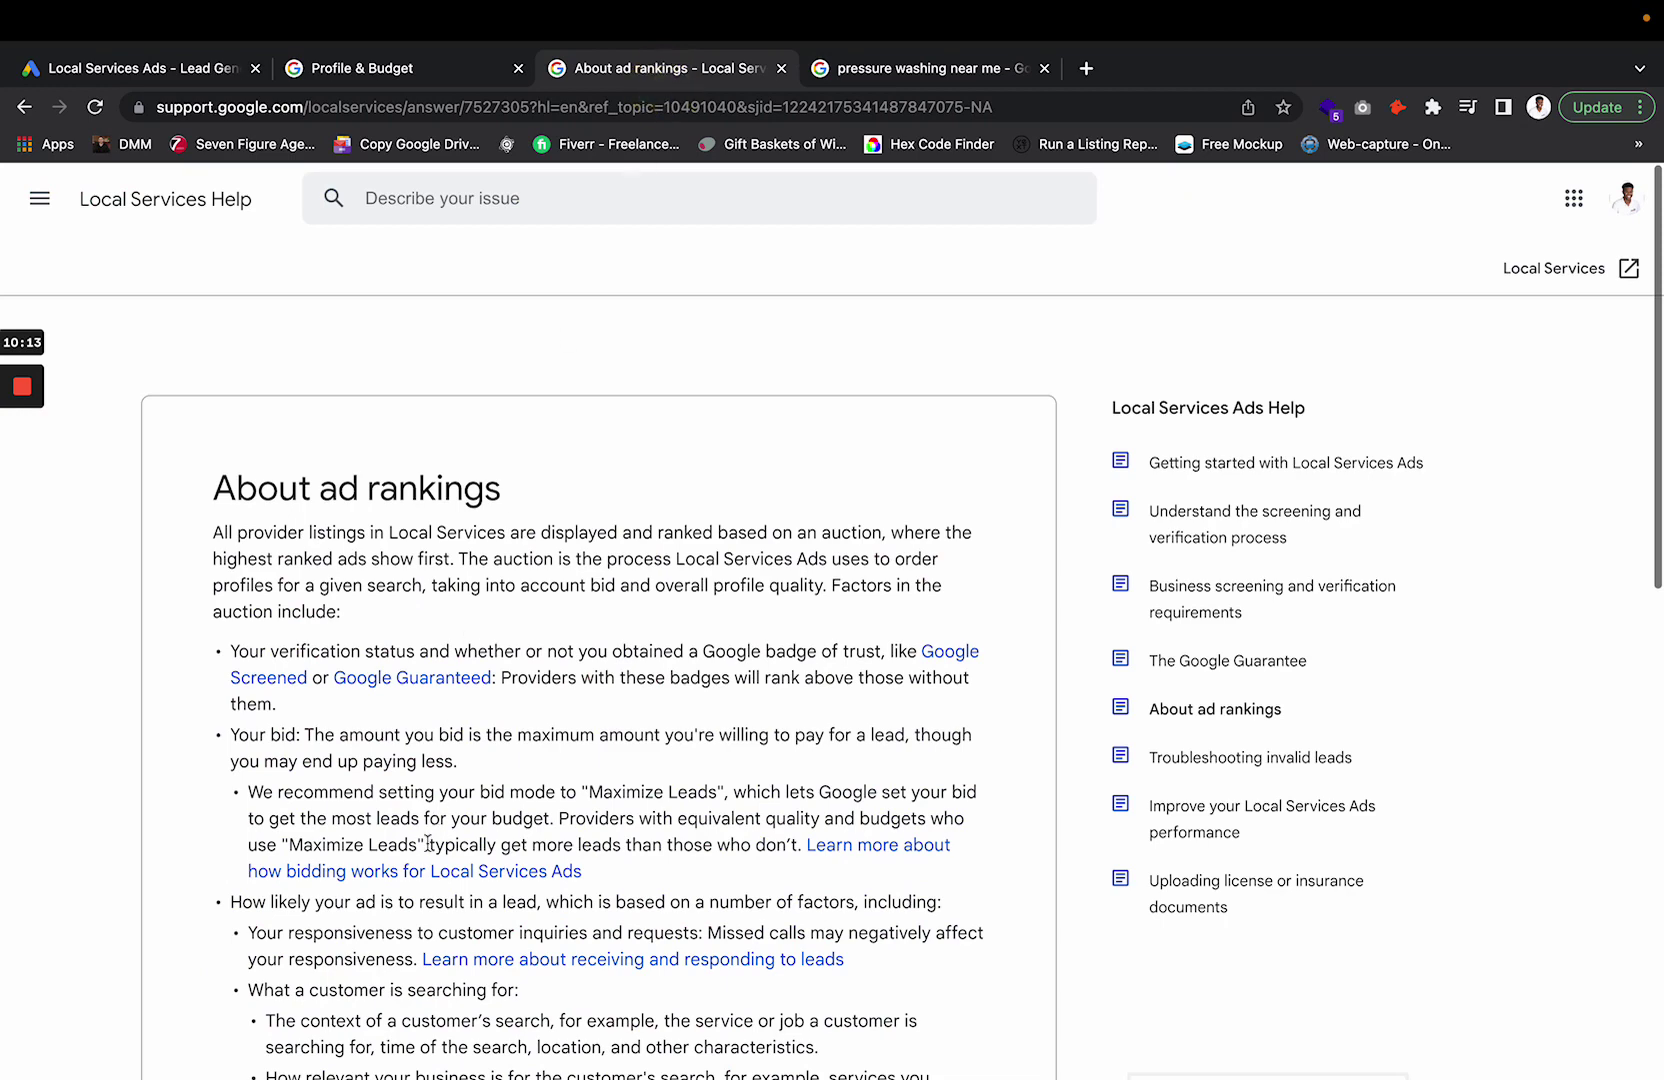
scroll(430, 838, "down", 3)
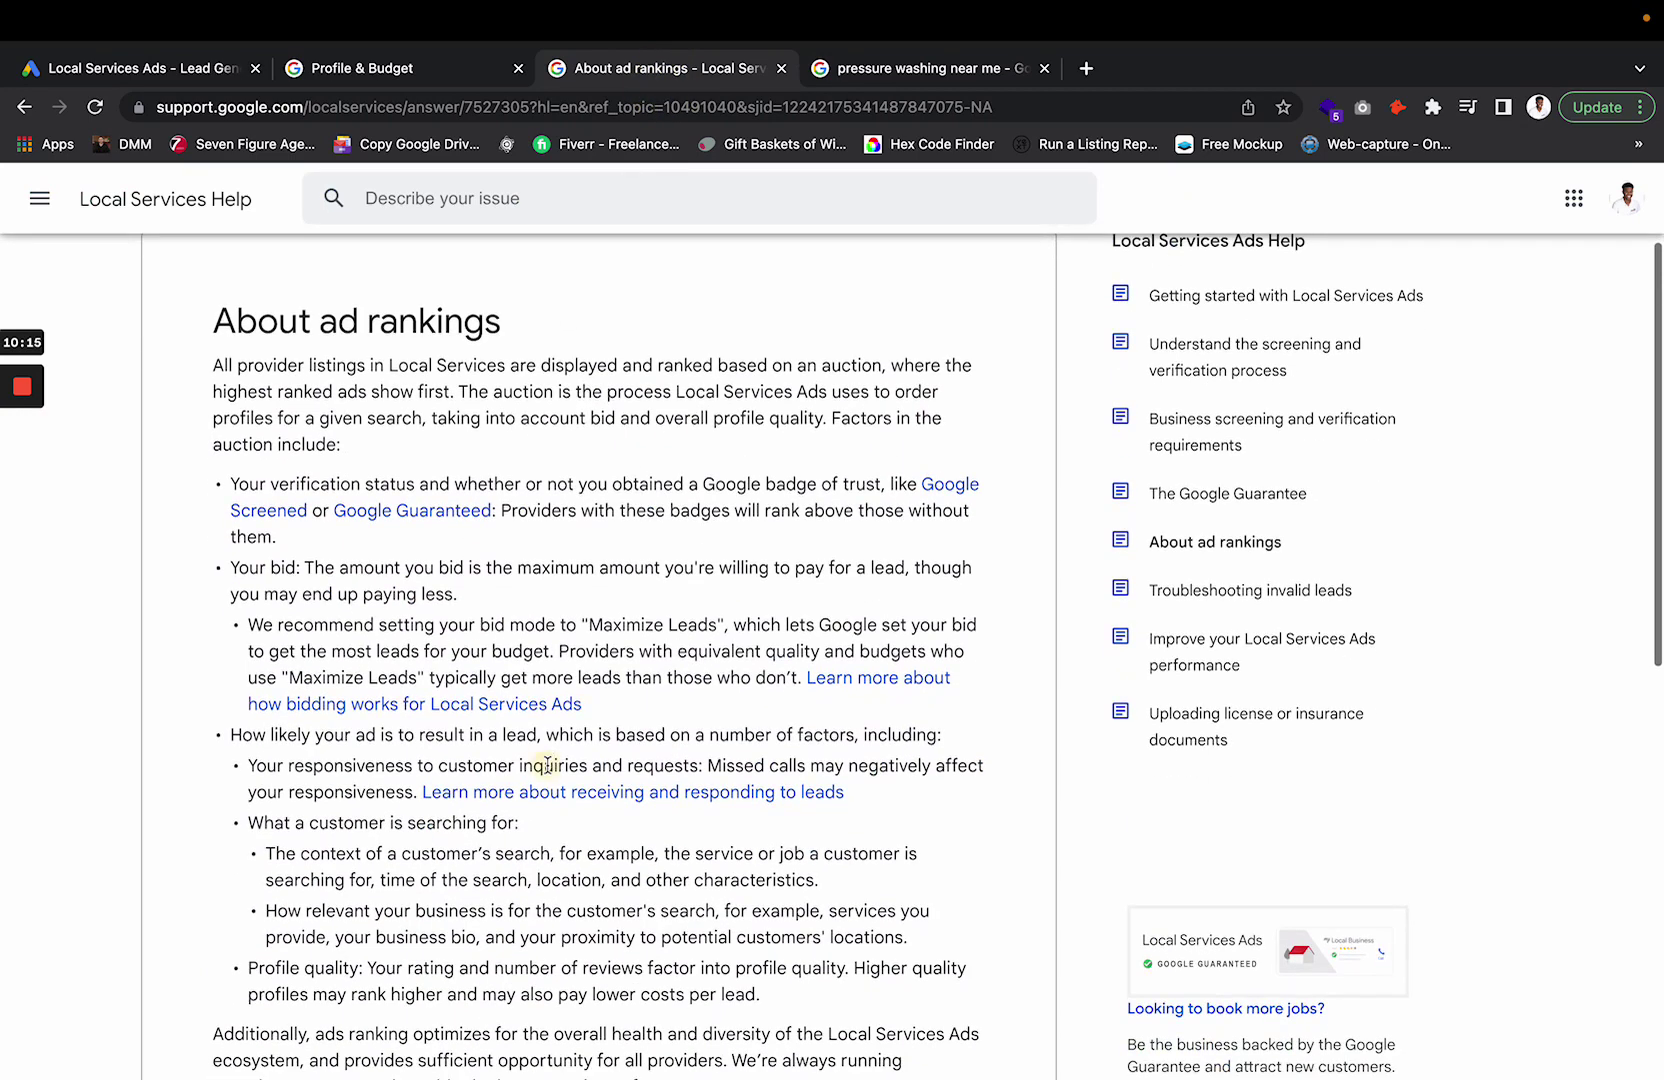
triple_click(547, 765)
left_click(547, 765)
Switch to Profile & Budget and highlight the Message Leads setting.
left_click(433, 72)
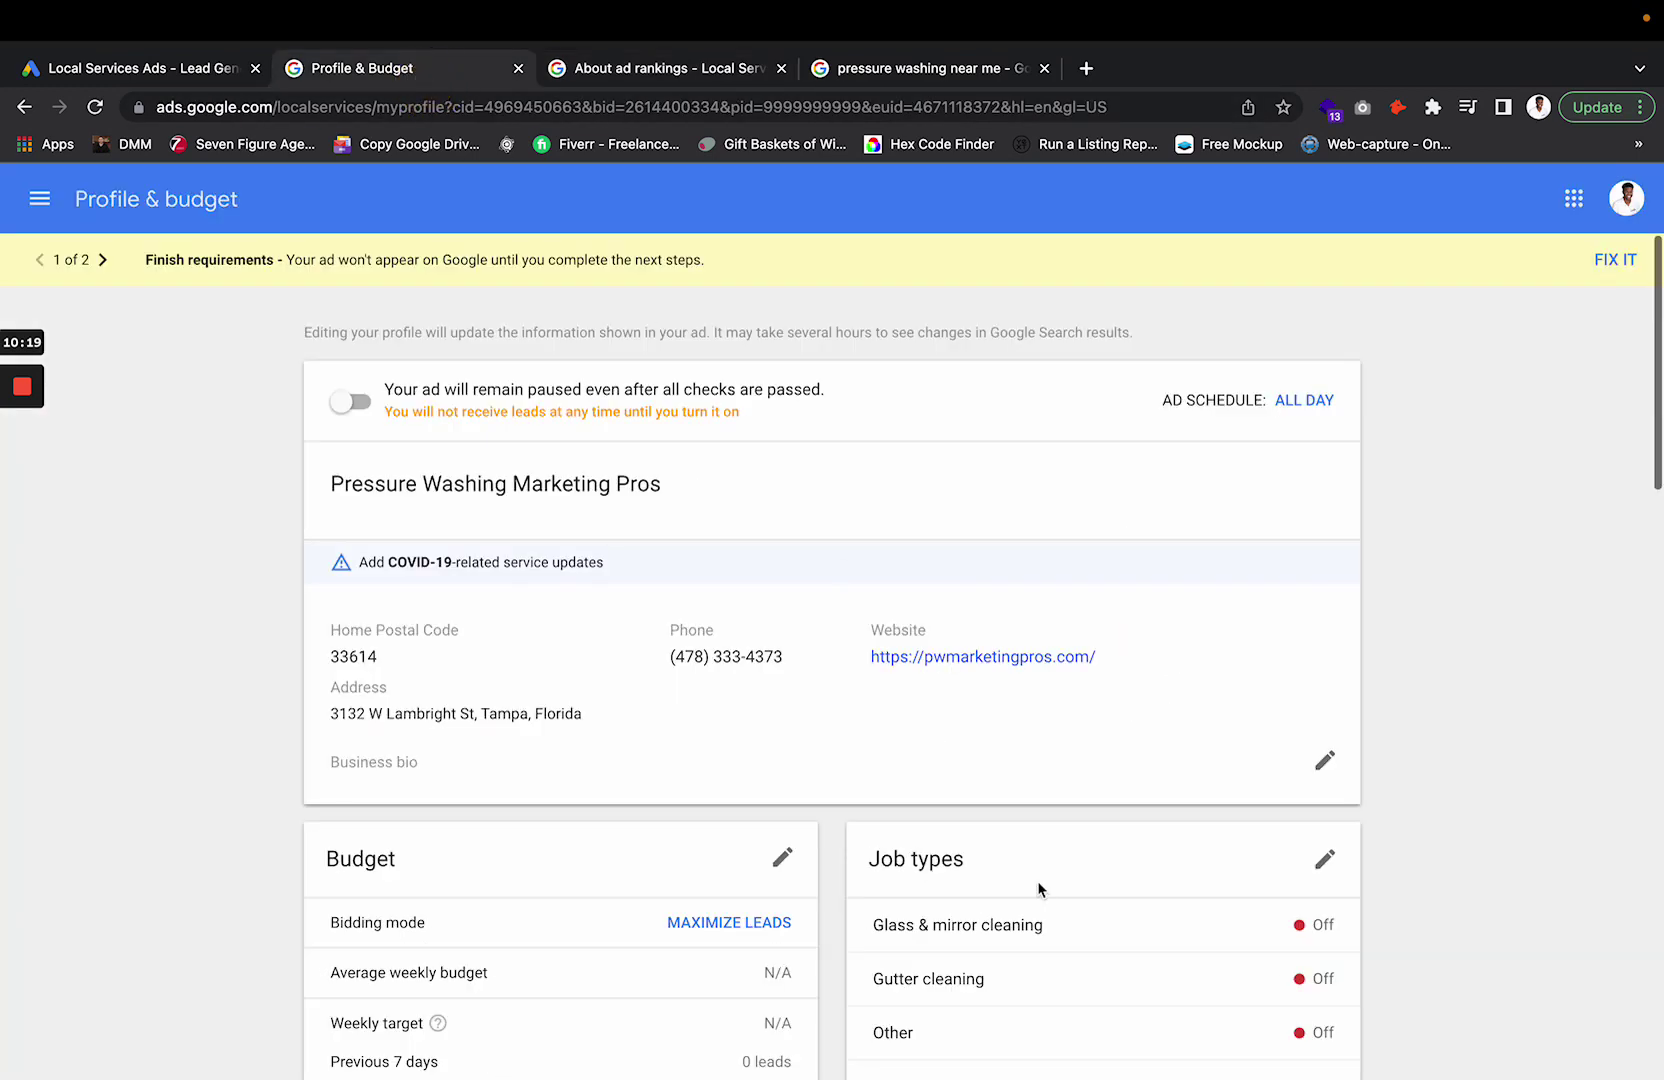
scroll(1036, 888, "down", 9)
triple_click(954, 558)
triple_click(1008, 557)
left_click(1008, 557)
Go back to the "pressure washing near me" results and look through the Businesses section's sponsored listings.
left_click(921, 68)
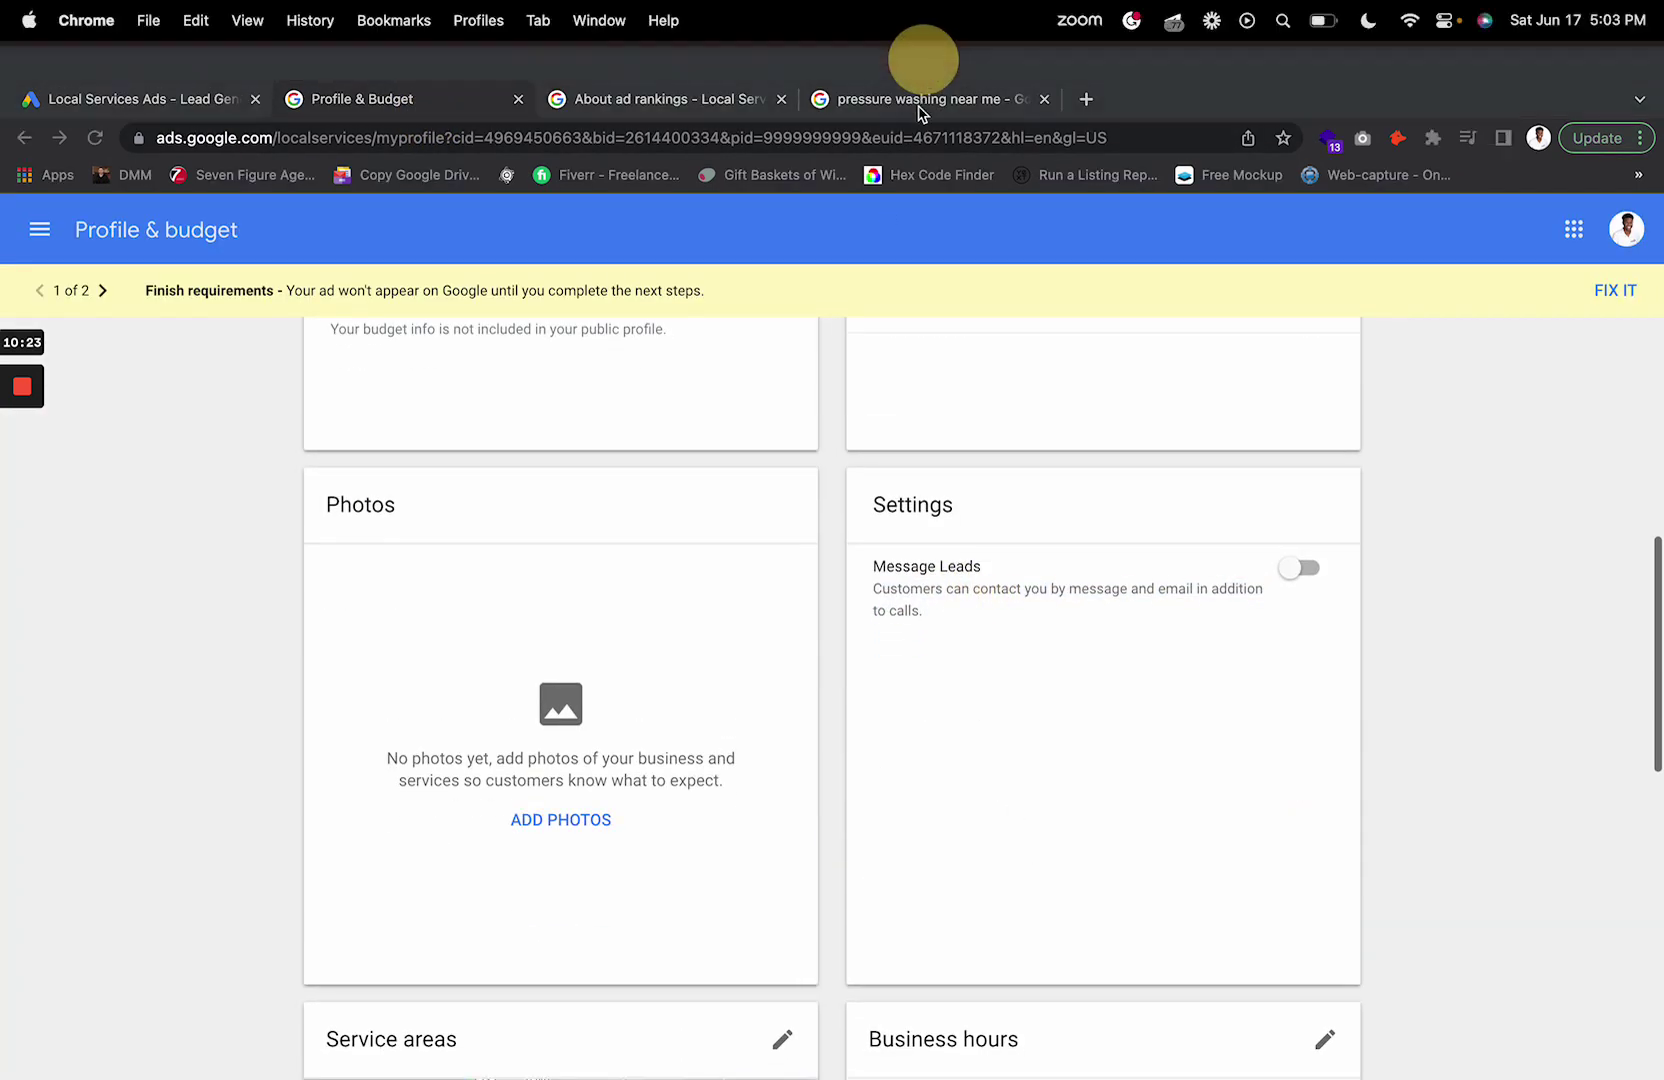
scroll(787, 627, "down", 12)
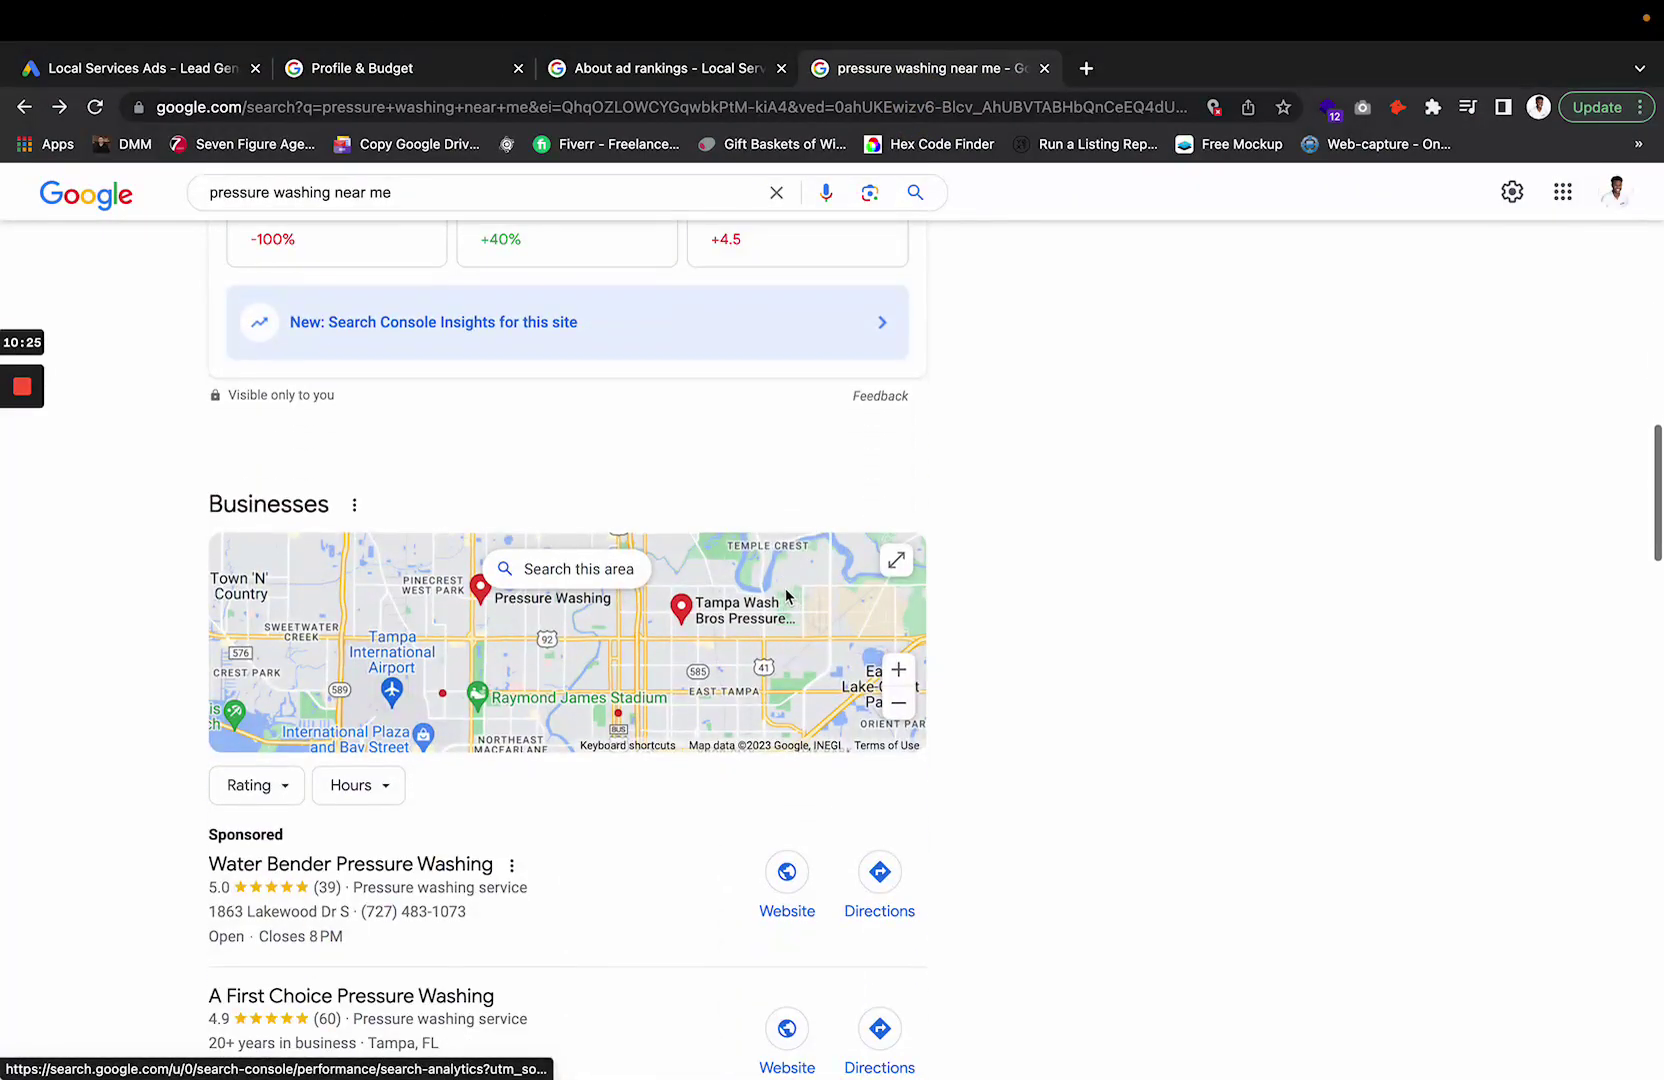
scroll(758, 915, "down", 5)
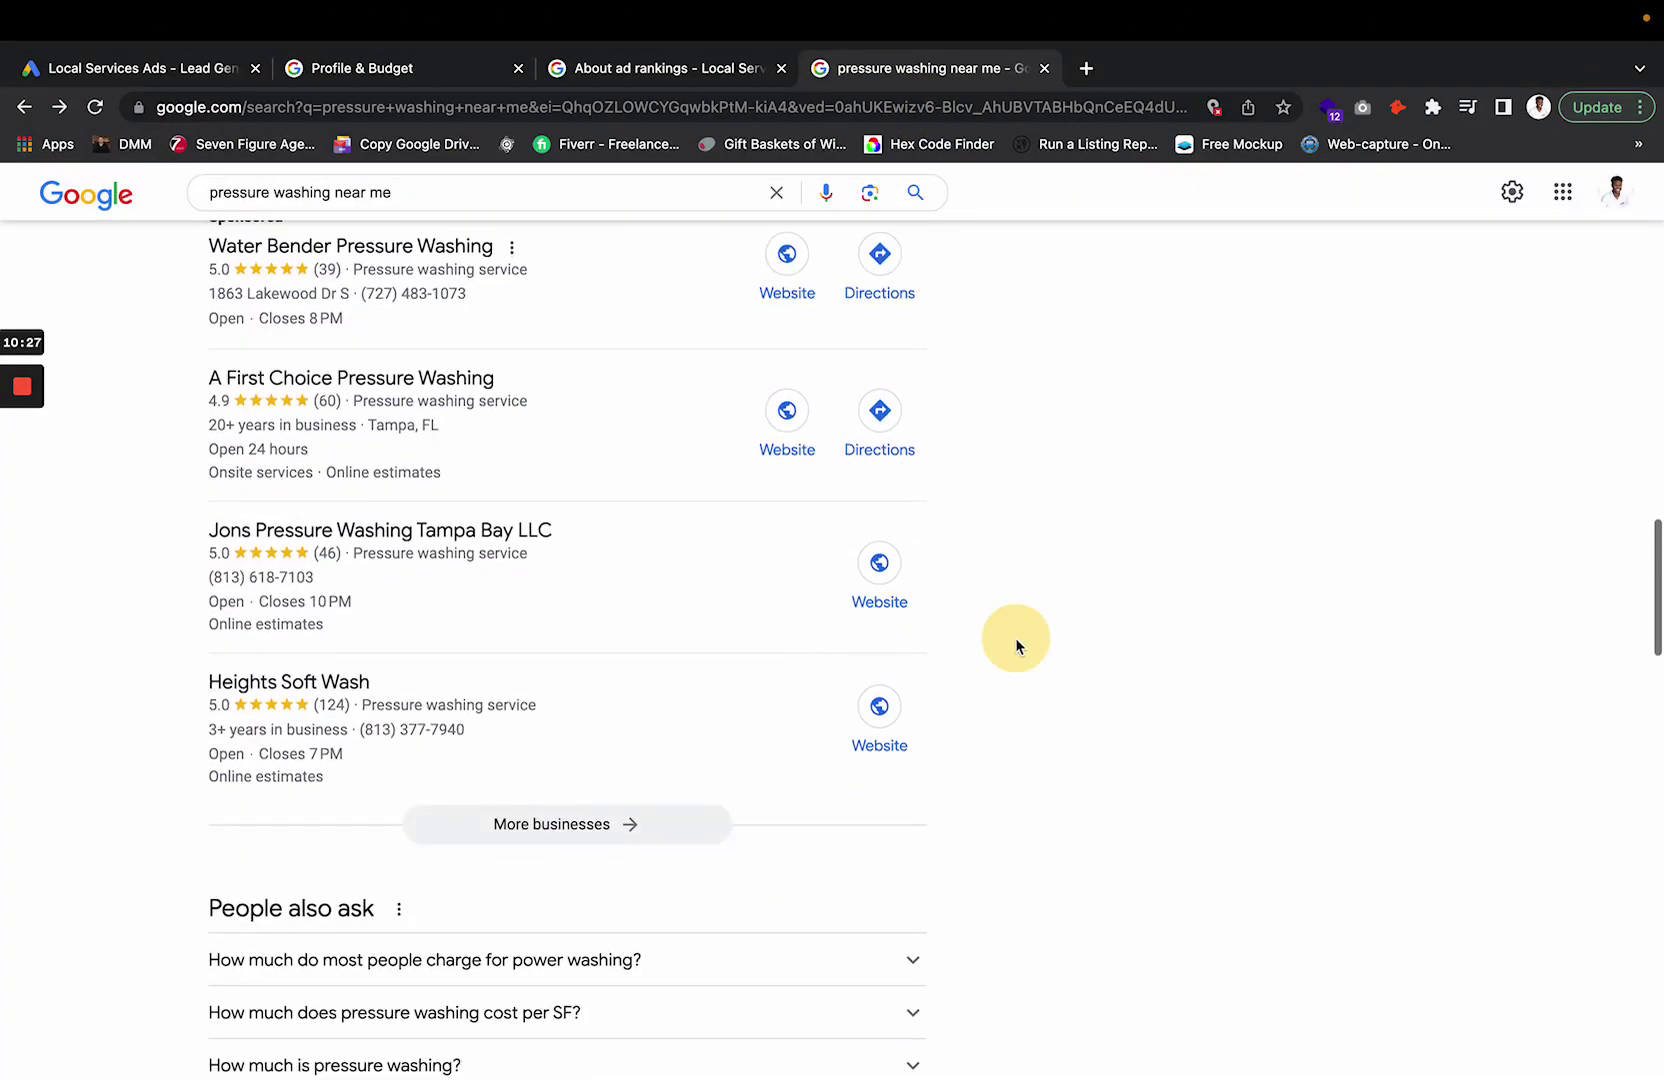
scroll(1015, 637, "up", 15)
Switch by way of the About ad rankings article to the beginning of the Profile & Budget page.
left_click(660, 68)
left_click(394, 20)
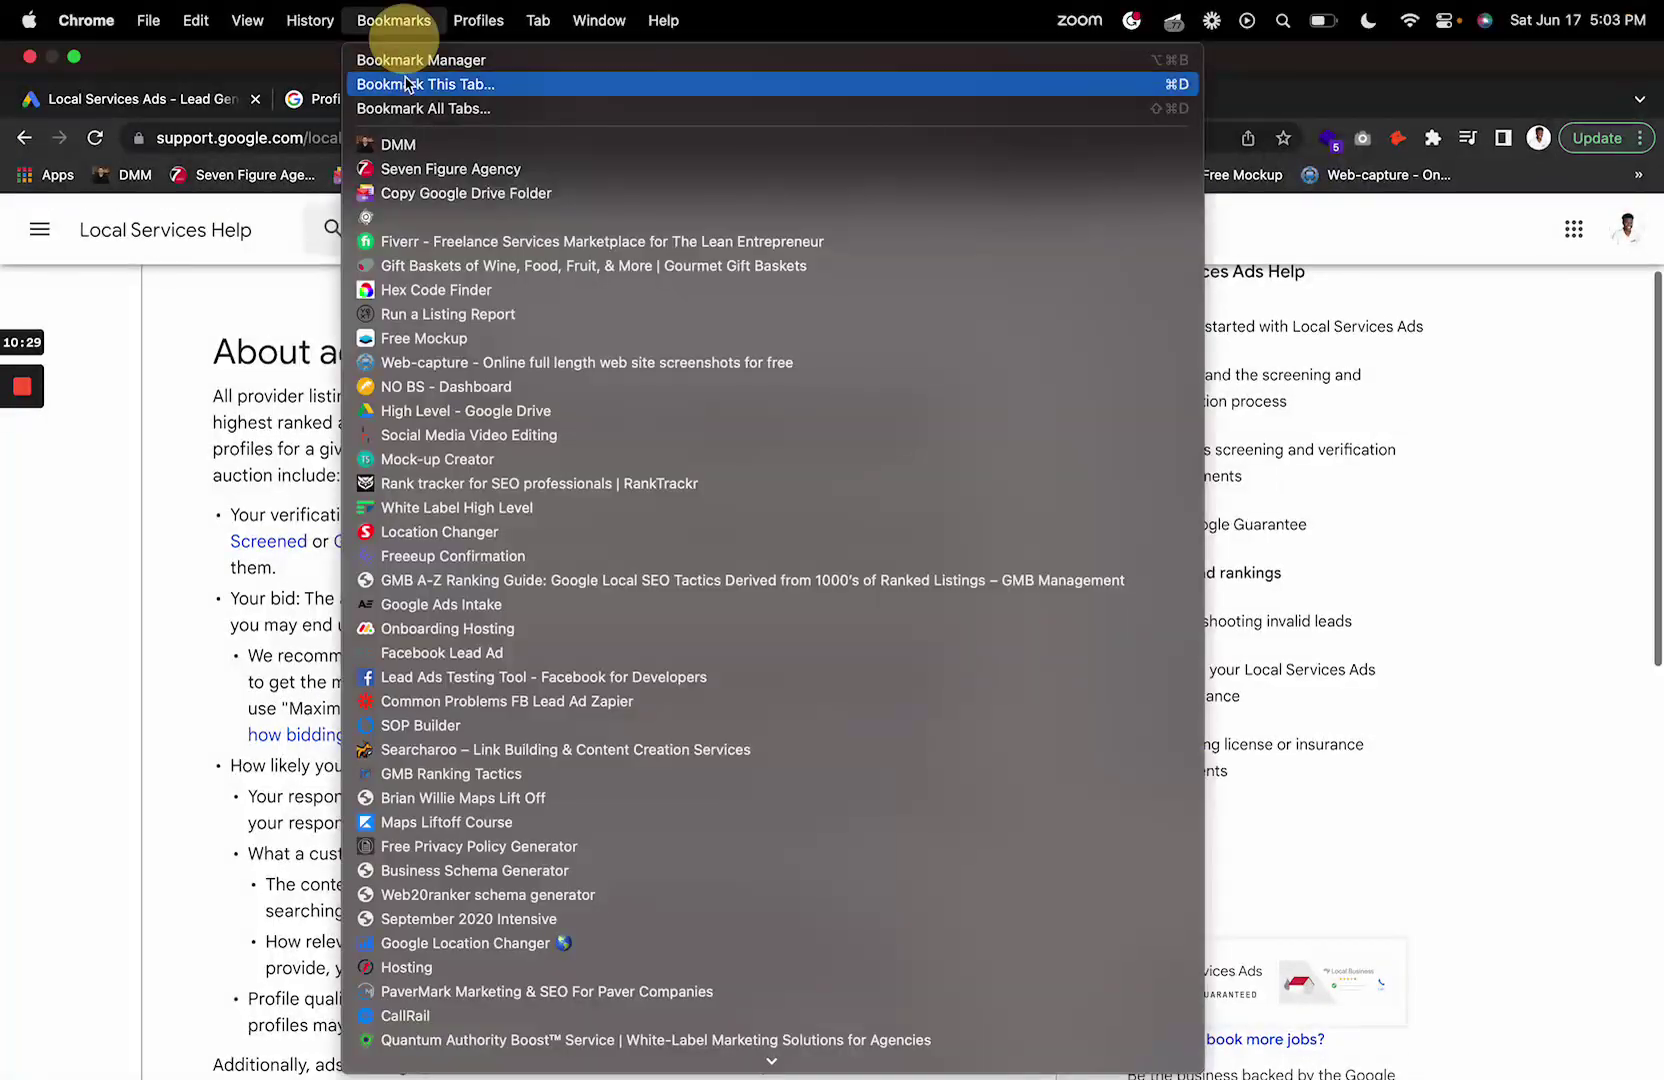
left_click(182, 375)
left_click(360, 97)
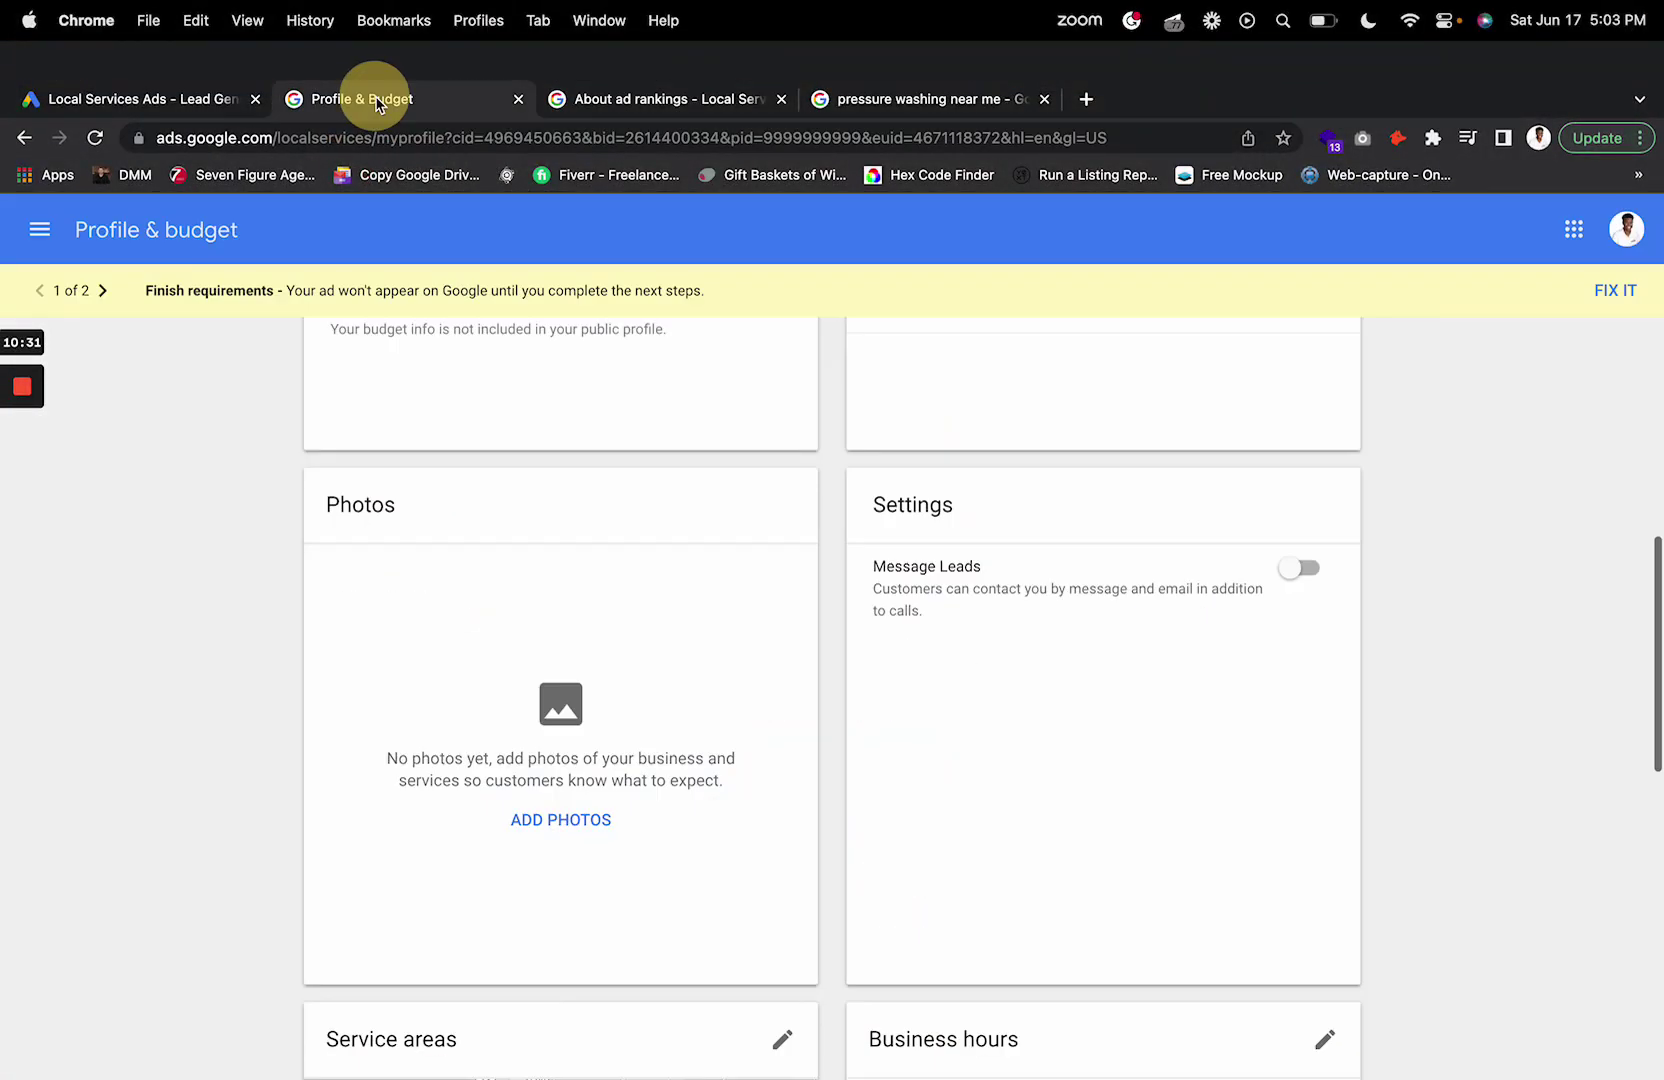
scroll(654, 416, "up", 10)
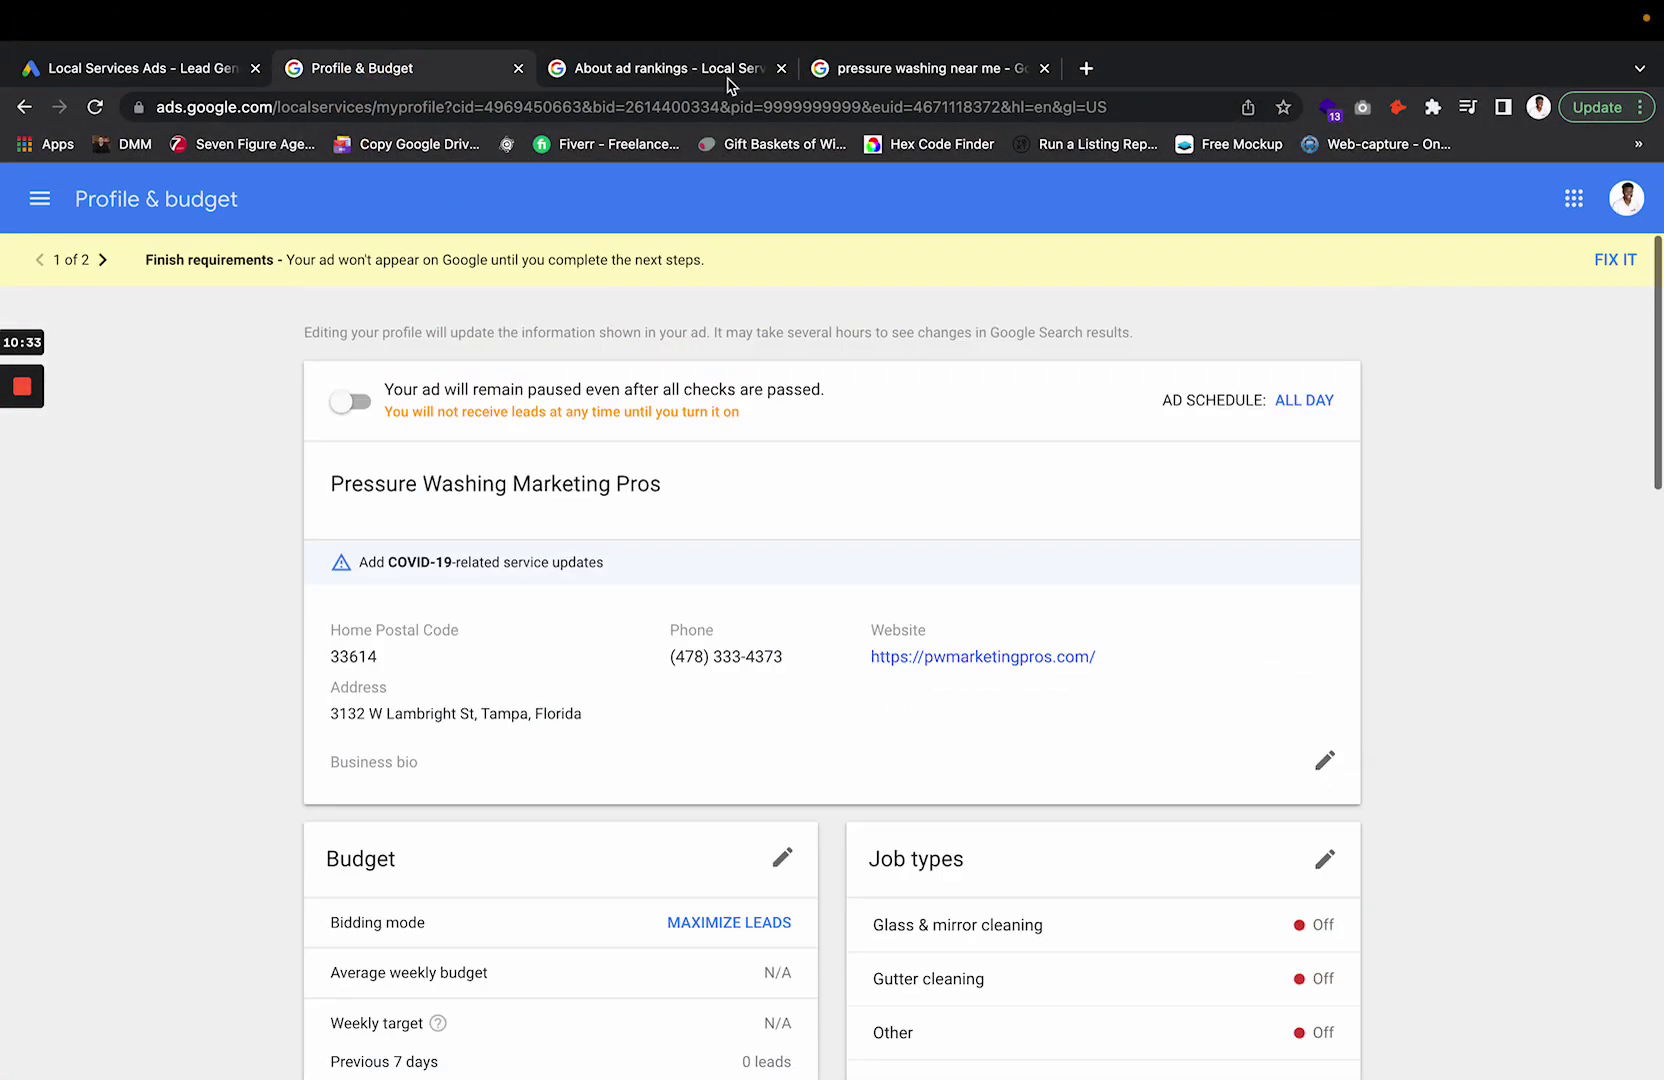
In the About ad rankings article, highlight the context of a customer's search, including the service, time and location.
left_click(681, 80)
scroll(445, 636, "down", 3)
left_click_drag(246, 621, 556, 658)
left_click(441, 682)
left_click_drag(319, 646, 862, 691)
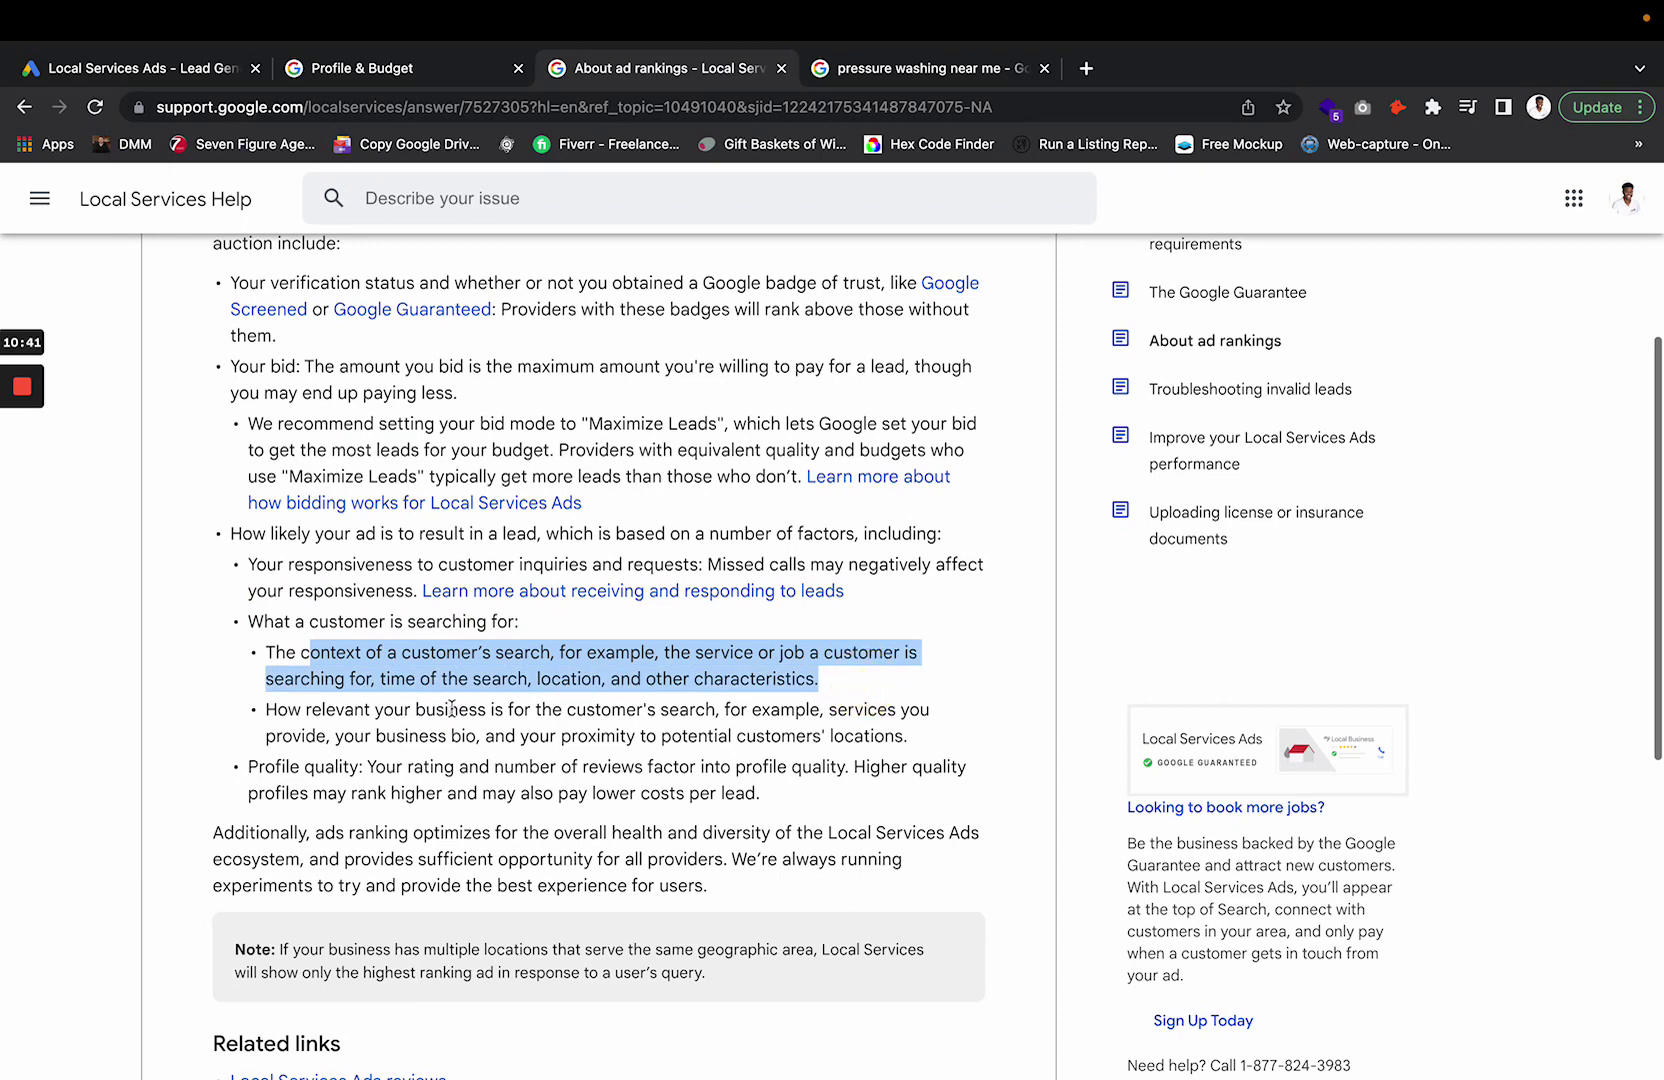
triple_click(418, 678)
double_click(505, 681)
triple_click(508, 681)
left_click(557, 681)
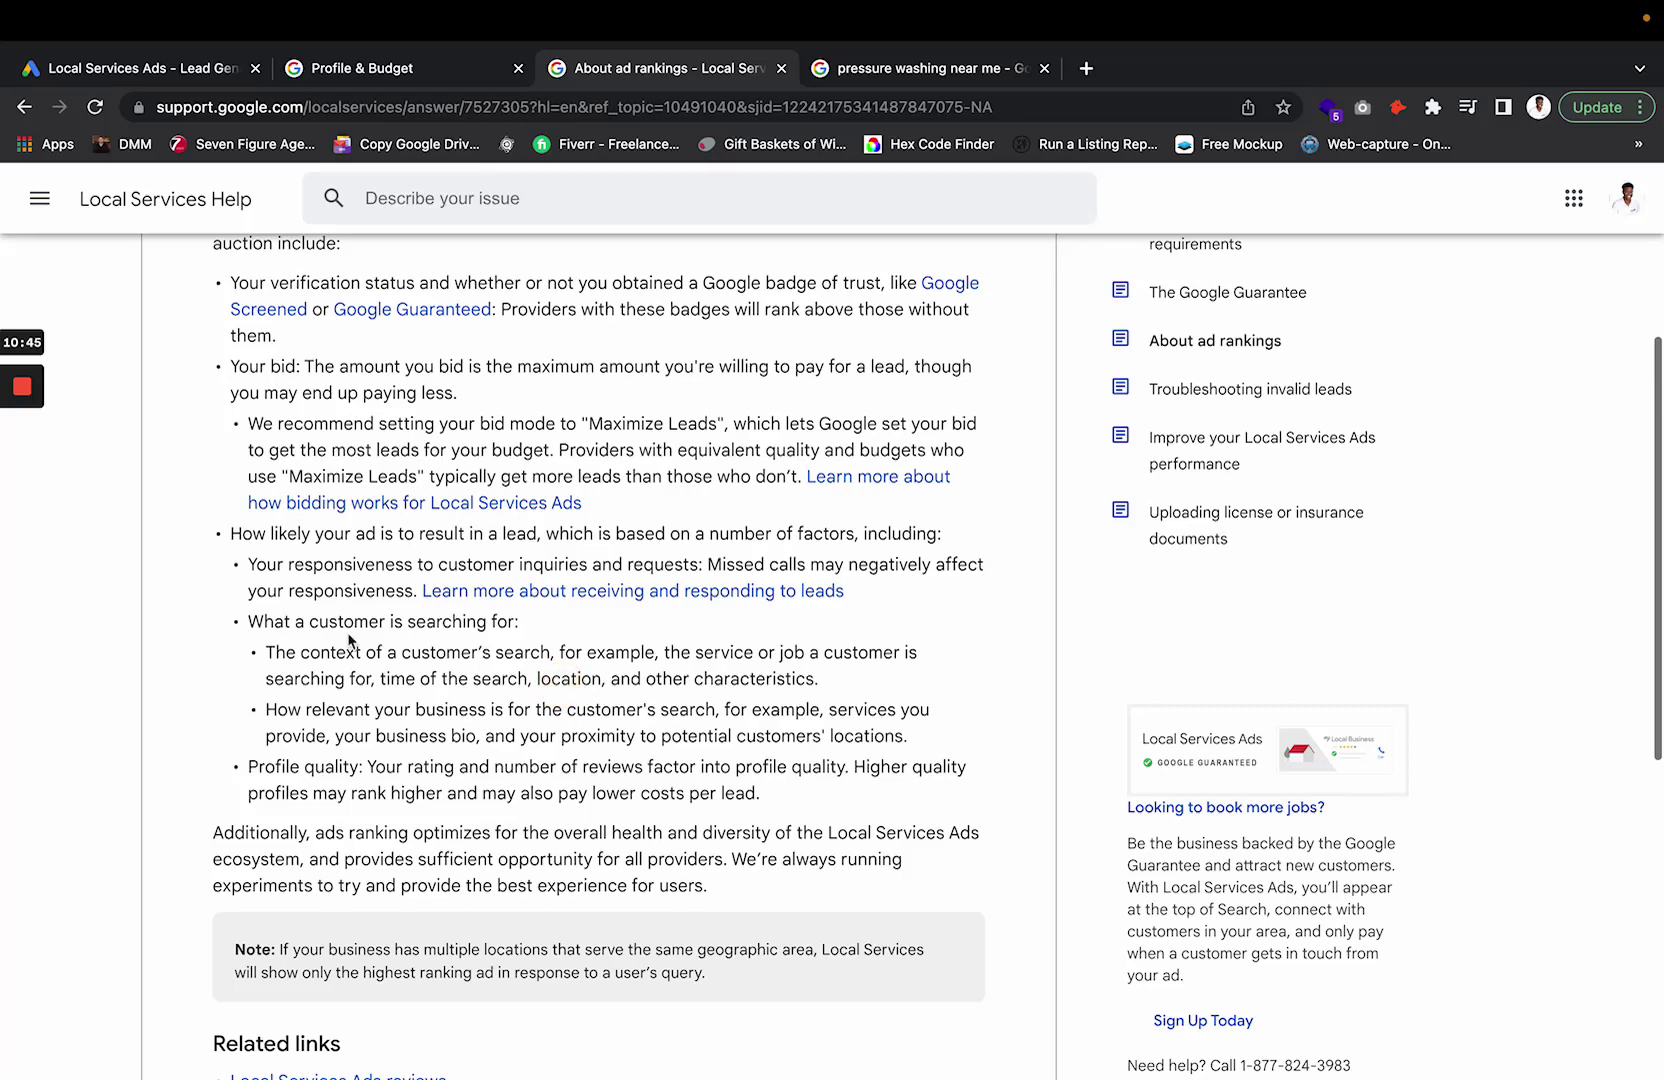
Return to Profile & Budget and review the Job types section.
left_click(345, 68)
scroll(978, 658, "down", 5)
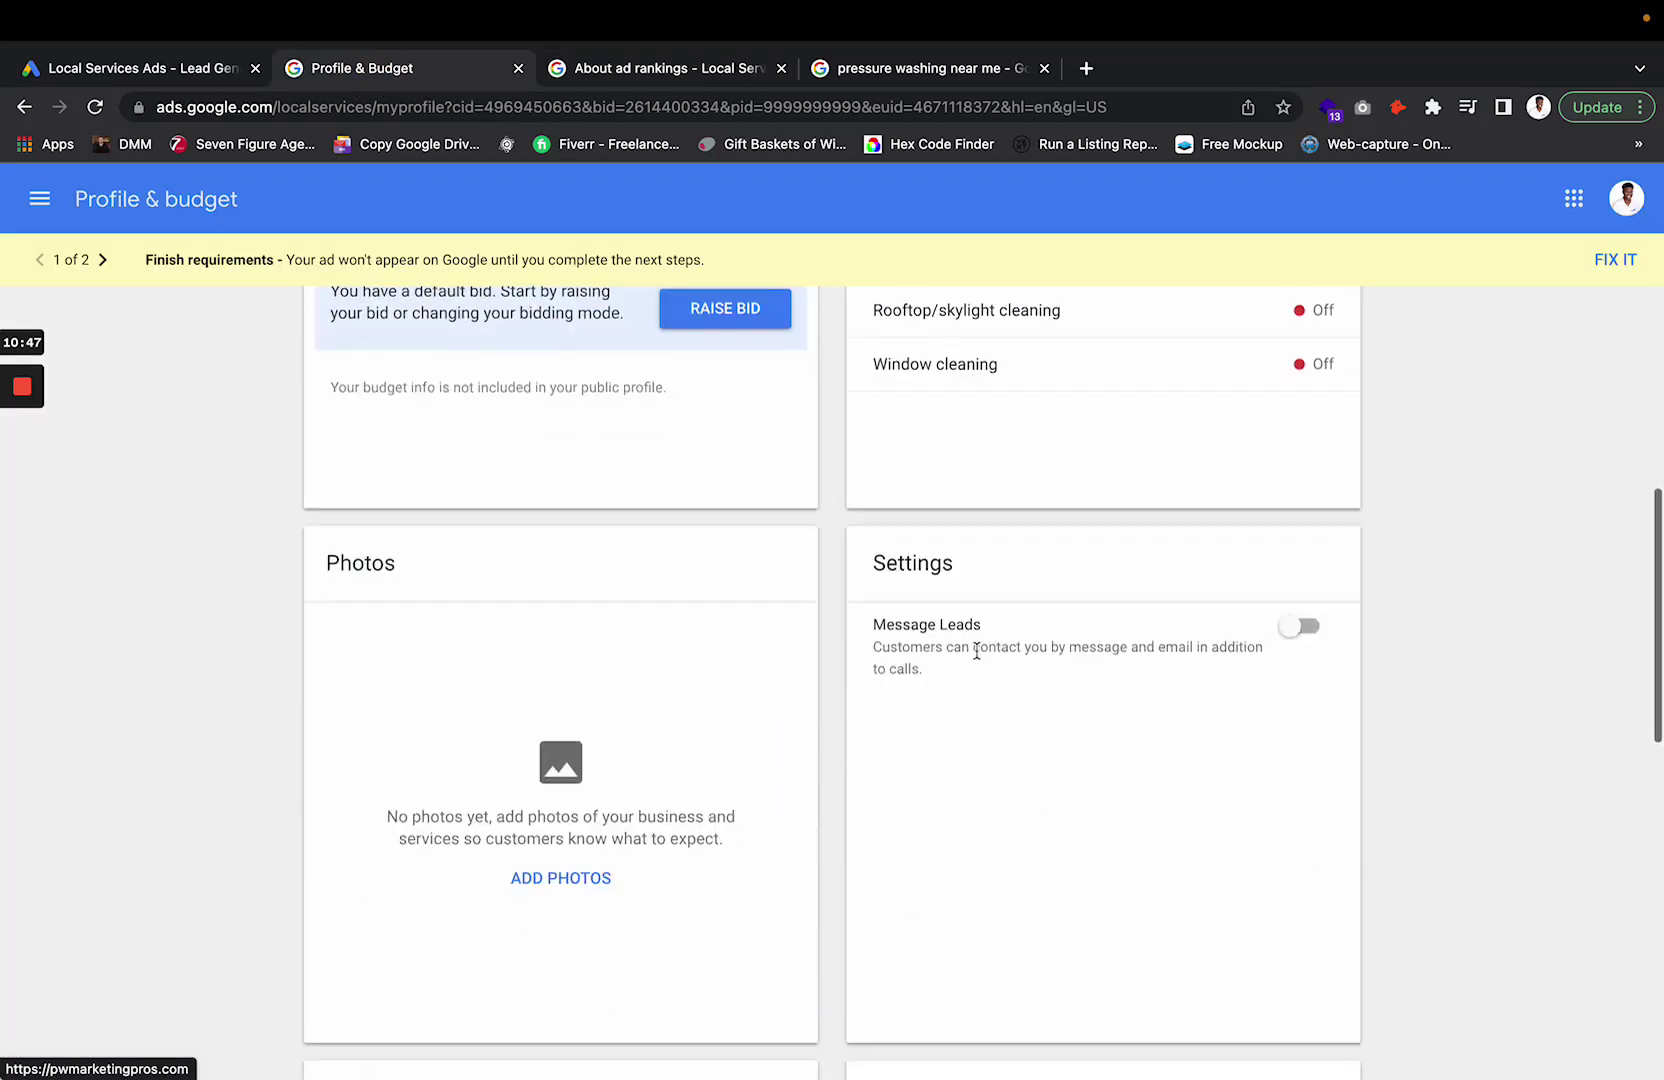
scroll(978, 657, "up", 3)
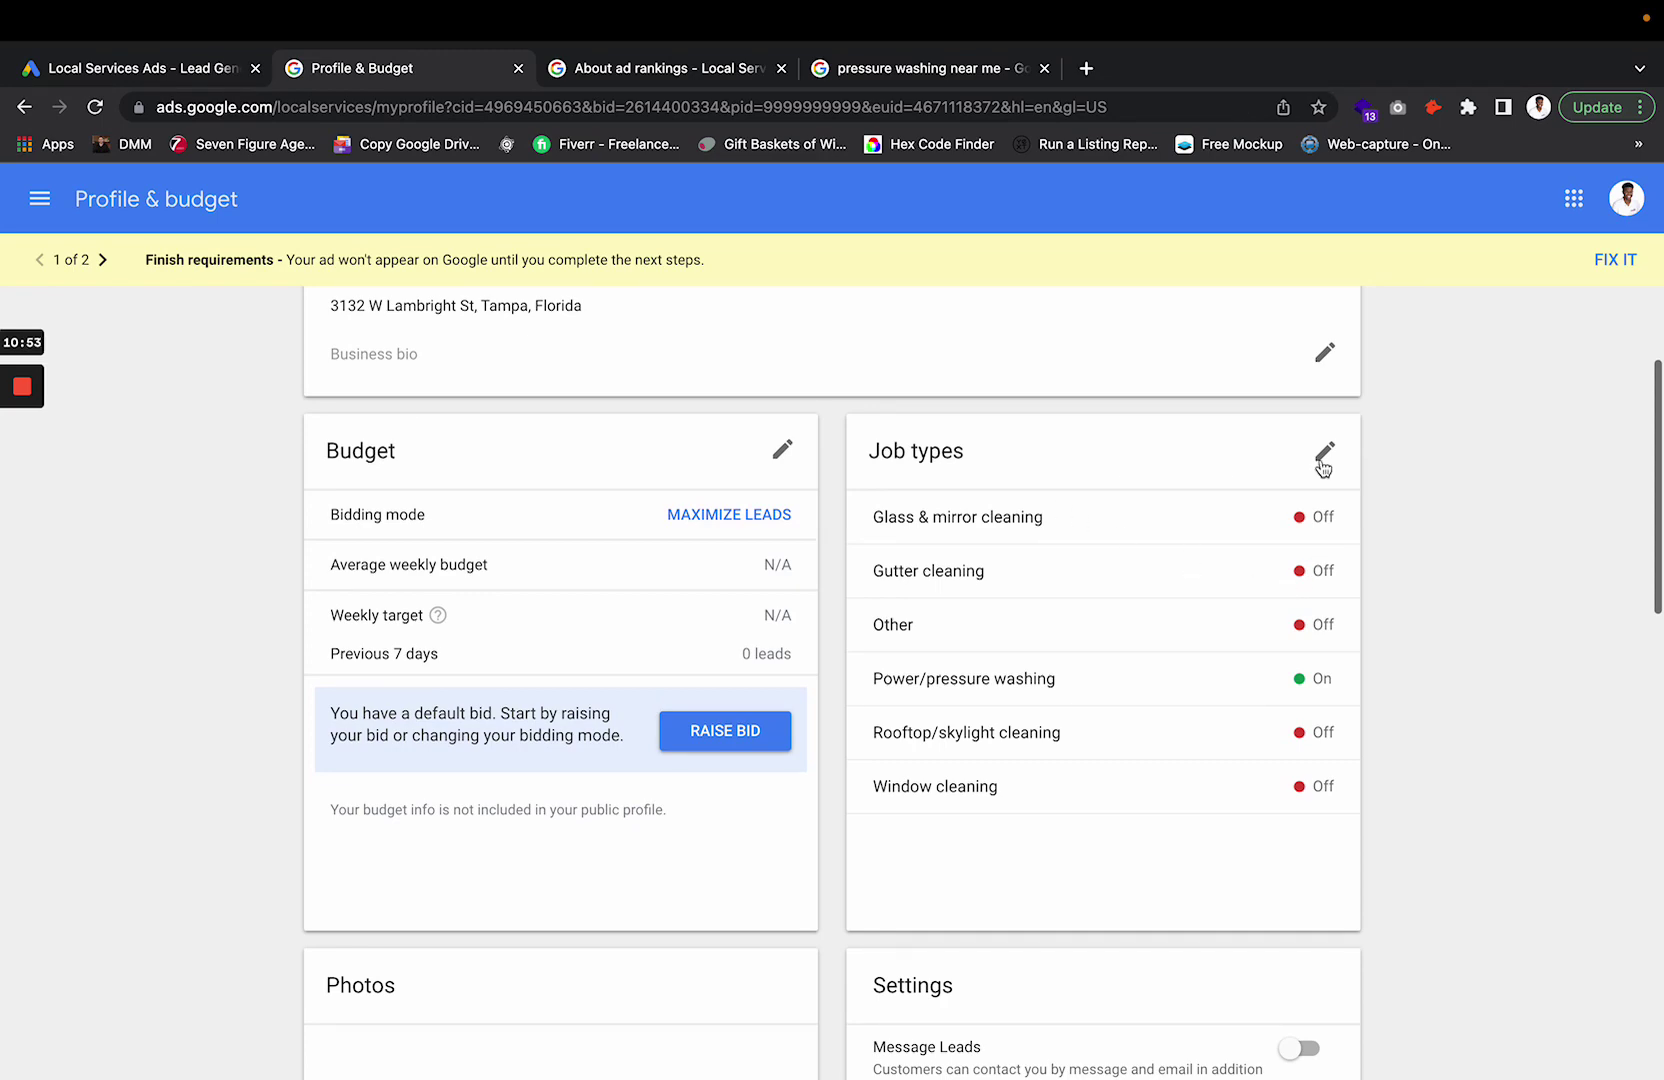
Try turning off Power/pressure washing in the job types editor and dismiss the editor without saving.
left_click(1322, 460)
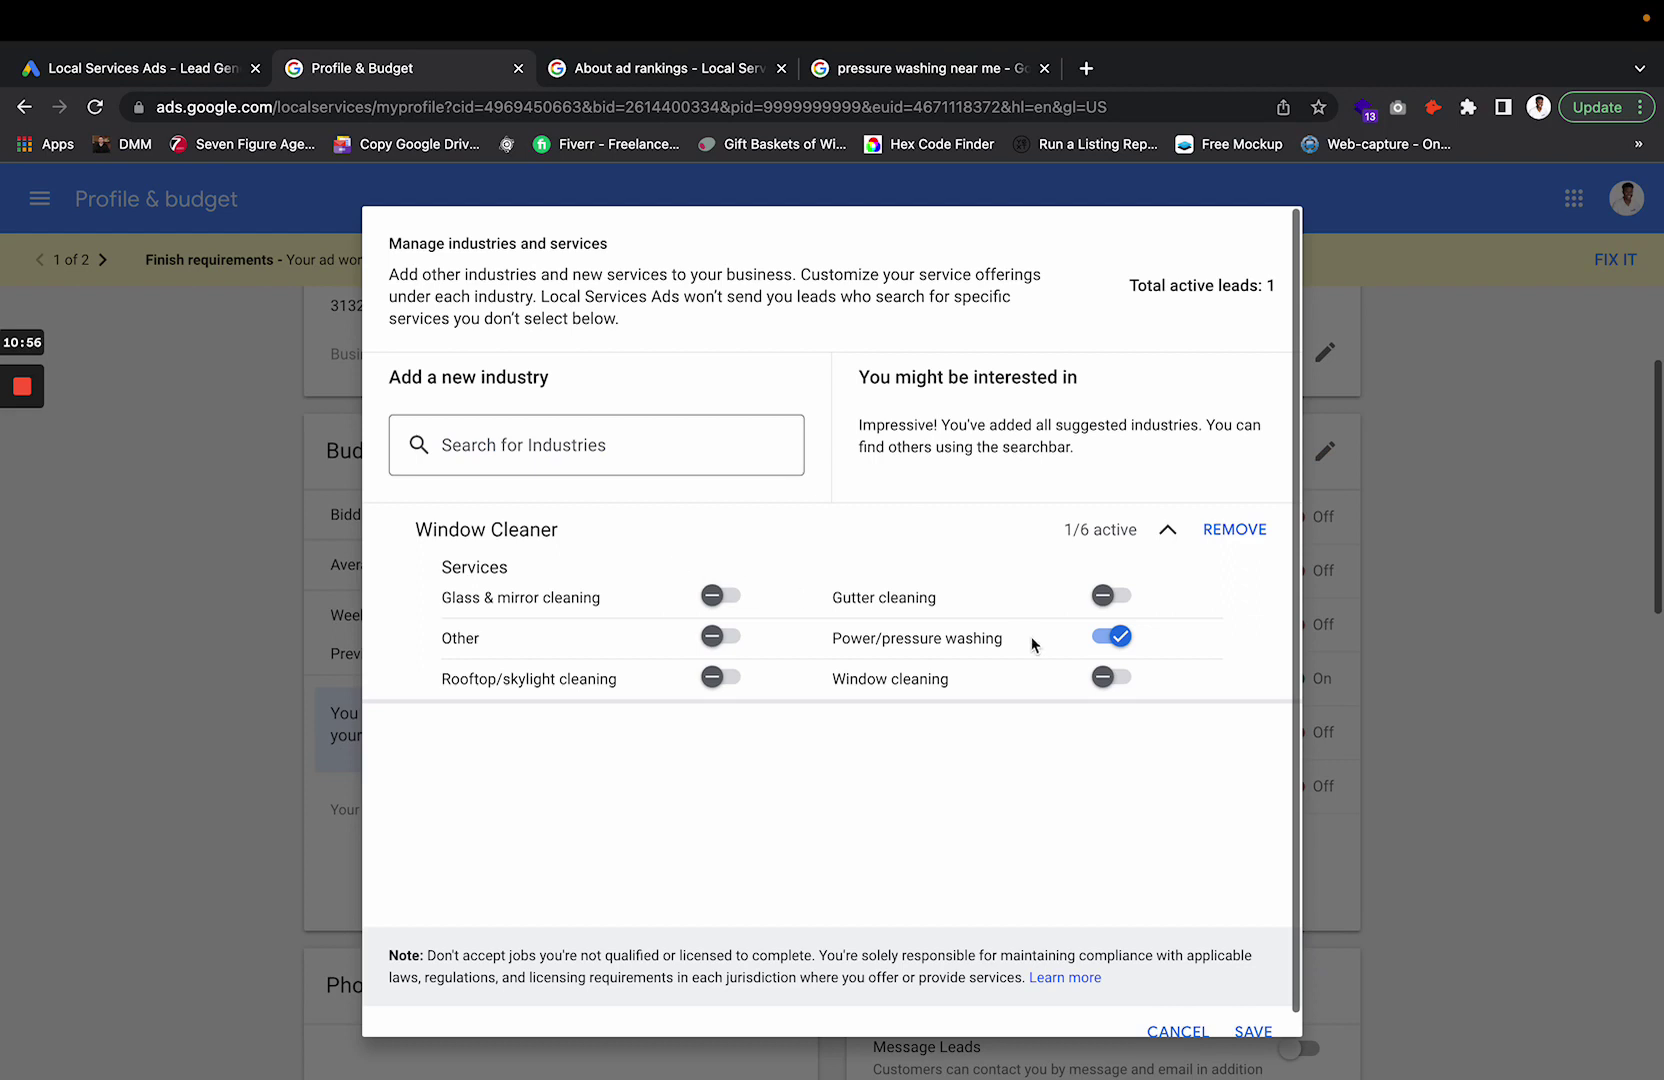
left_click(1110, 640)
left_click(1108, 645)
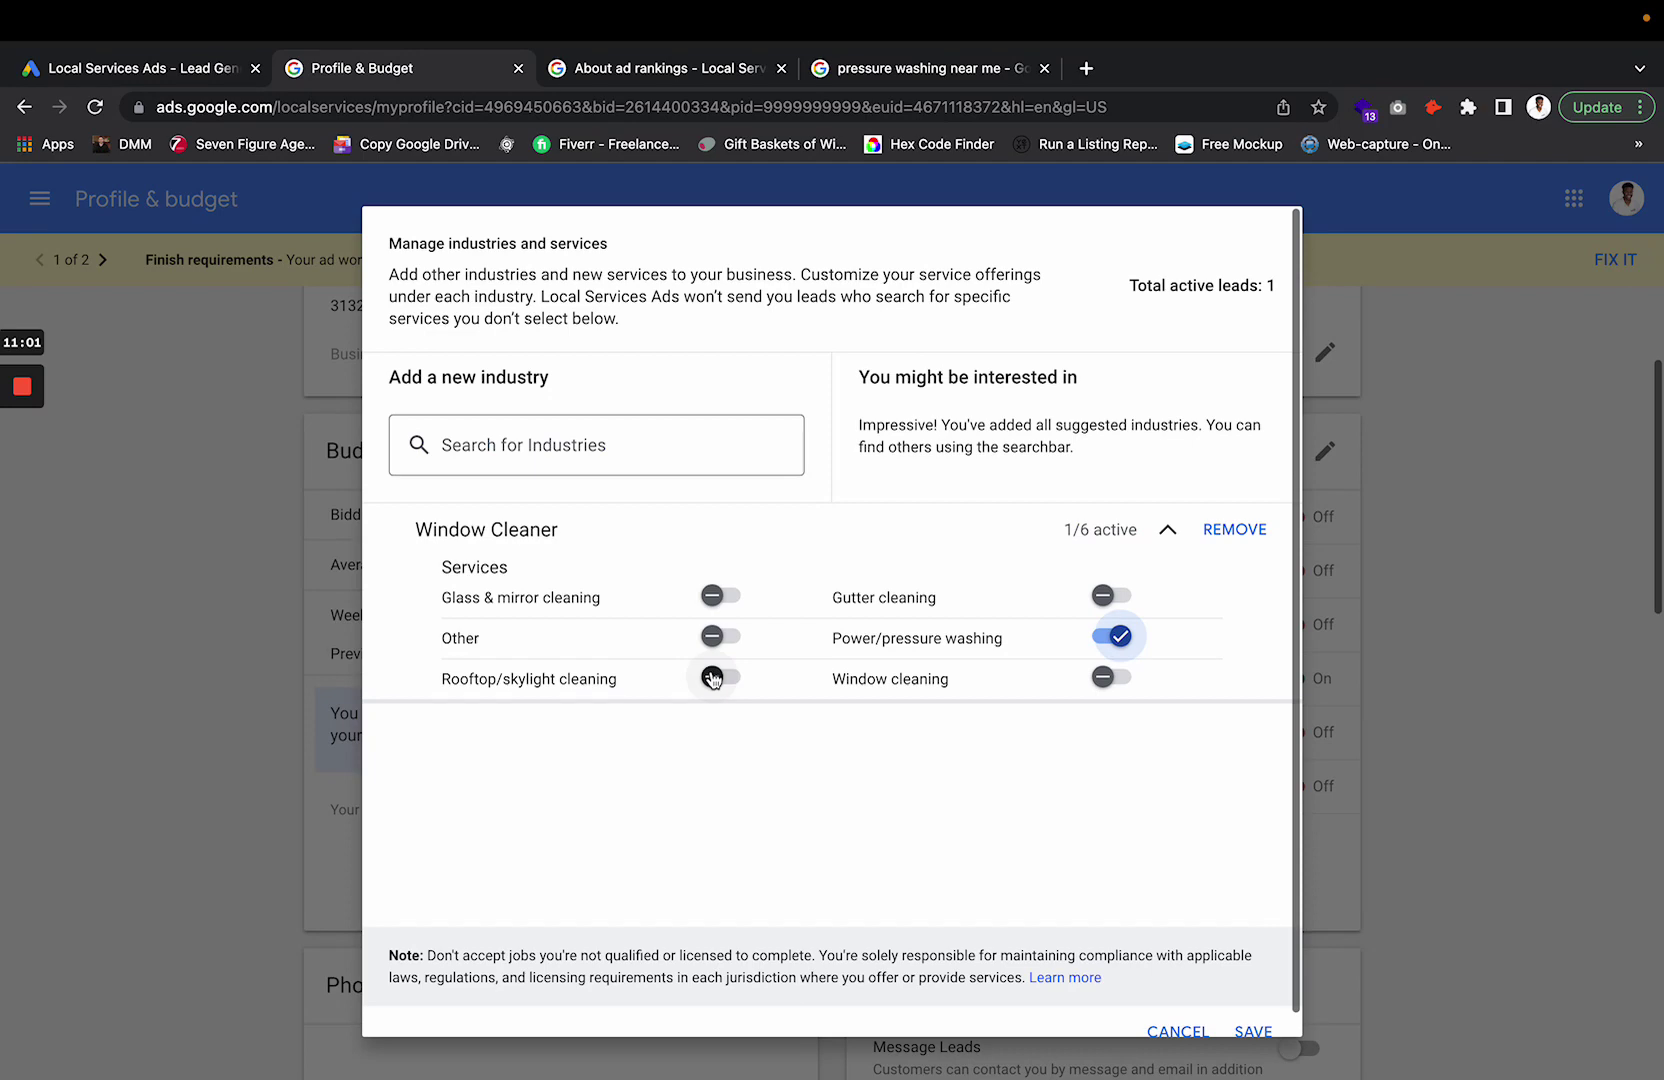
left_click(1114, 637)
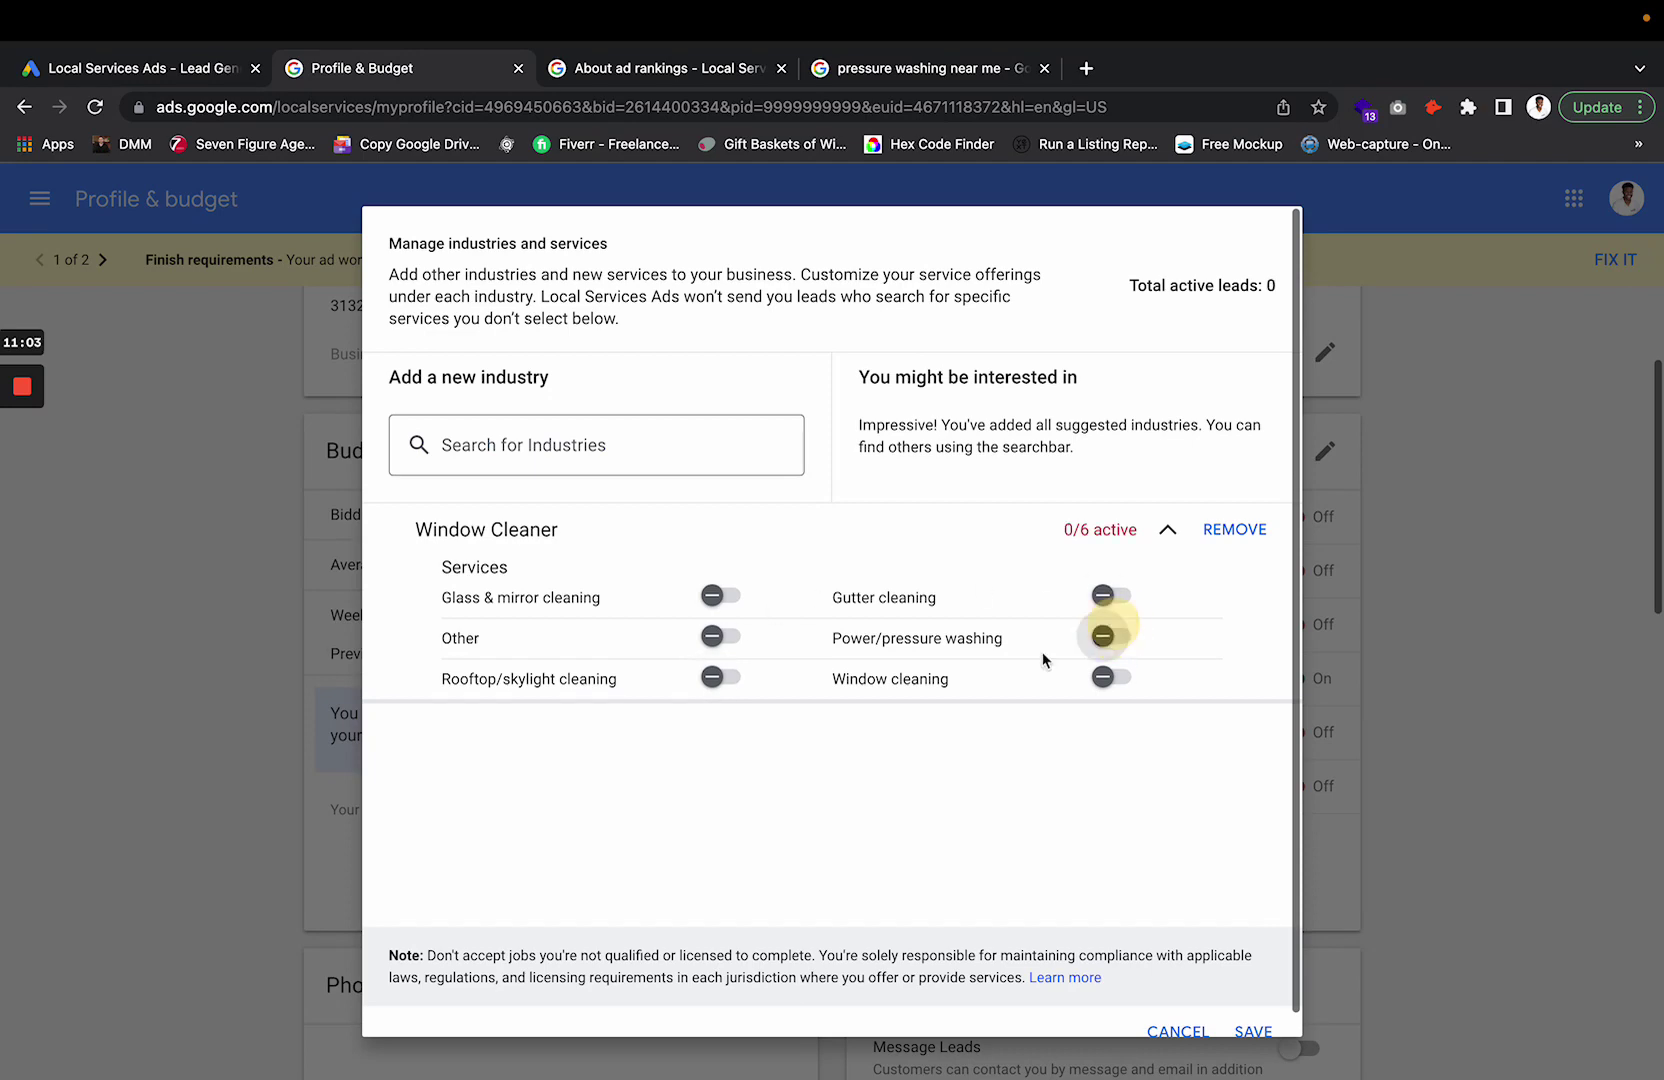
left_click(1430, 364)
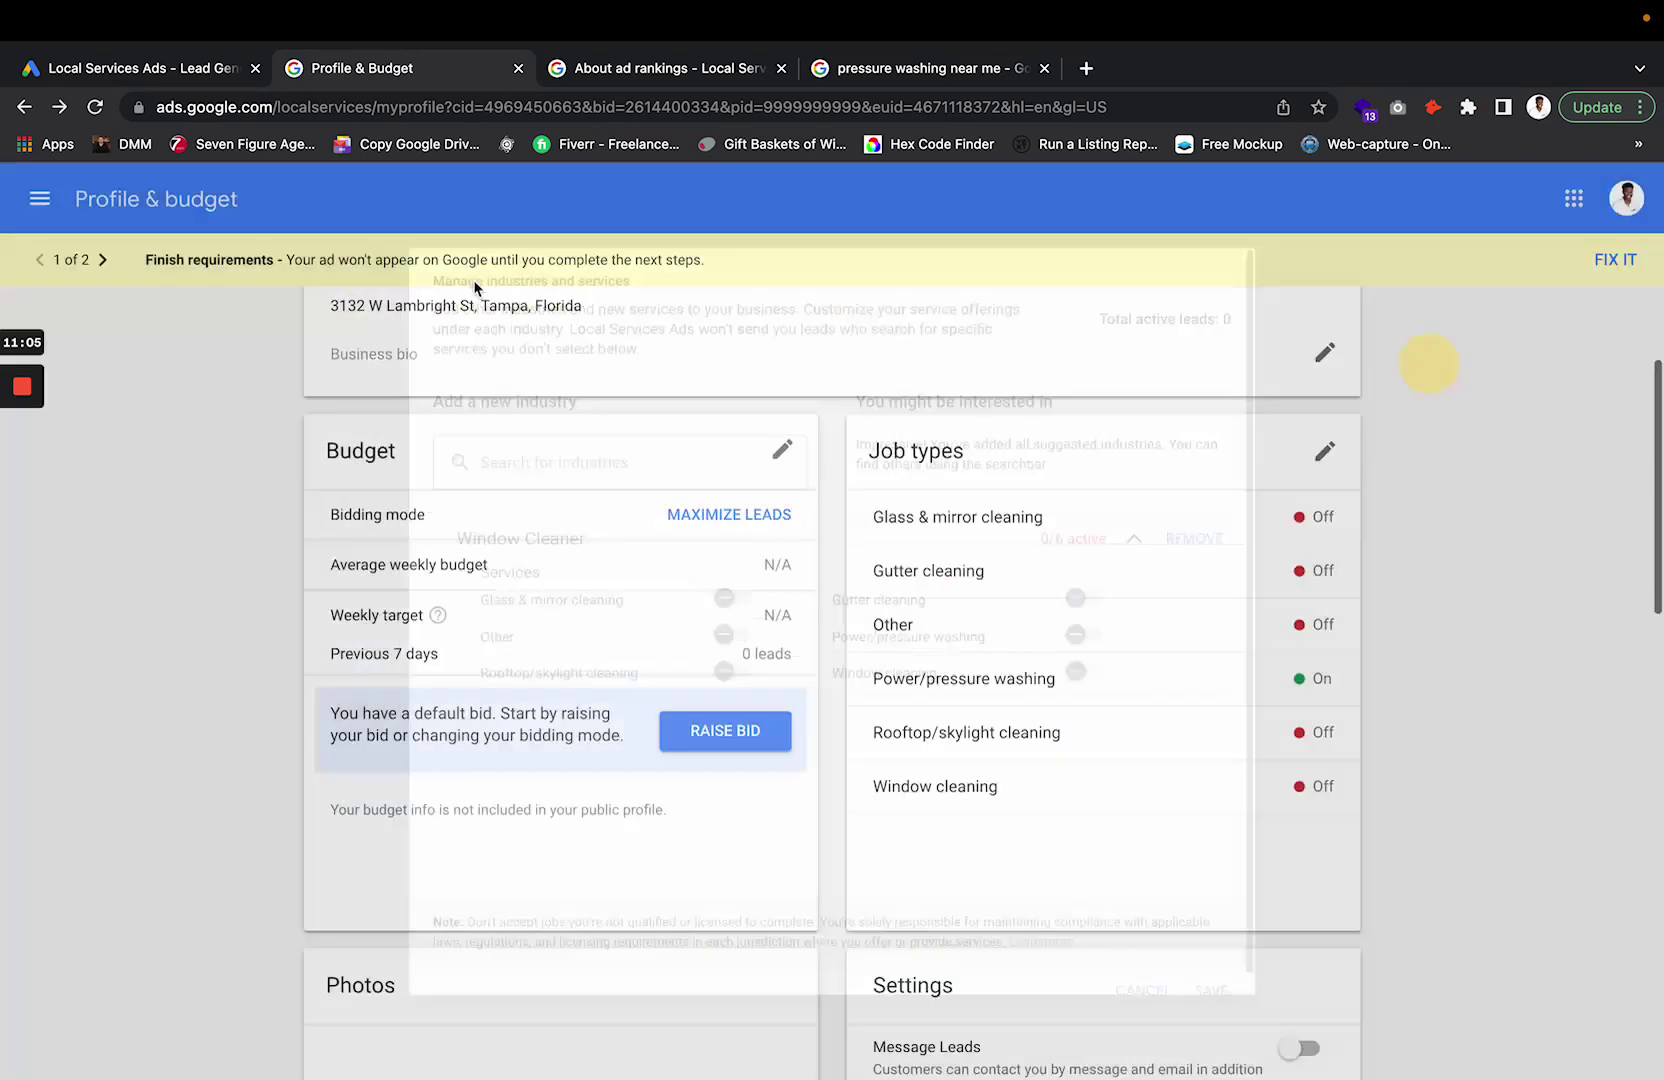
left_click(37, 197)
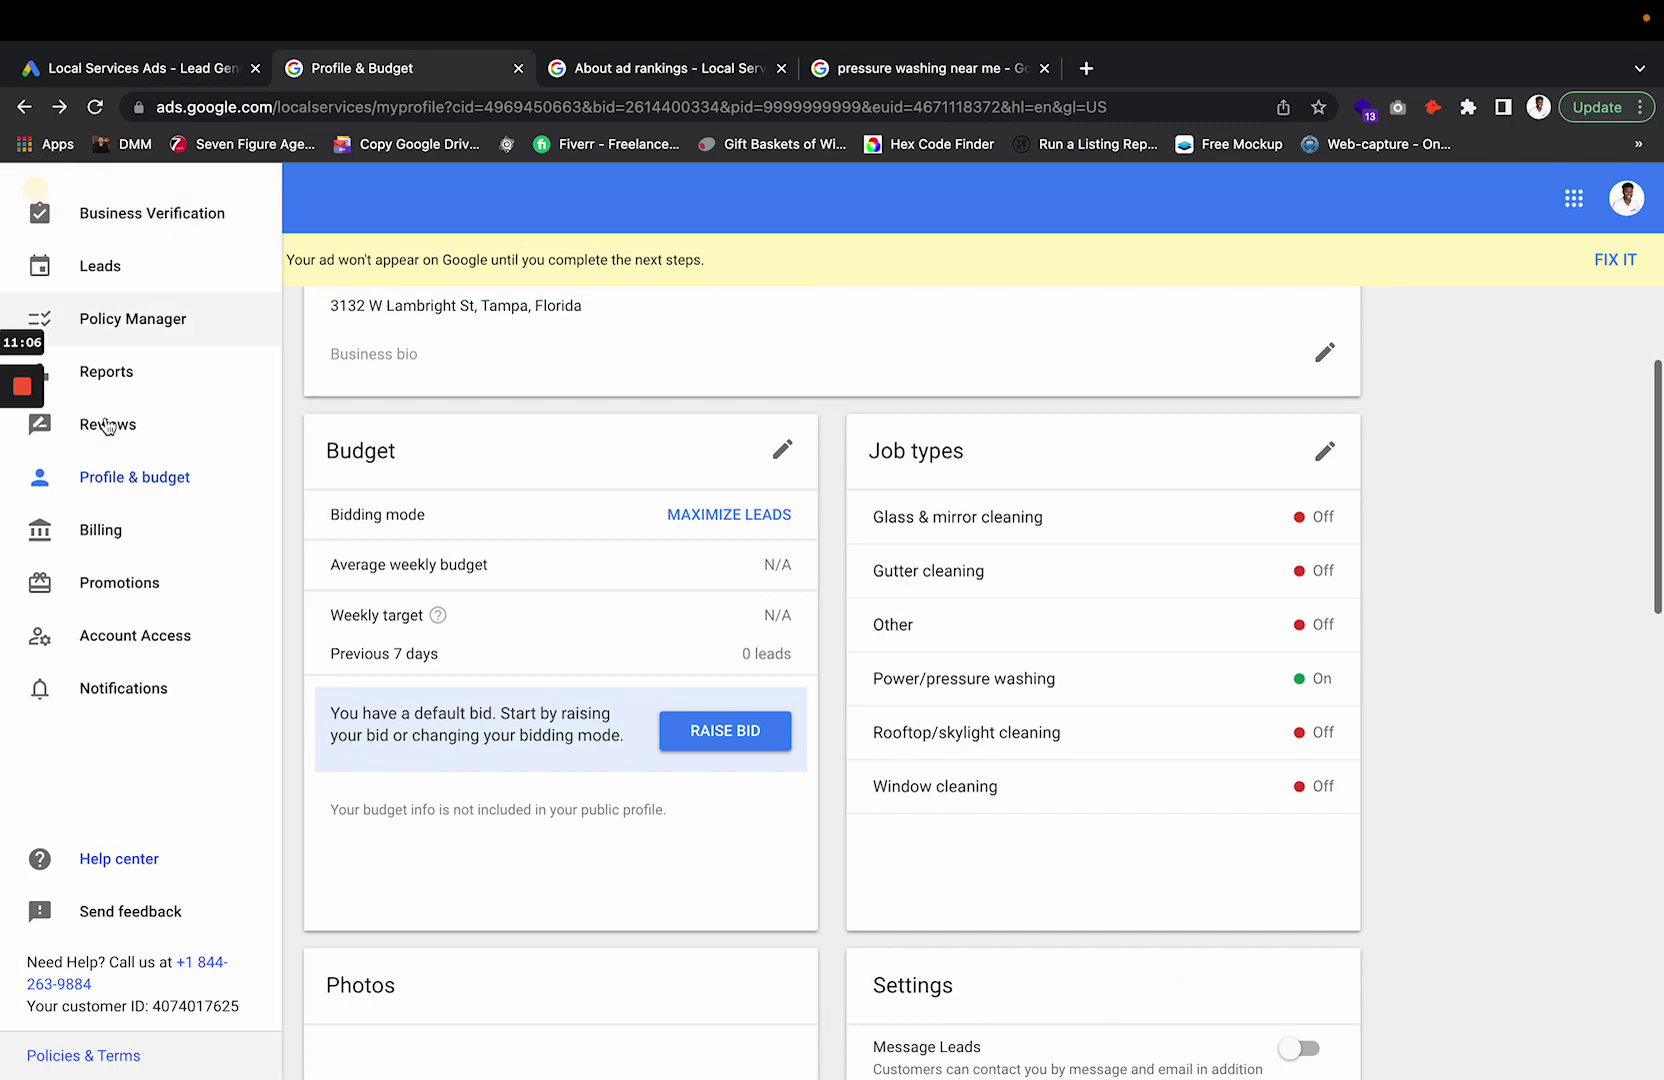
left_click(1371, 656)
Reopen the job types editor and try turning Gutter cleaning and Window cleaning on, reverting both to off.
left_click(1322, 451)
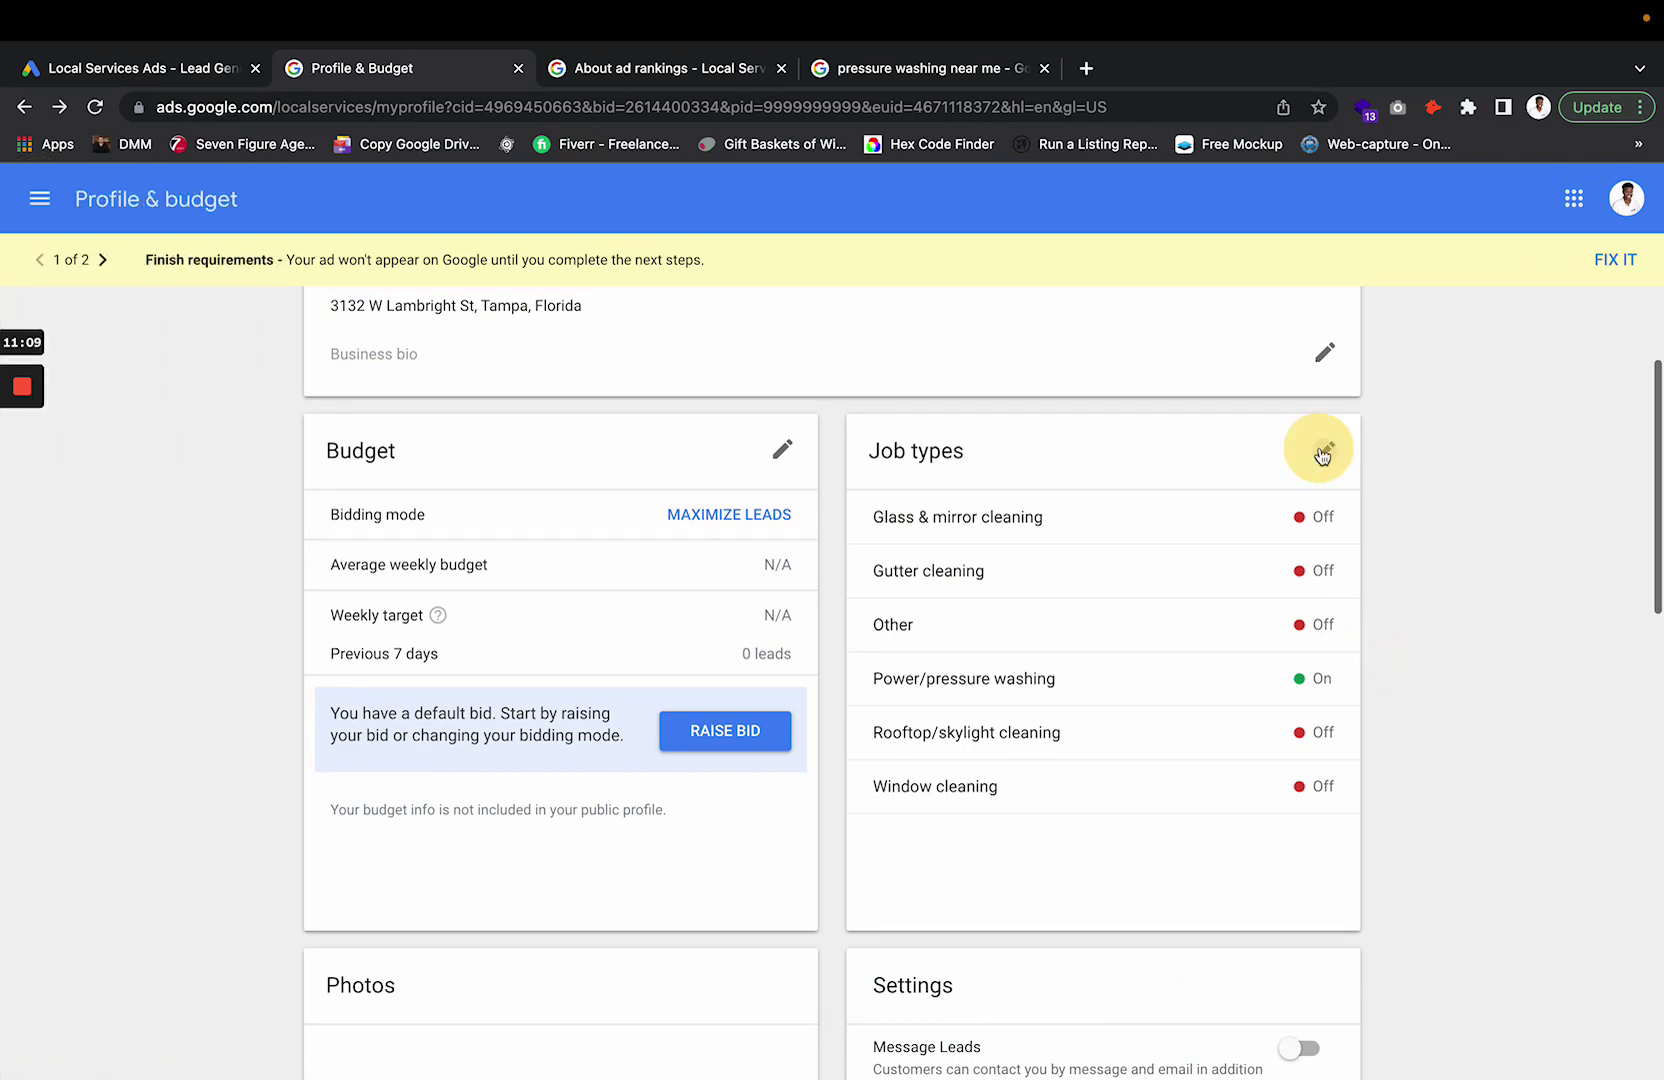
left_click(1205, 750)
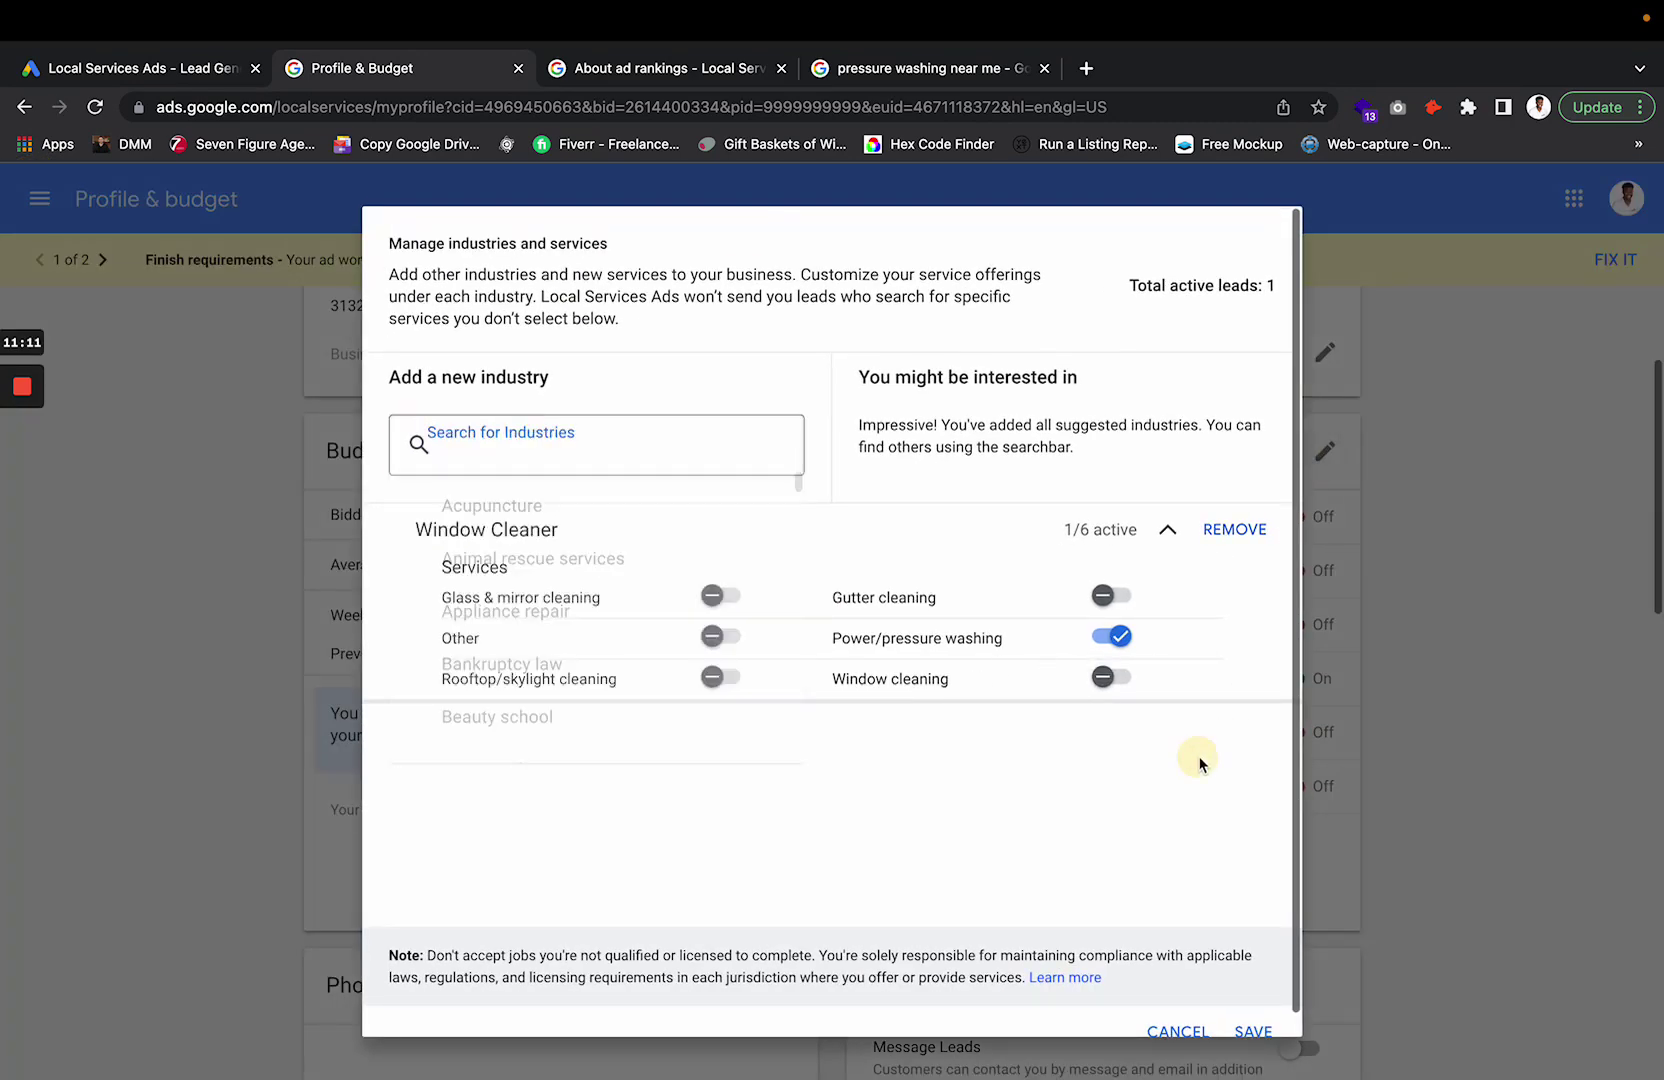
left_click(1112, 600)
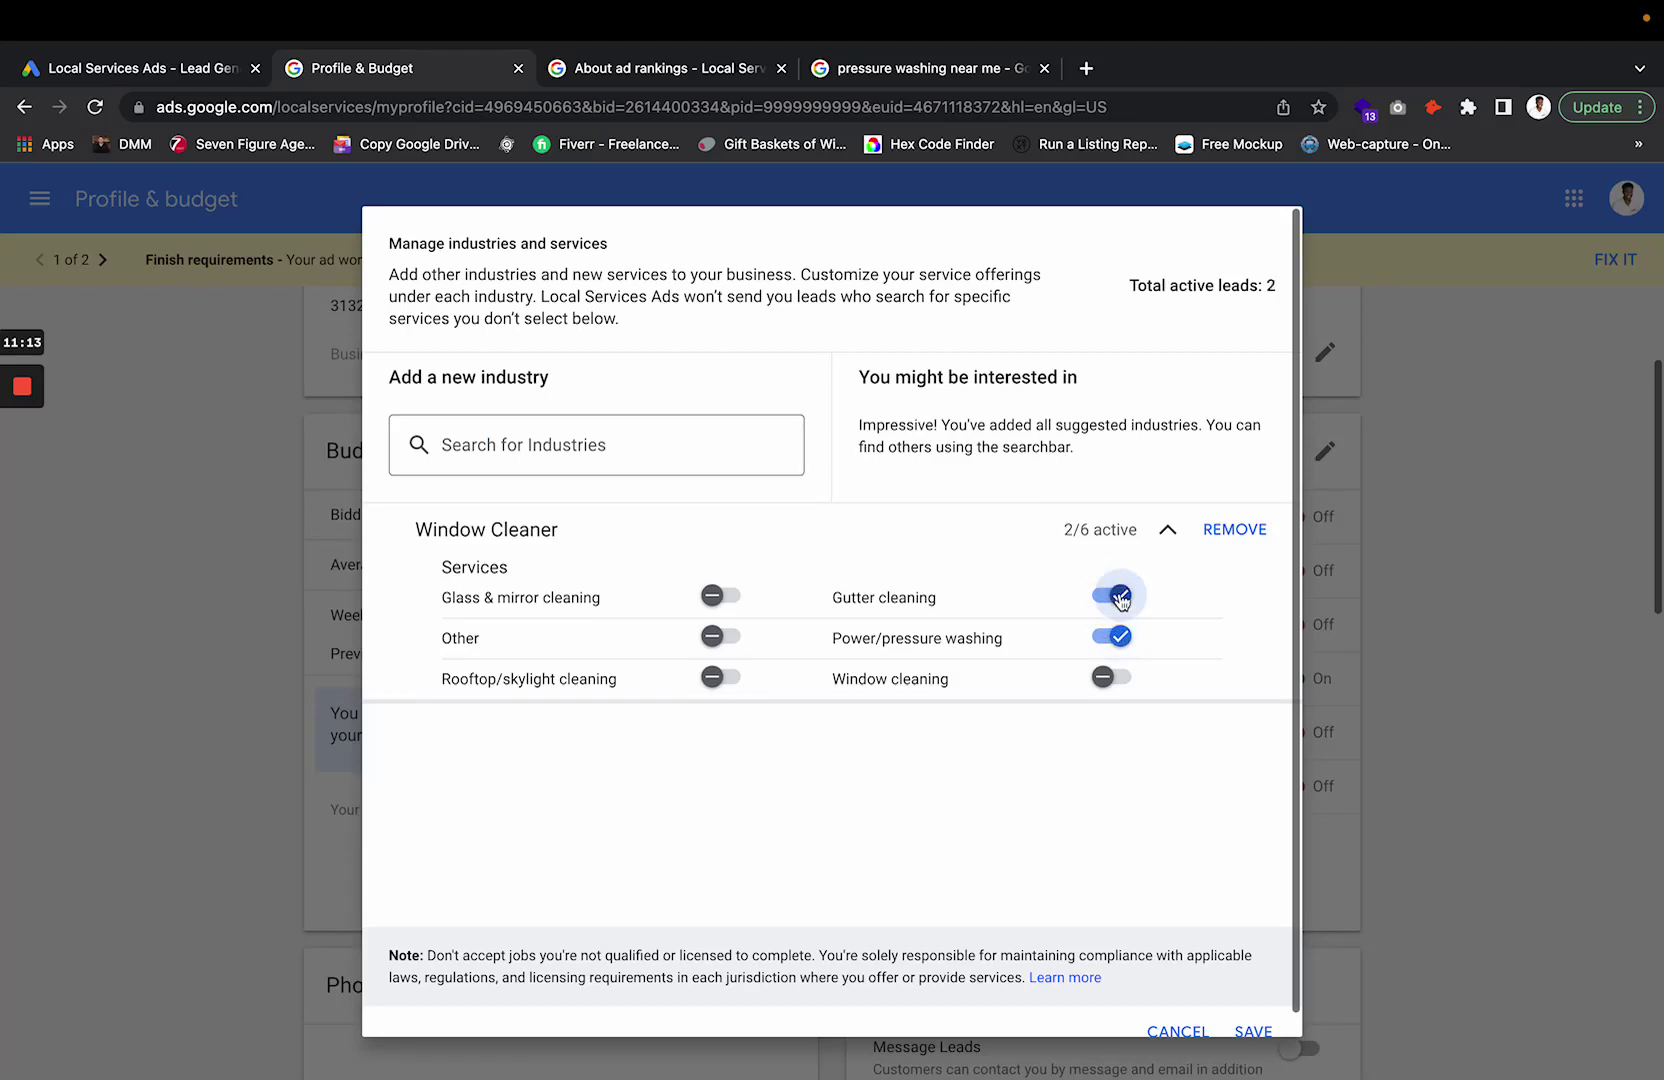
left_click(1115, 680)
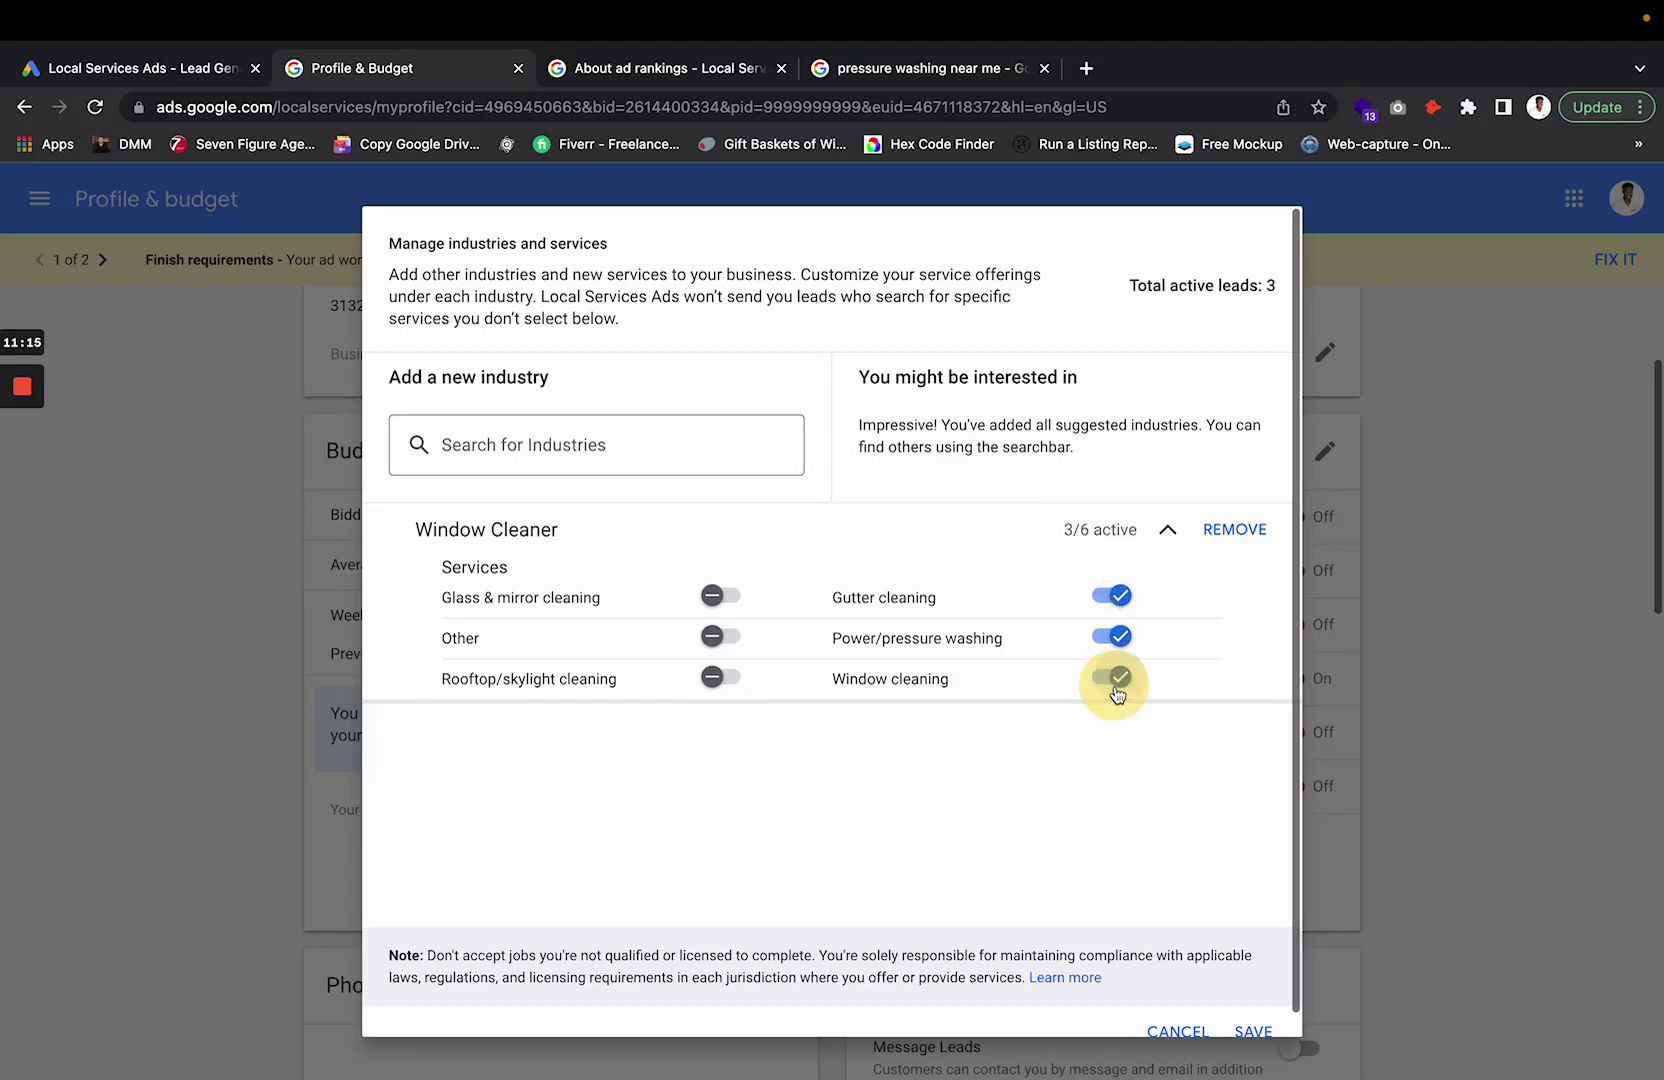
left_click(1117, 683)
left_click(1108, 594)
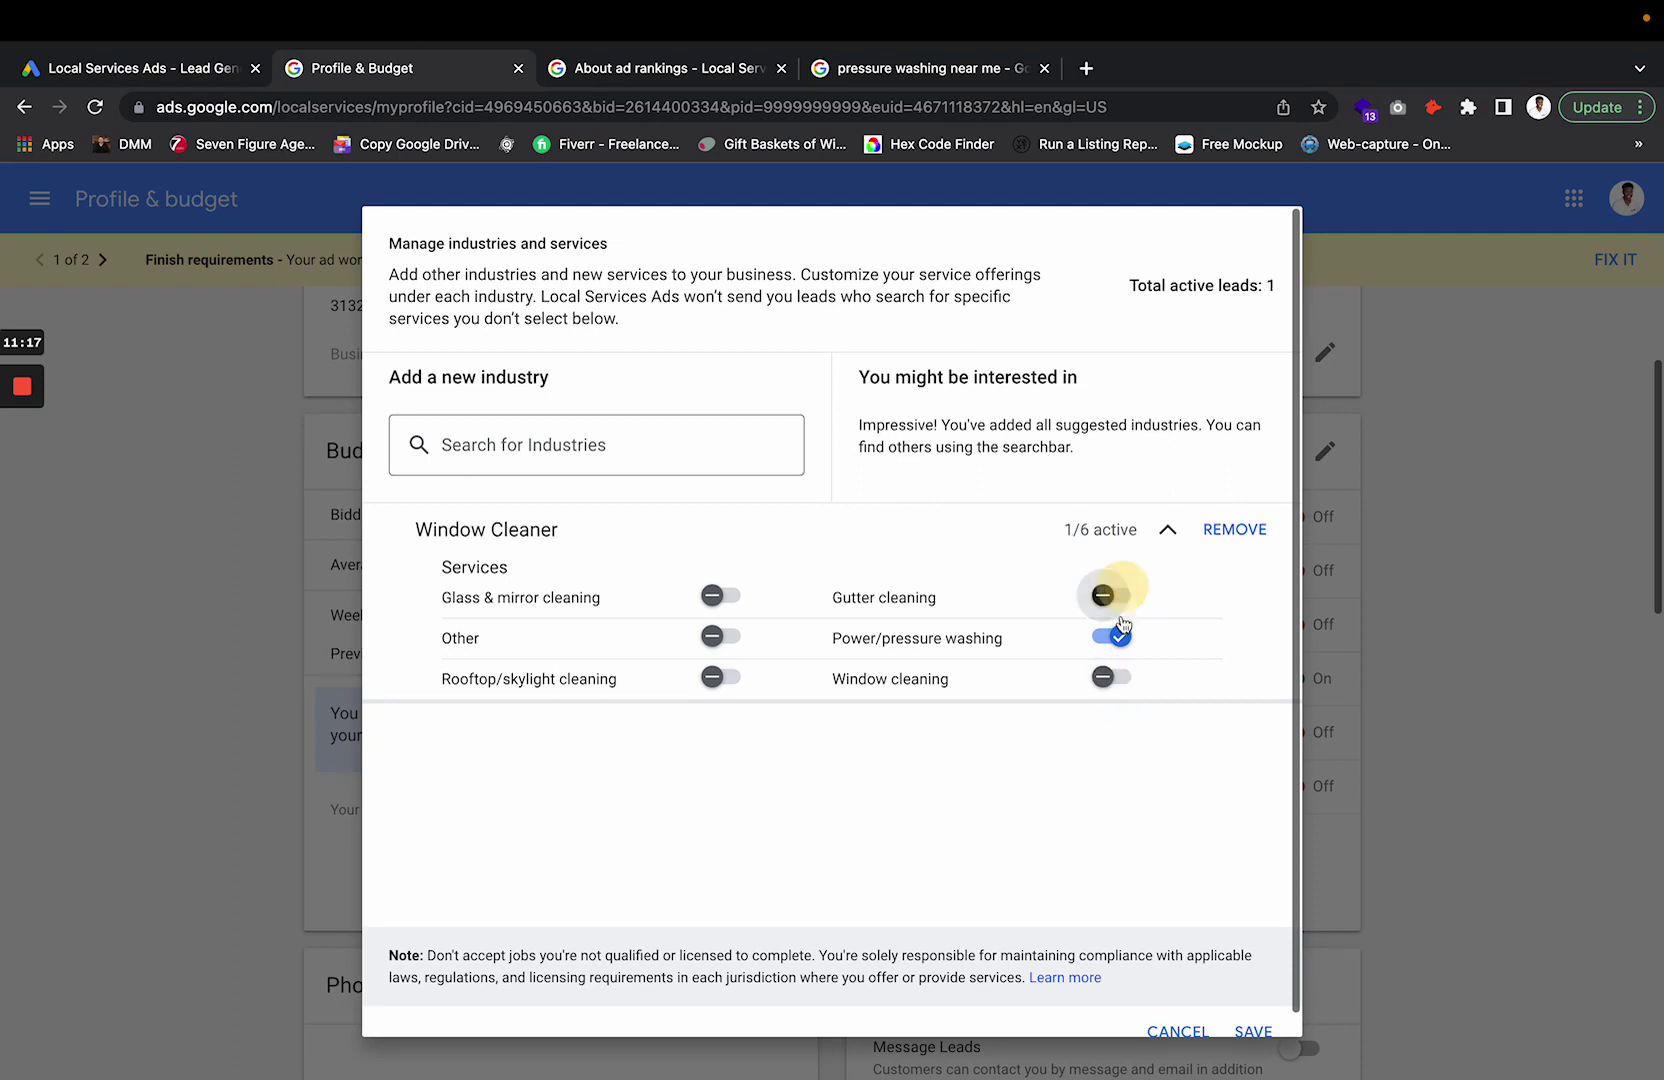
Turn off Power/pressure washing, try to save with no active job types, and highlight the message about the required minimum.
left_click(1116, 637)
scroll(1120, 645, "down", 1)
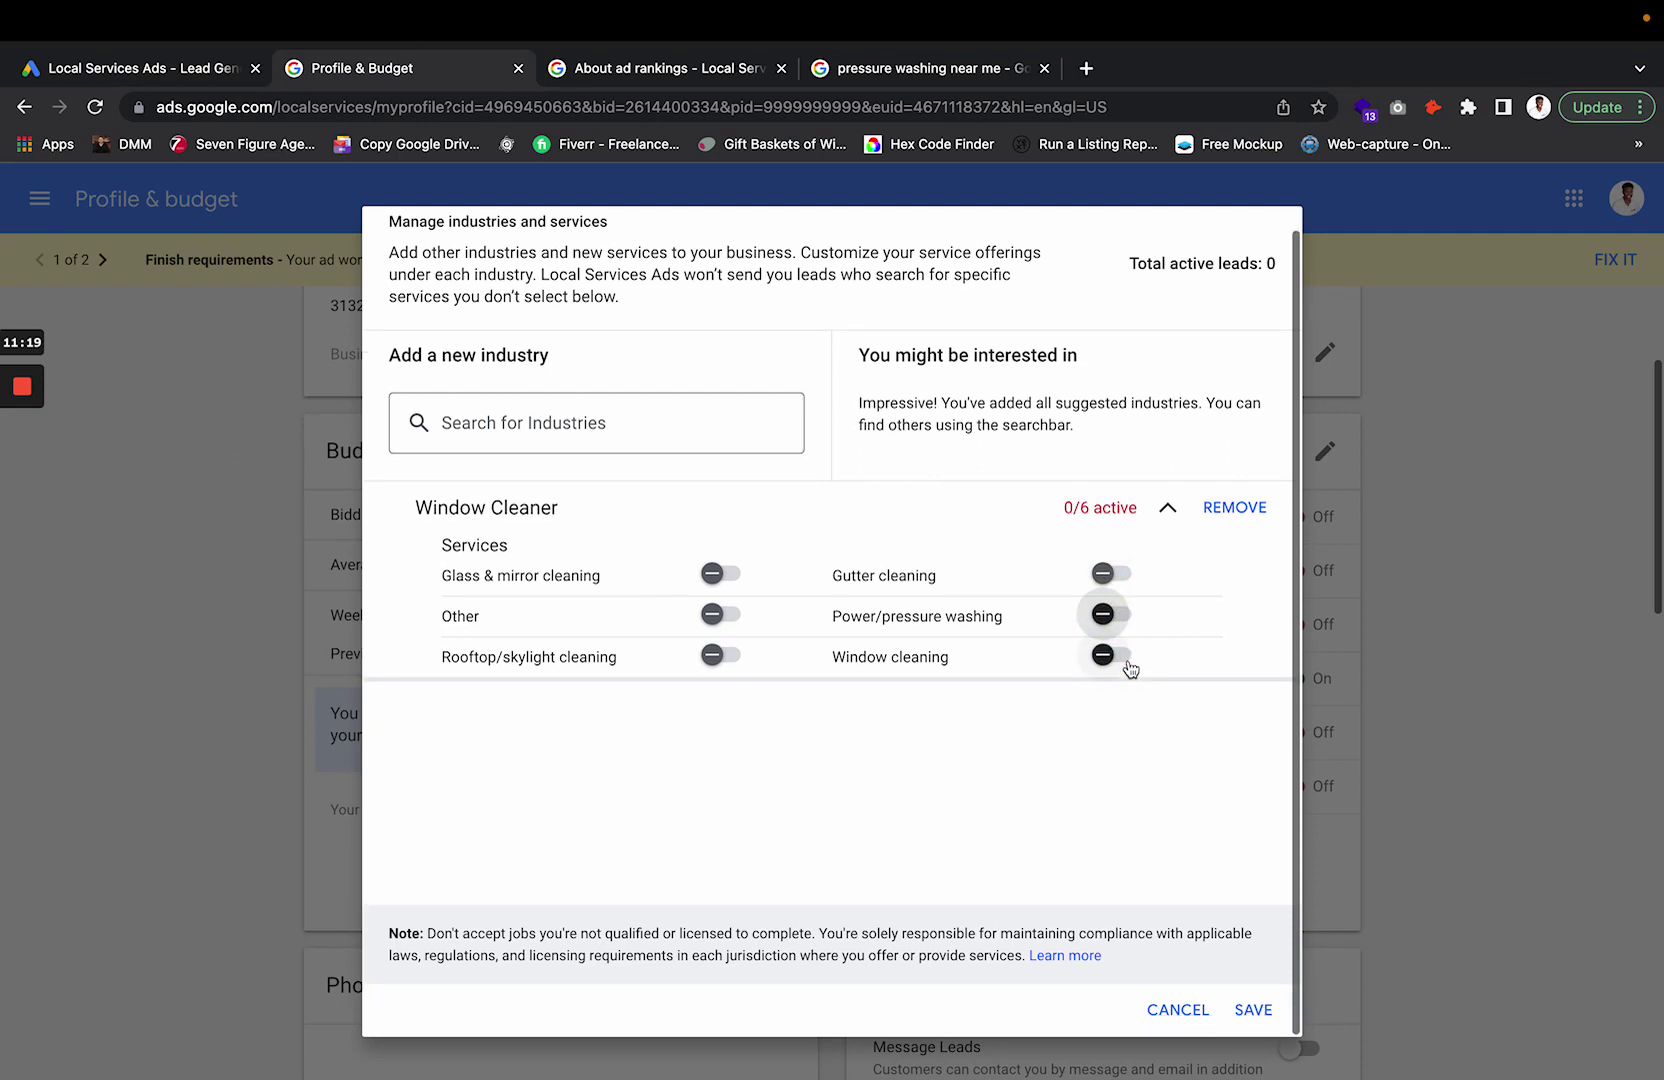
left_click(1253, 1010)
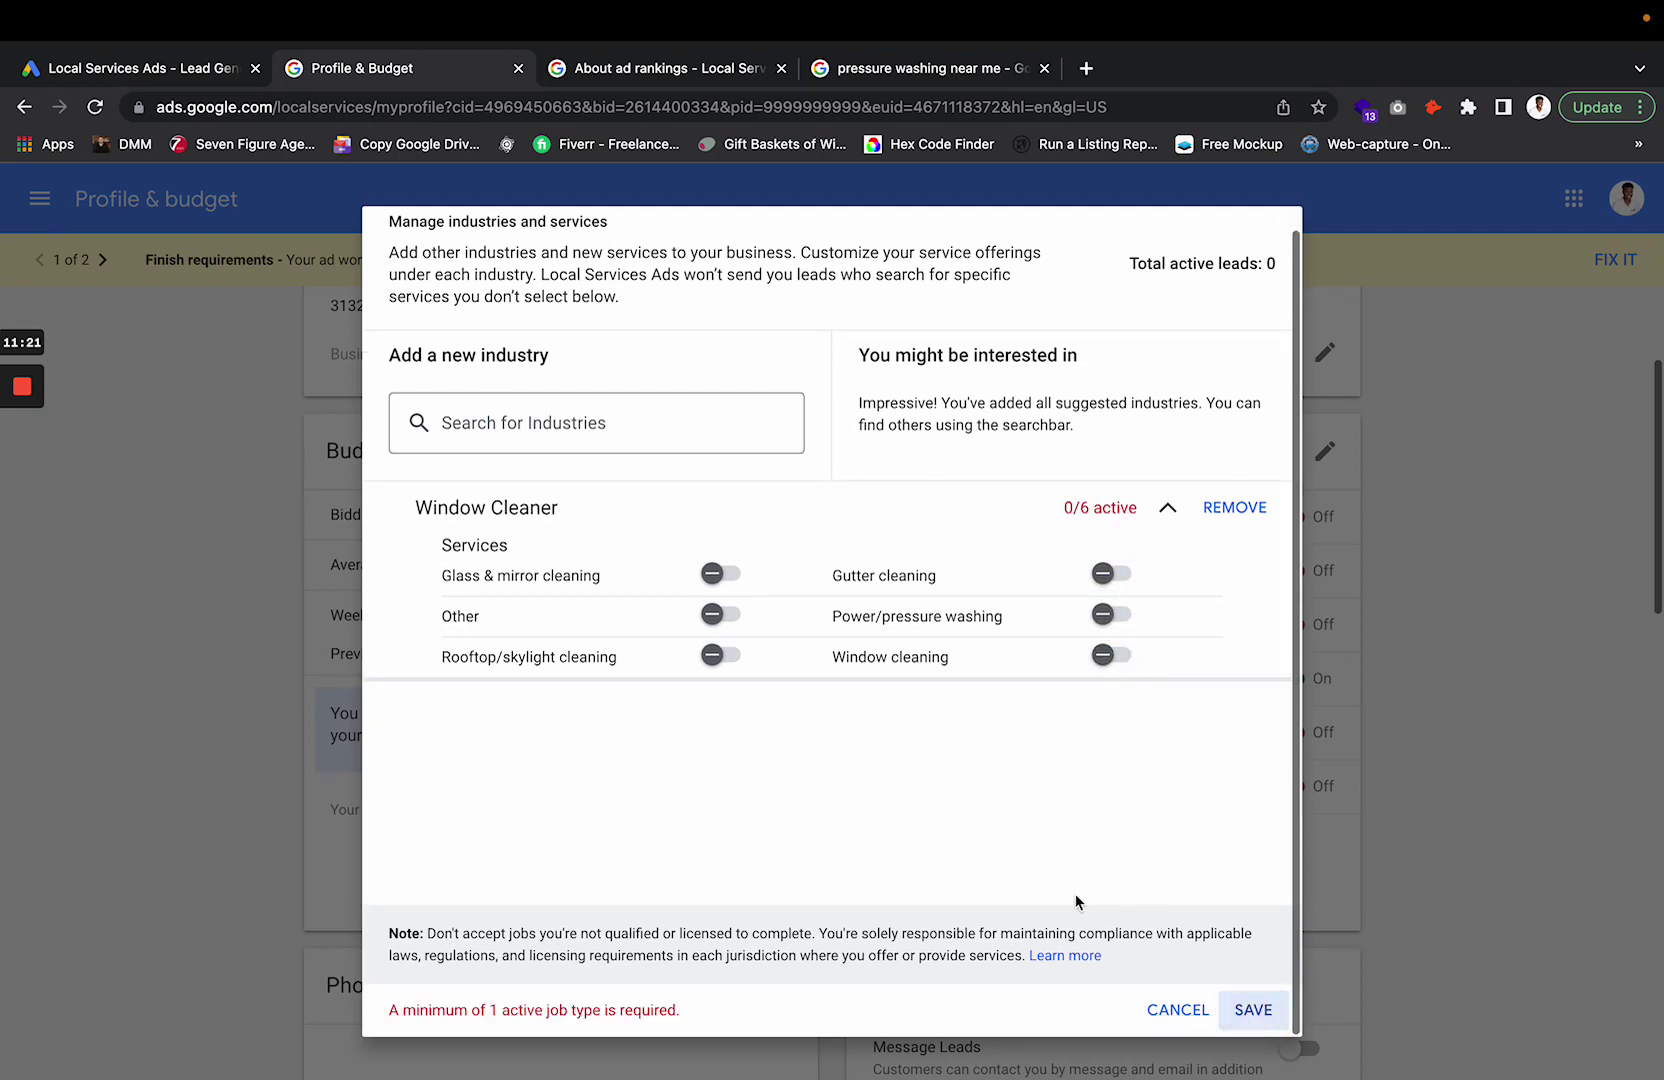
scroll(920, 672, "up", 1)
scroll(917, 680, "down", 1)
triple_click(560, 1010)
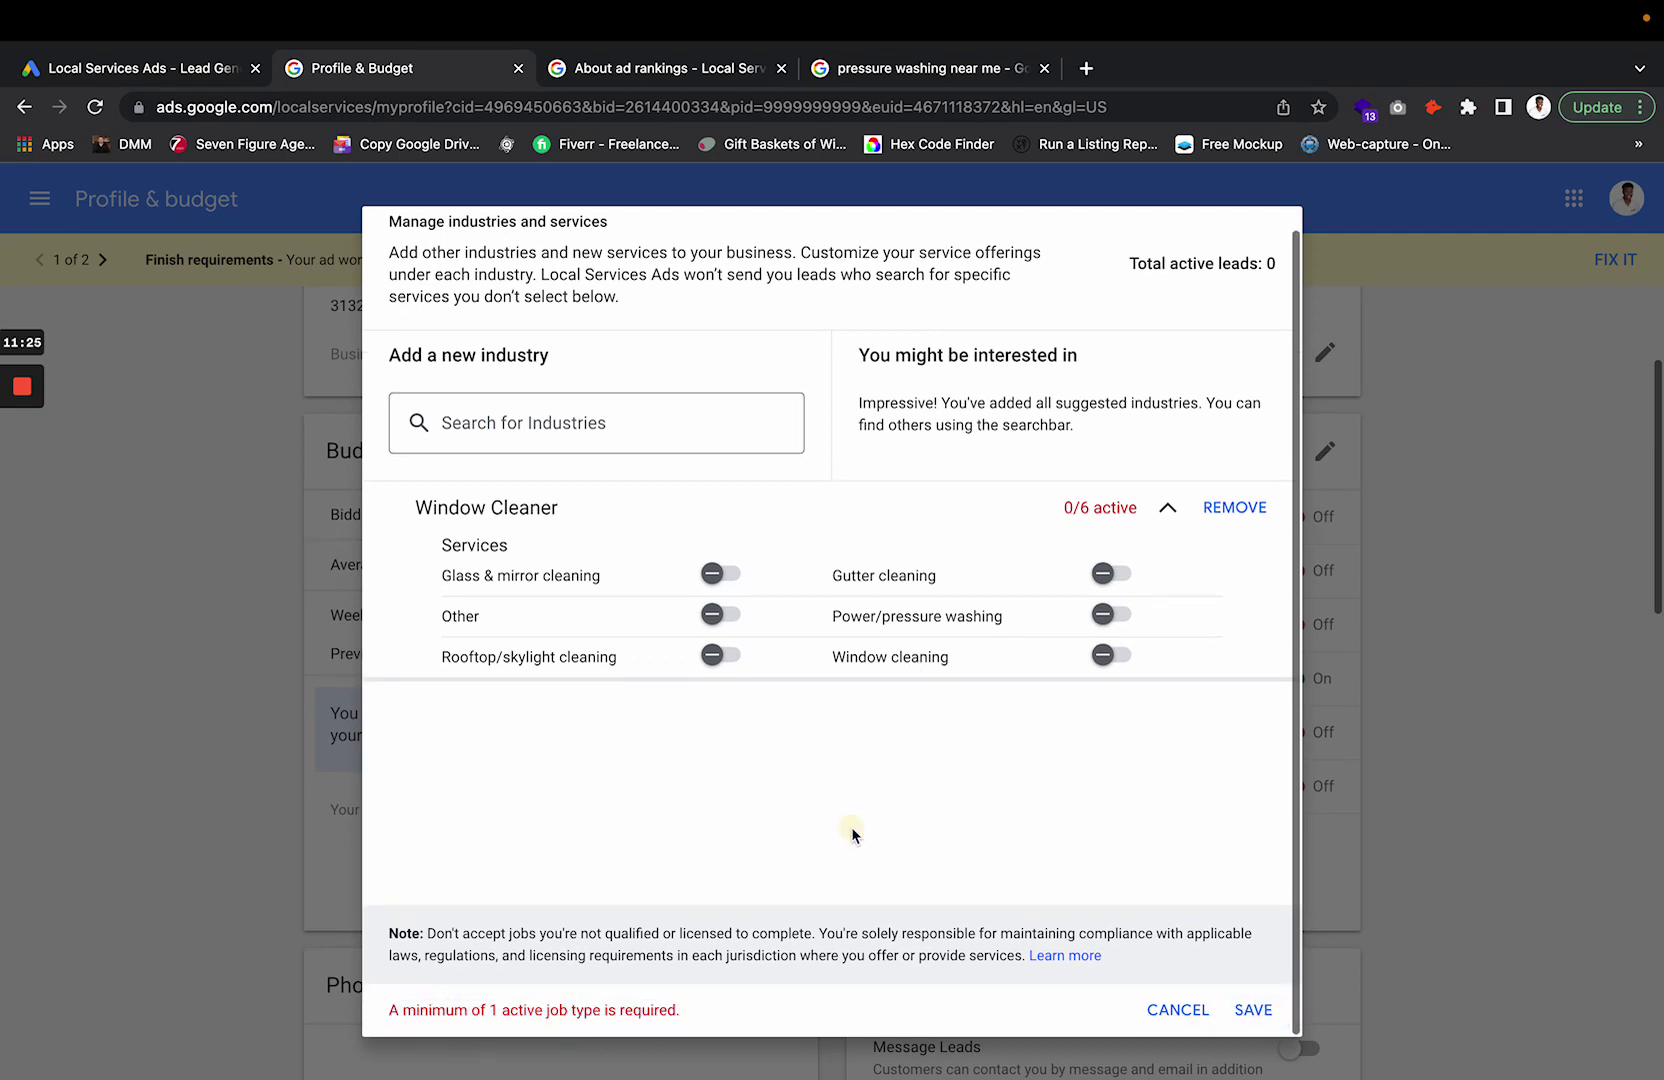
Turn Power/pressure washing back on and save the job types.
scroll(800, 790, "up", 1)
left_click(1112, 638)
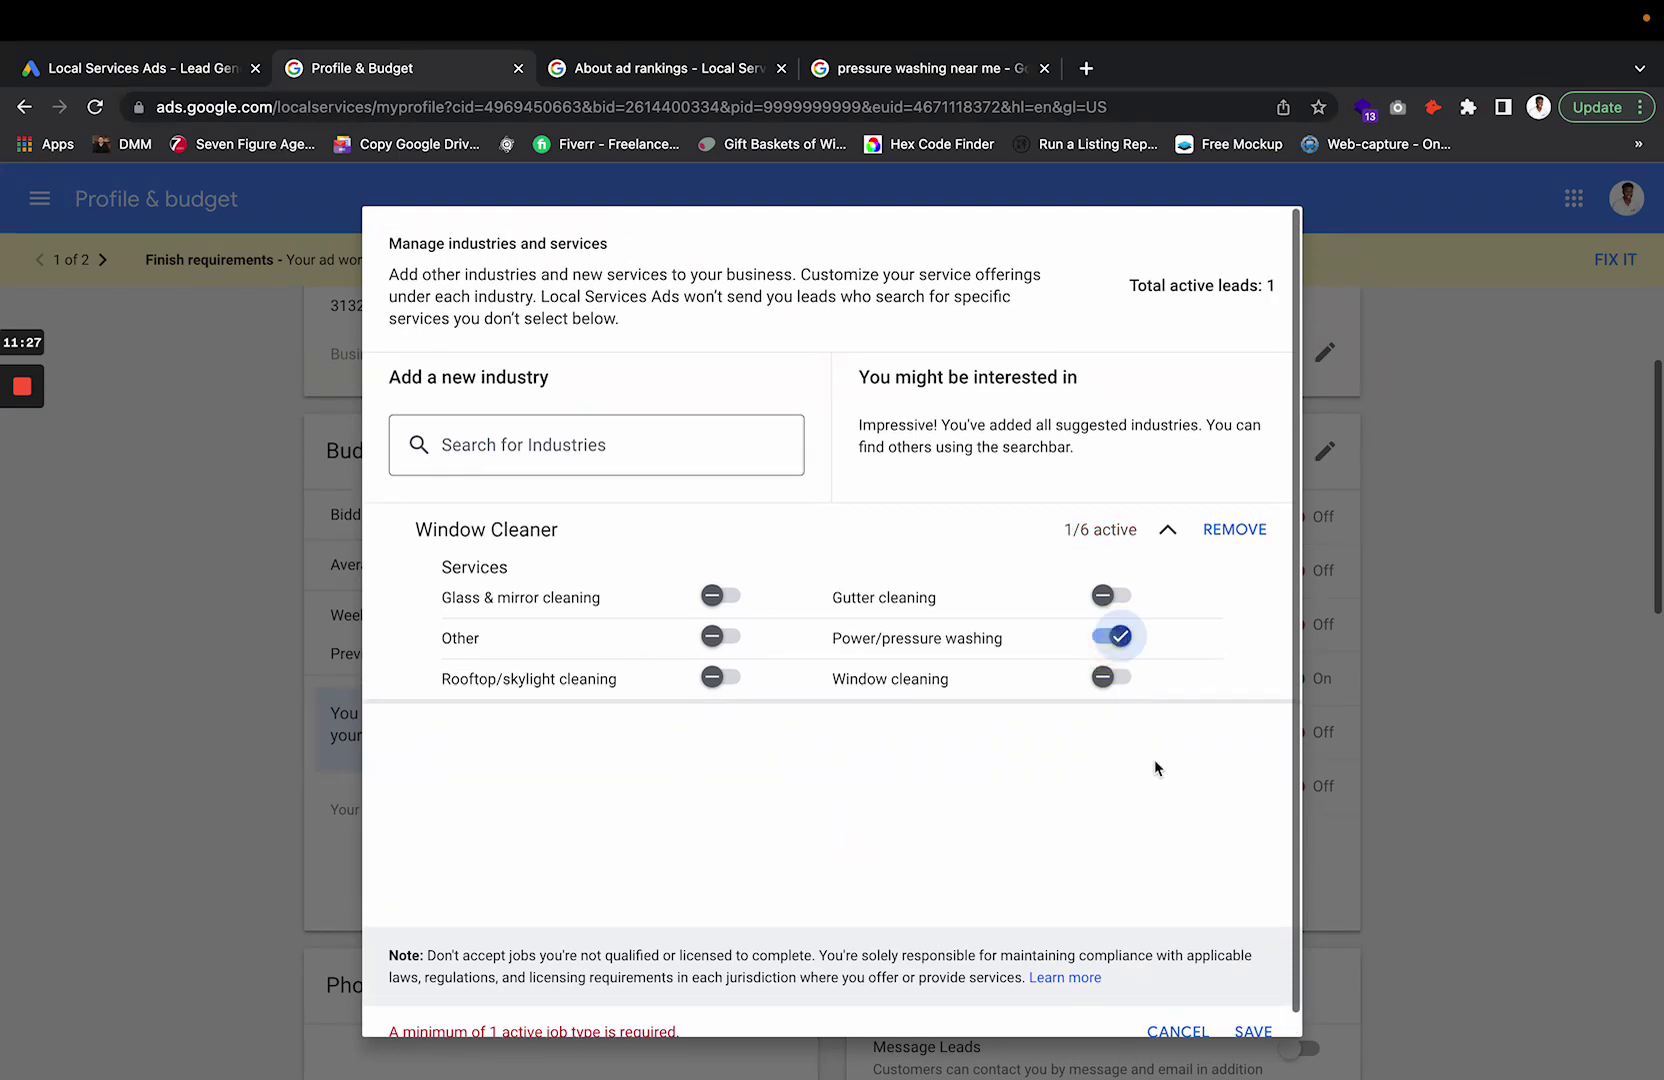
scroll(1181, 824, "down", 1)
left_click(1252, 1010)
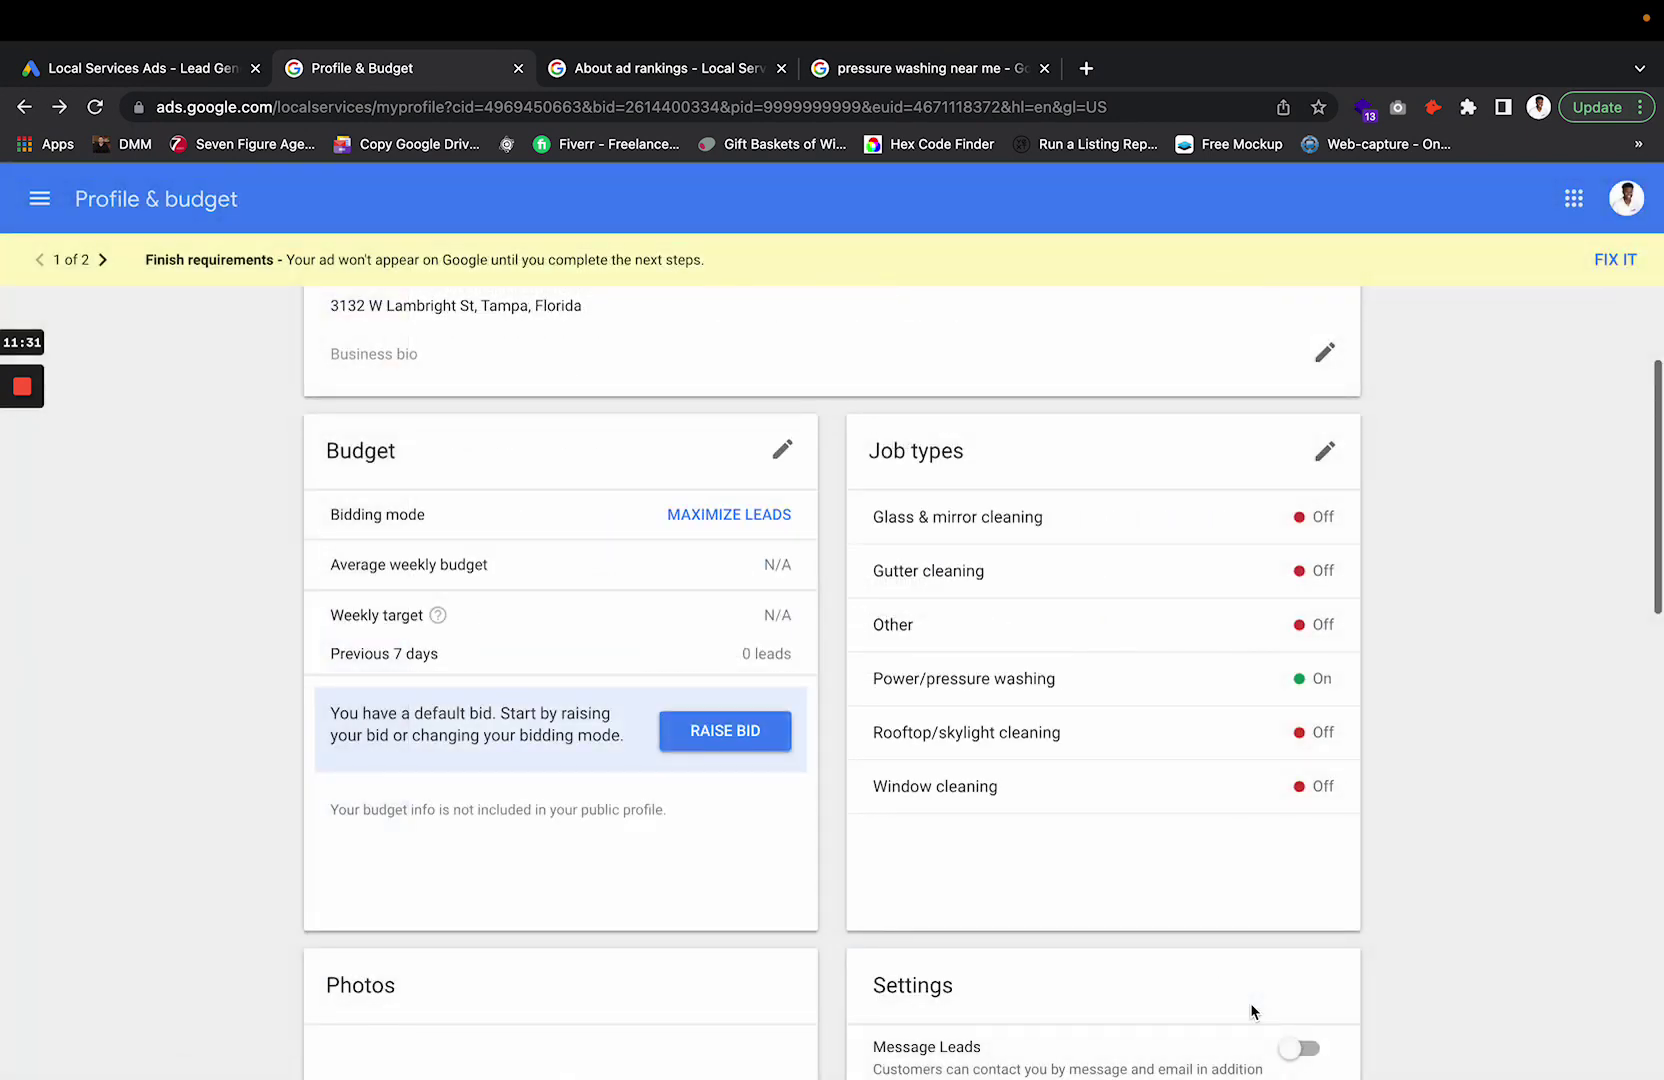
Open the job types editor, dismiss the industry suggestions and highlight the Power/pressure washing service.
left_click(1325, 451)
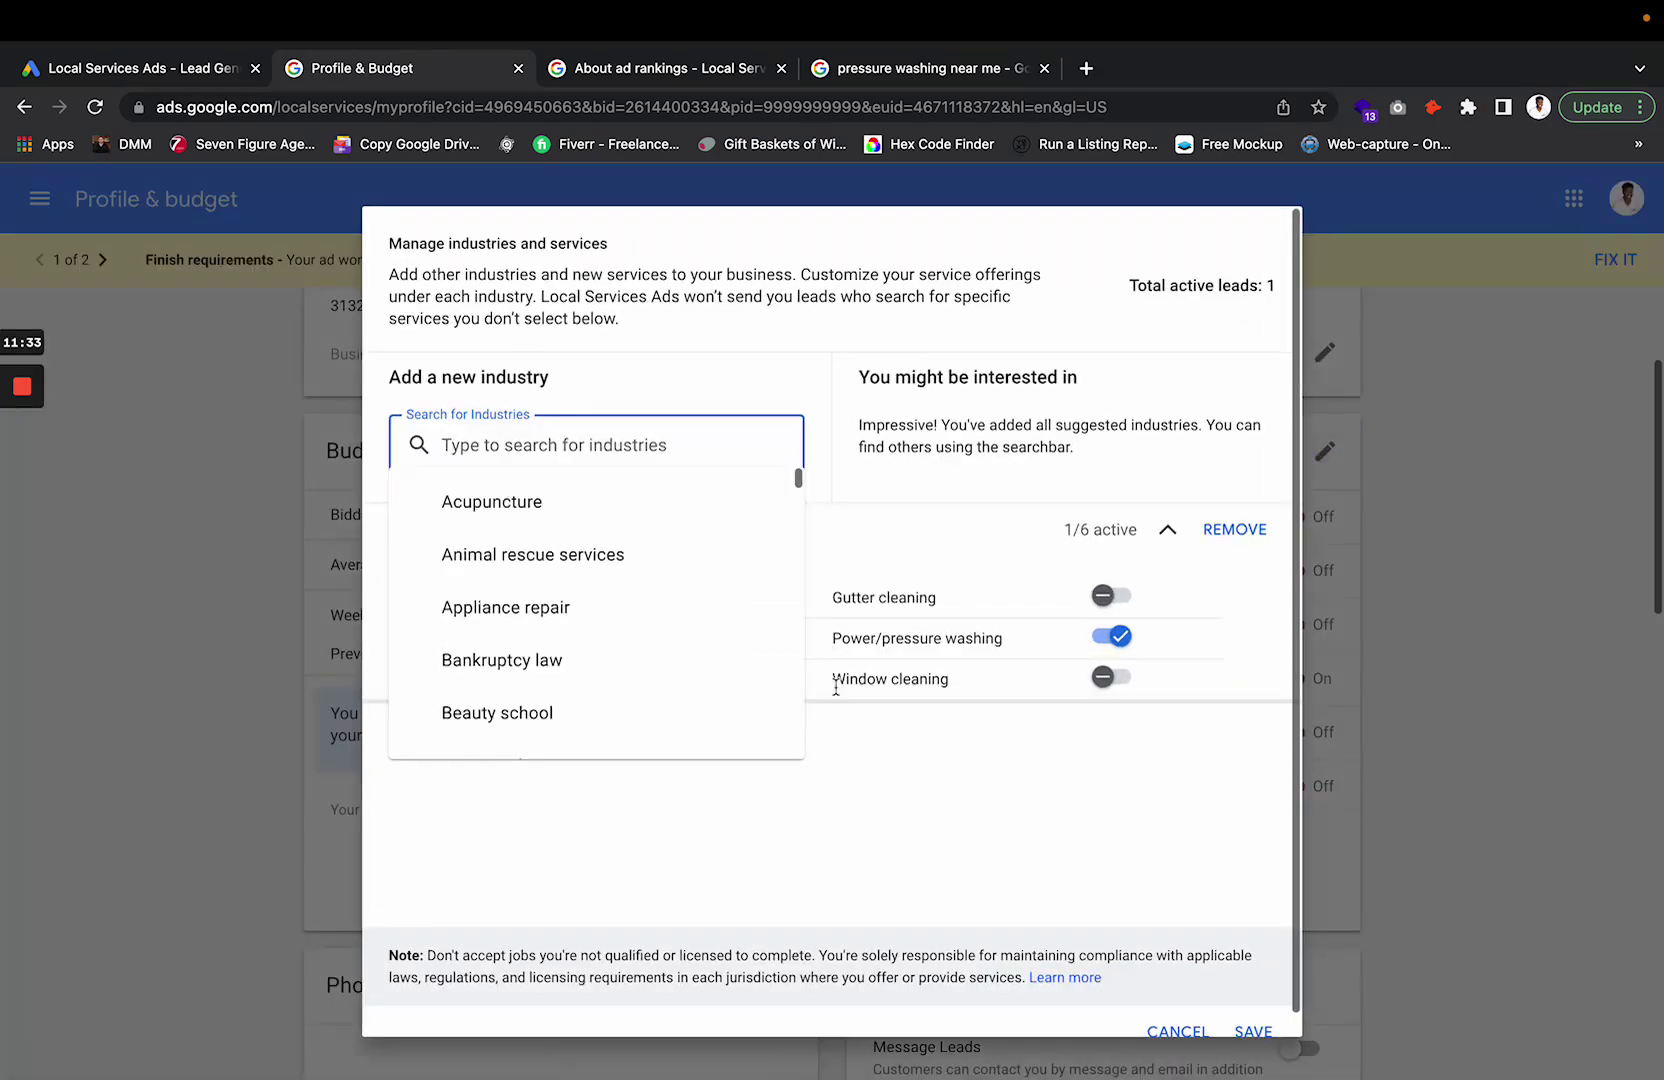
left_click(1017, 855)
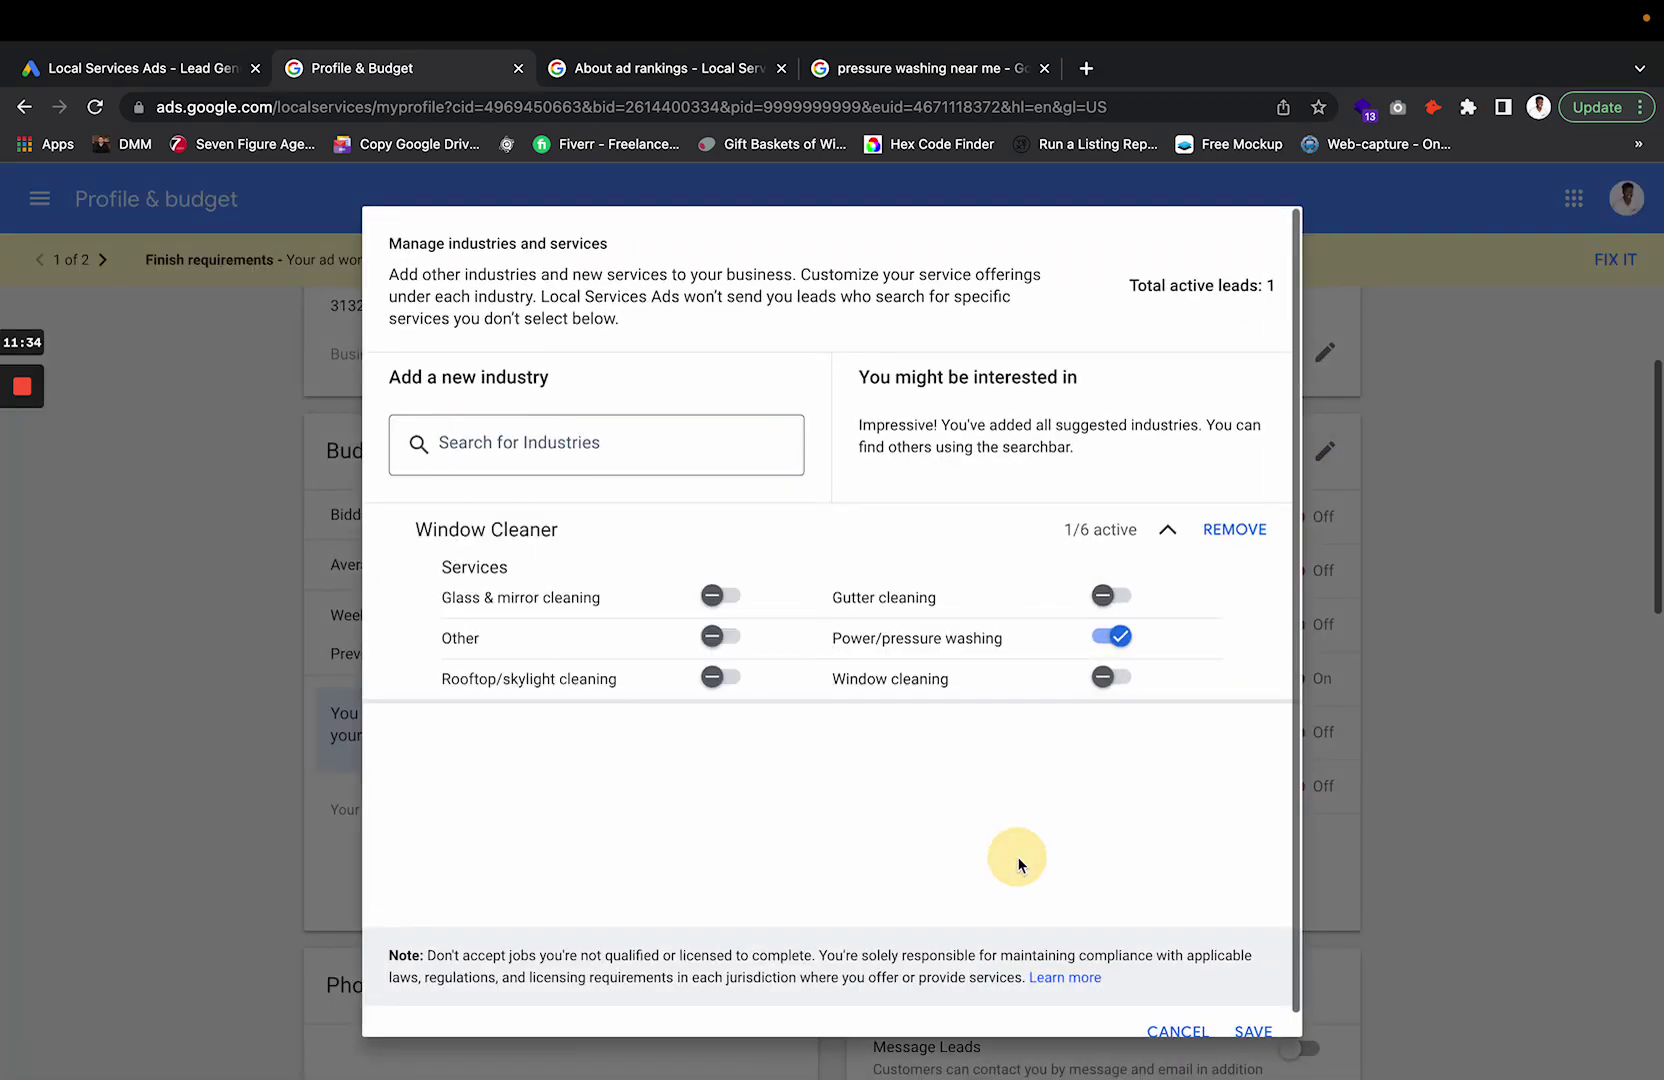
triple_click(911, 633)
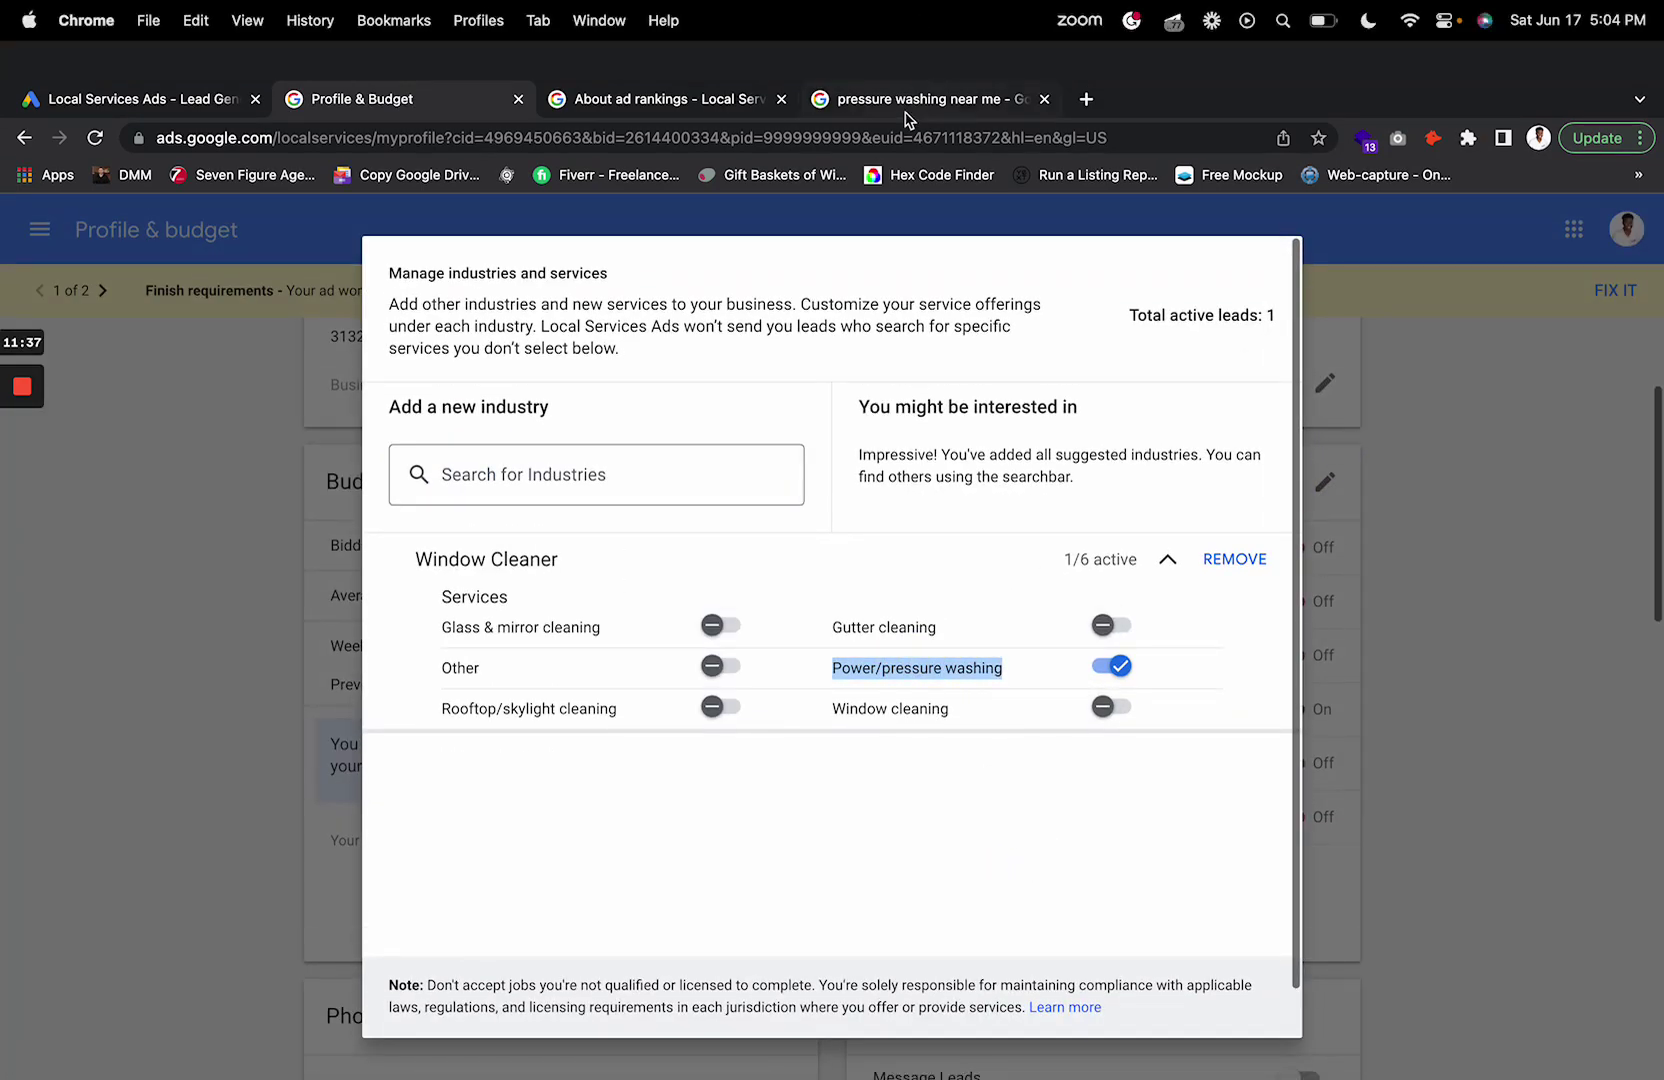
Examine the Google Guaranteed window cleaner ads in the "pressure washing near me" search results.
left_click(906, 110)
scroll(433, 660, "down", 6)
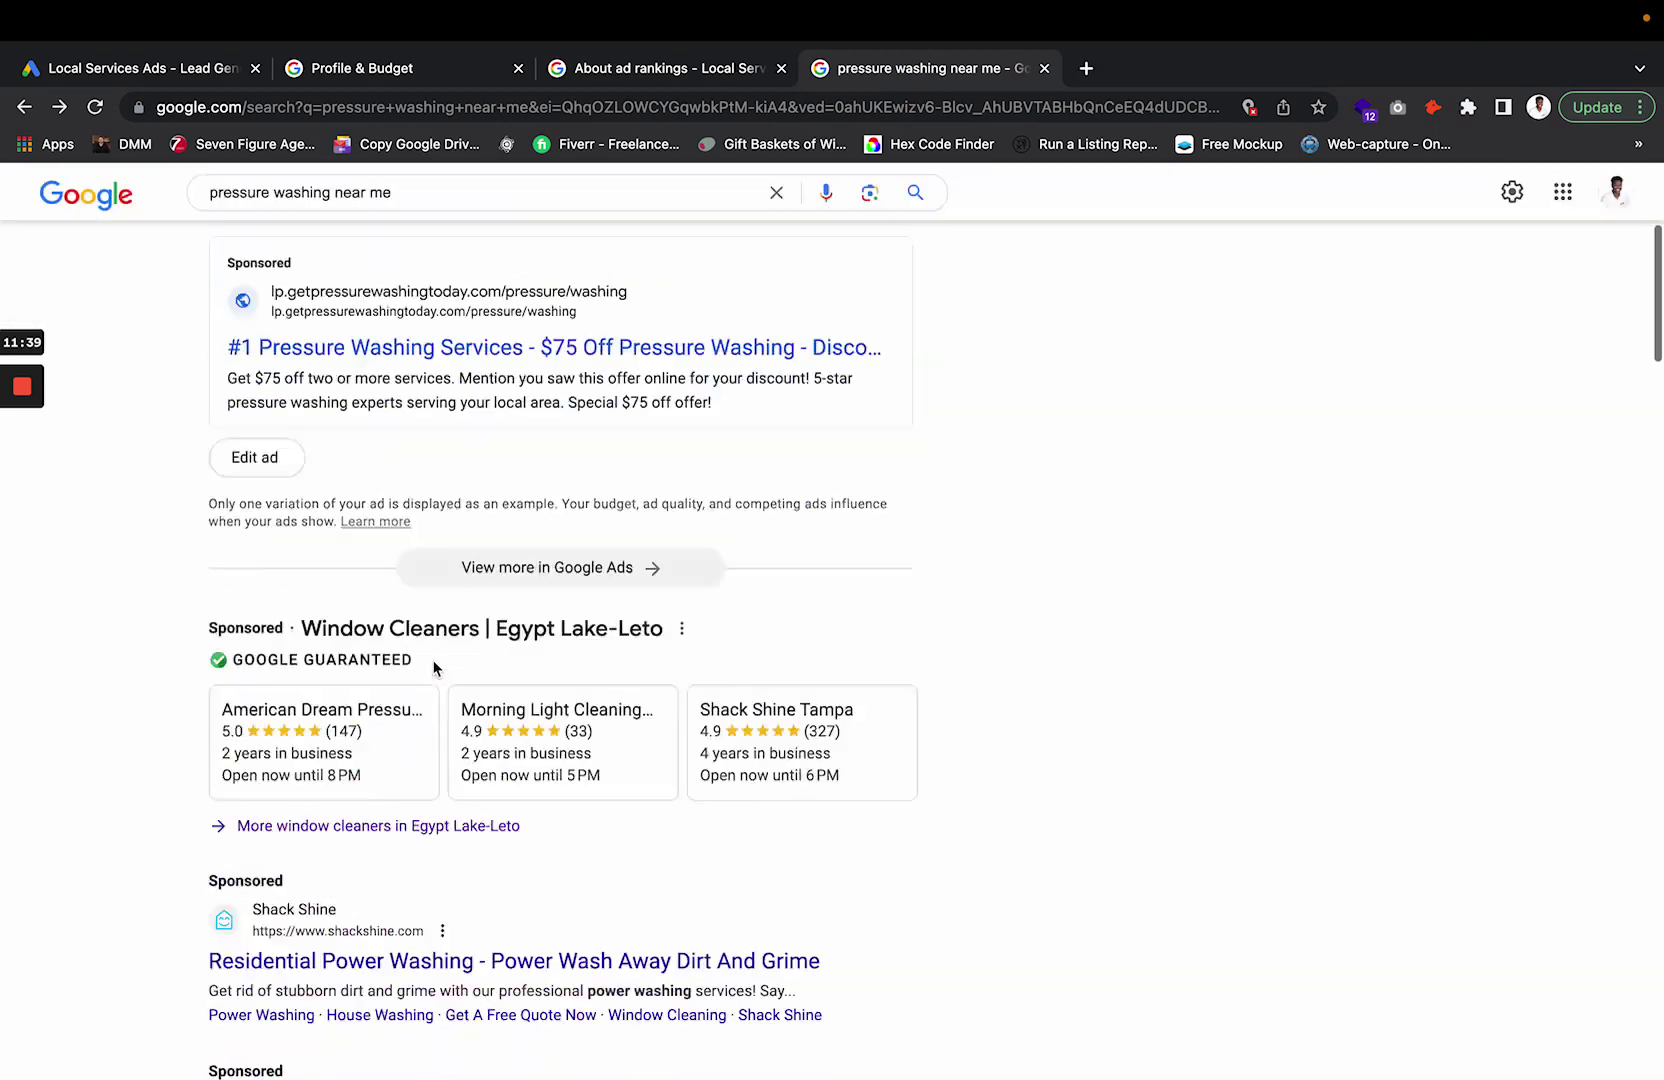
mouse_move(757, 555)
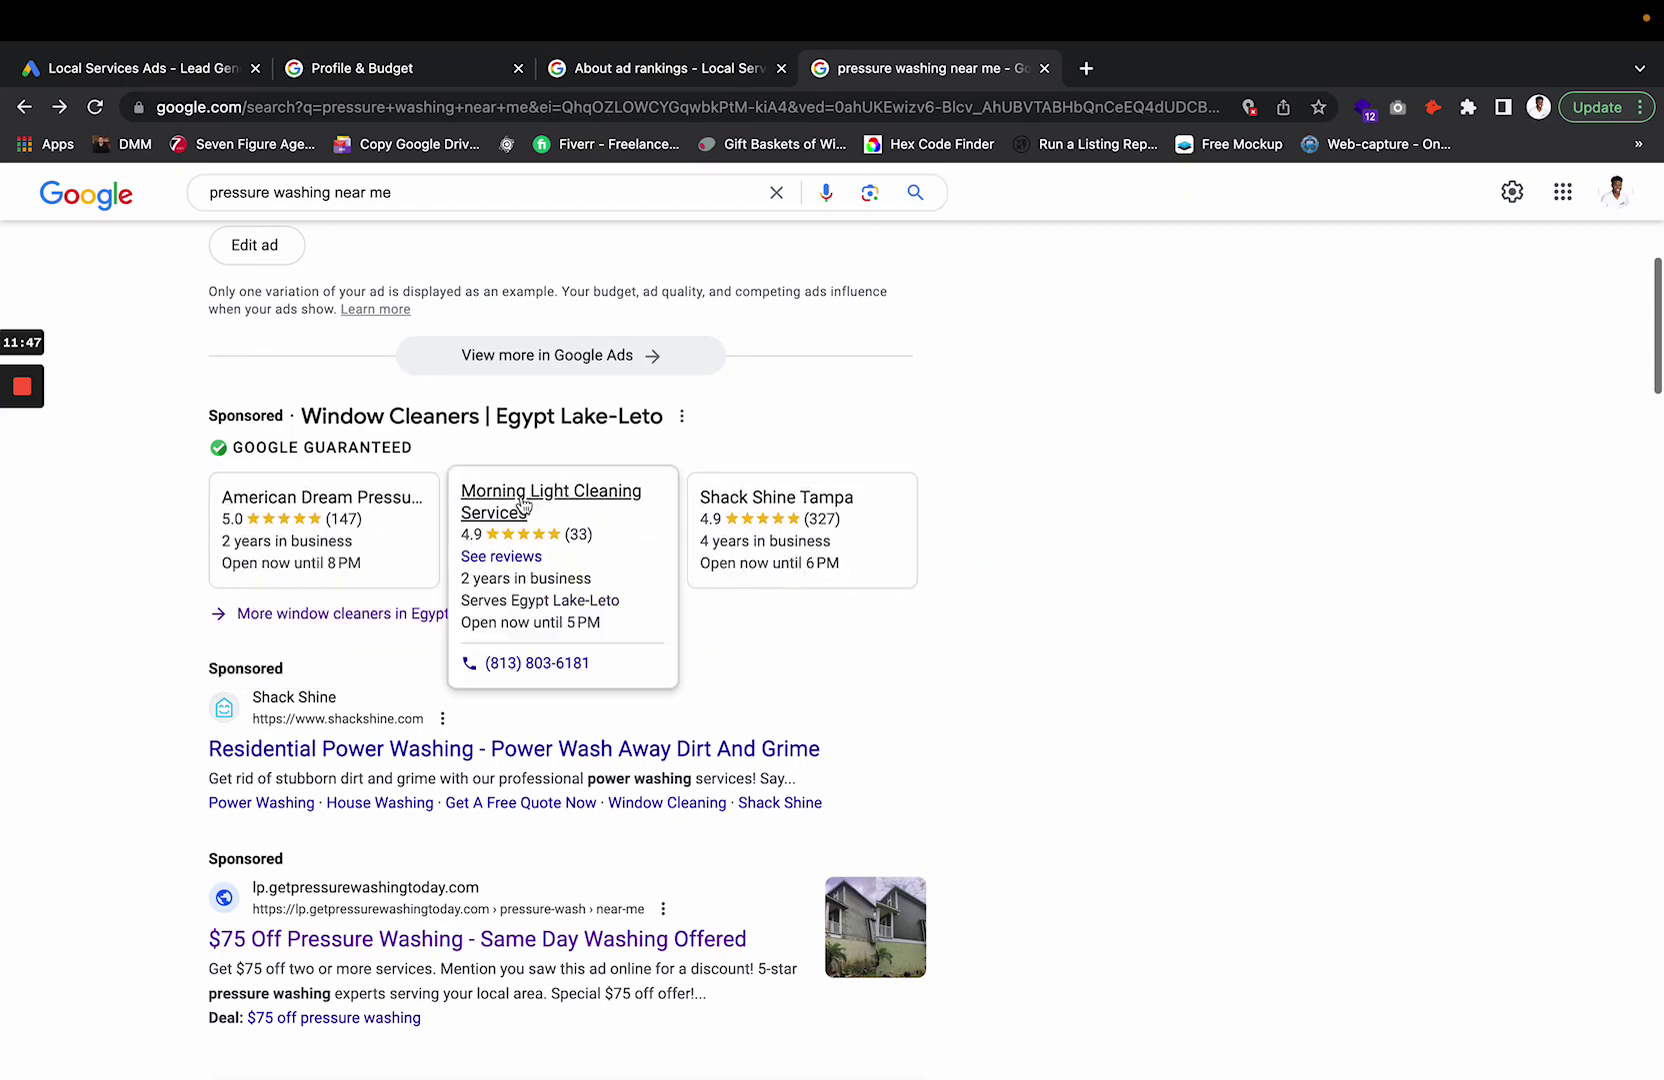
Glance at the ad rankings article, then return to the job types editor and close it without saving.
left_click(665, 68)
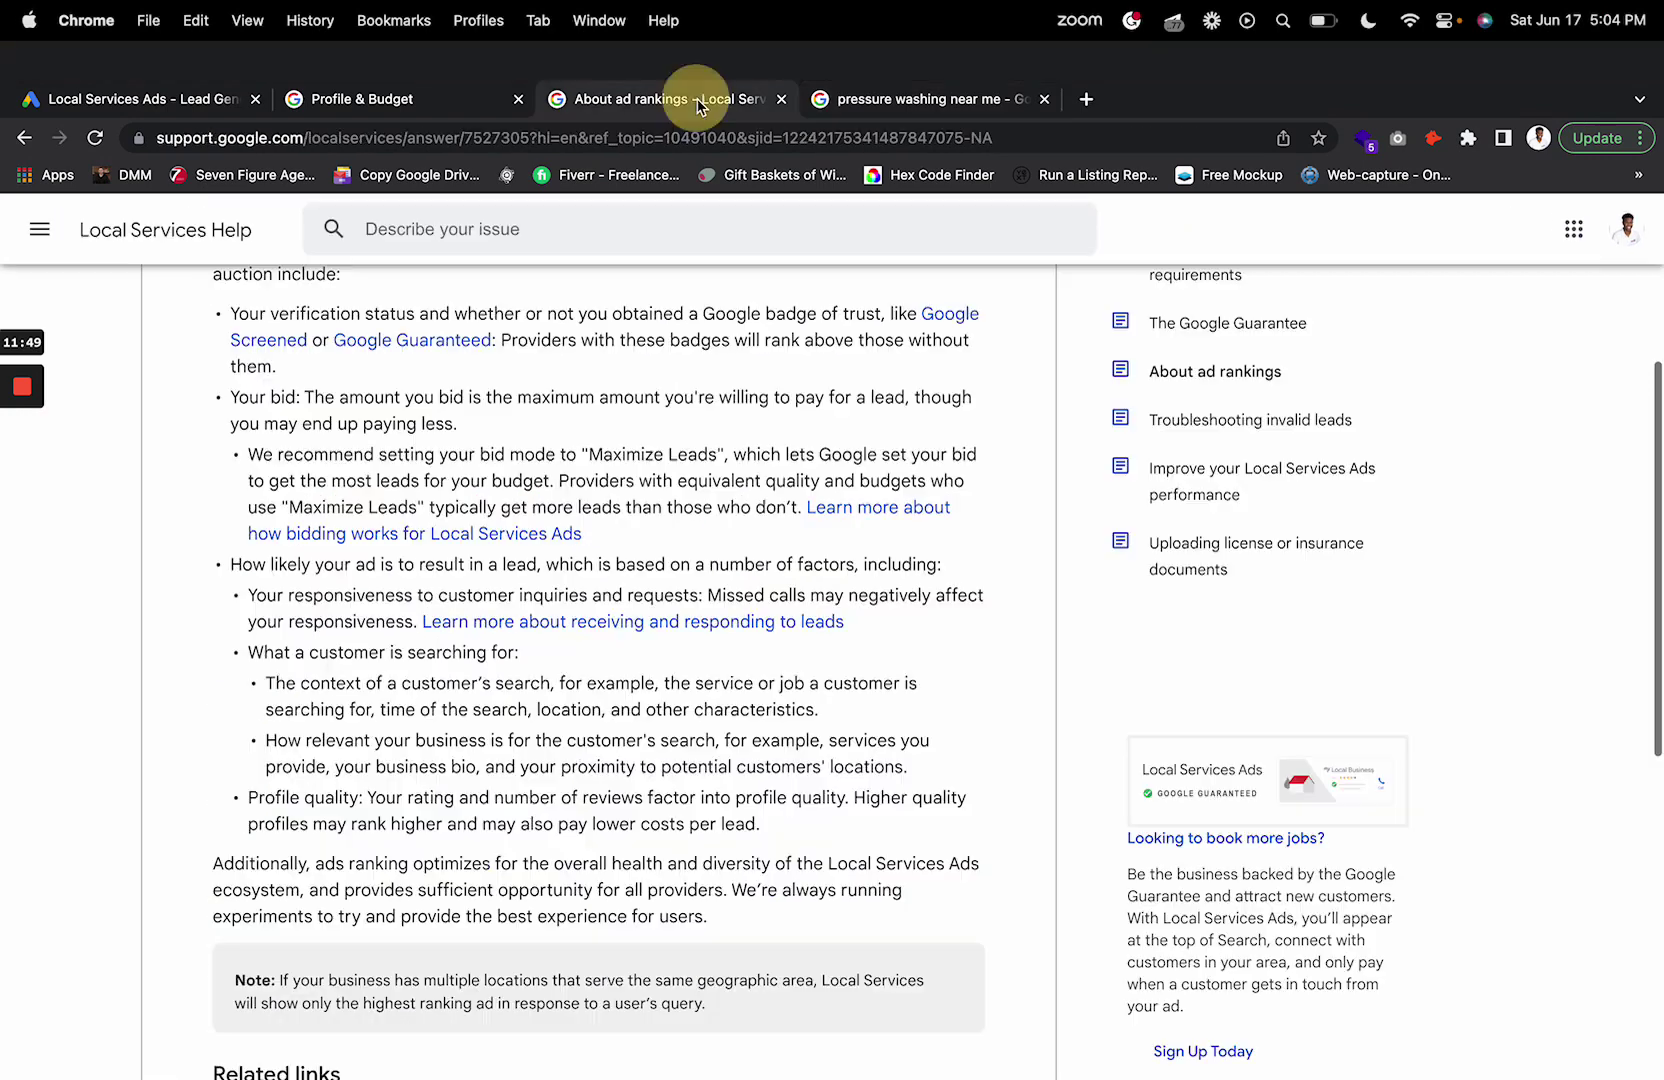
left_click(420, 68)
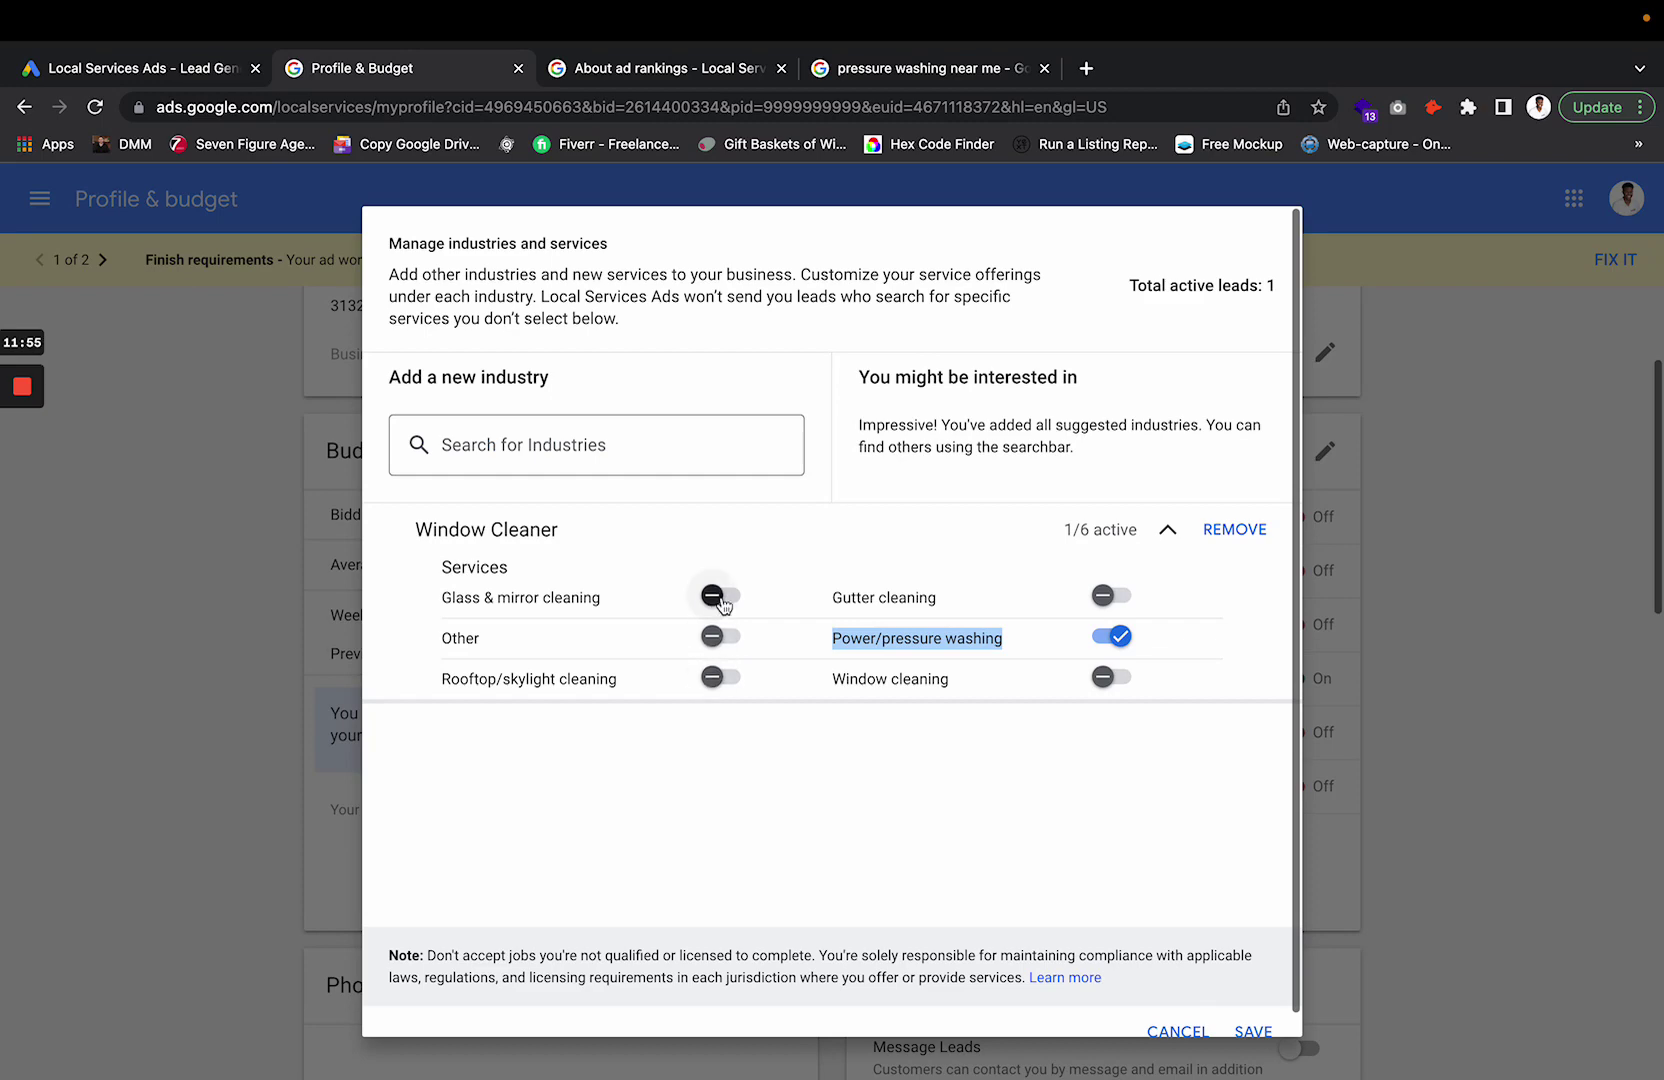
left_click(1497, 527)
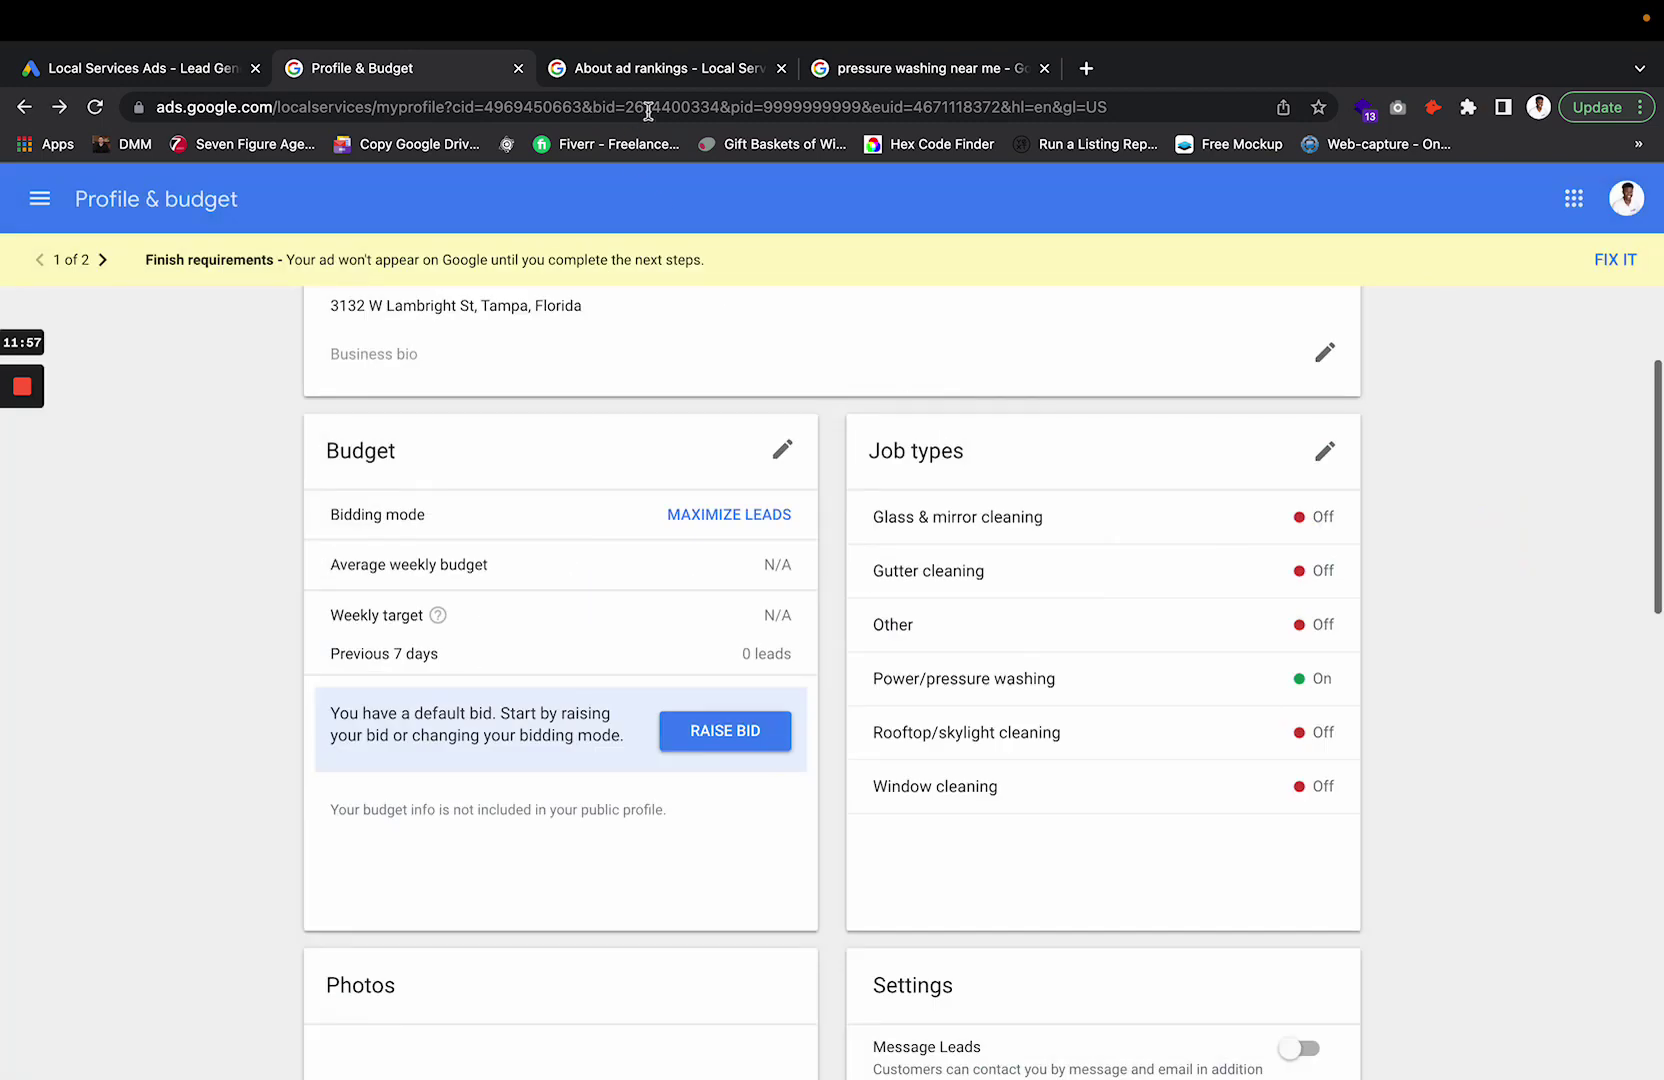
Highlight the ad rankings bullet on how relevant a business is for the customer's search.
left_click(688, 68)
left_click_drag(320, 652, 606, 648)
left_click(595, 730)
double_click(298, 712)
left_click_drag(303, 710, 845, 736)
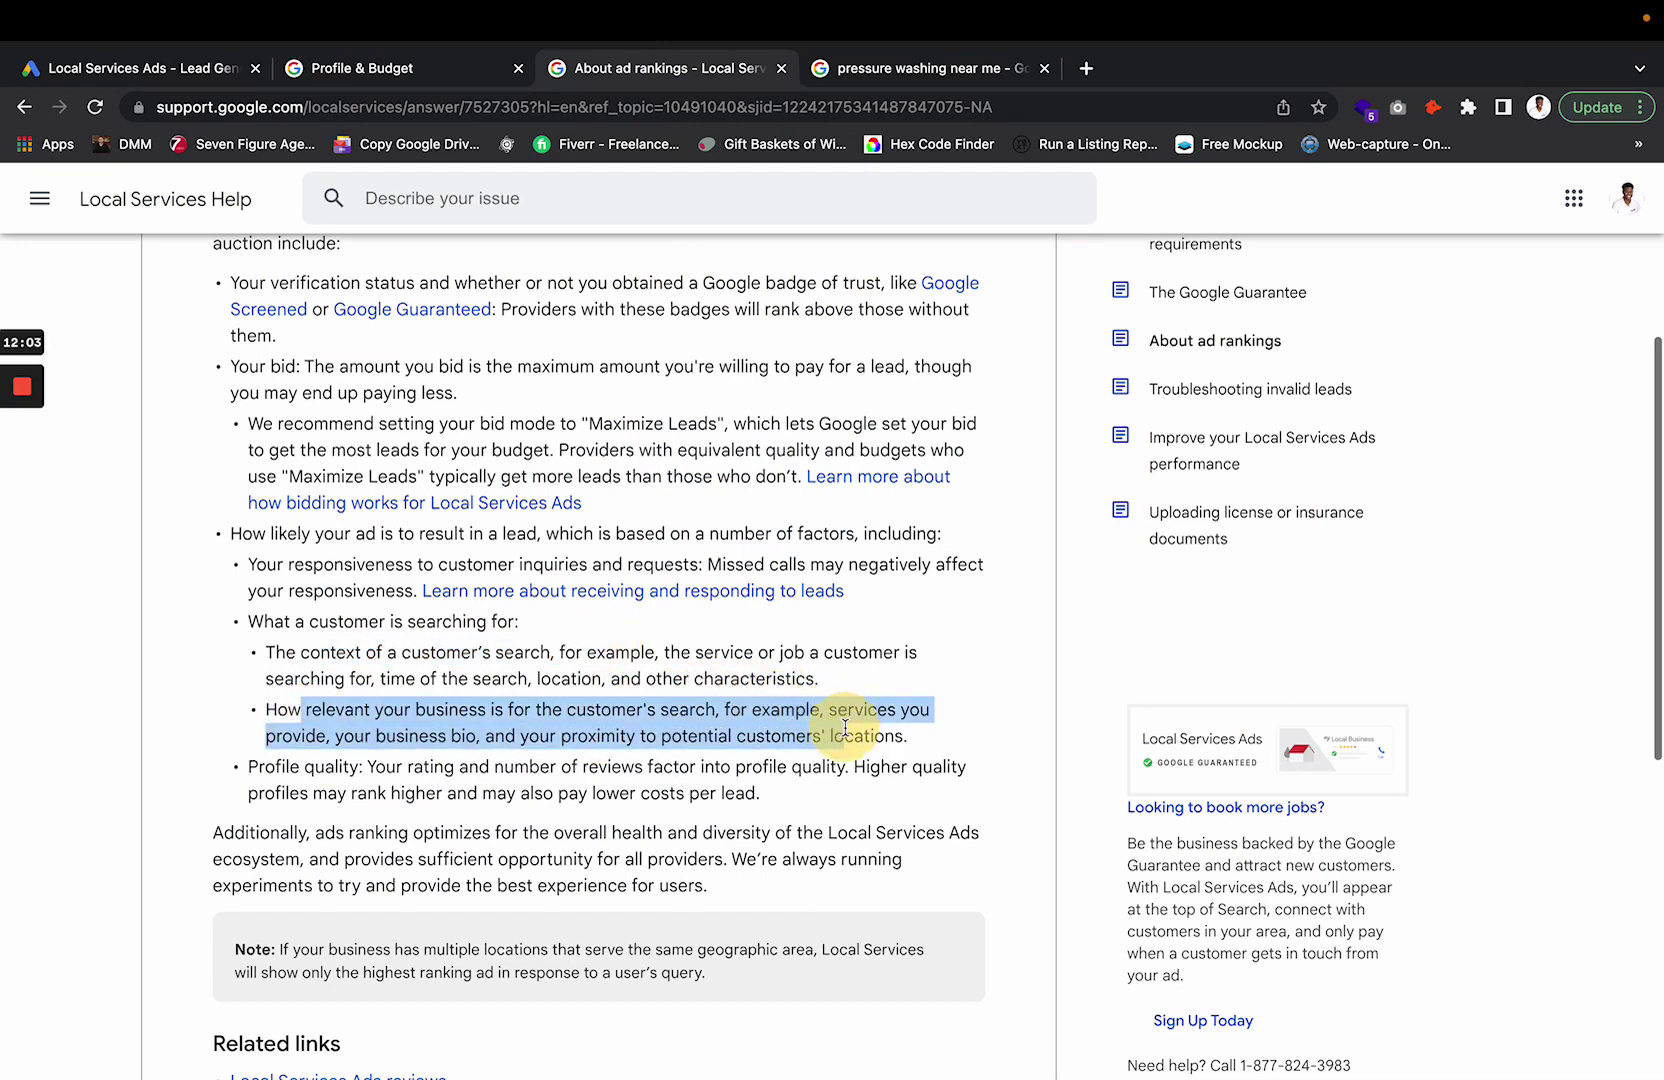
Highlight the phrase about business bio and proximity to potential customers' locations, then clear the selection.
left_click_drag(334, 736, 920, 740)
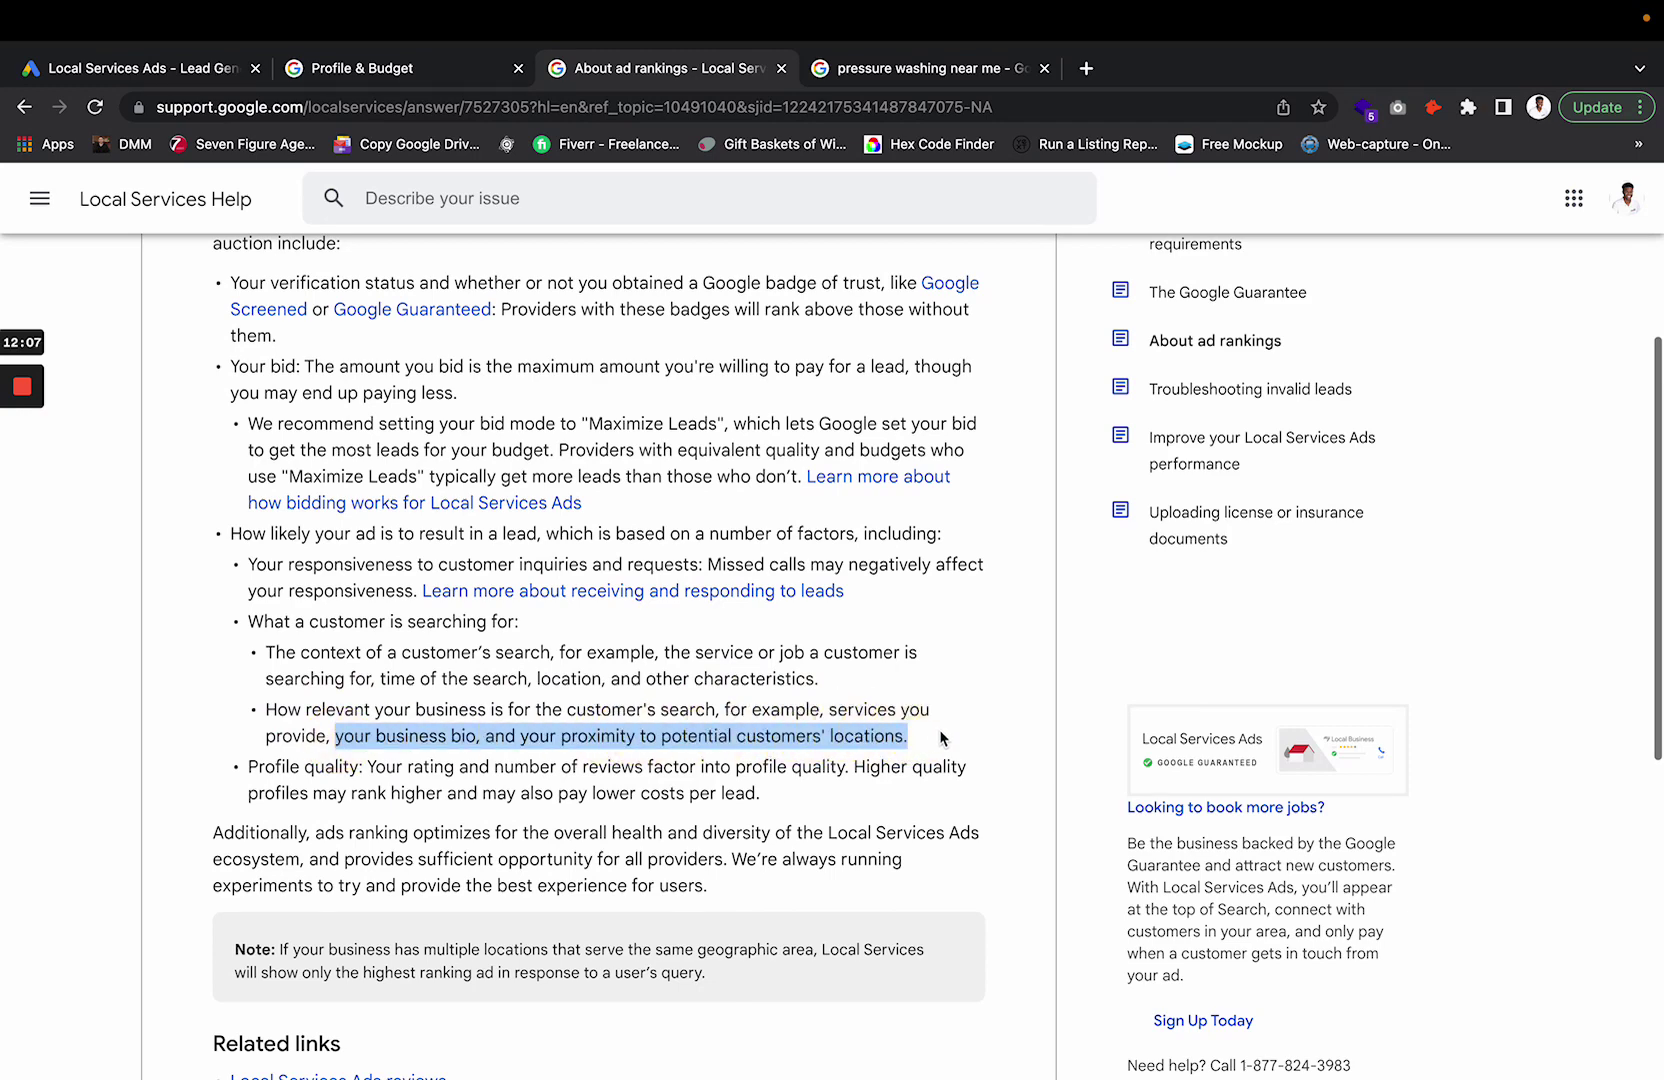
triple_click(939, 735)
left_click(939, 735)
left_click(858, 725)
triple_click(858, 725)
left_click(812, 706)
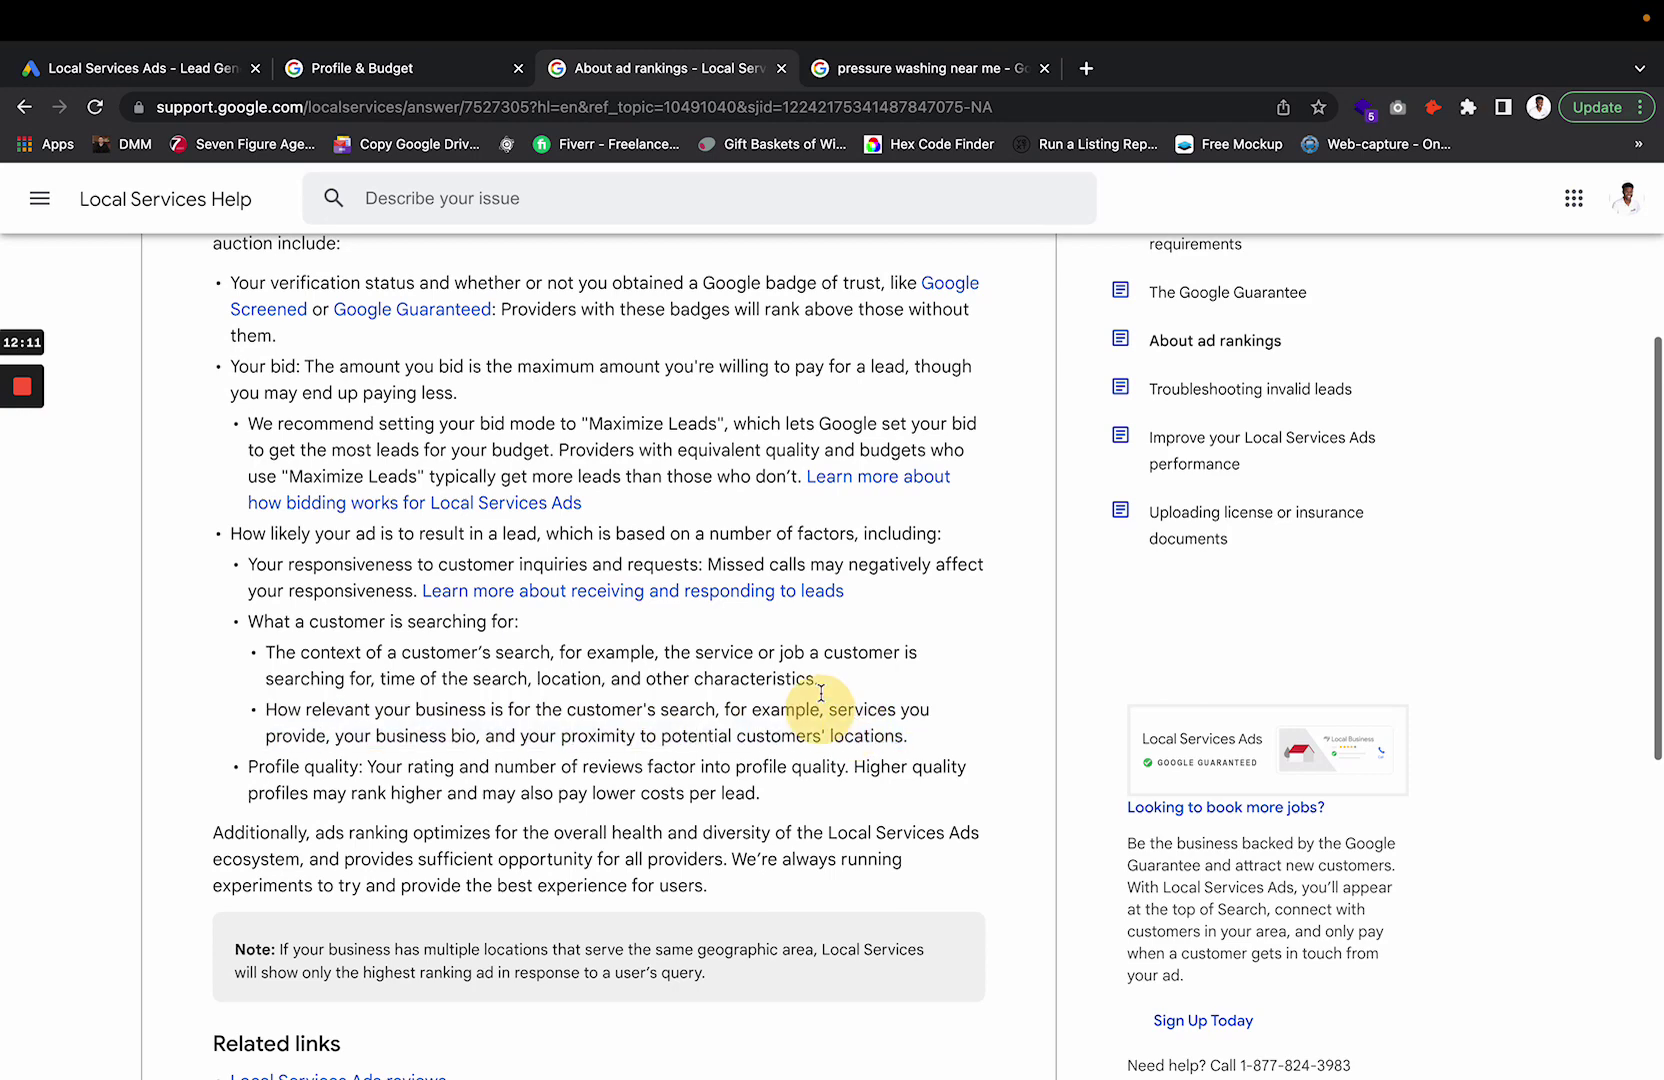
Review the business details and blank bio in the Local Services profile and return to the ad rankings article.
left_click(390, 62)
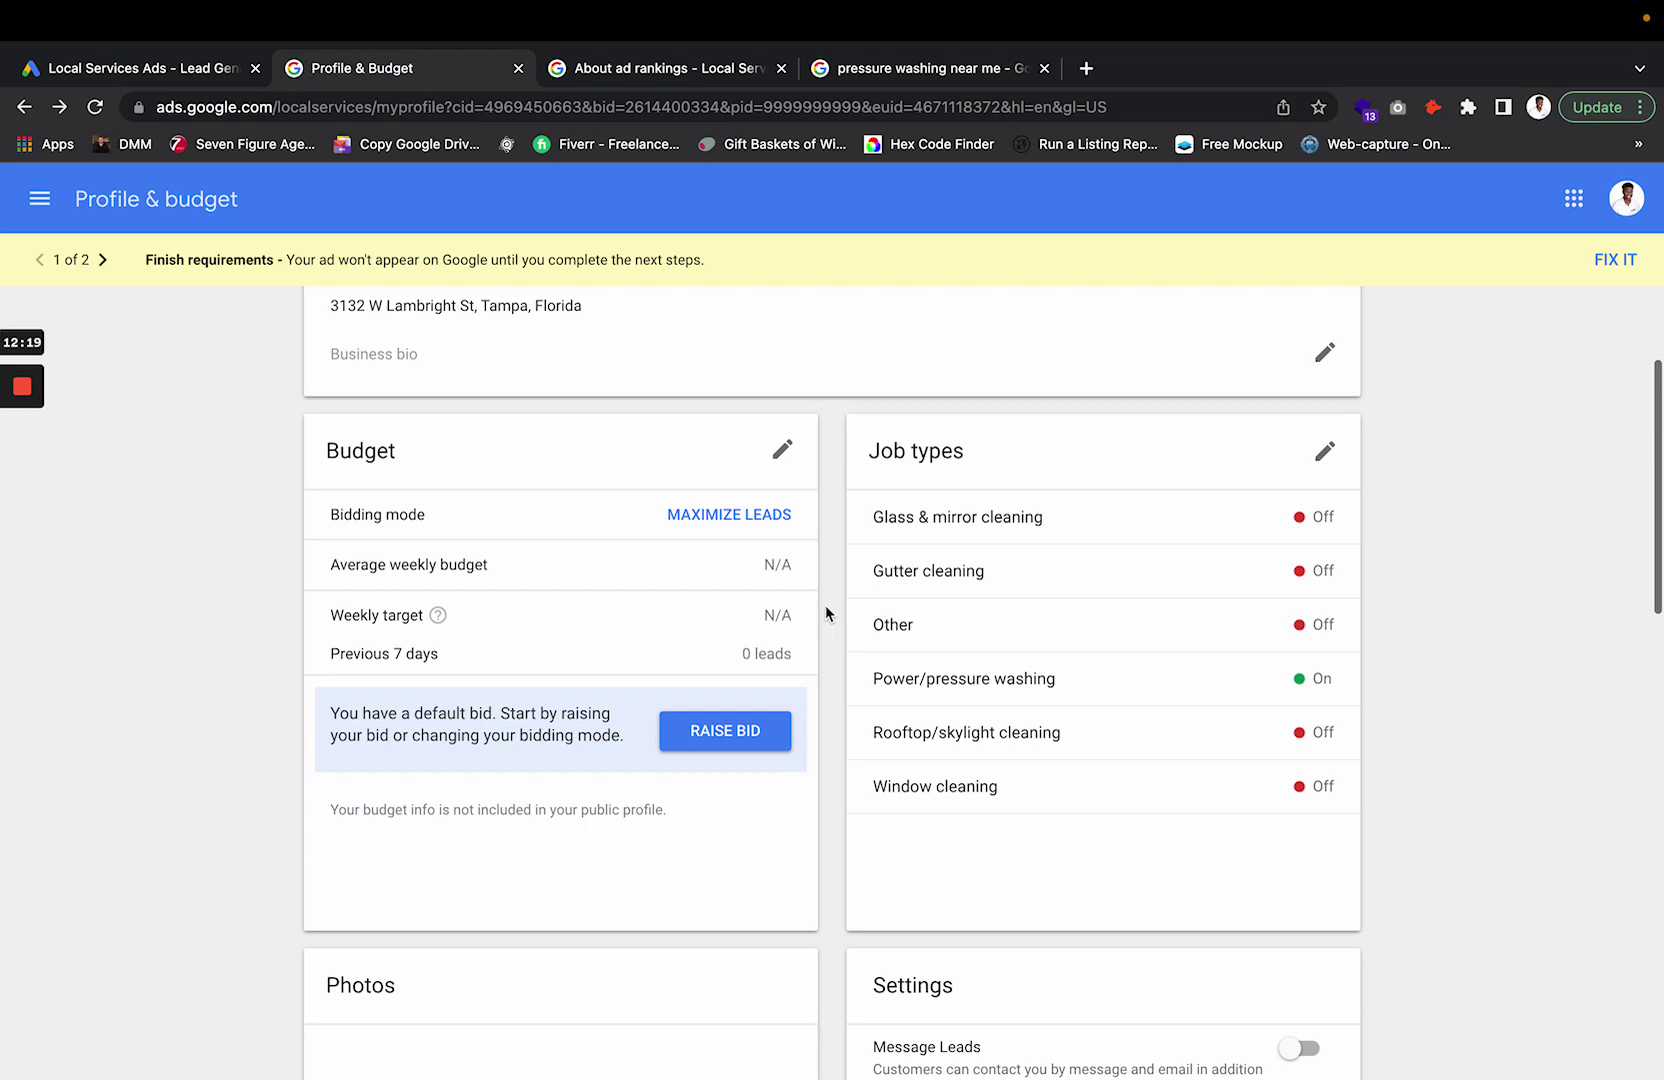
scroll(834, 605, "up", 5)
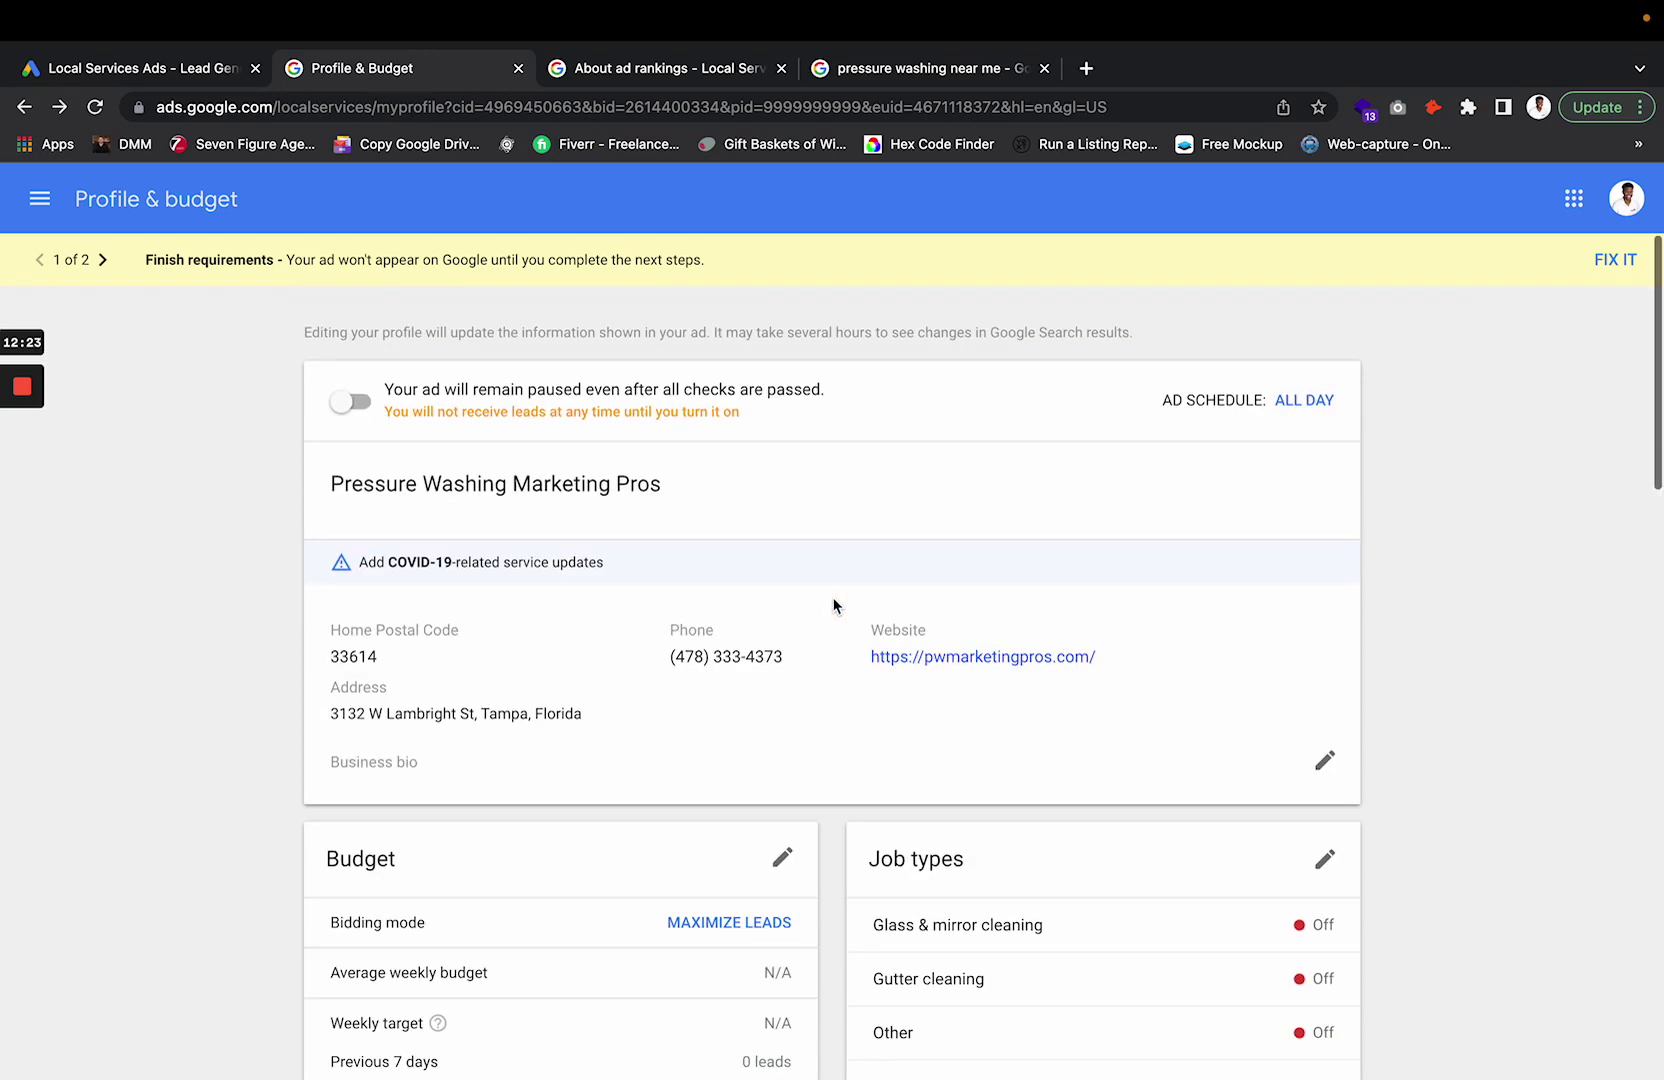
left_click(700, 70)
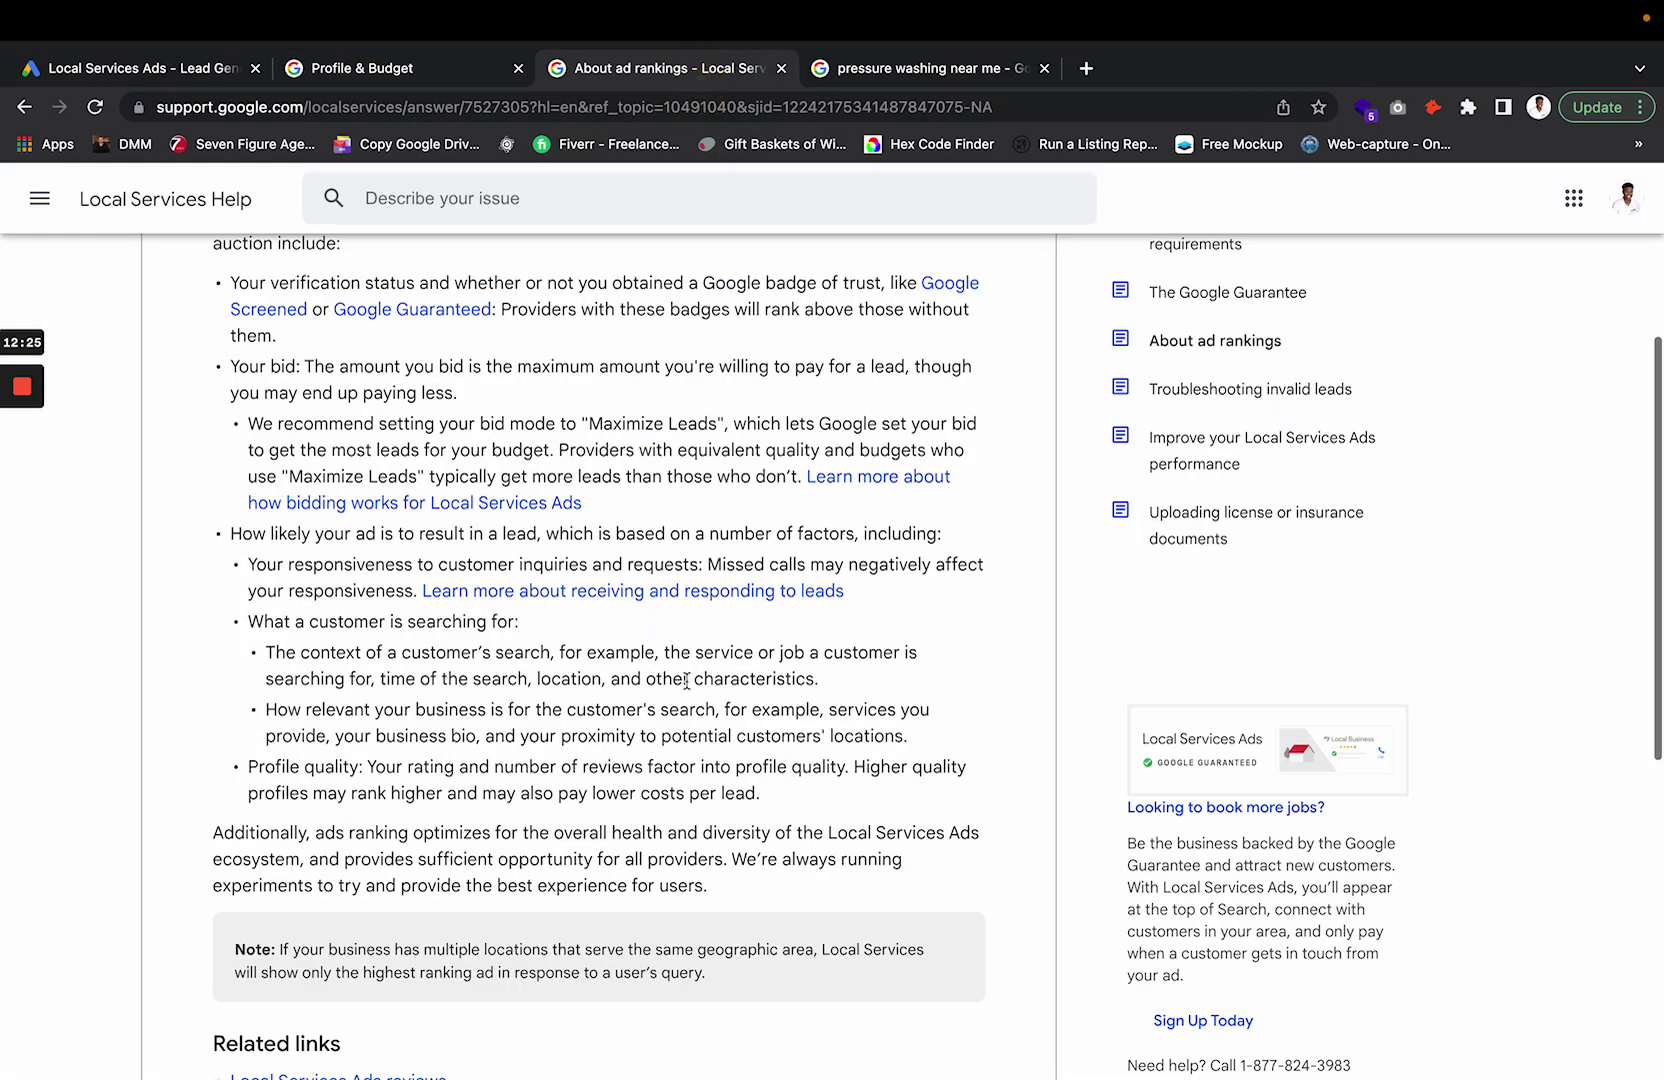
Open the Heights Soft Wash listing from the "pressure washing near me" results and expand its business hours.
left_click(972, 60)
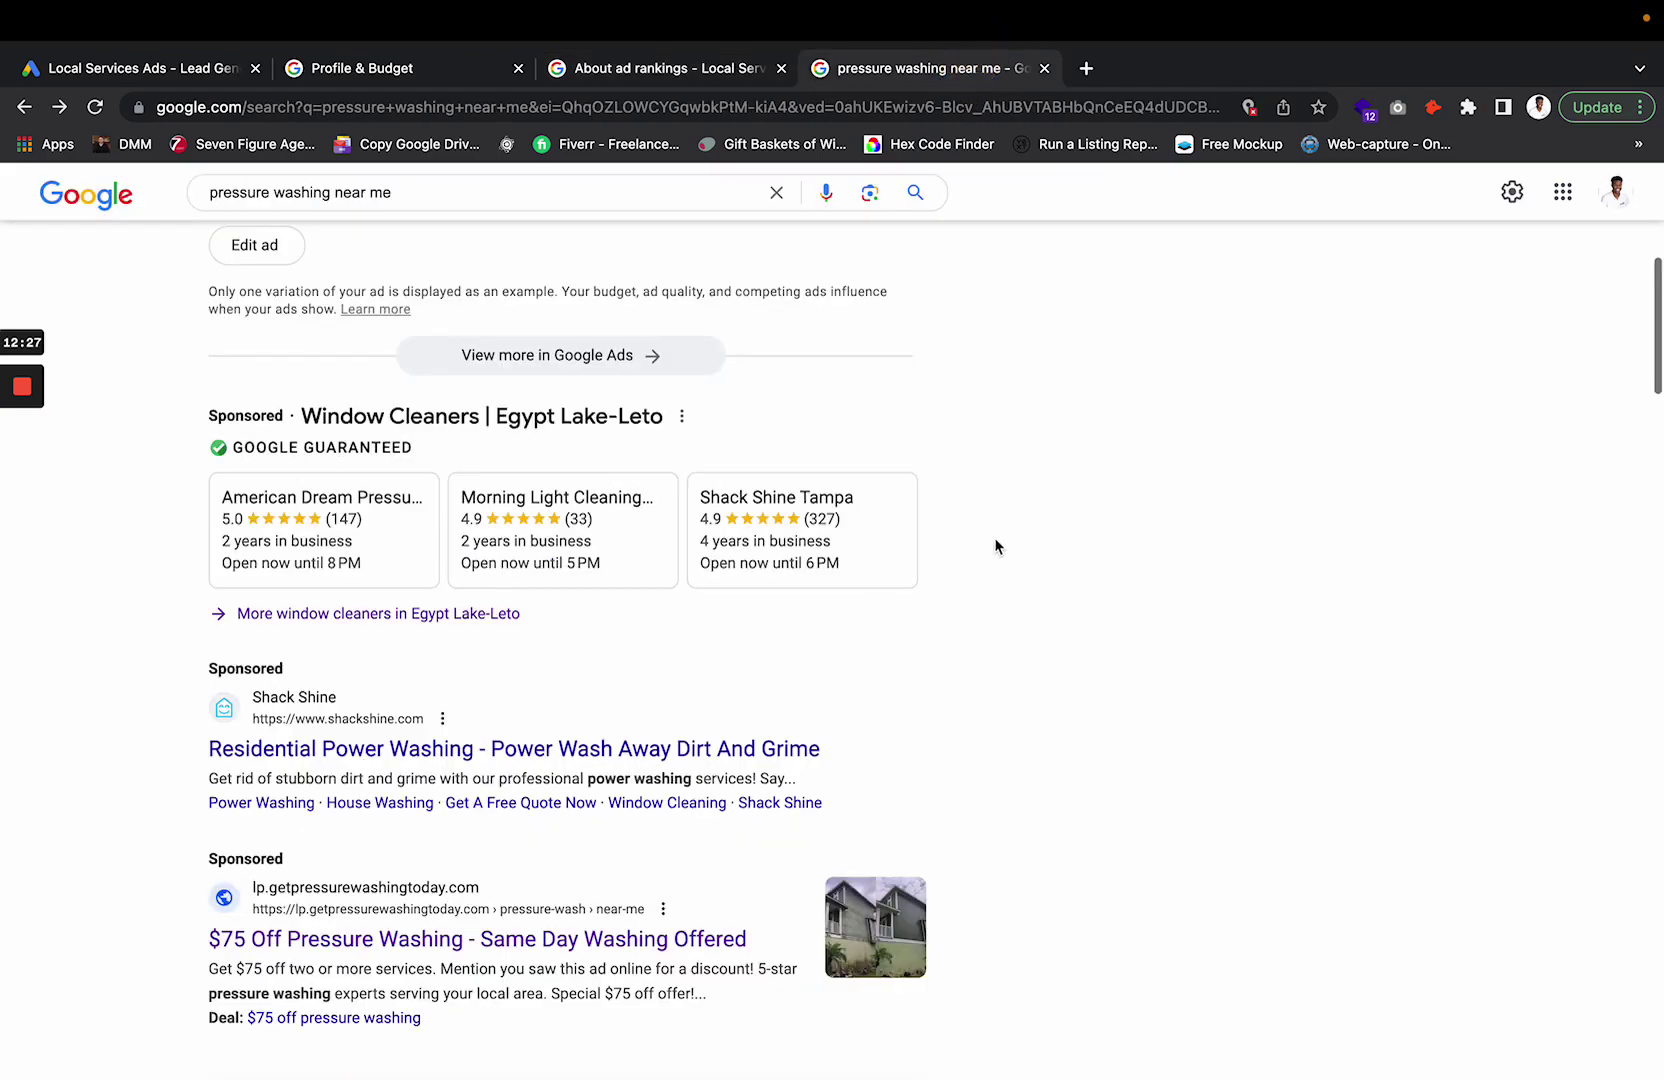
scroll(1000, 522, "down", 20)
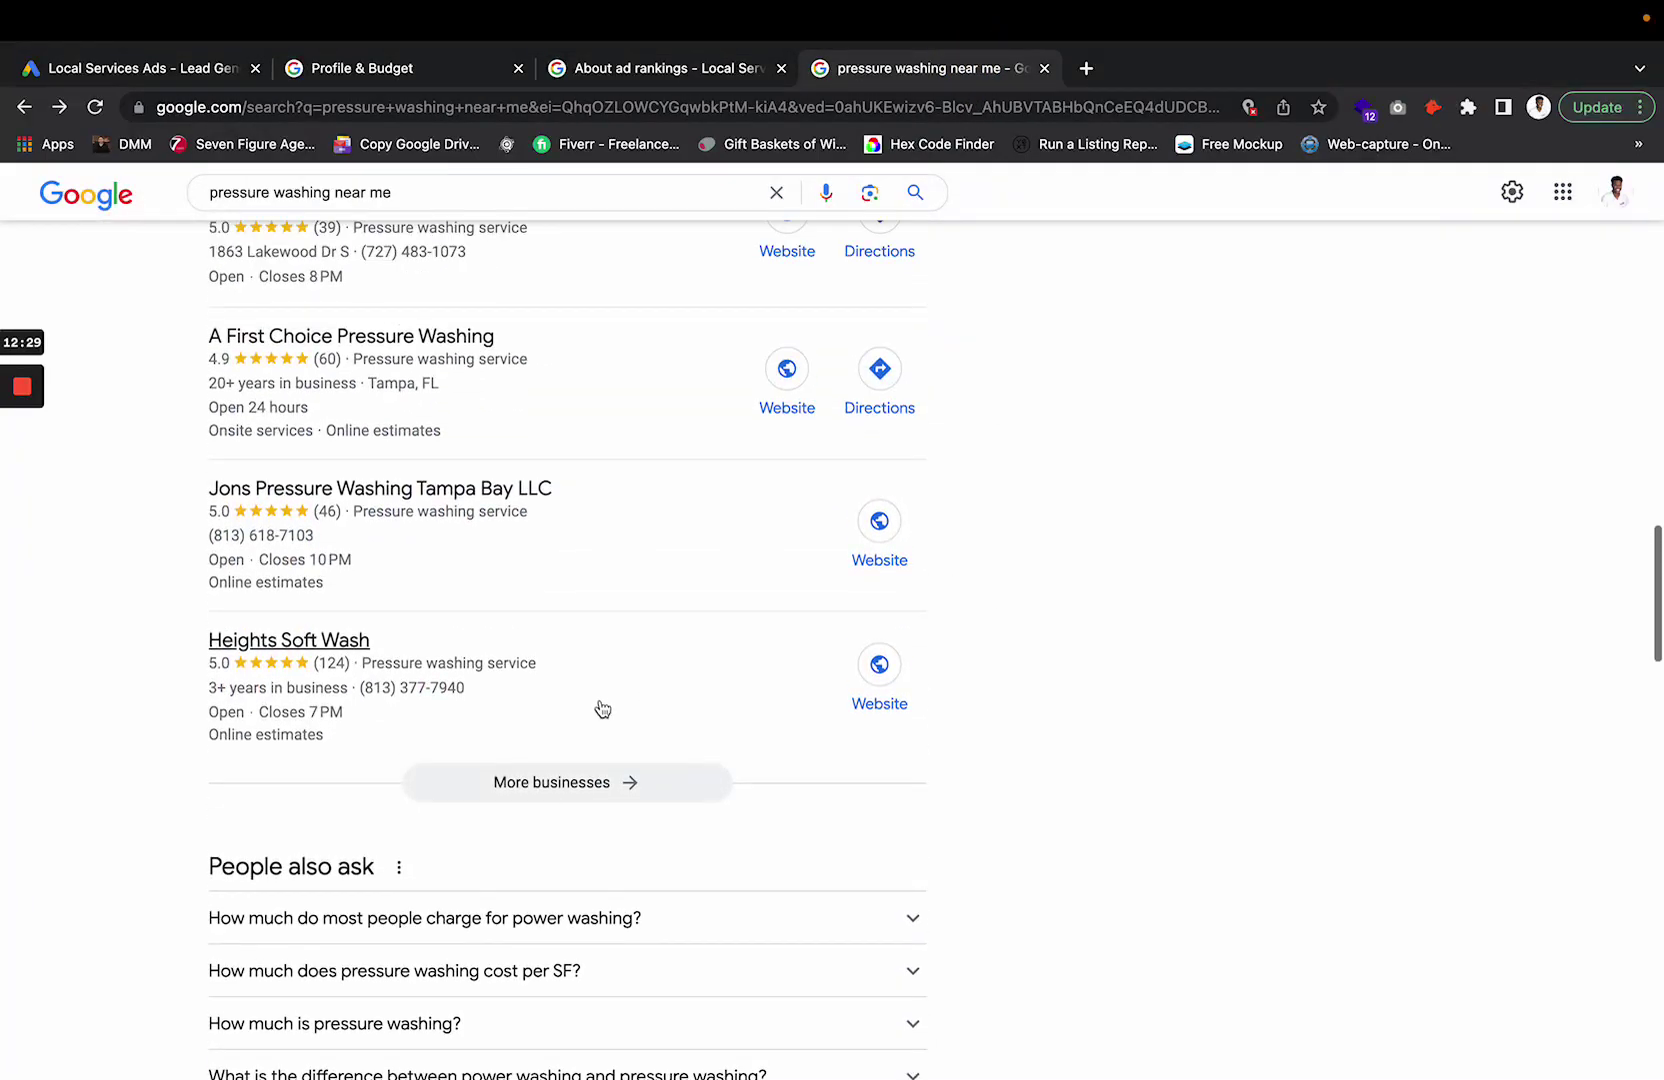
left_click(594, 702)
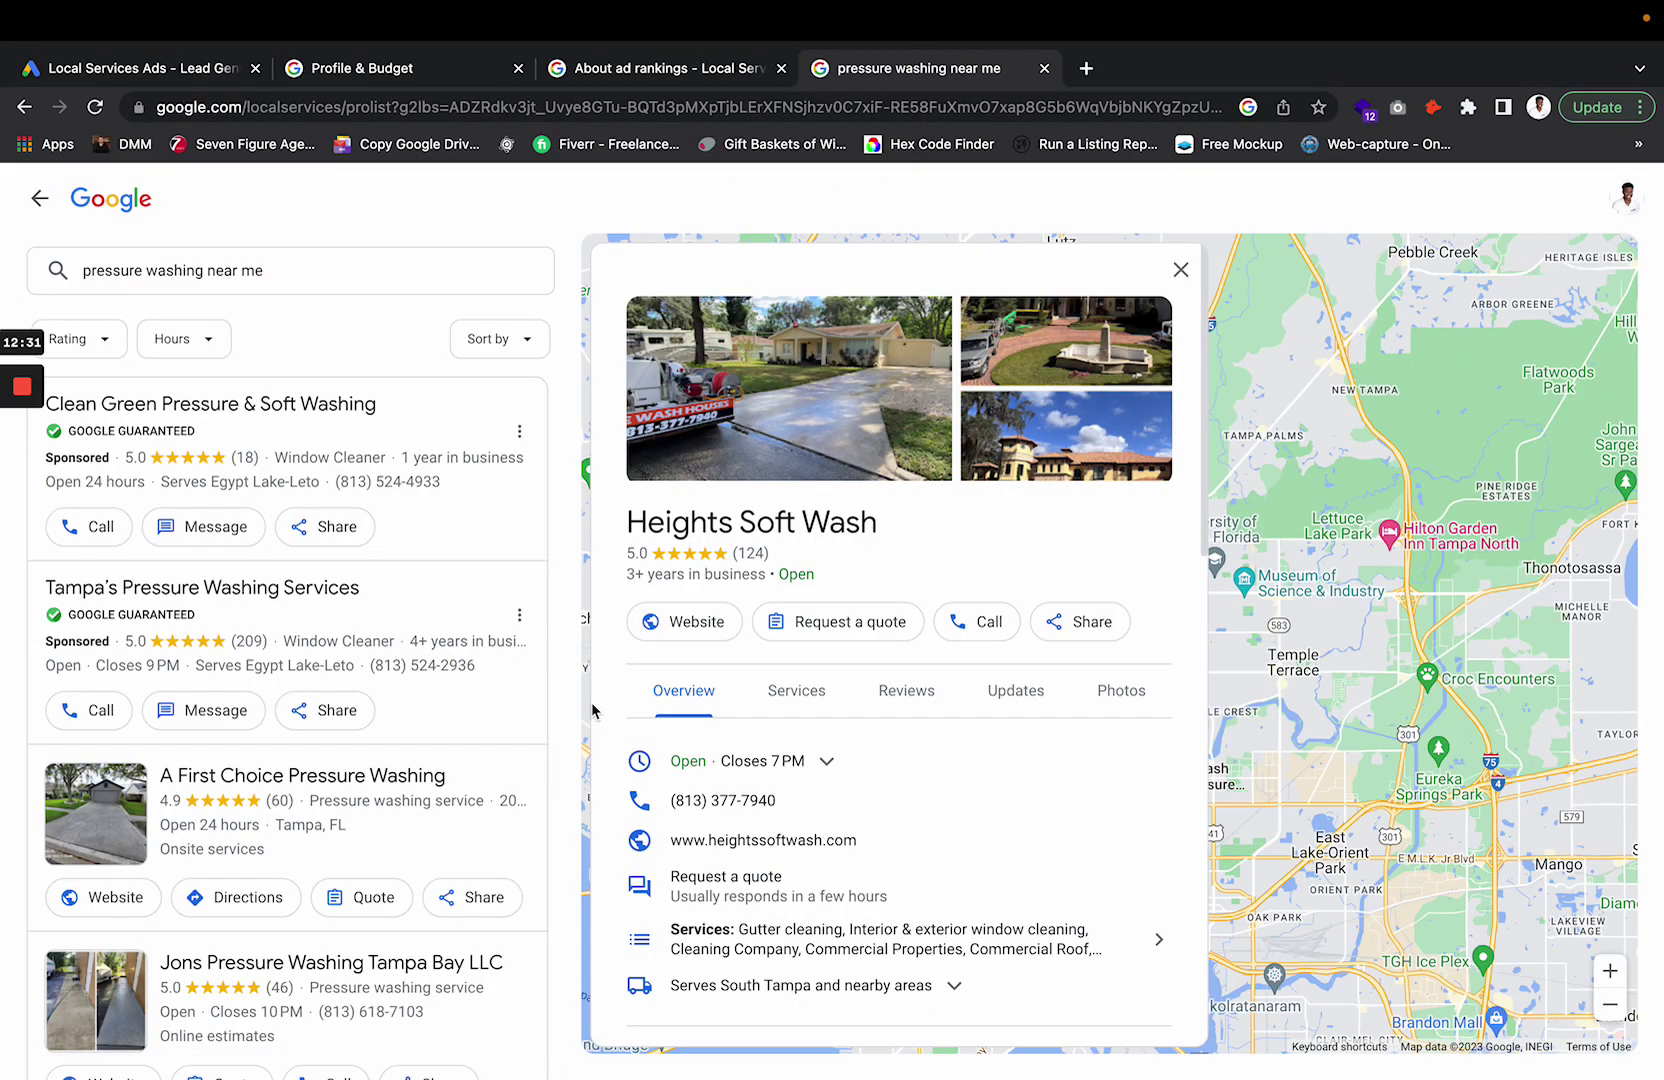
left_click(806, 760)
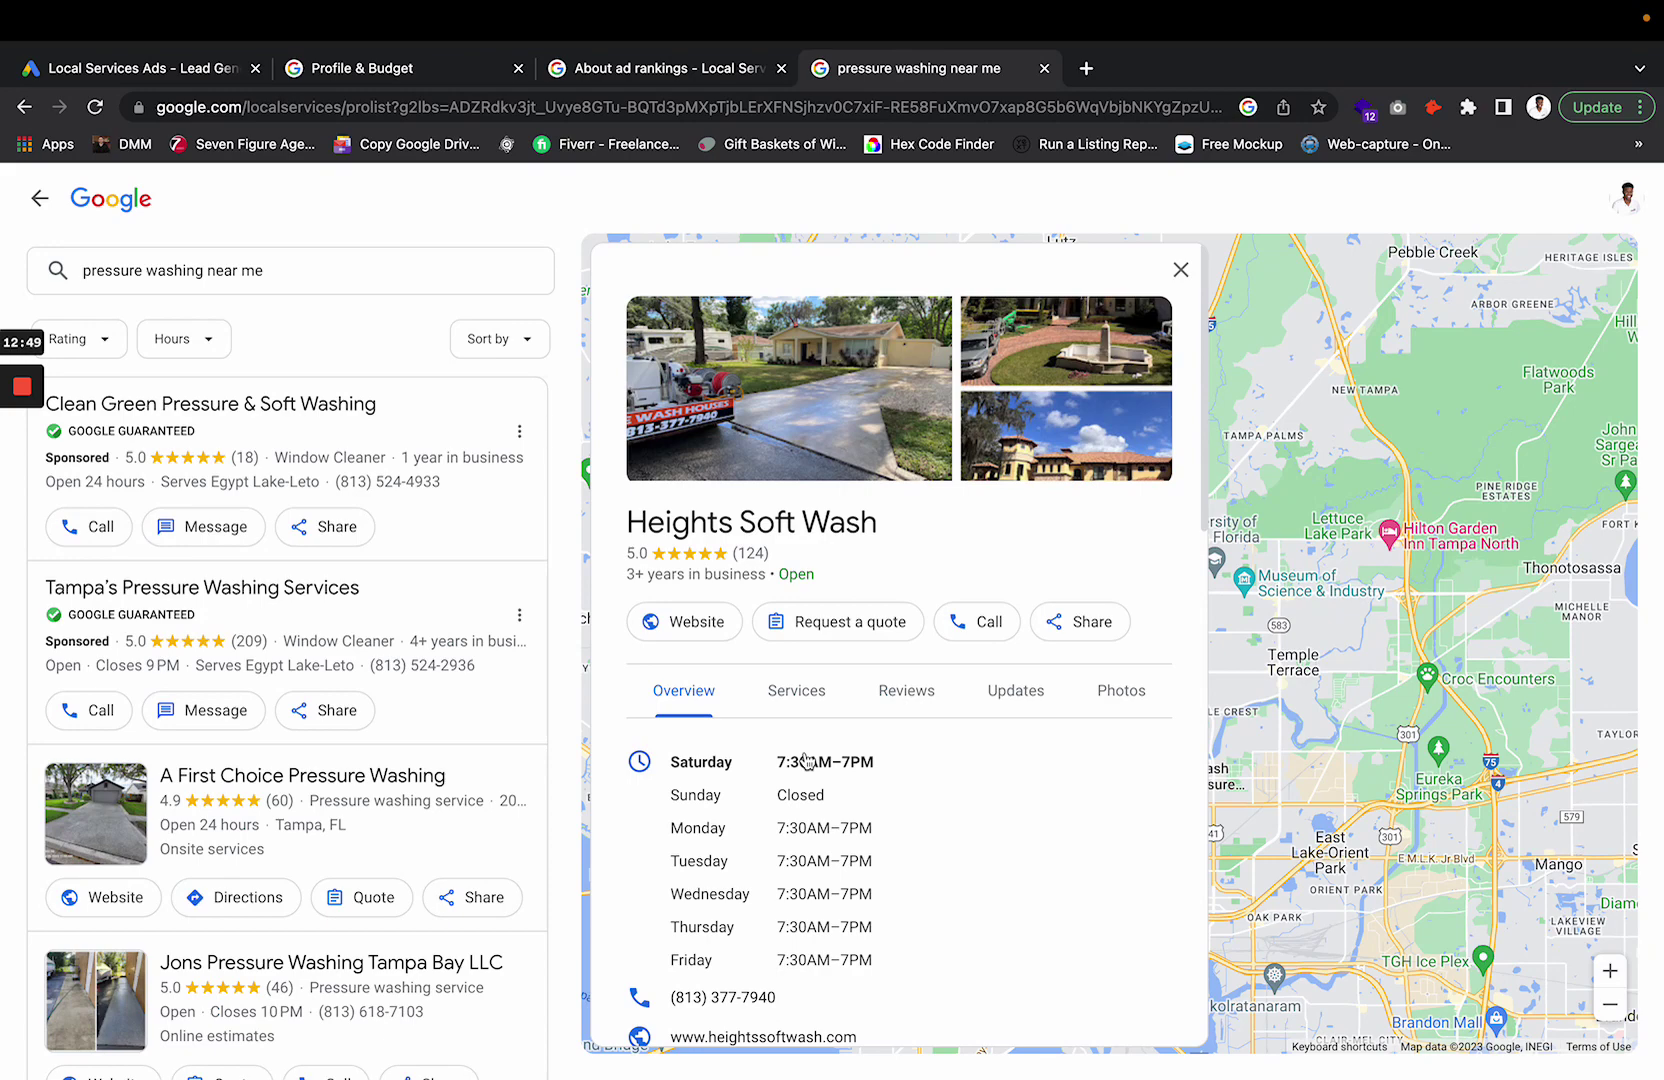
Return to the ad rankings article and highlight the bullets on search context and business relevance.
left_click(440, 78)
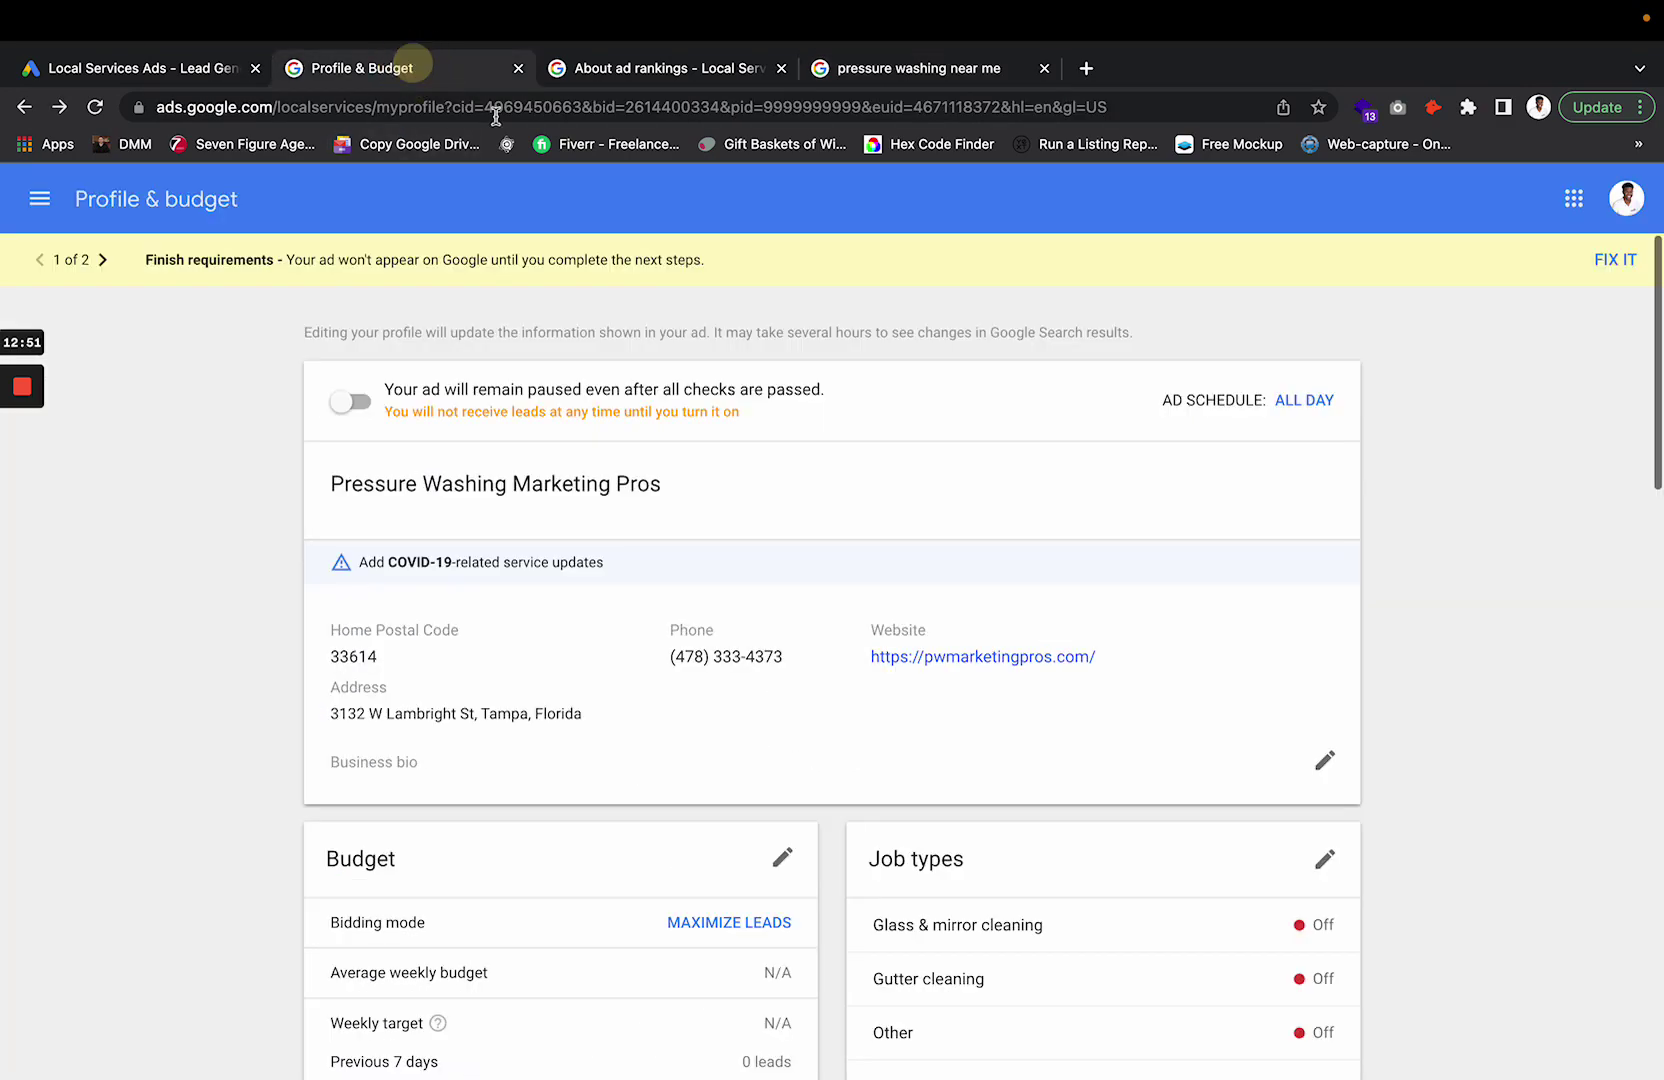
left_click(641, 98)
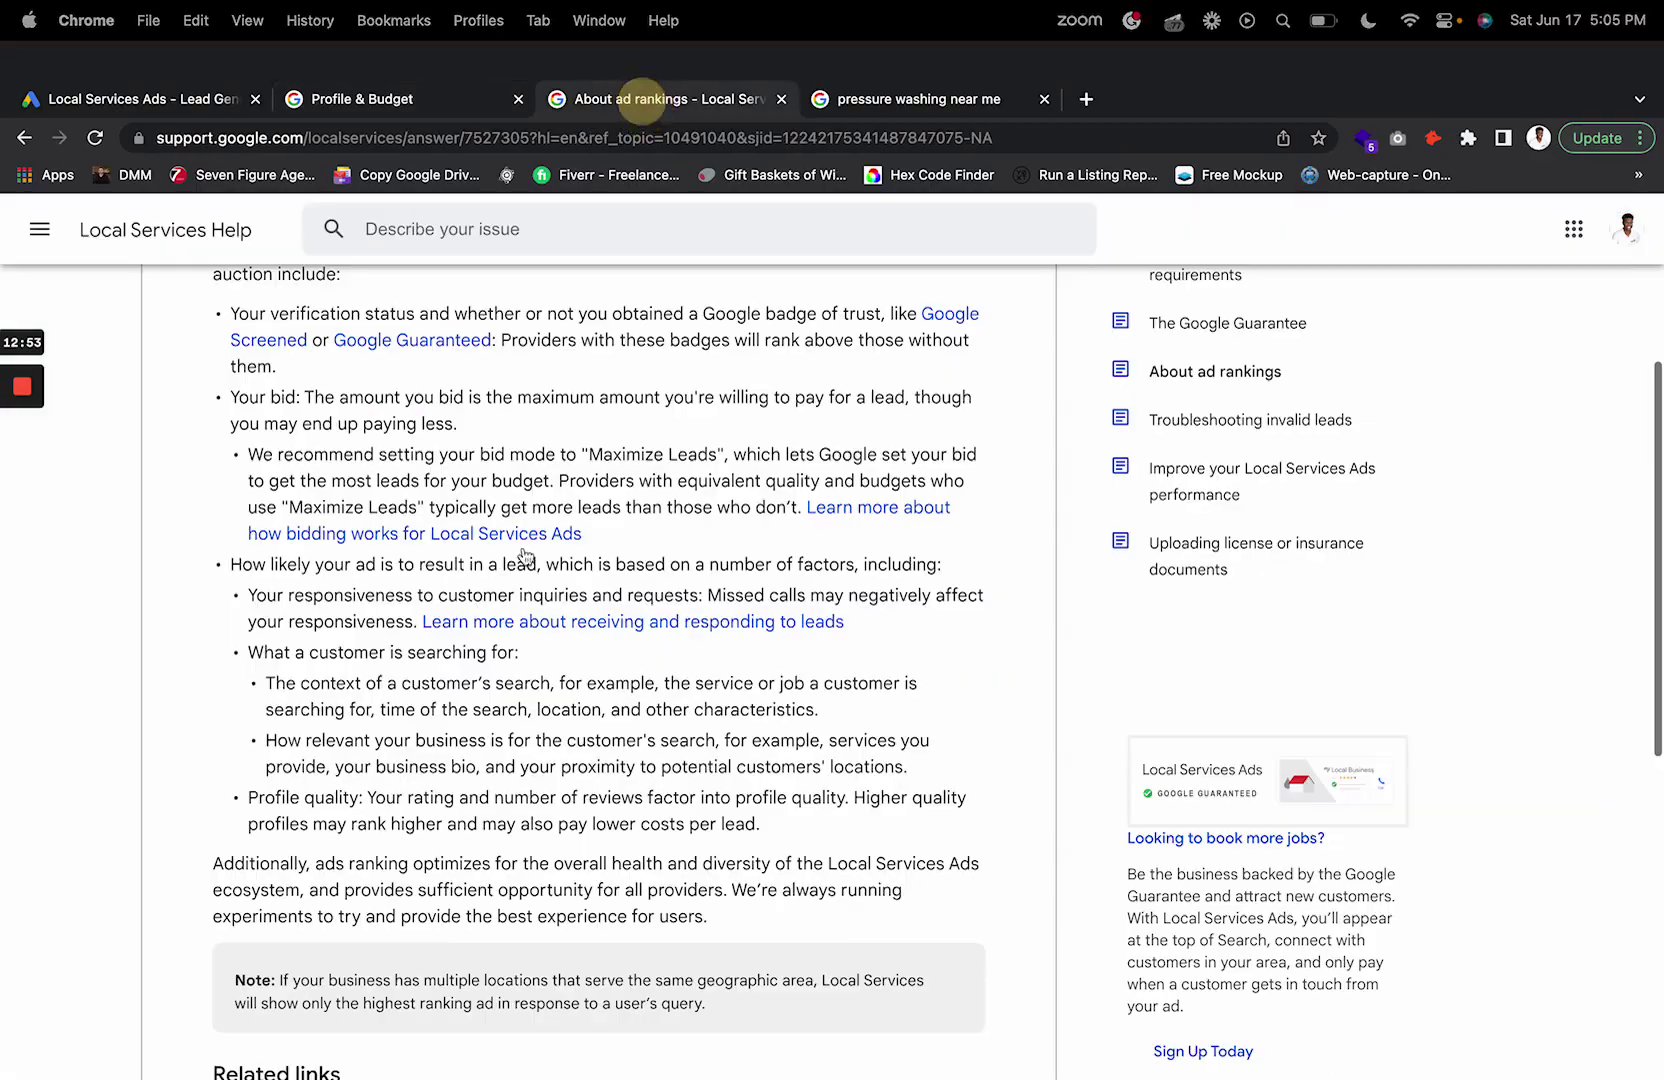
scroll(572, 395, "down", 1)
left_click_drag(275, 597, 874, 654)
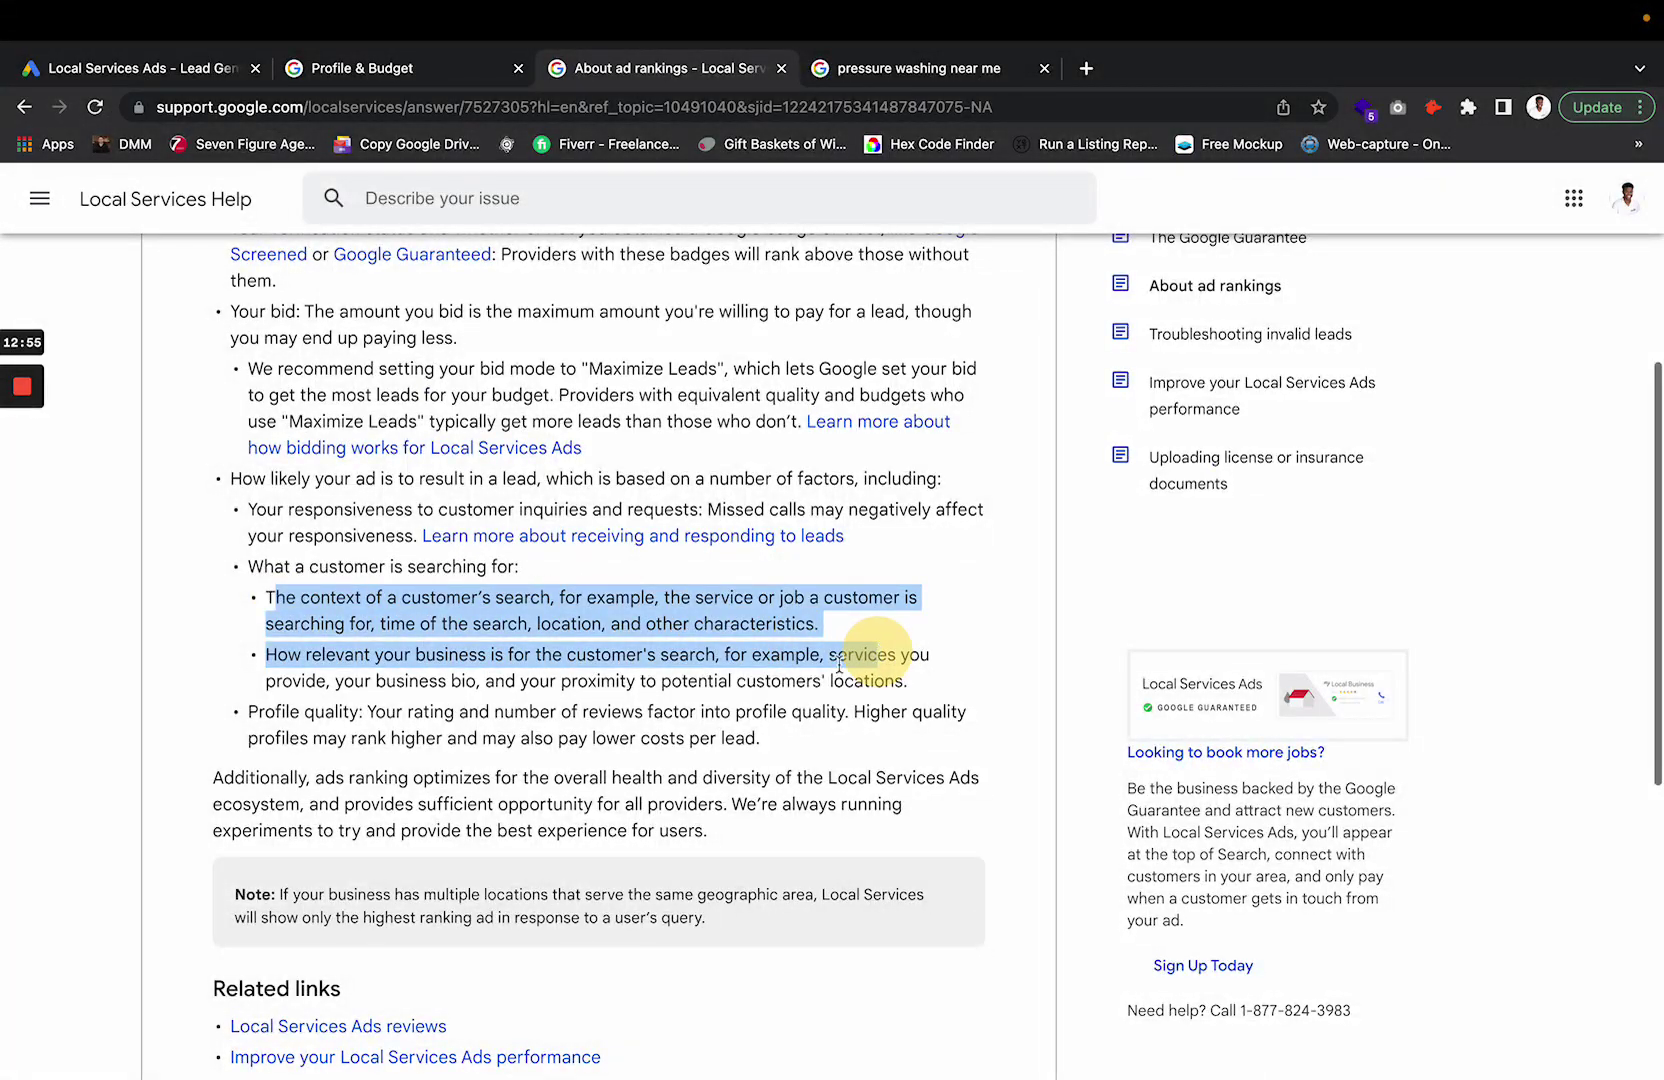
left_click_drag(308, 655, 983, 685)
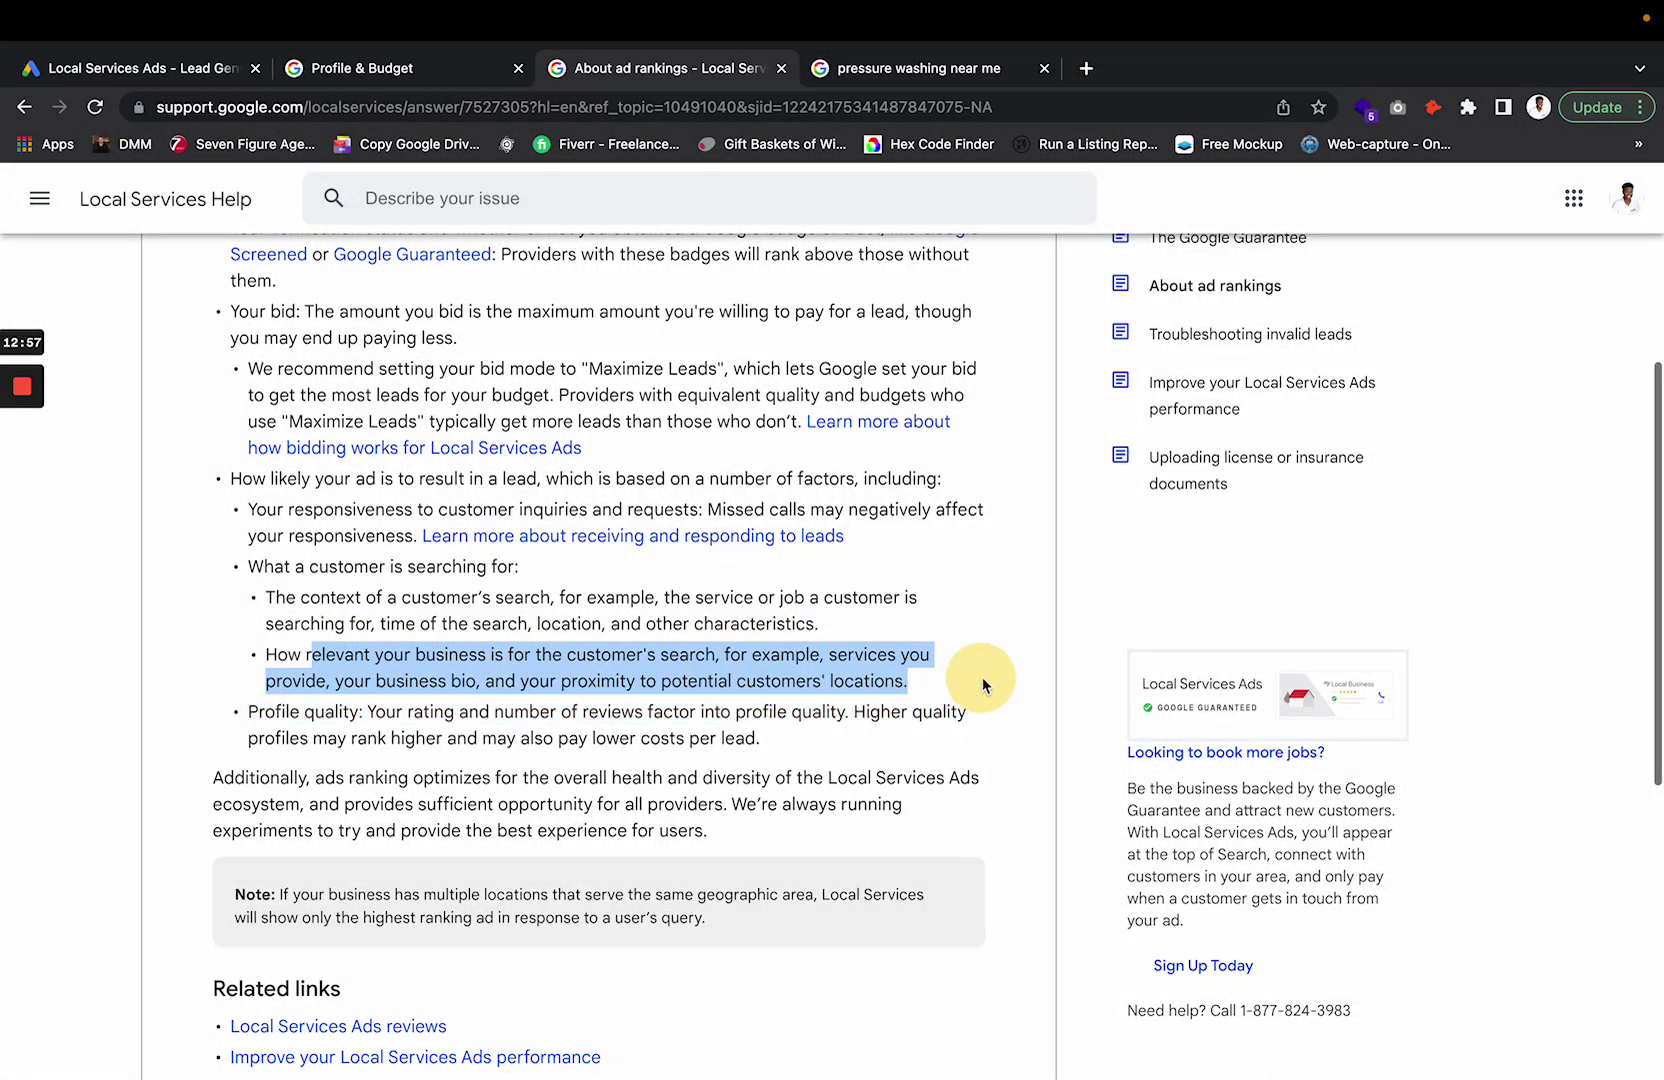
left_click(965, 676)
Open the profile's service areas editor and add Wesley Chapel, FL to the included areas.
left_click(365, 70)
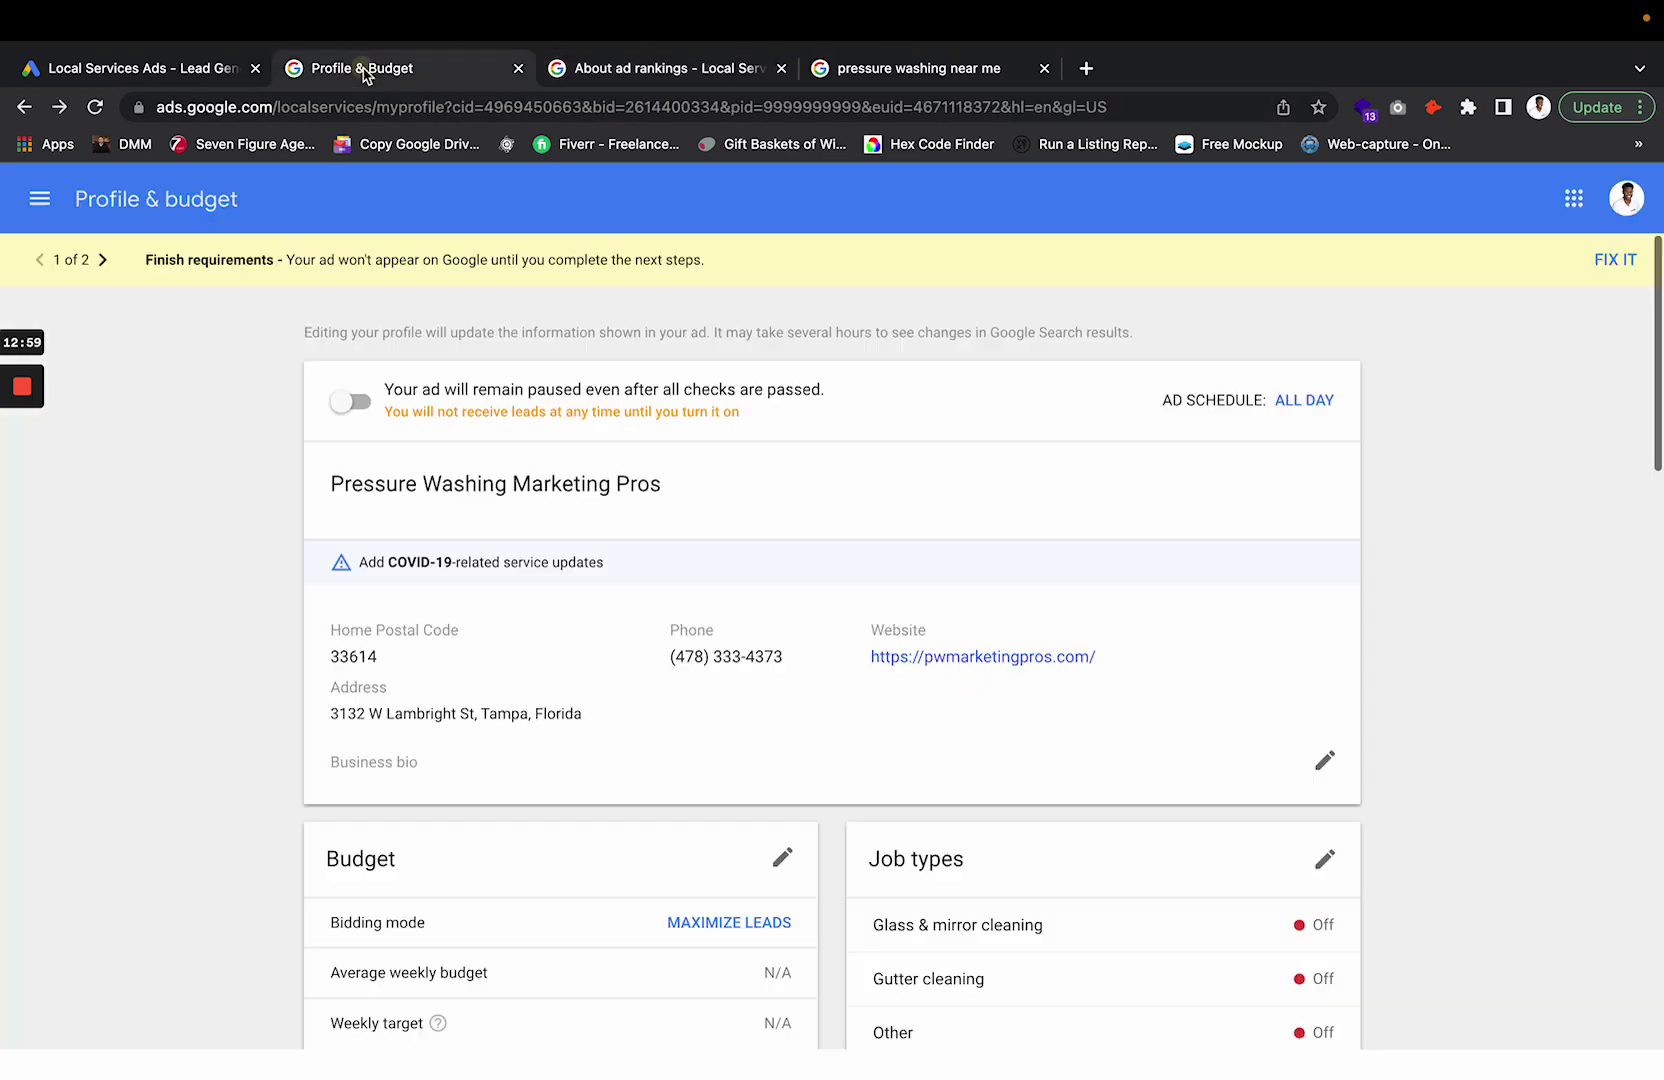
scroll(531, 683, "down", 15)
scroll(531, 683, "up", 5)
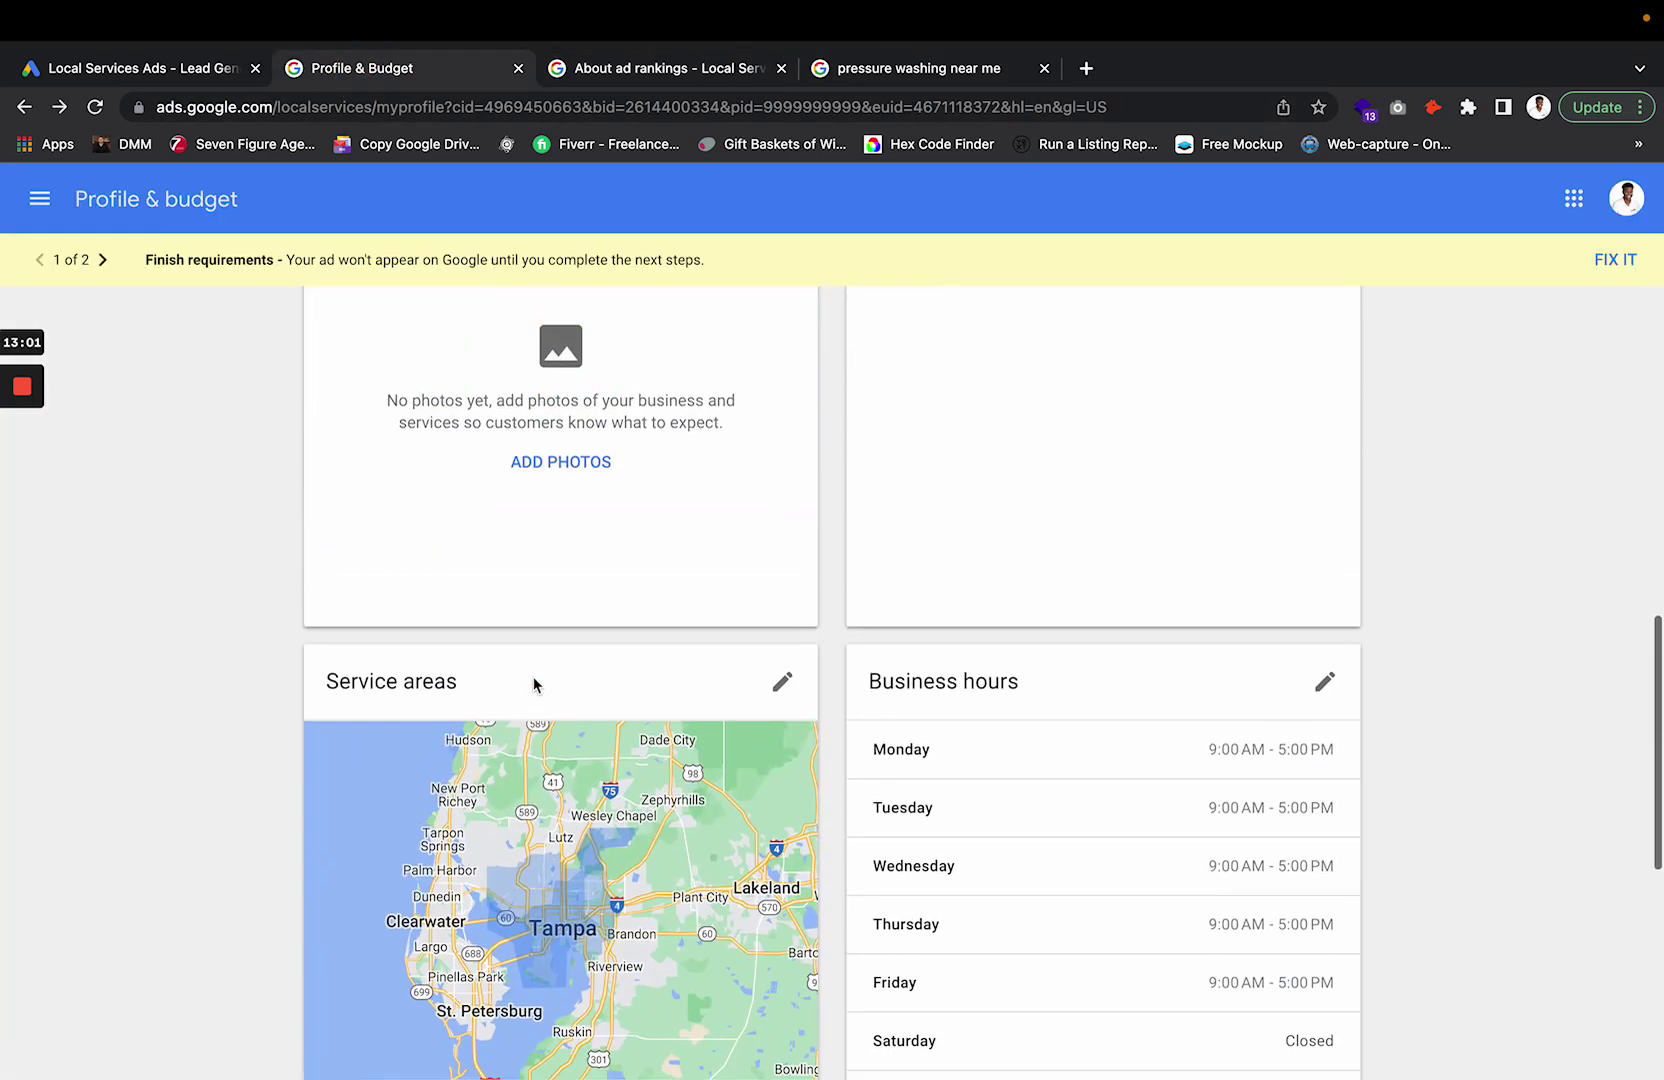
scroll(533, 684, "down", 1)
left_click(783, 628)
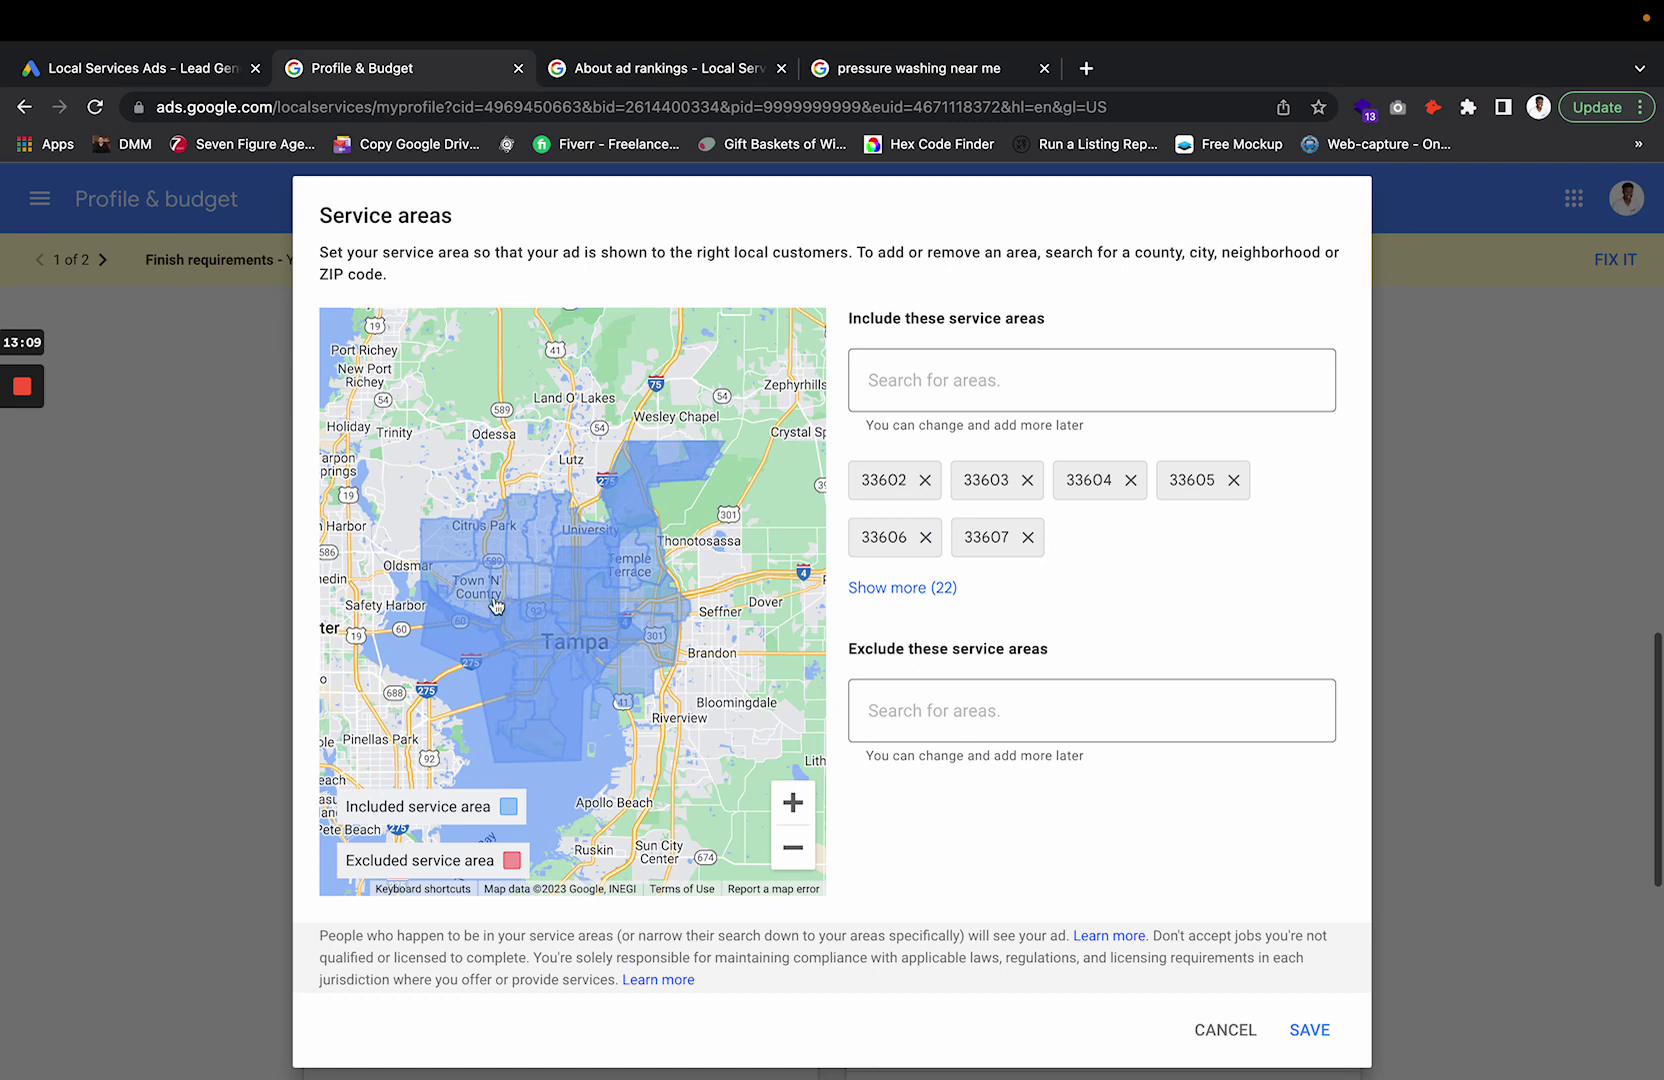
left_click(966, 378)
type("wesley")
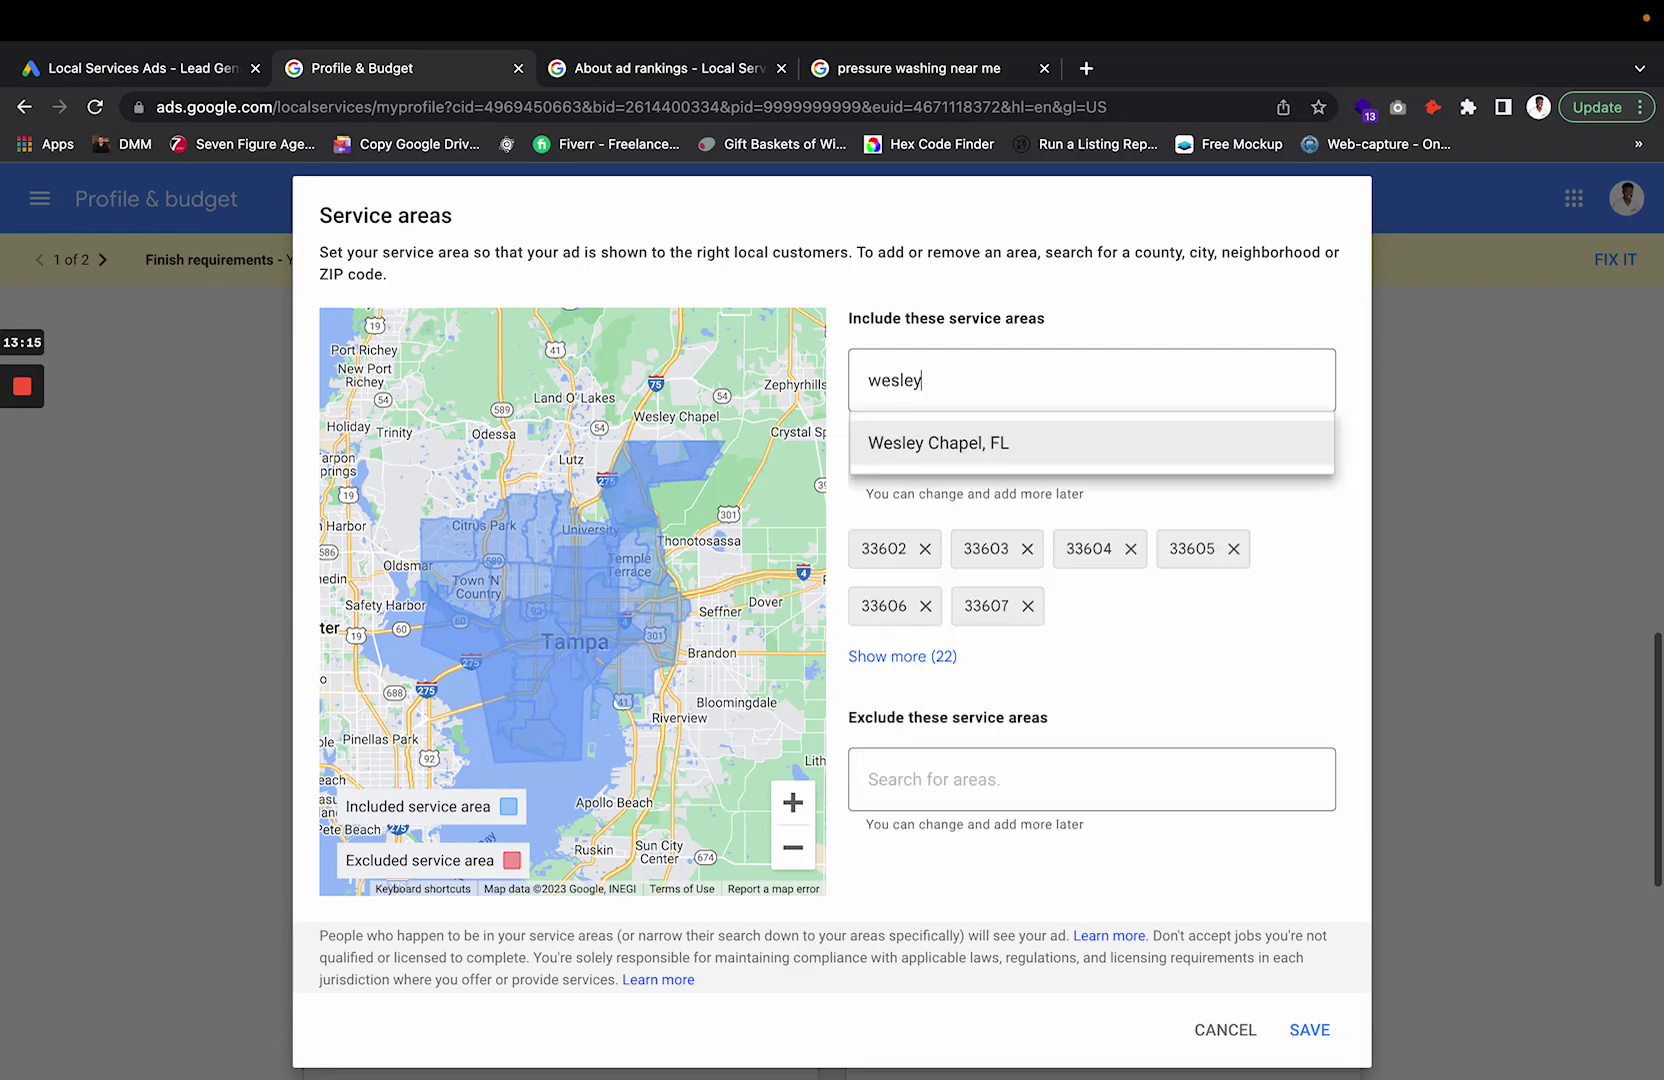
left_click(922, 447)
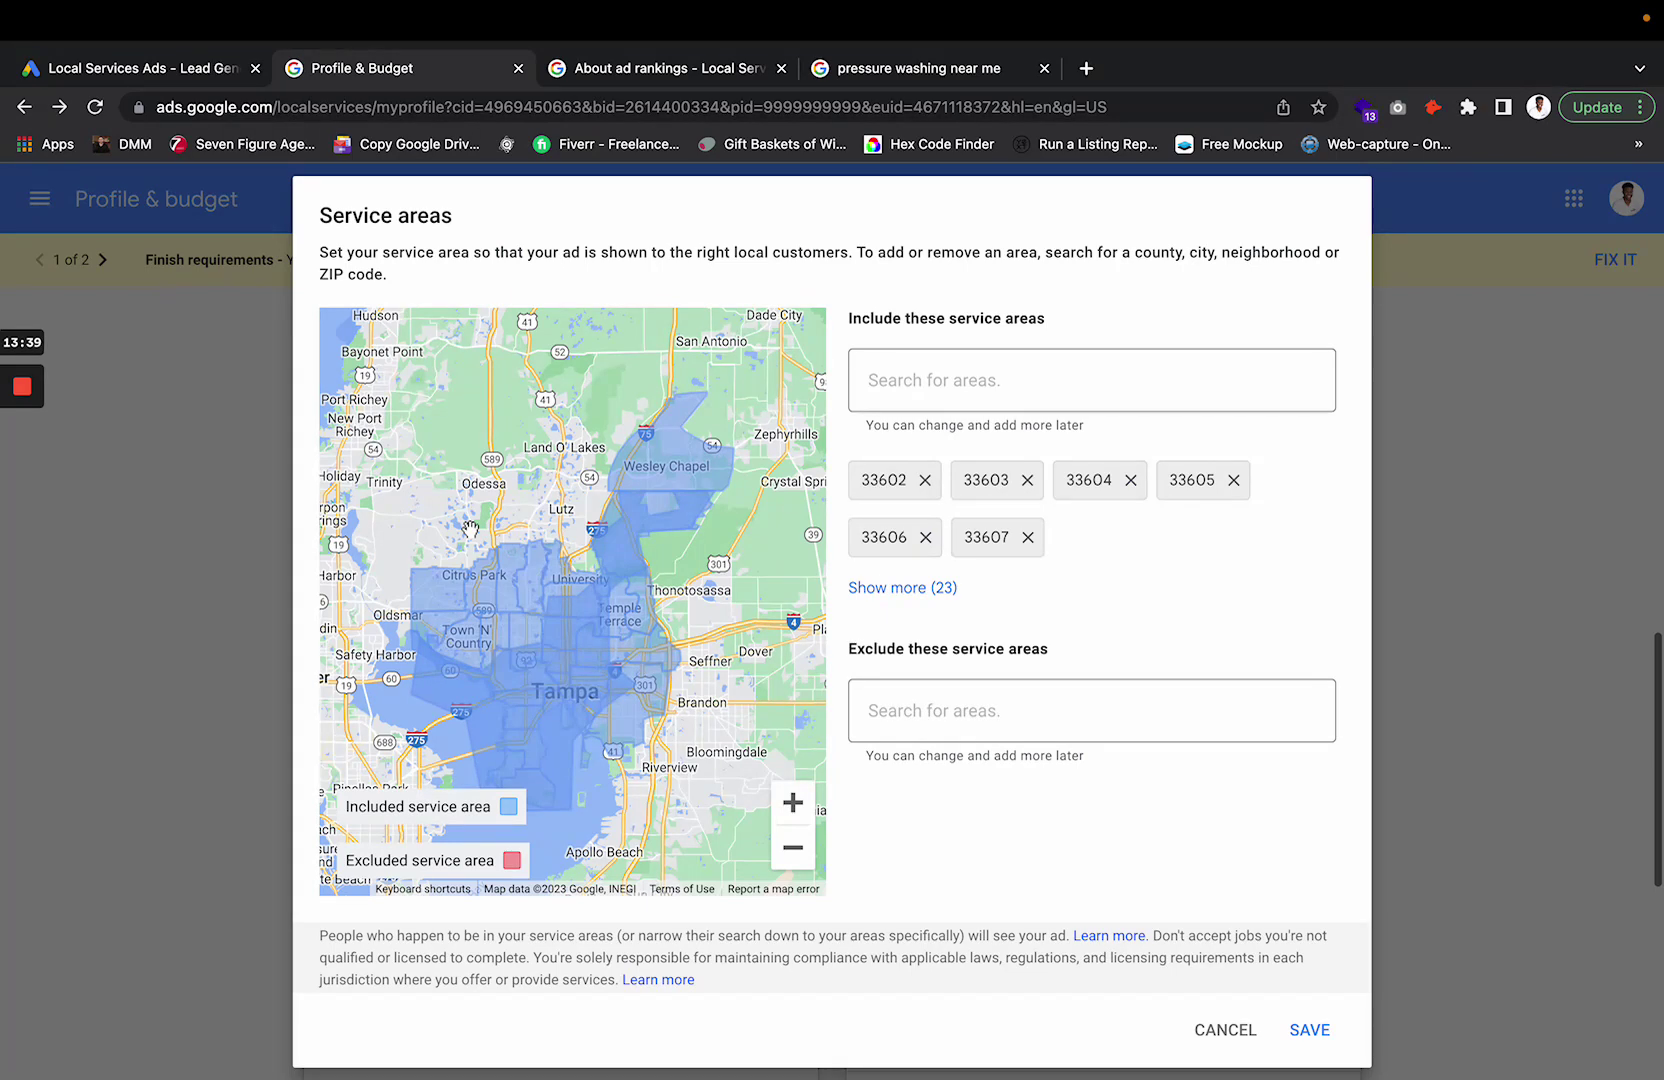
Go back from the Heights Soft Wash listing to the main search results and examine the sponsored ads.
left_click(875, 92)
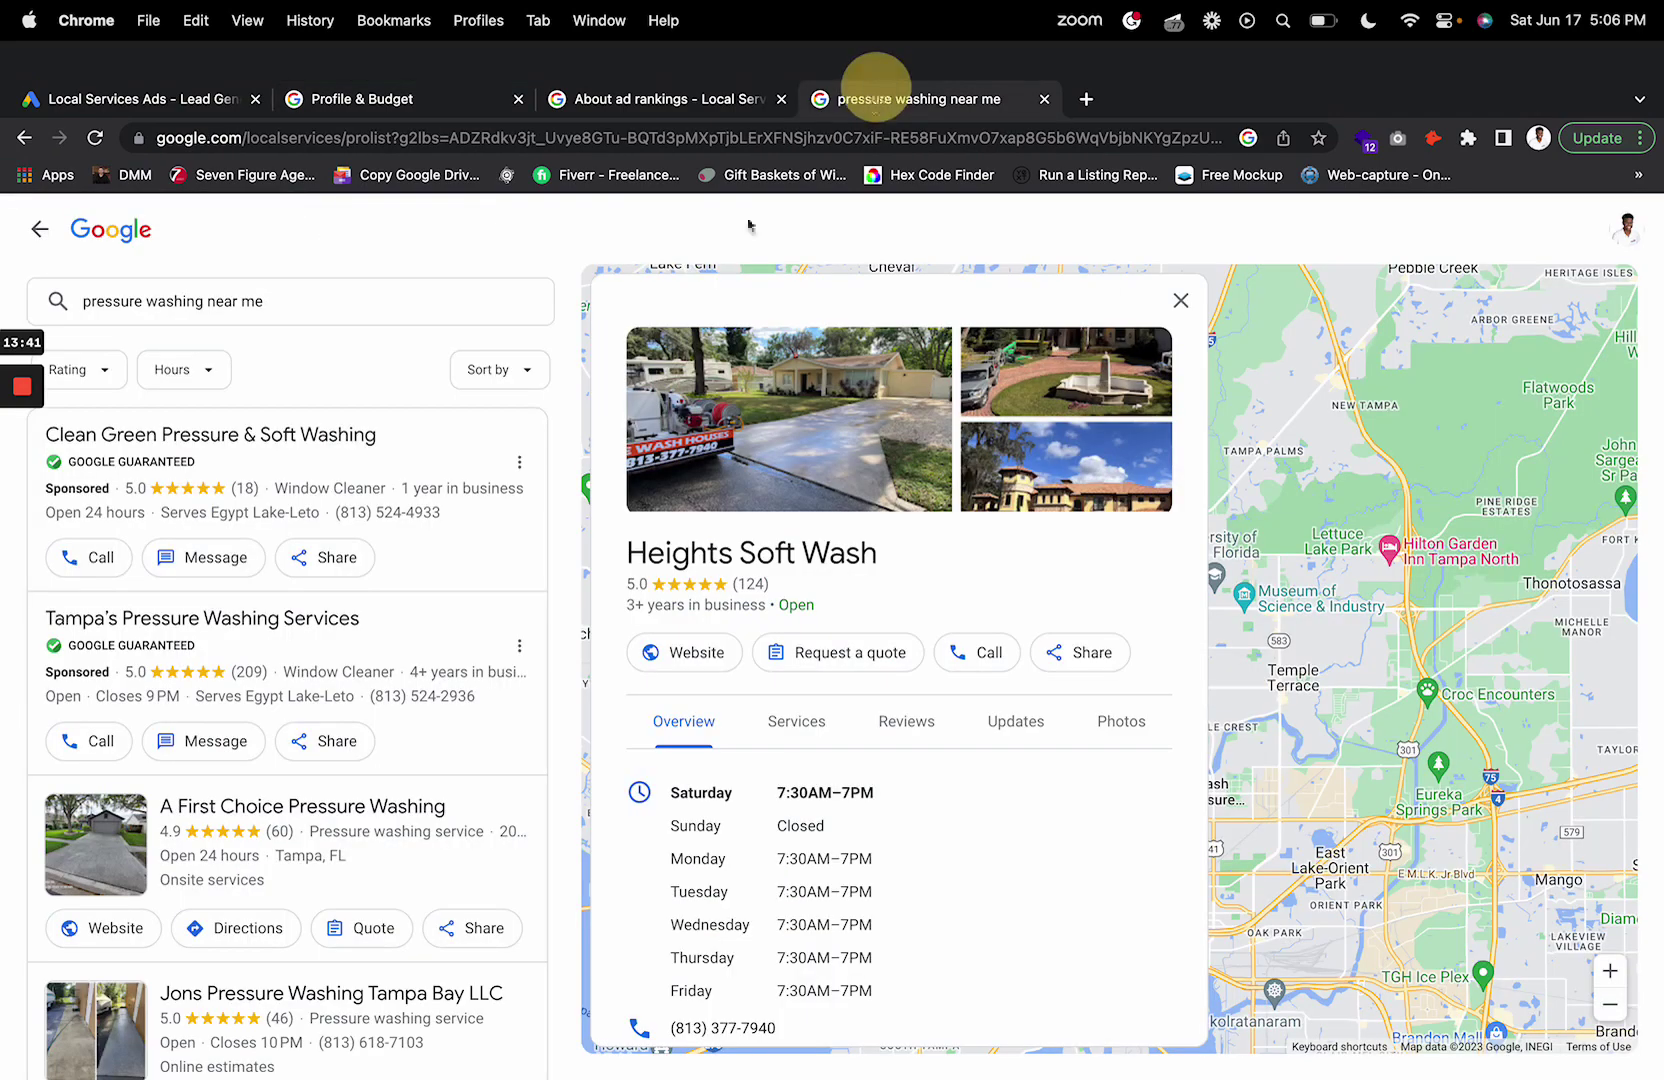
left_click(40, 198)
scroll(494, 438, "up", 5)
scroll(630, 548, "up", 10)
scroll(620, 550, "down", 3)
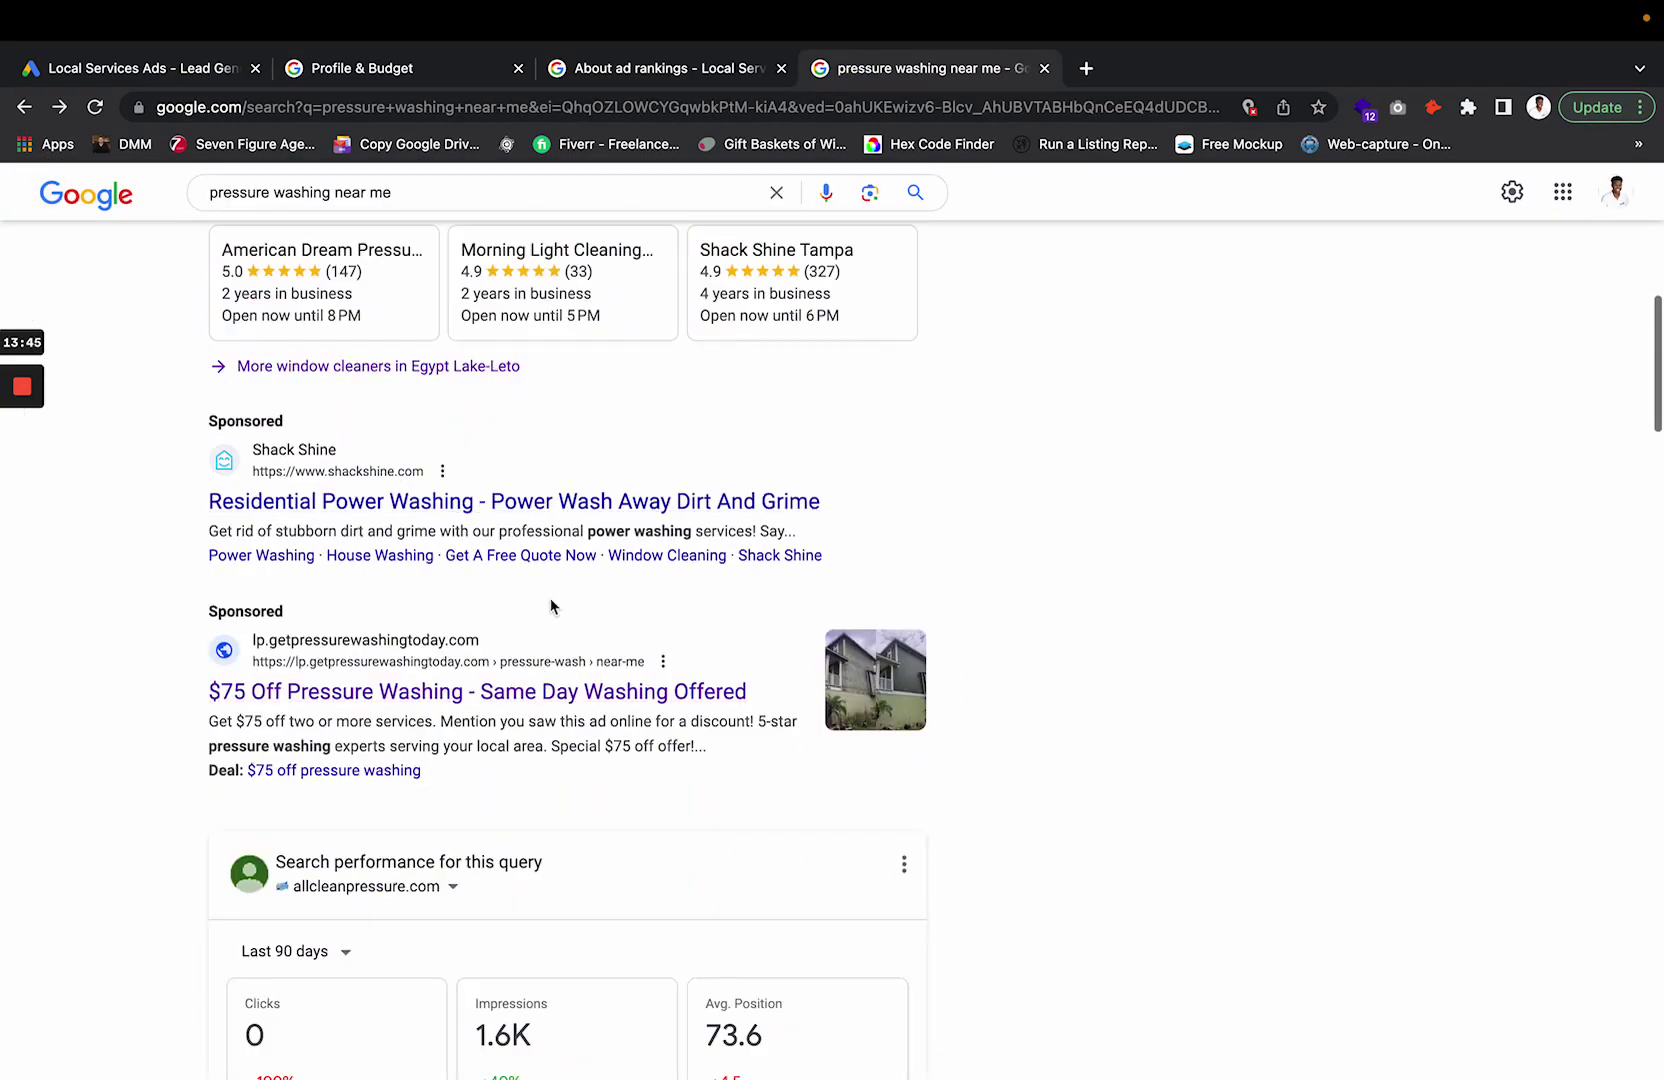
scroll(620, 620, "up", 3)
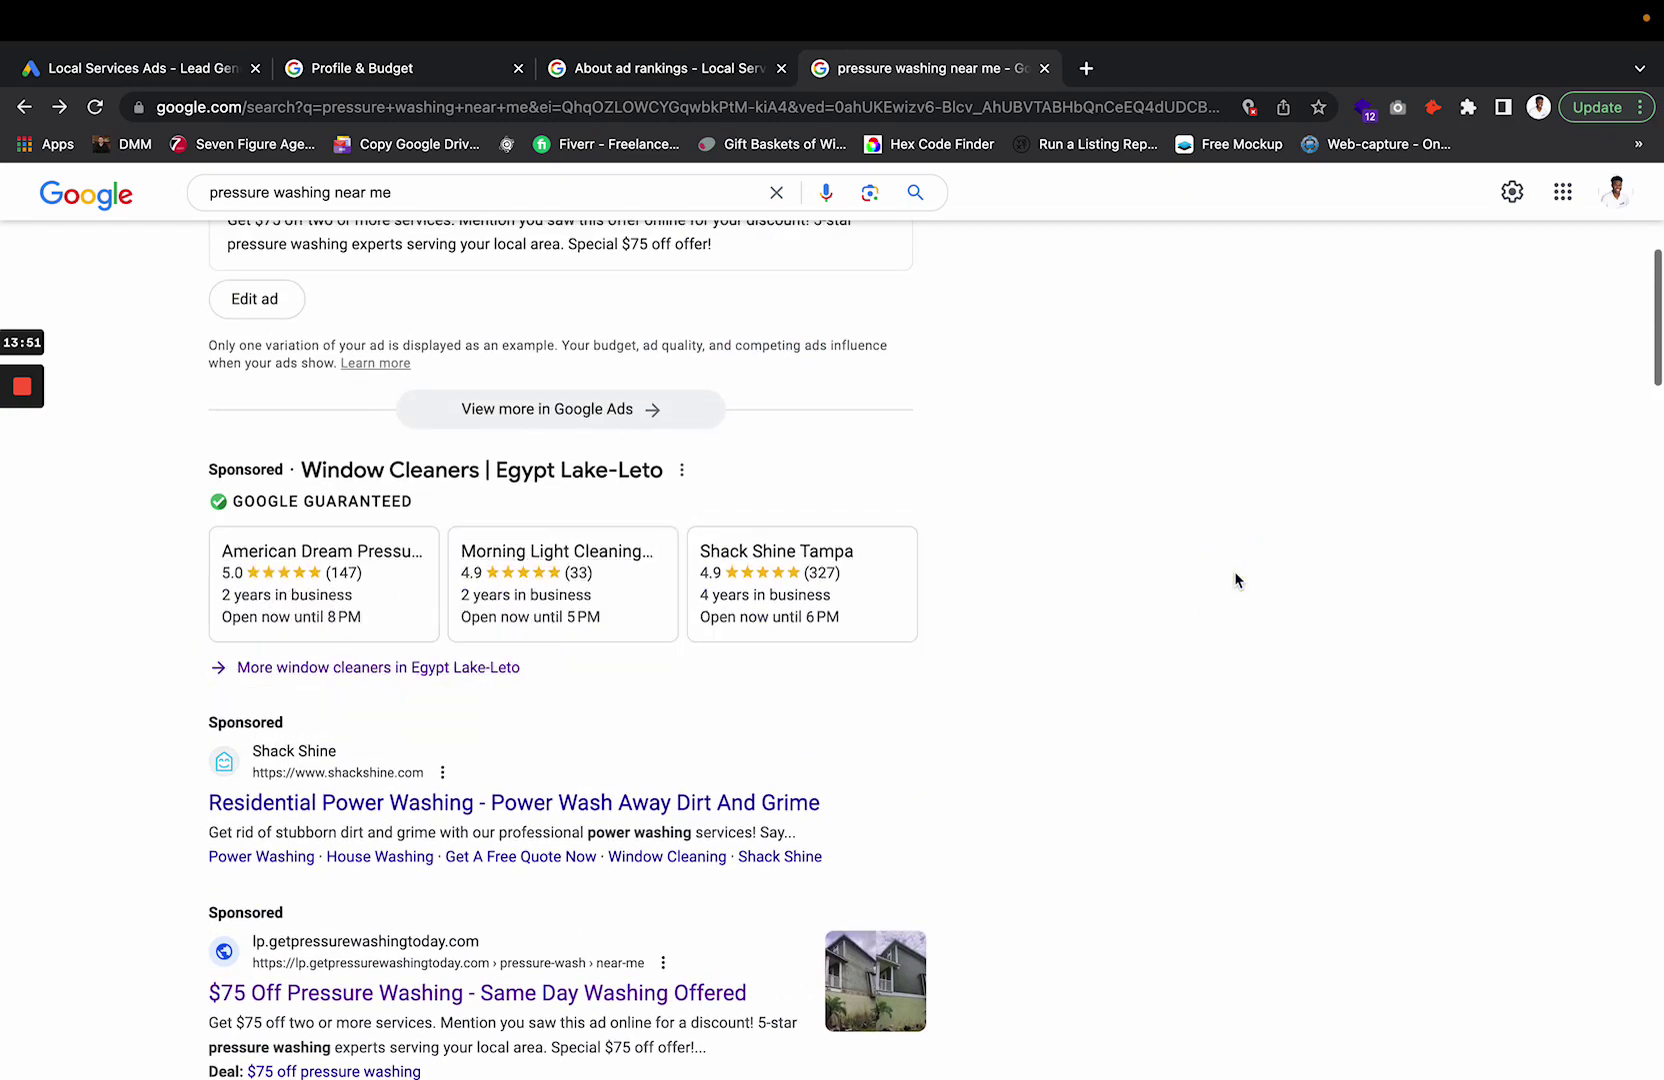
Compare the local business listings and organic results with the Google Guaranteed ads for "pressure washing near me".
scroll(1236, 576, "down", 15)
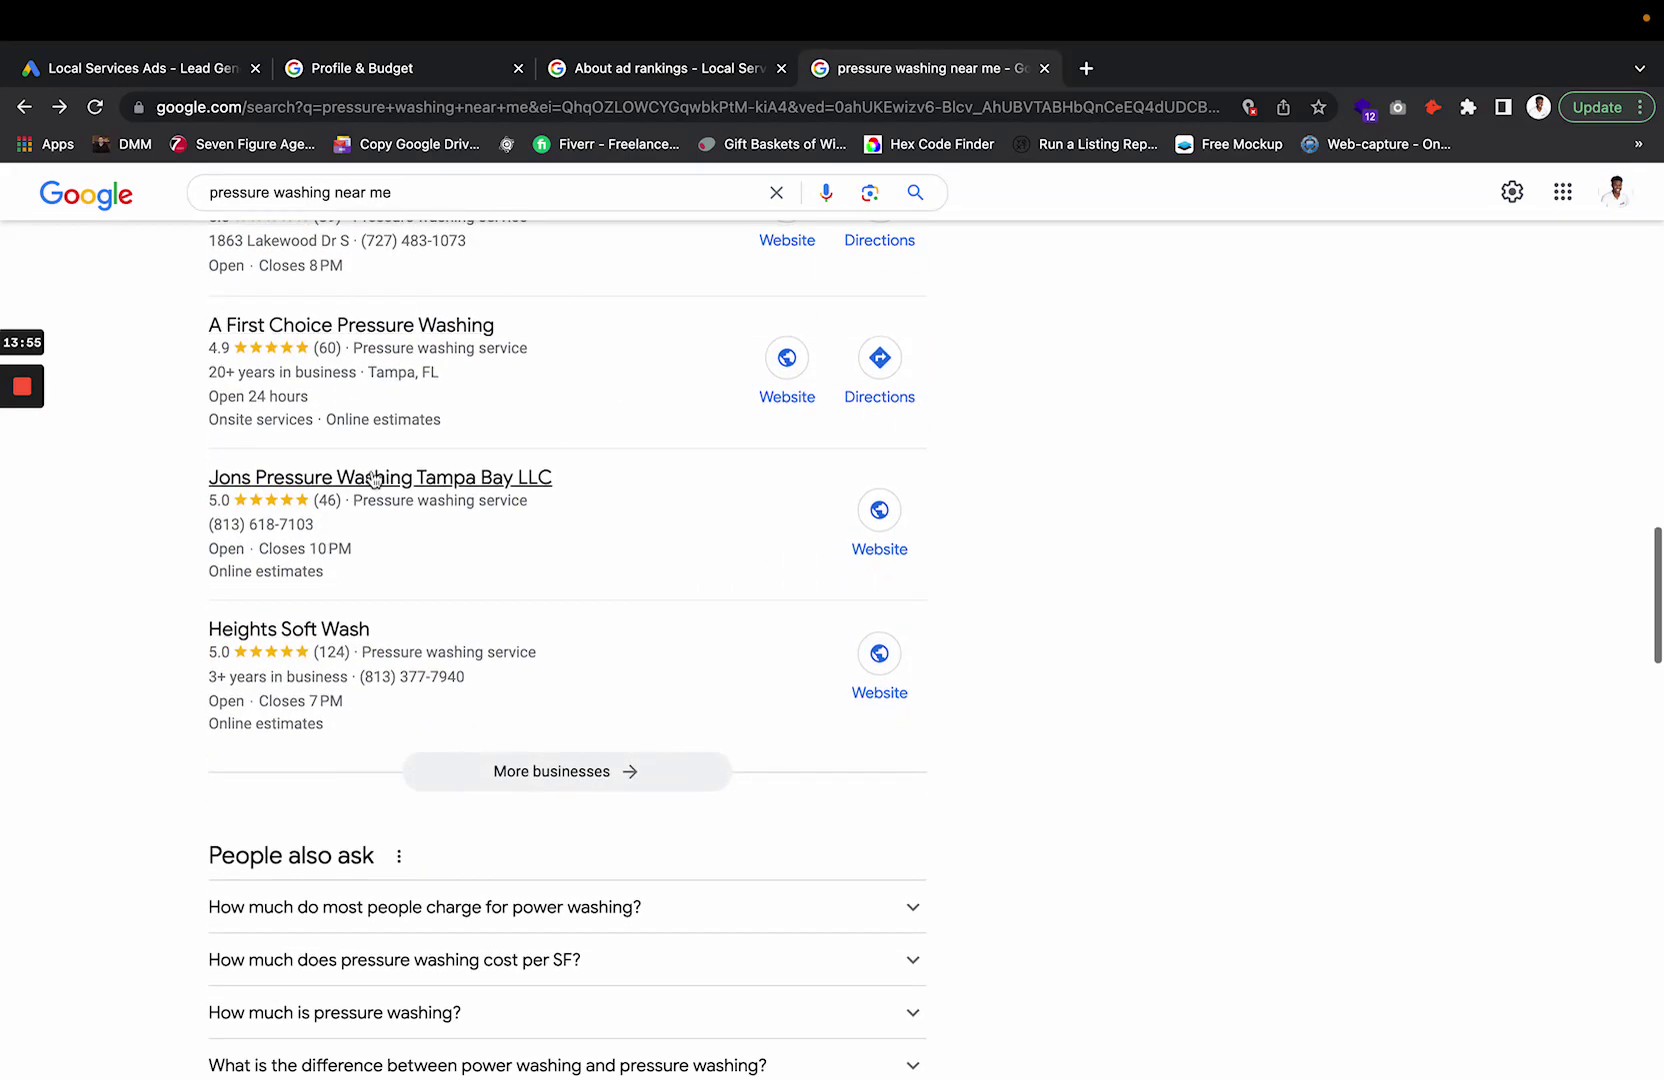
scroll(435, 662, "down", 7)
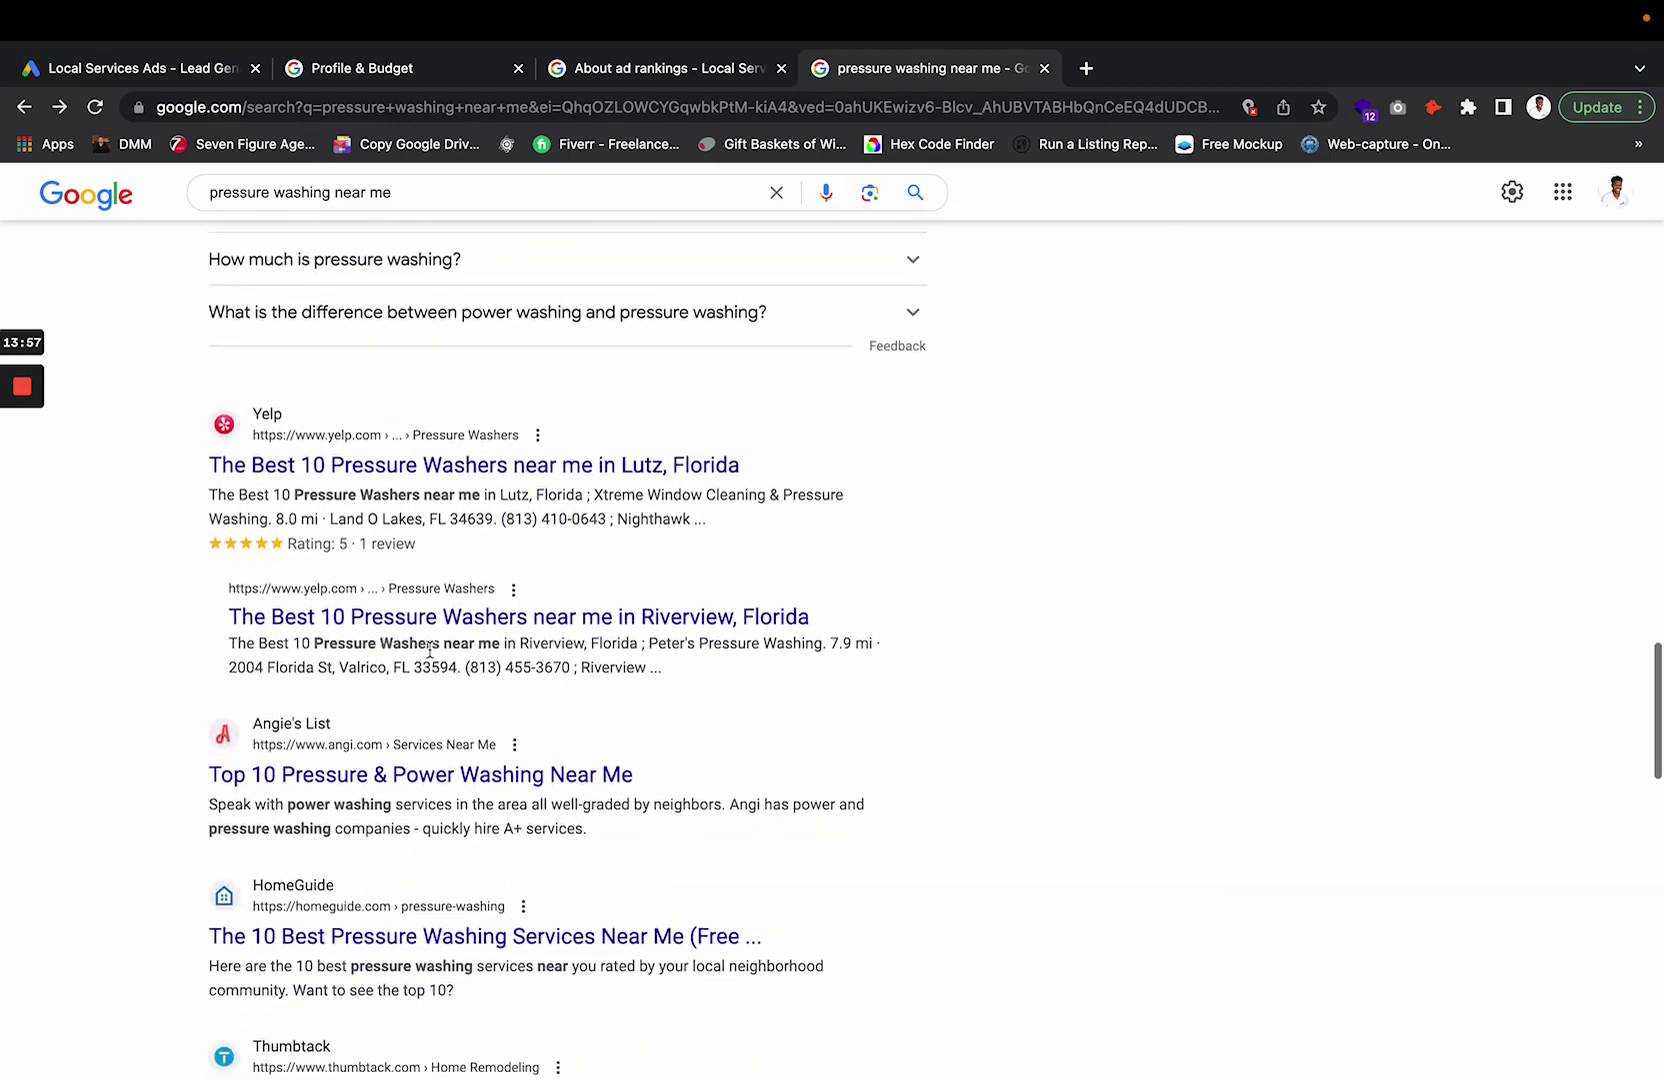
scroll(408, 846, "up", 4)
scroll(455, 733, "up", 6)
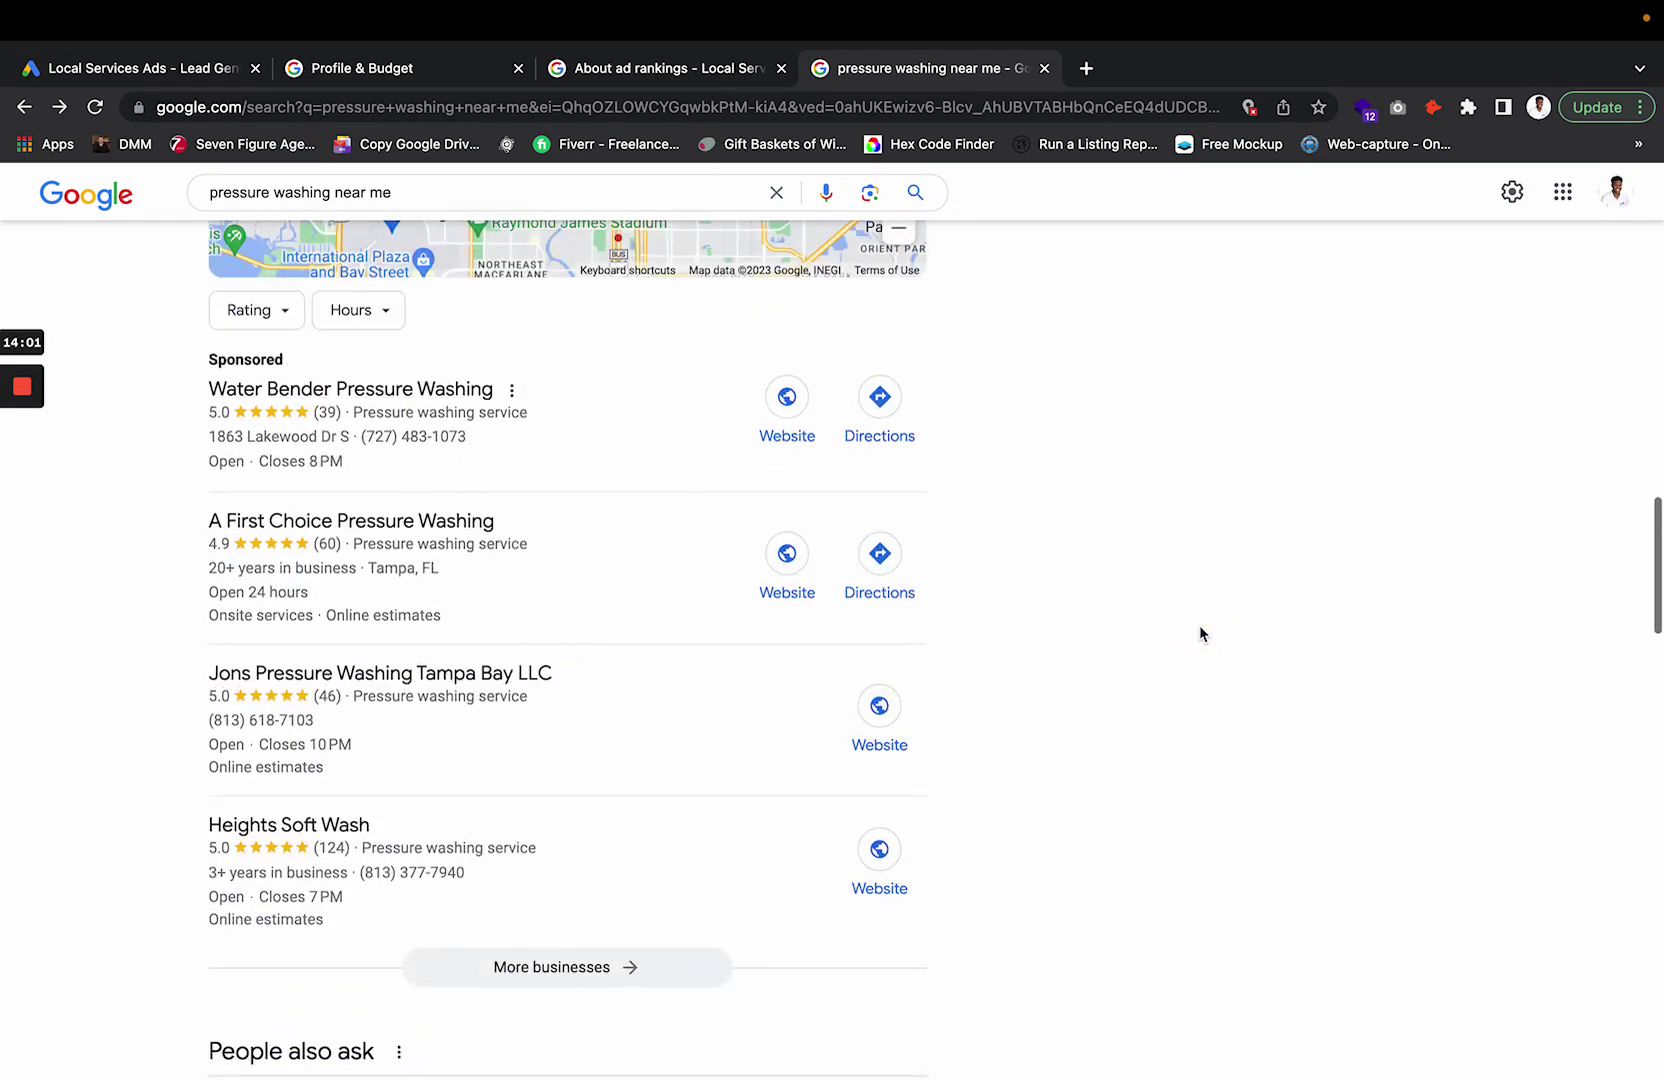
scroll(1200, 630, "up", 16)
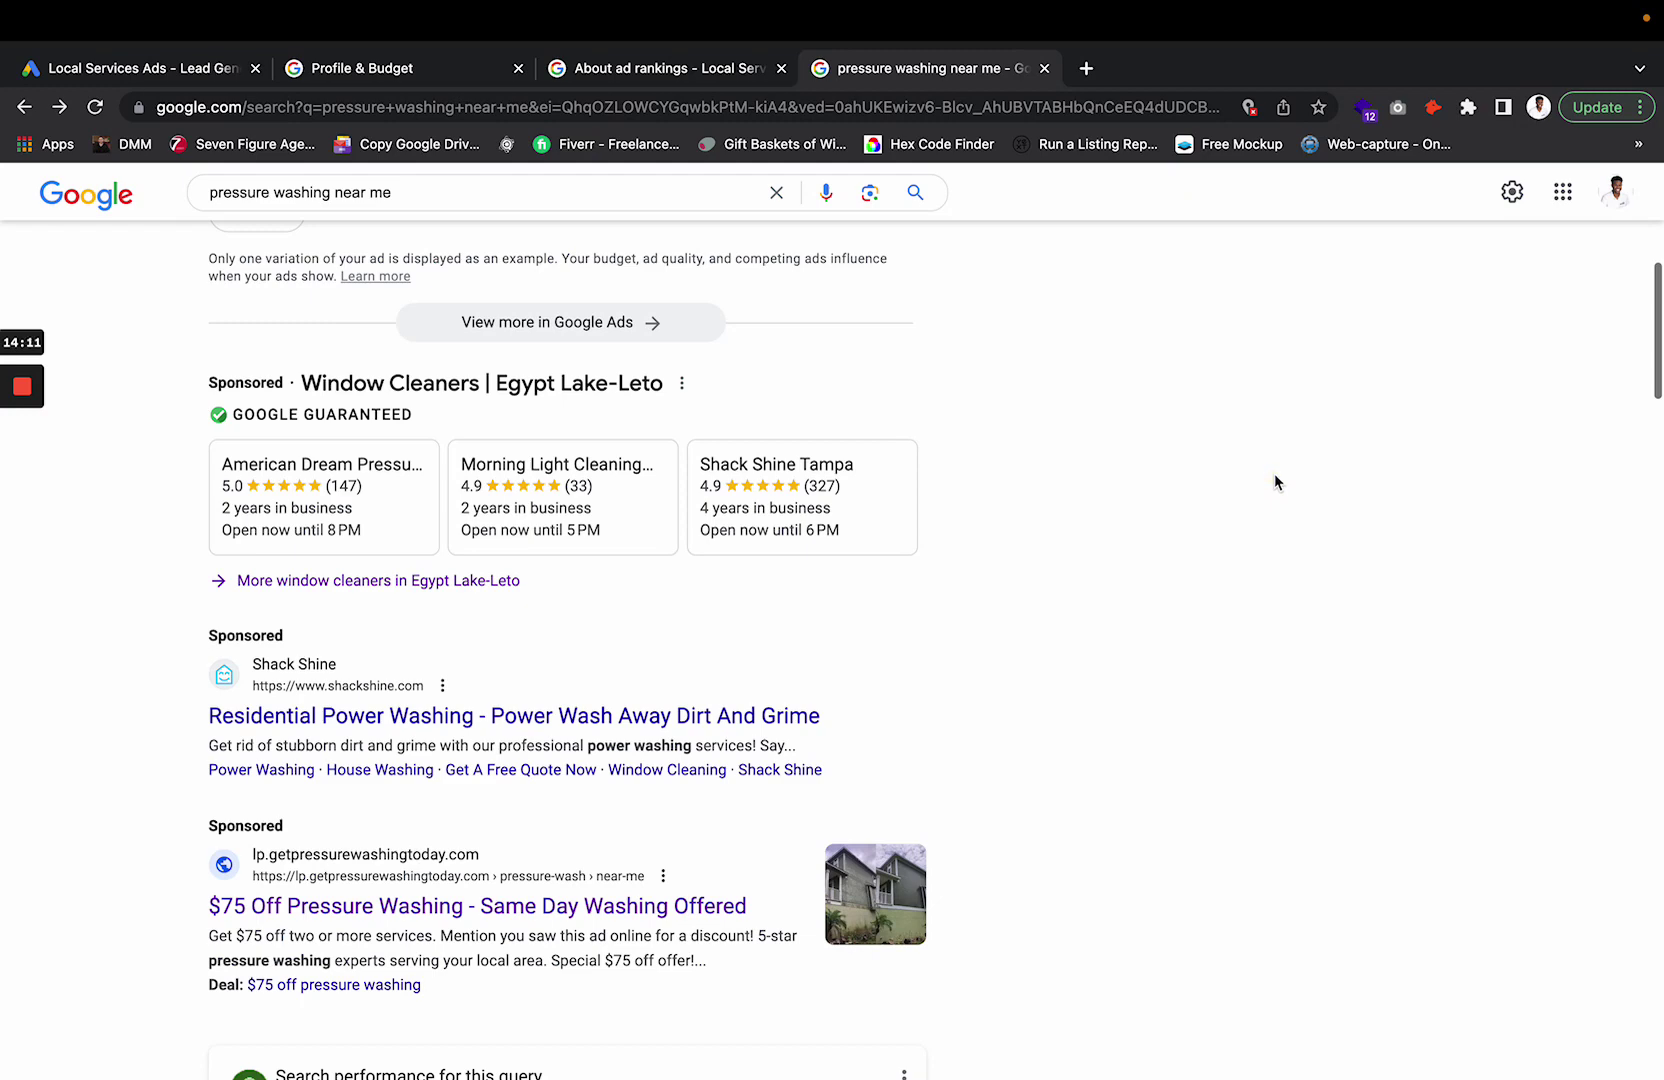
scroll(796, 526, "down", 9)
scroll(741, 826, "down", 5)
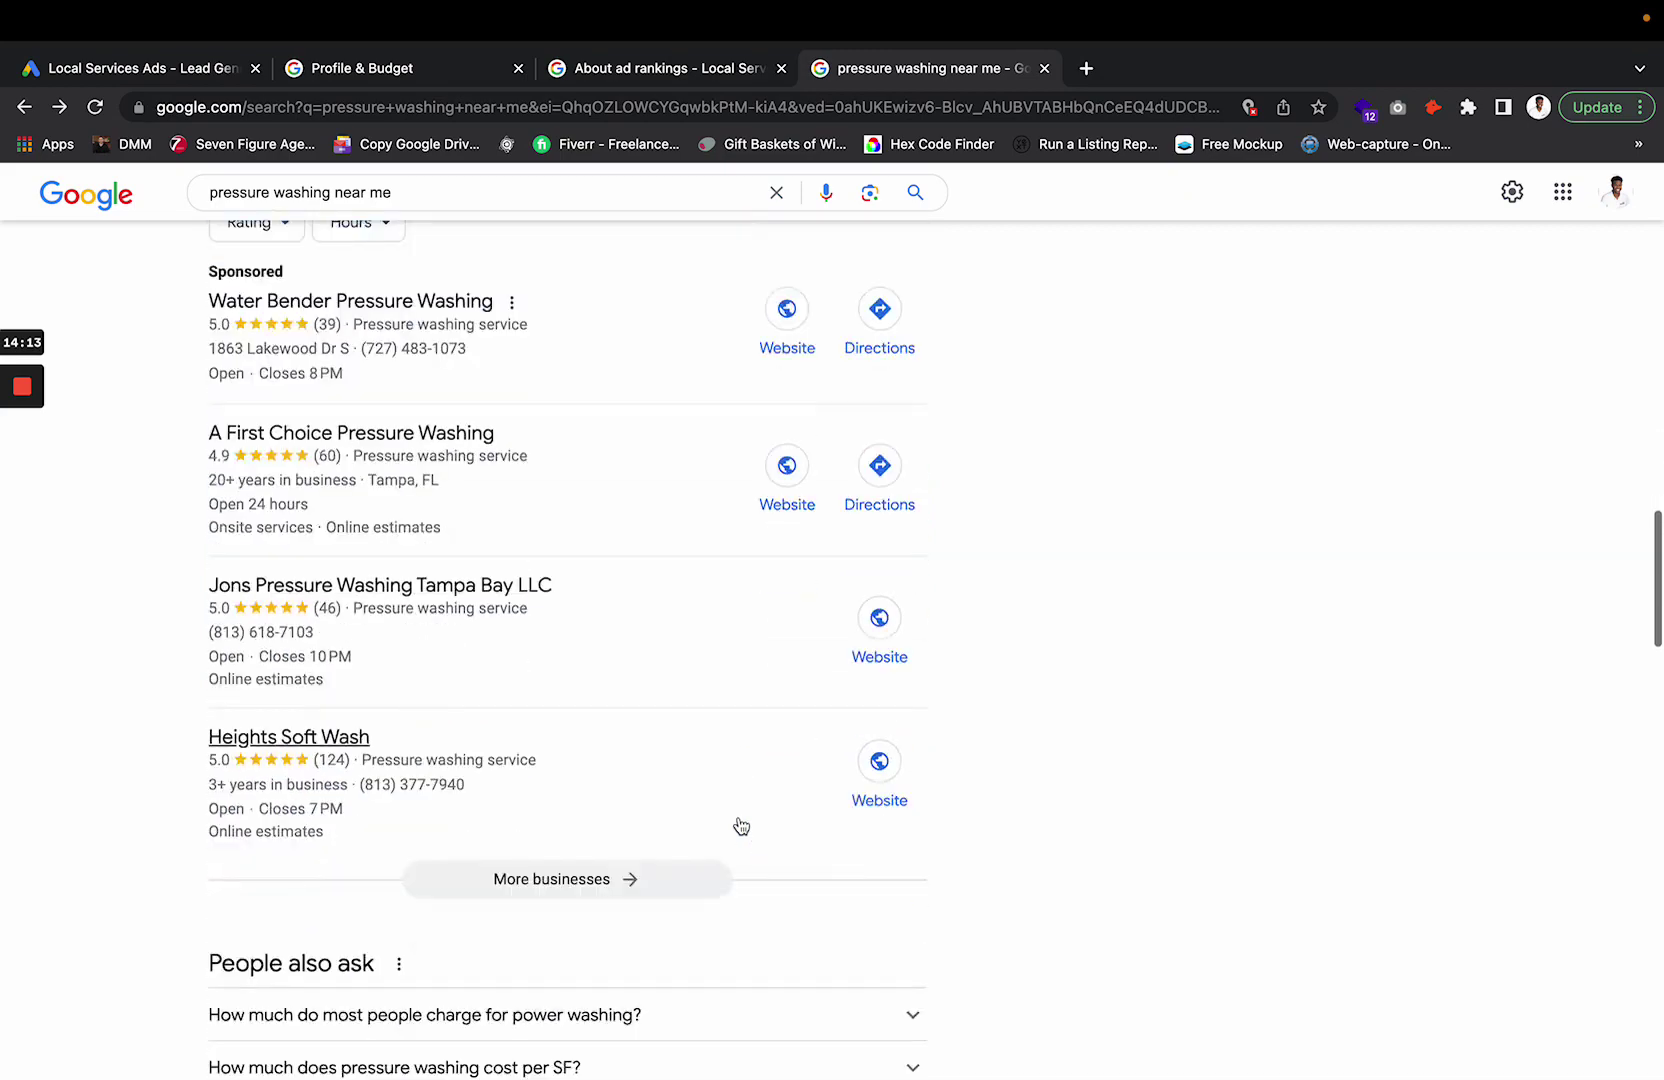
Compare the organic results with the sponsored ads and examine the Google Guaranteed listing for Shack Shine Tampa.
scroll(335, 540, "down", 10)
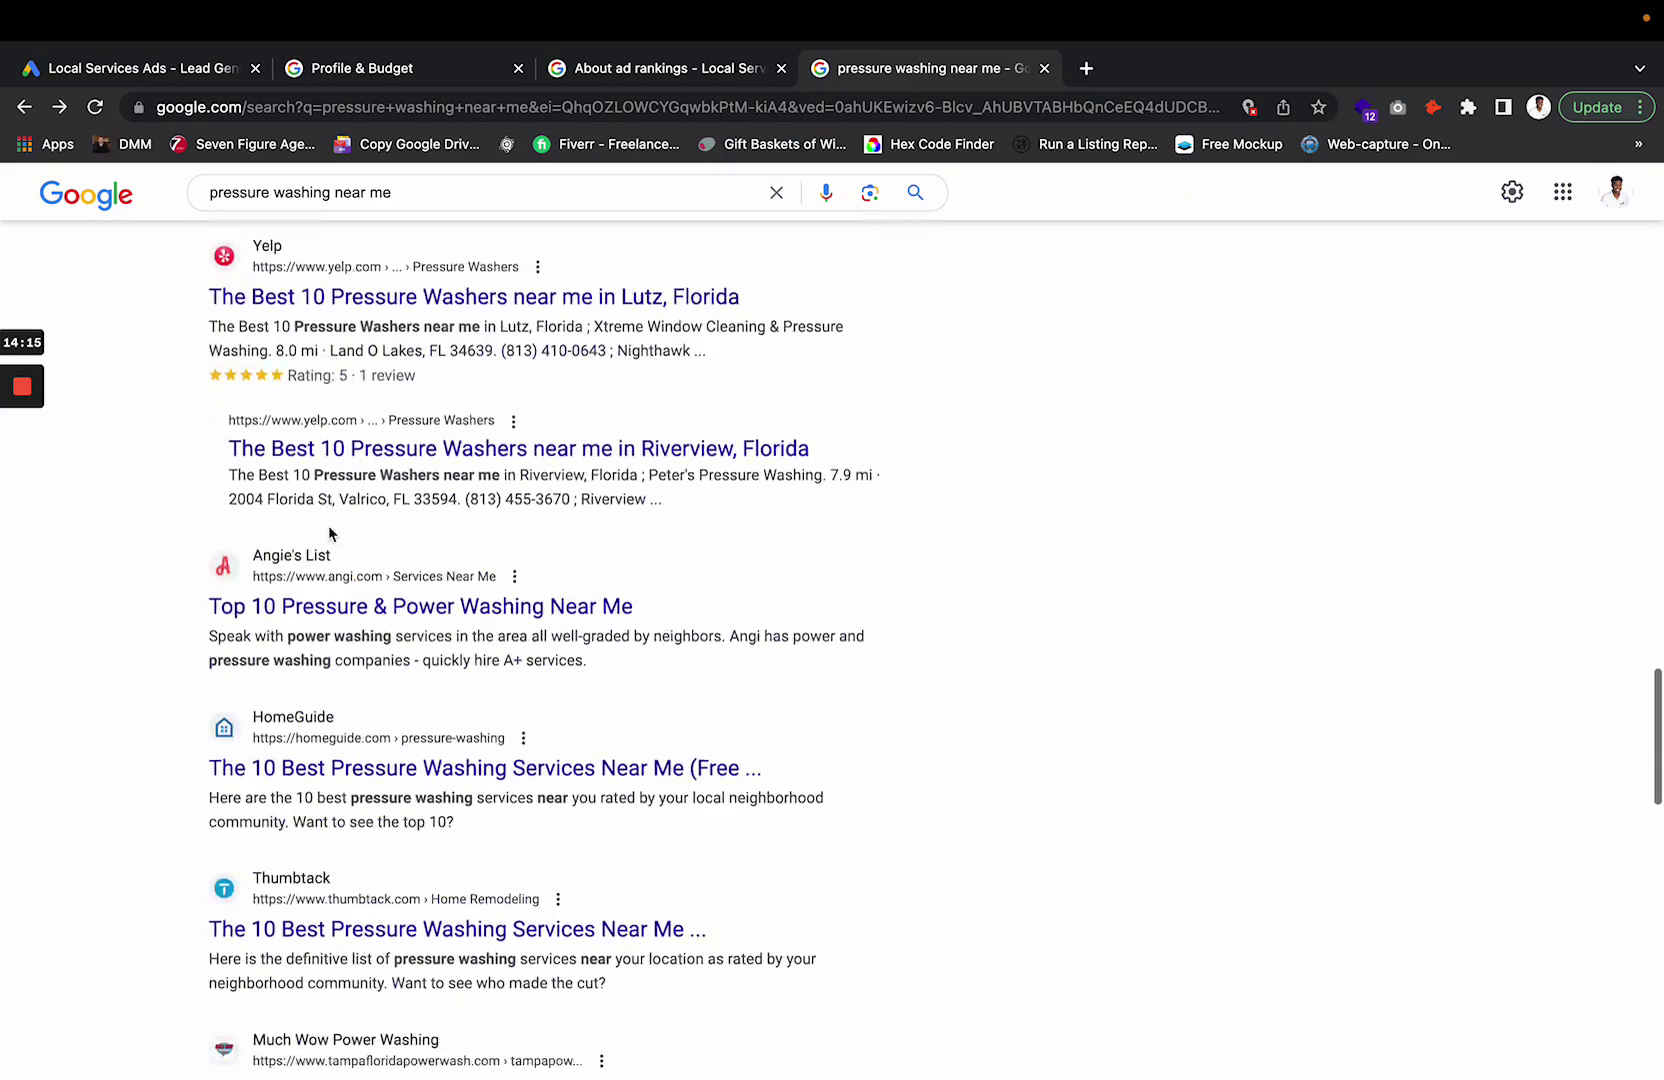
scroll(409, 583, "up", 10)
scroll(334, 903, "down", 5)
scroll(371, 891, "up", 15)
scroll(512, 624, "down", 10)
scroll(508, 437, "up", 1)
scroll(508, 437, "up", 1)
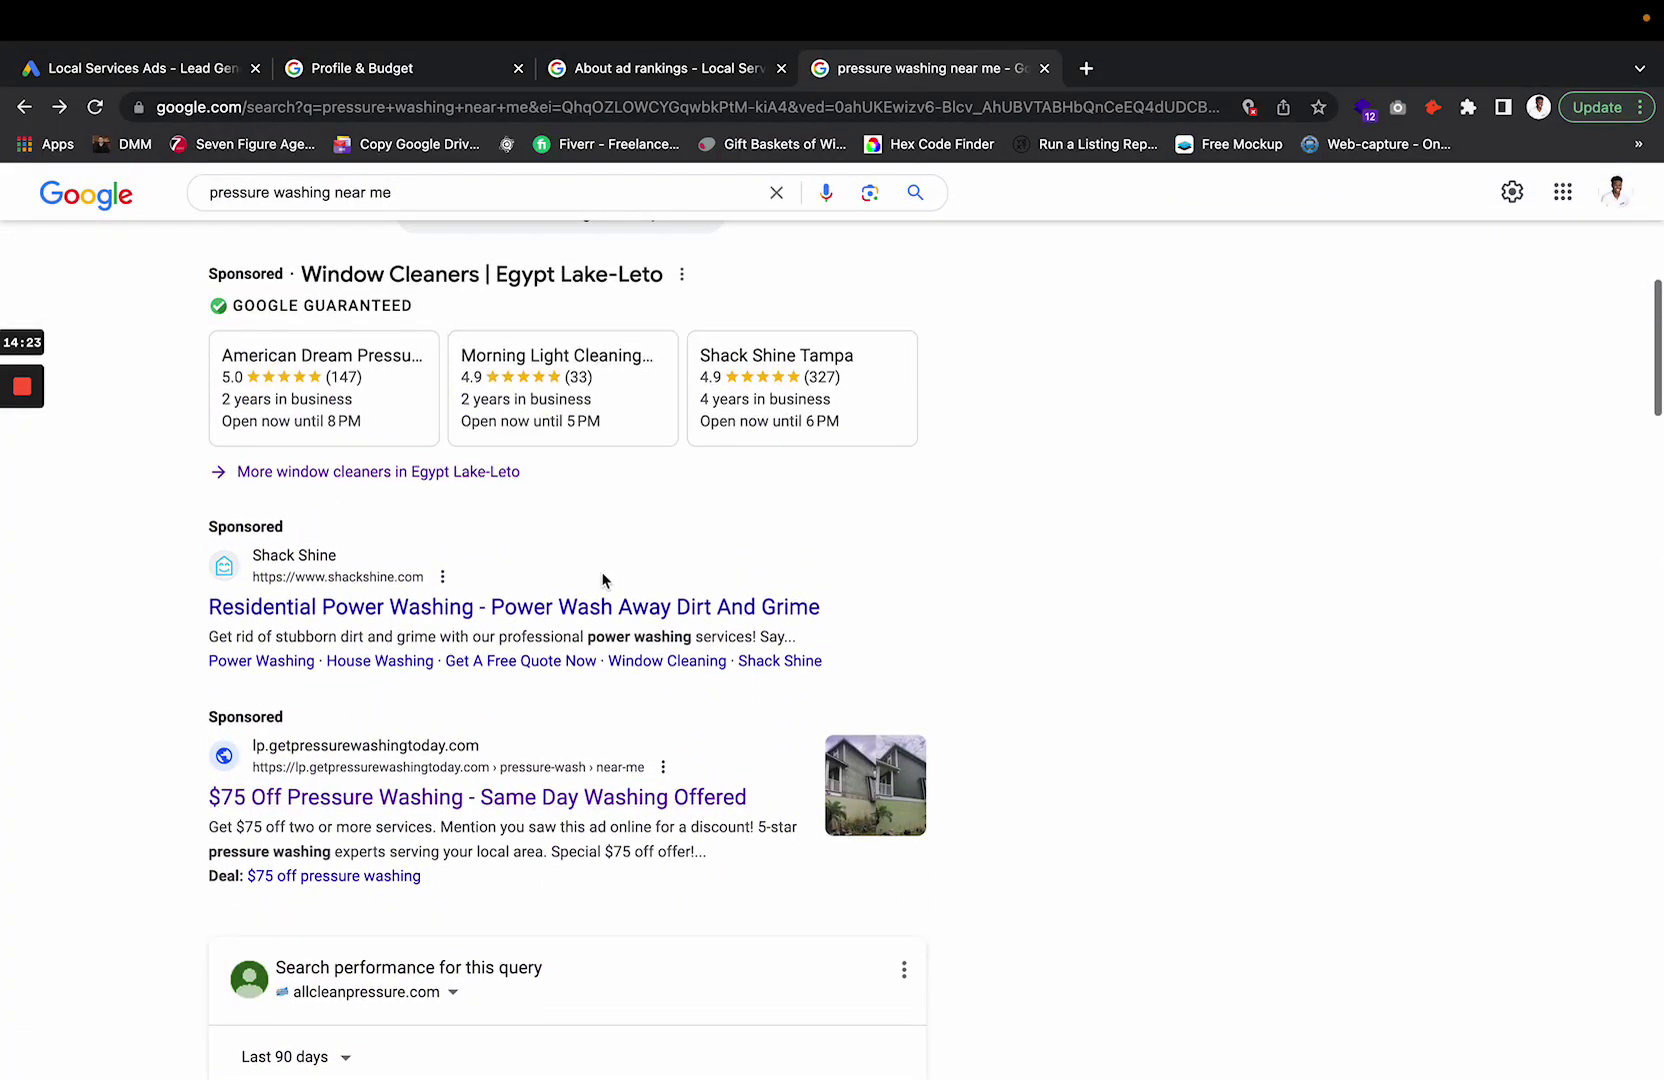
left_click(999, 545)
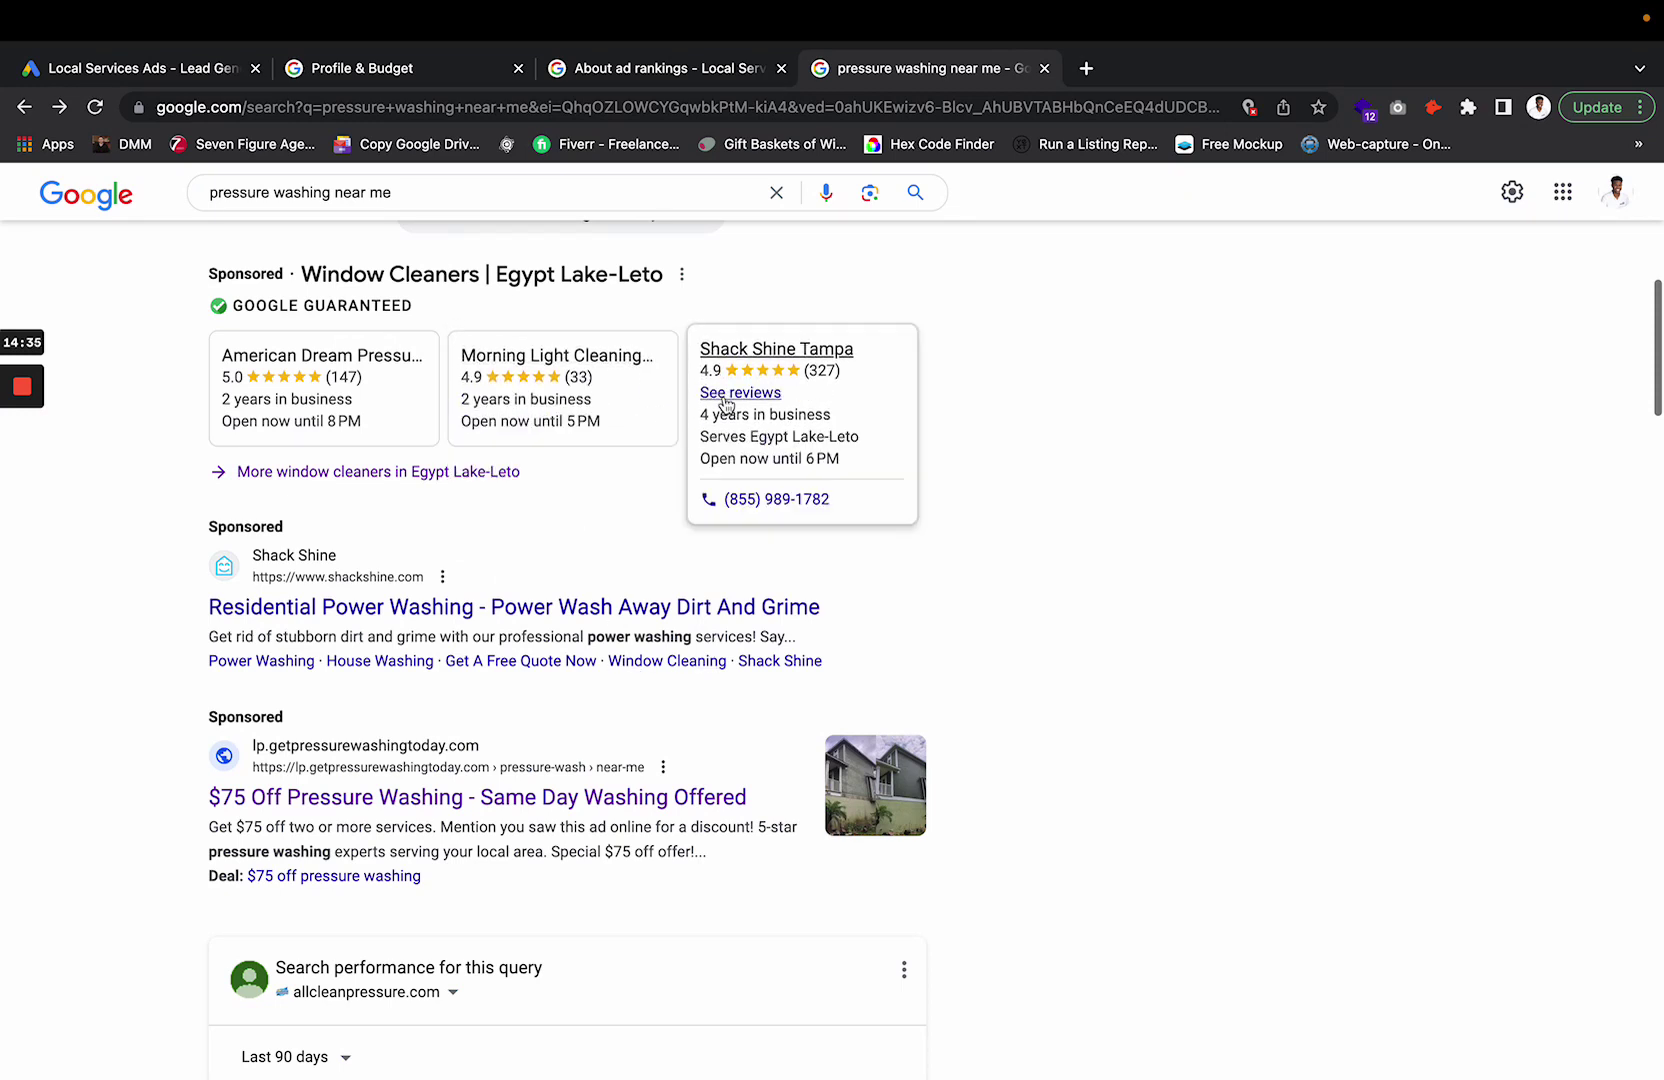
mouse_move(730, 400)
Return to the Profile & budget page and cancel the service areas edit.
left_click(666, 70)
left_click(392, 66)
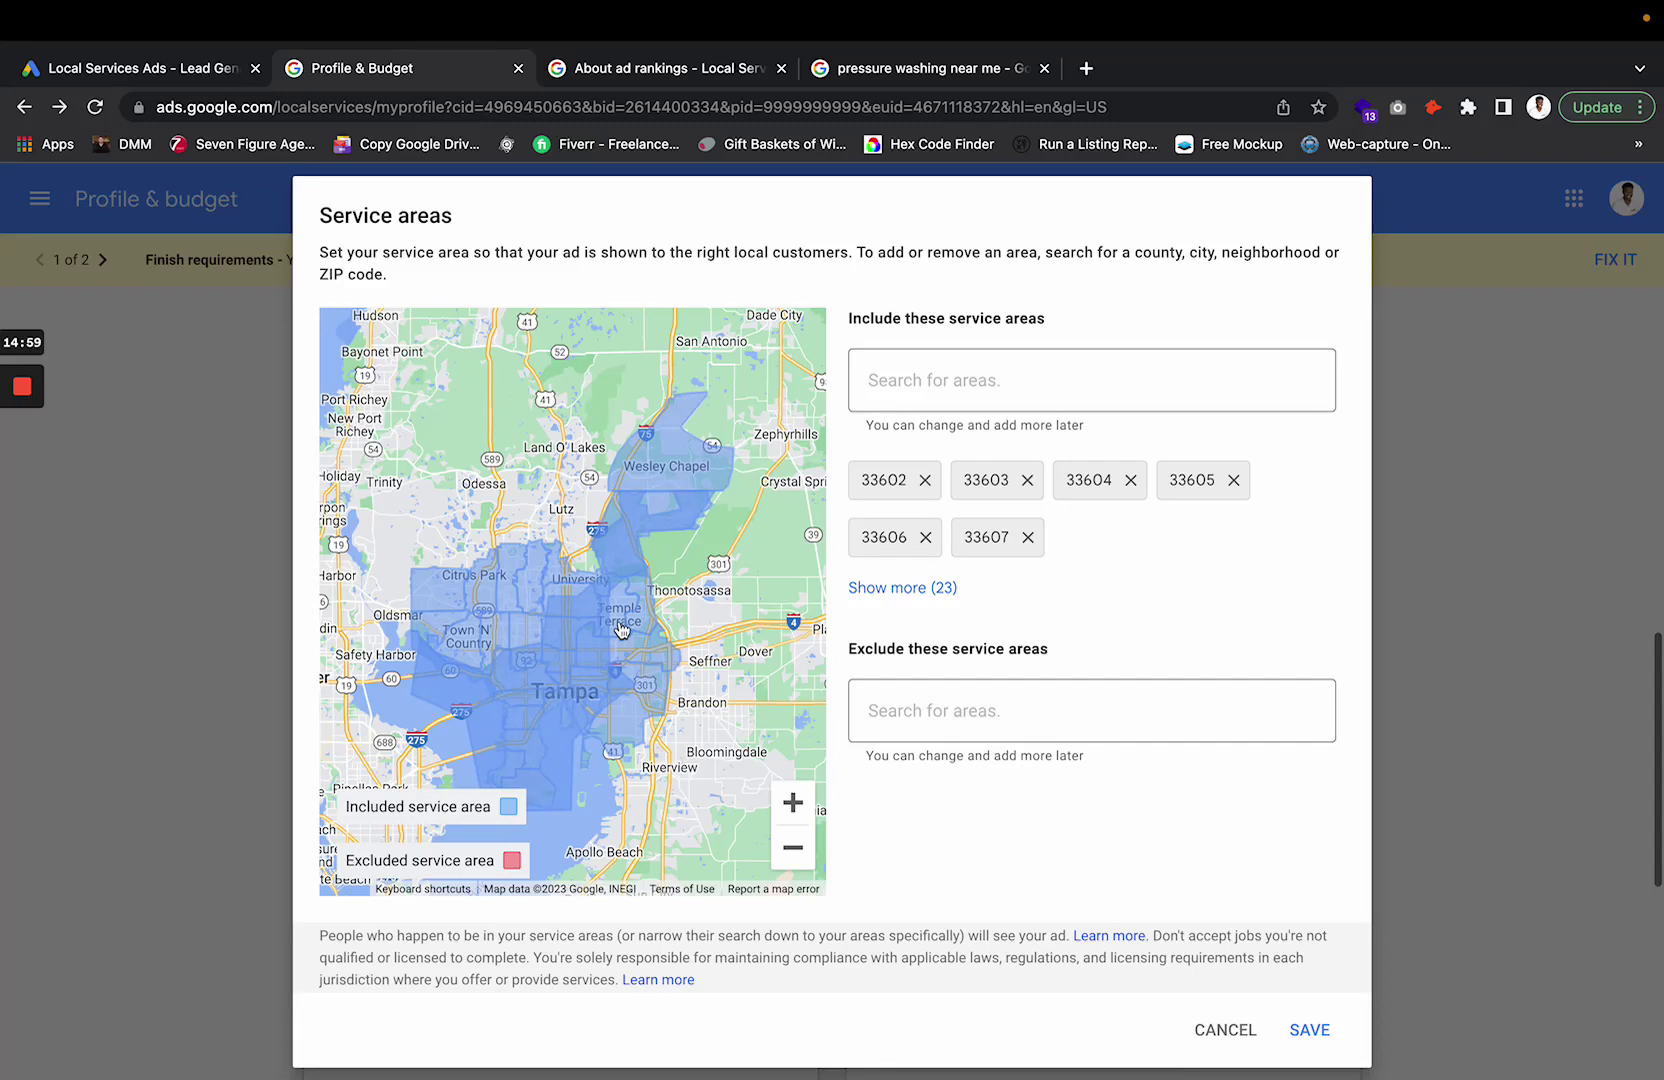
left_click(1222, 1036)
scroll(850, 570, "up", 5)
scroll(847, 543, "up", 5)
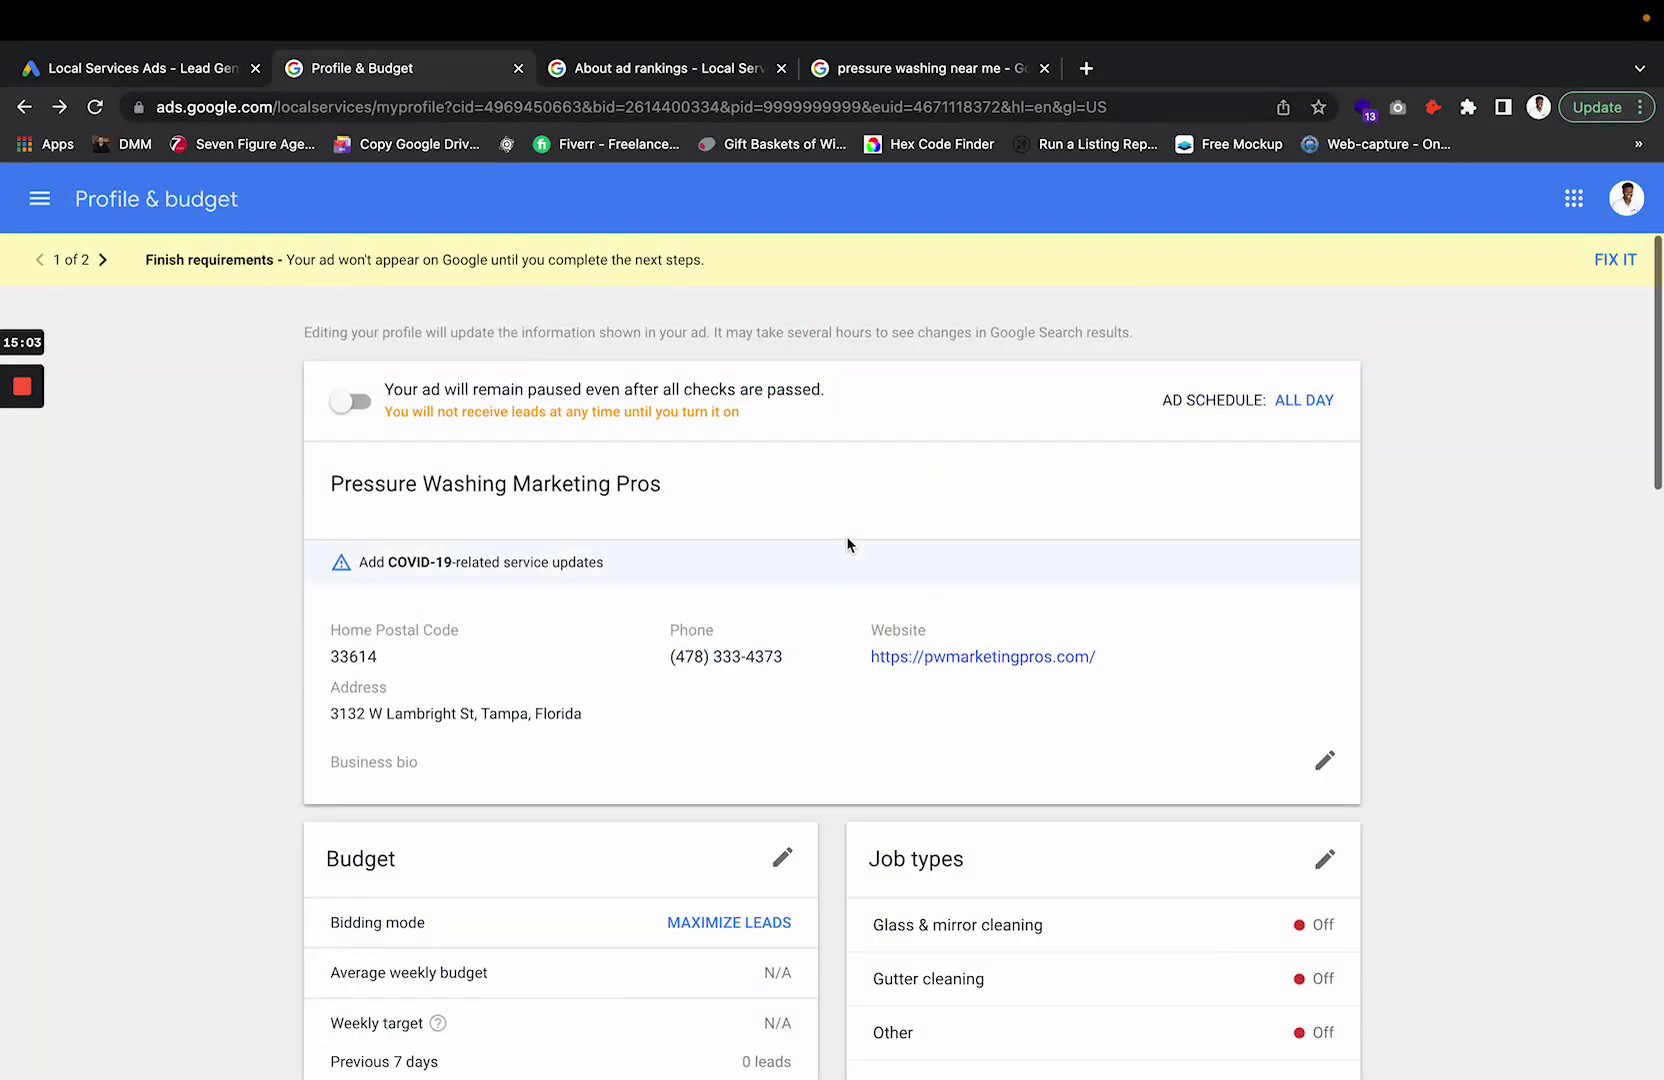
Return to the ad rankings article and highlight the bullet on profile quality, ratings and number of reviews.
left_click(648, 100)
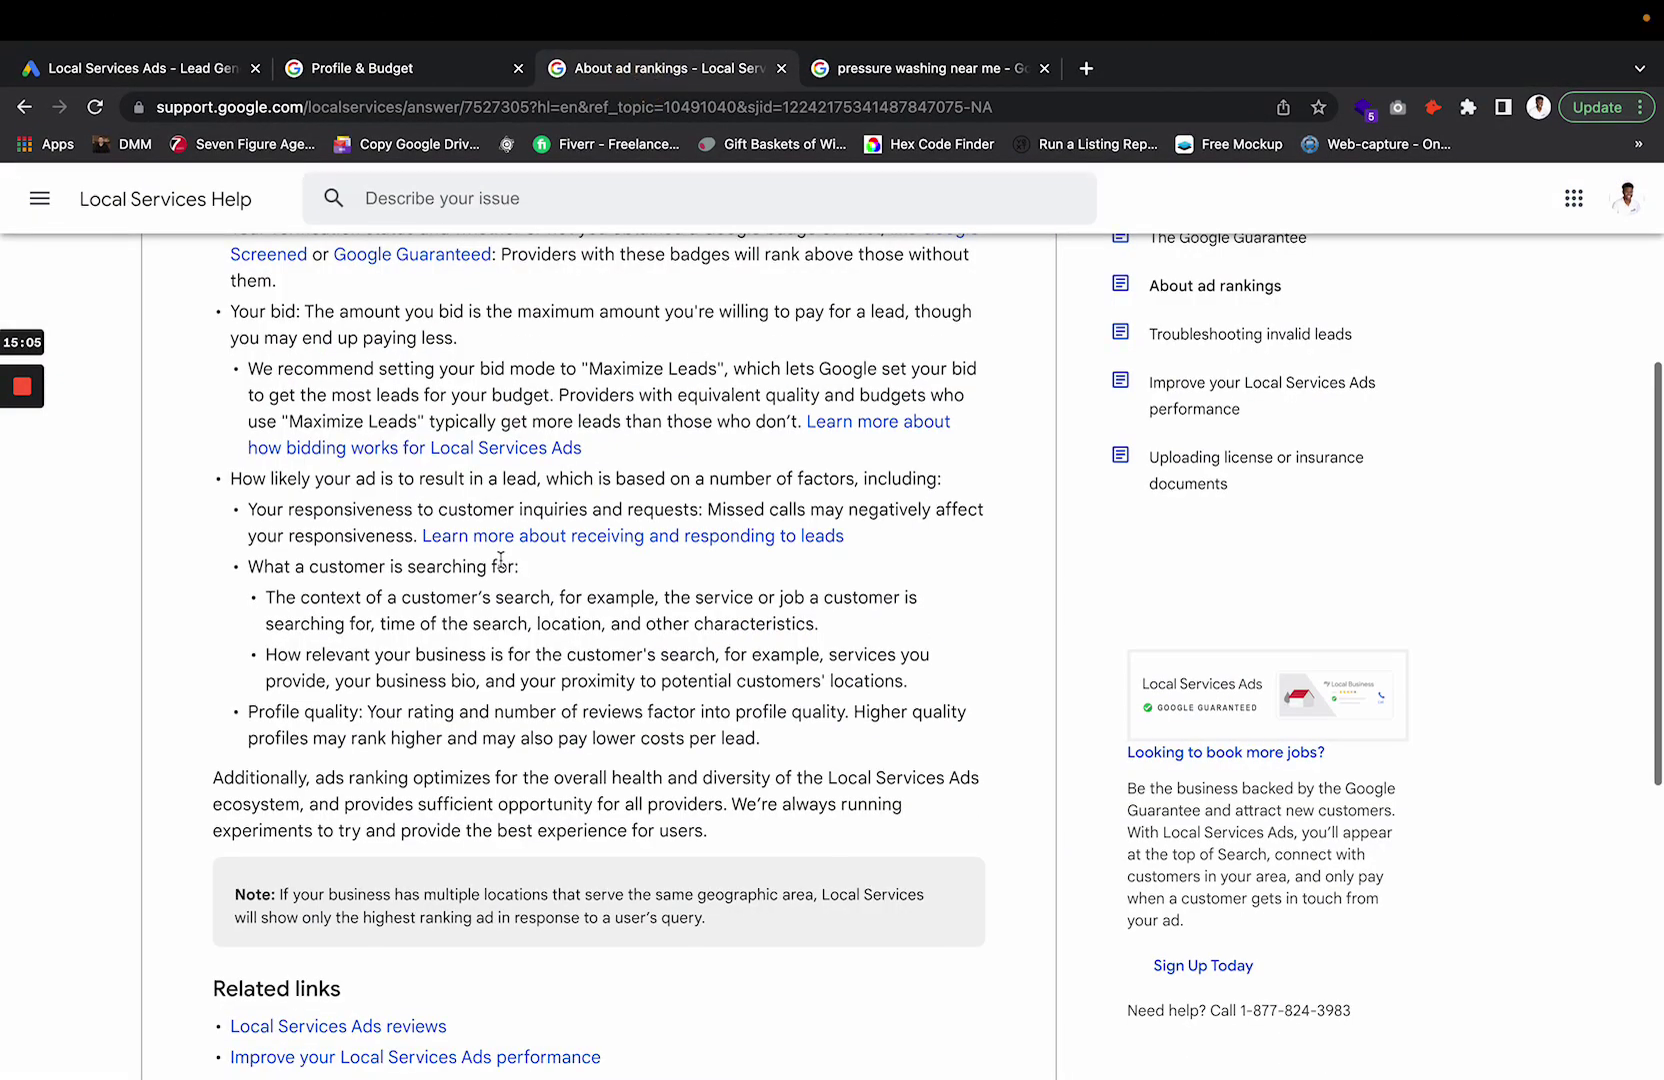
scroll(500, 560, "down", 2)
left_click_drag(248, 613, 850, 680)
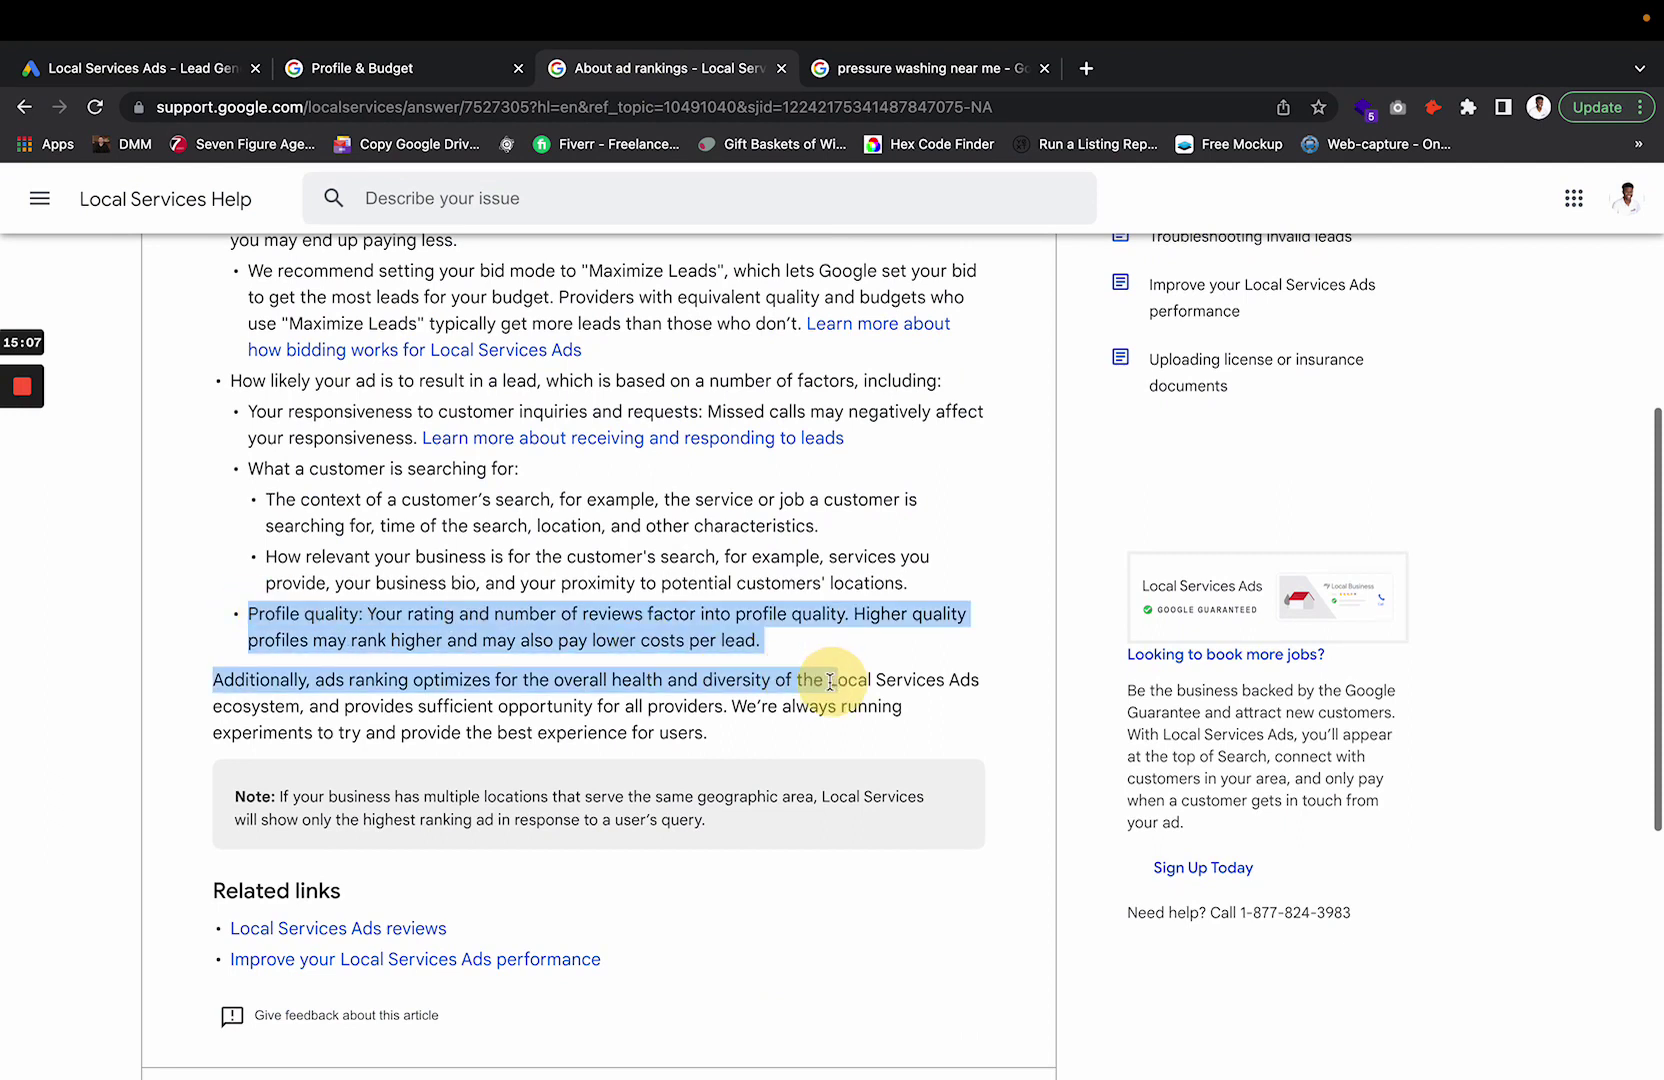
left_click(795, 625)
left_click_drag(376, 613, 769, 646)
left_click(768, 652)
triple_click(768, 652)
left_click(781, 647)
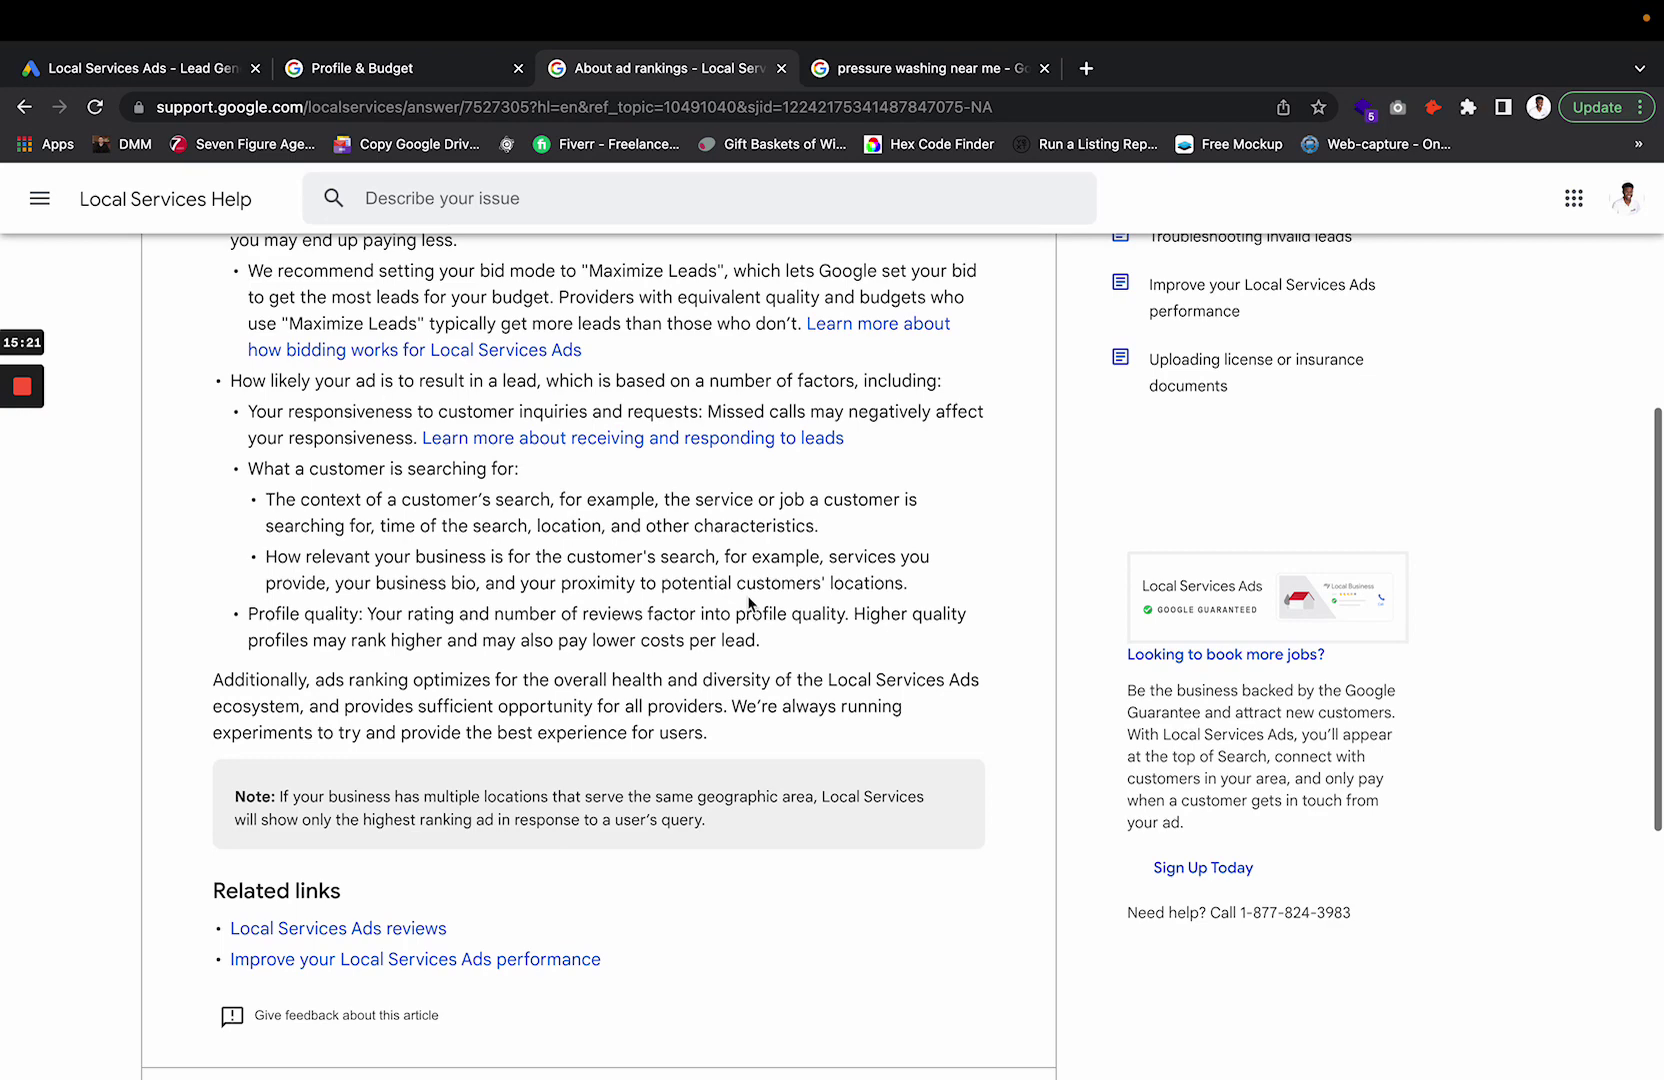
Go back to the Local Services Ads account and open its Reviews page.
left_click(455, 72)
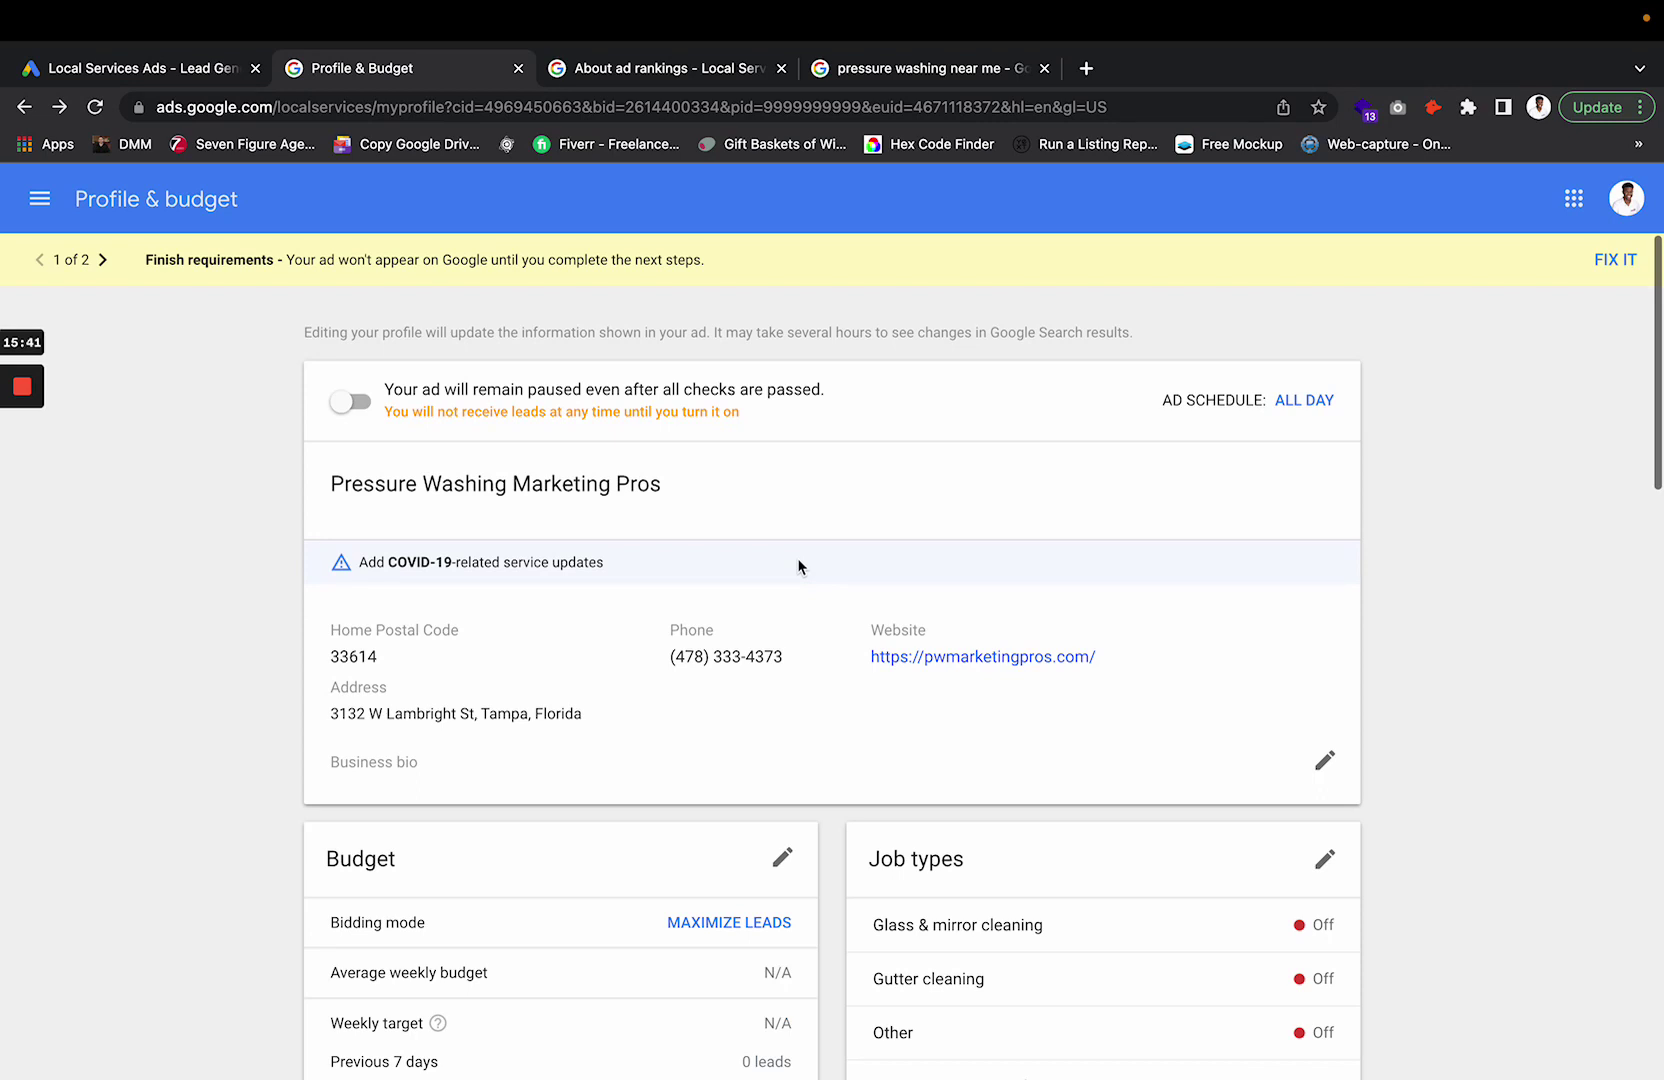
left_click(40, 199)
left_click(180, 435)
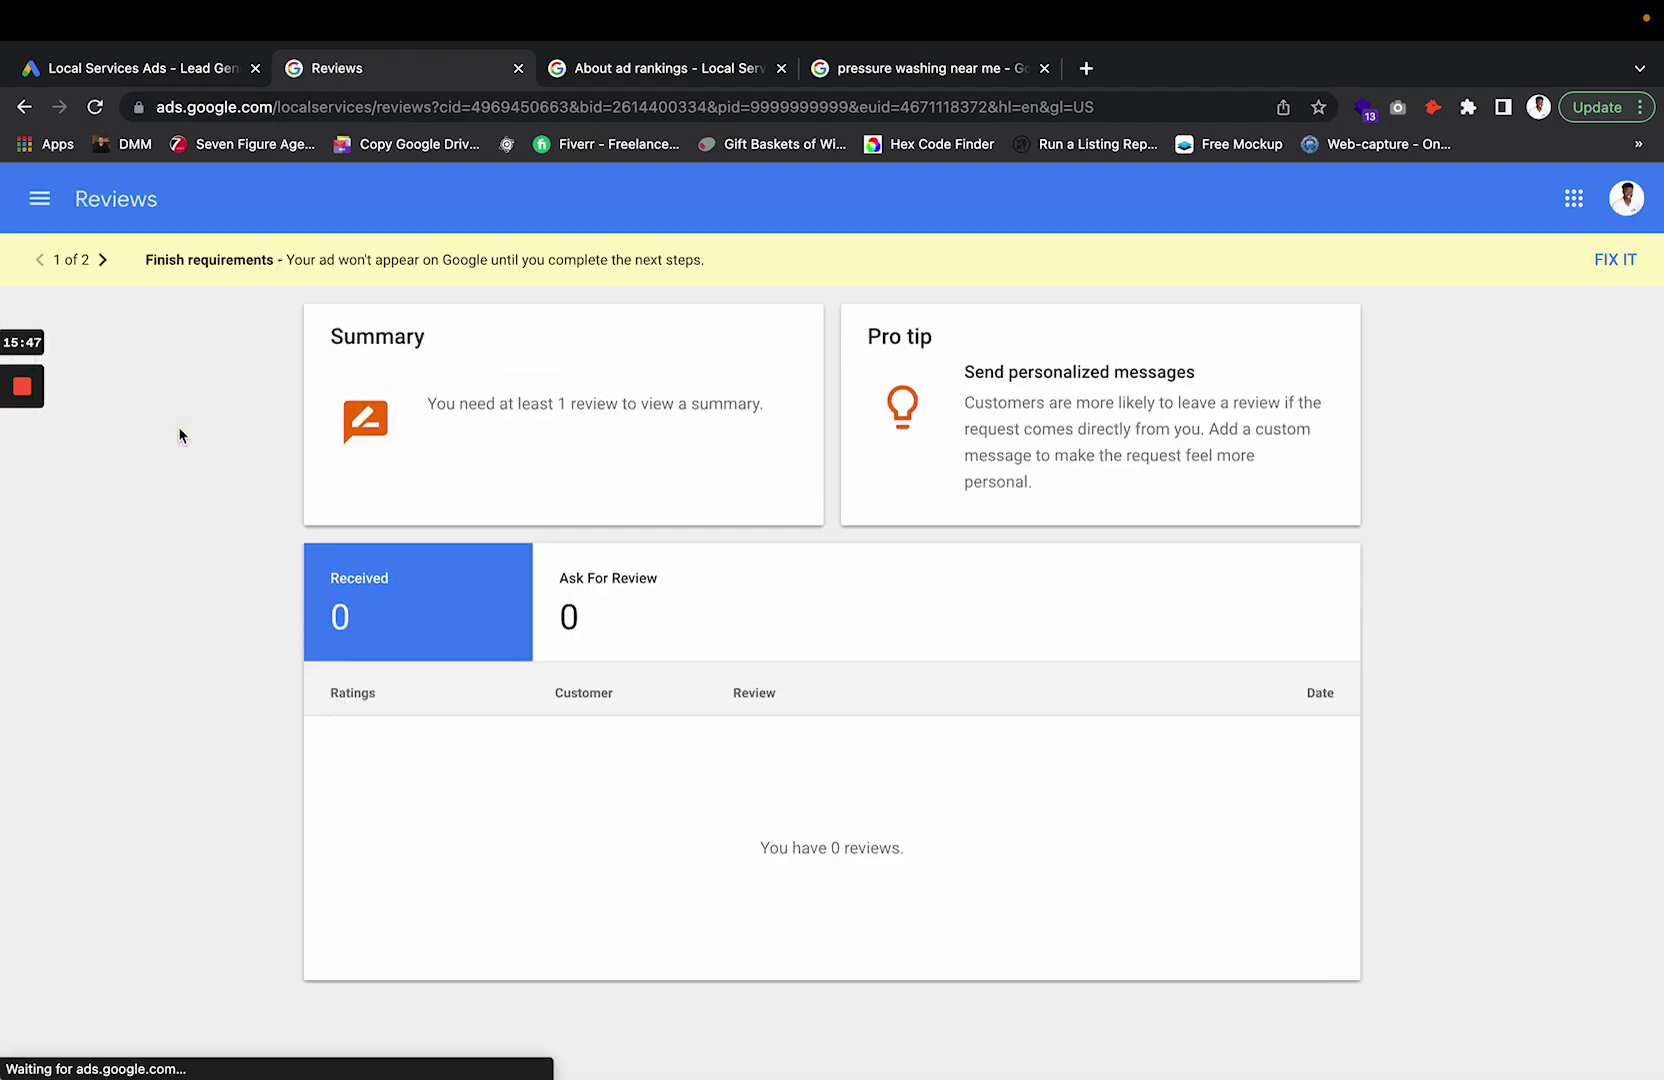
left_click(40, 199)
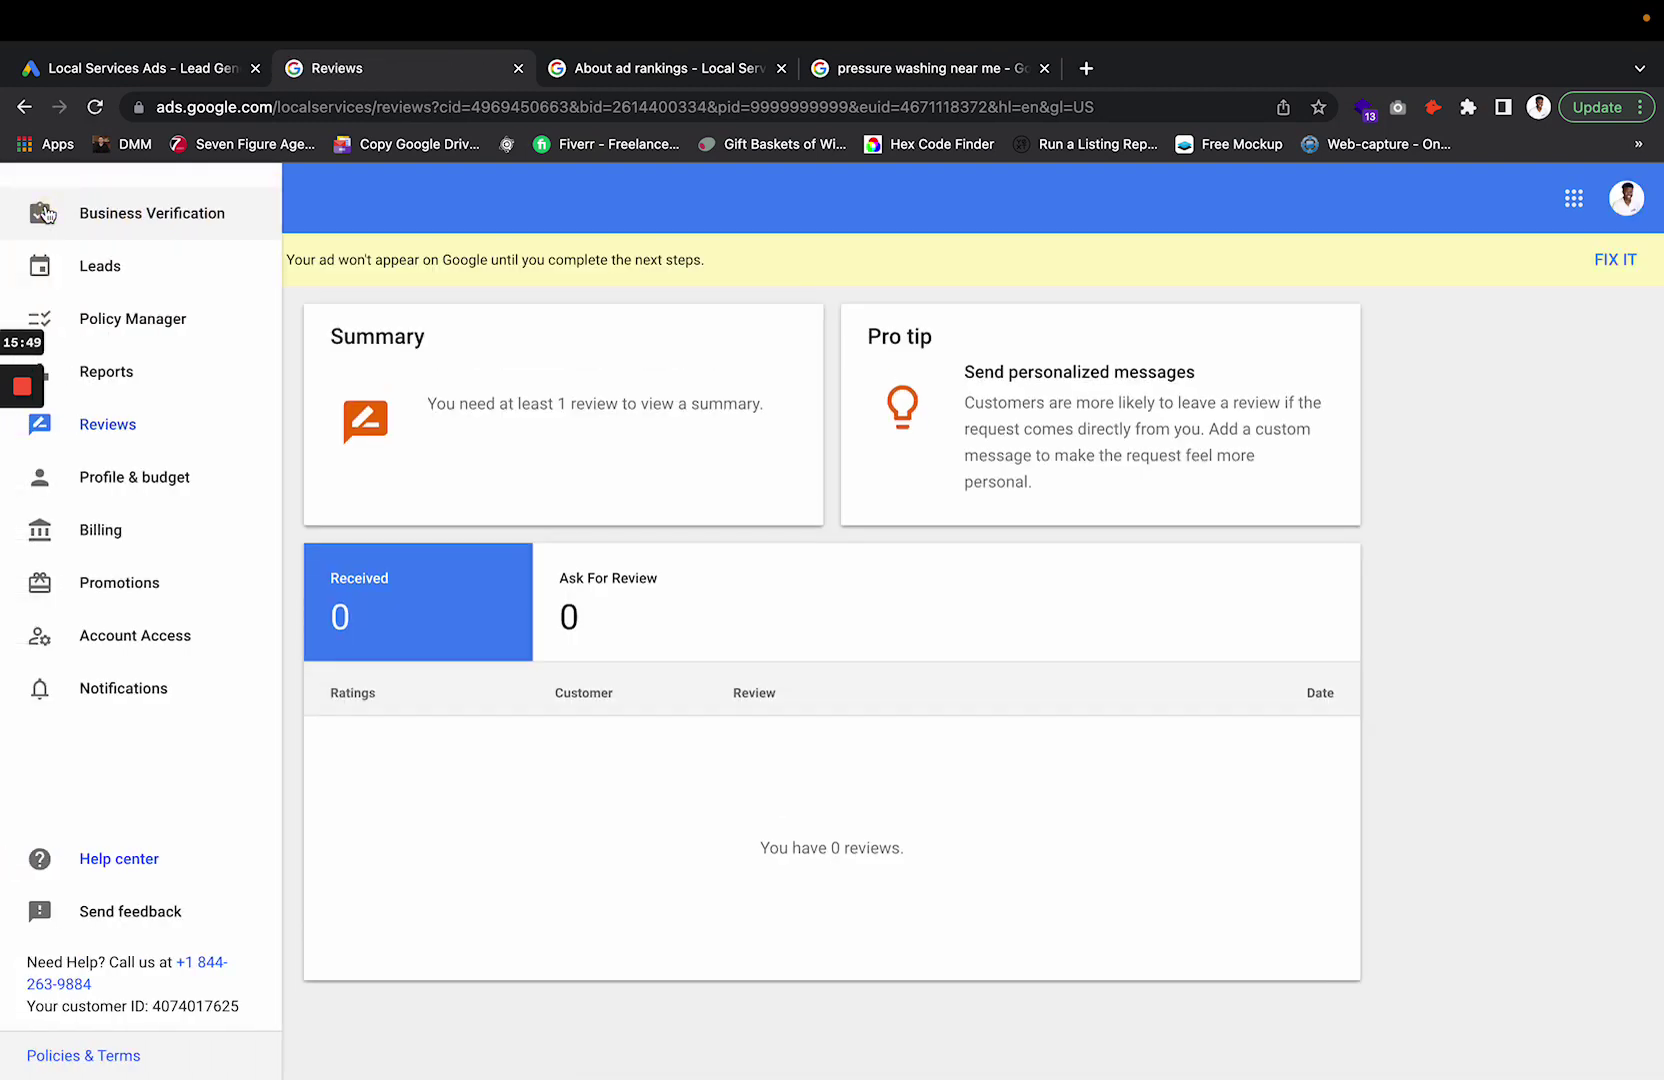
left_click(121, 422)
Examine the Received and Ask For Review lists, switching between them to compare their columns.
left_click(632, 636)
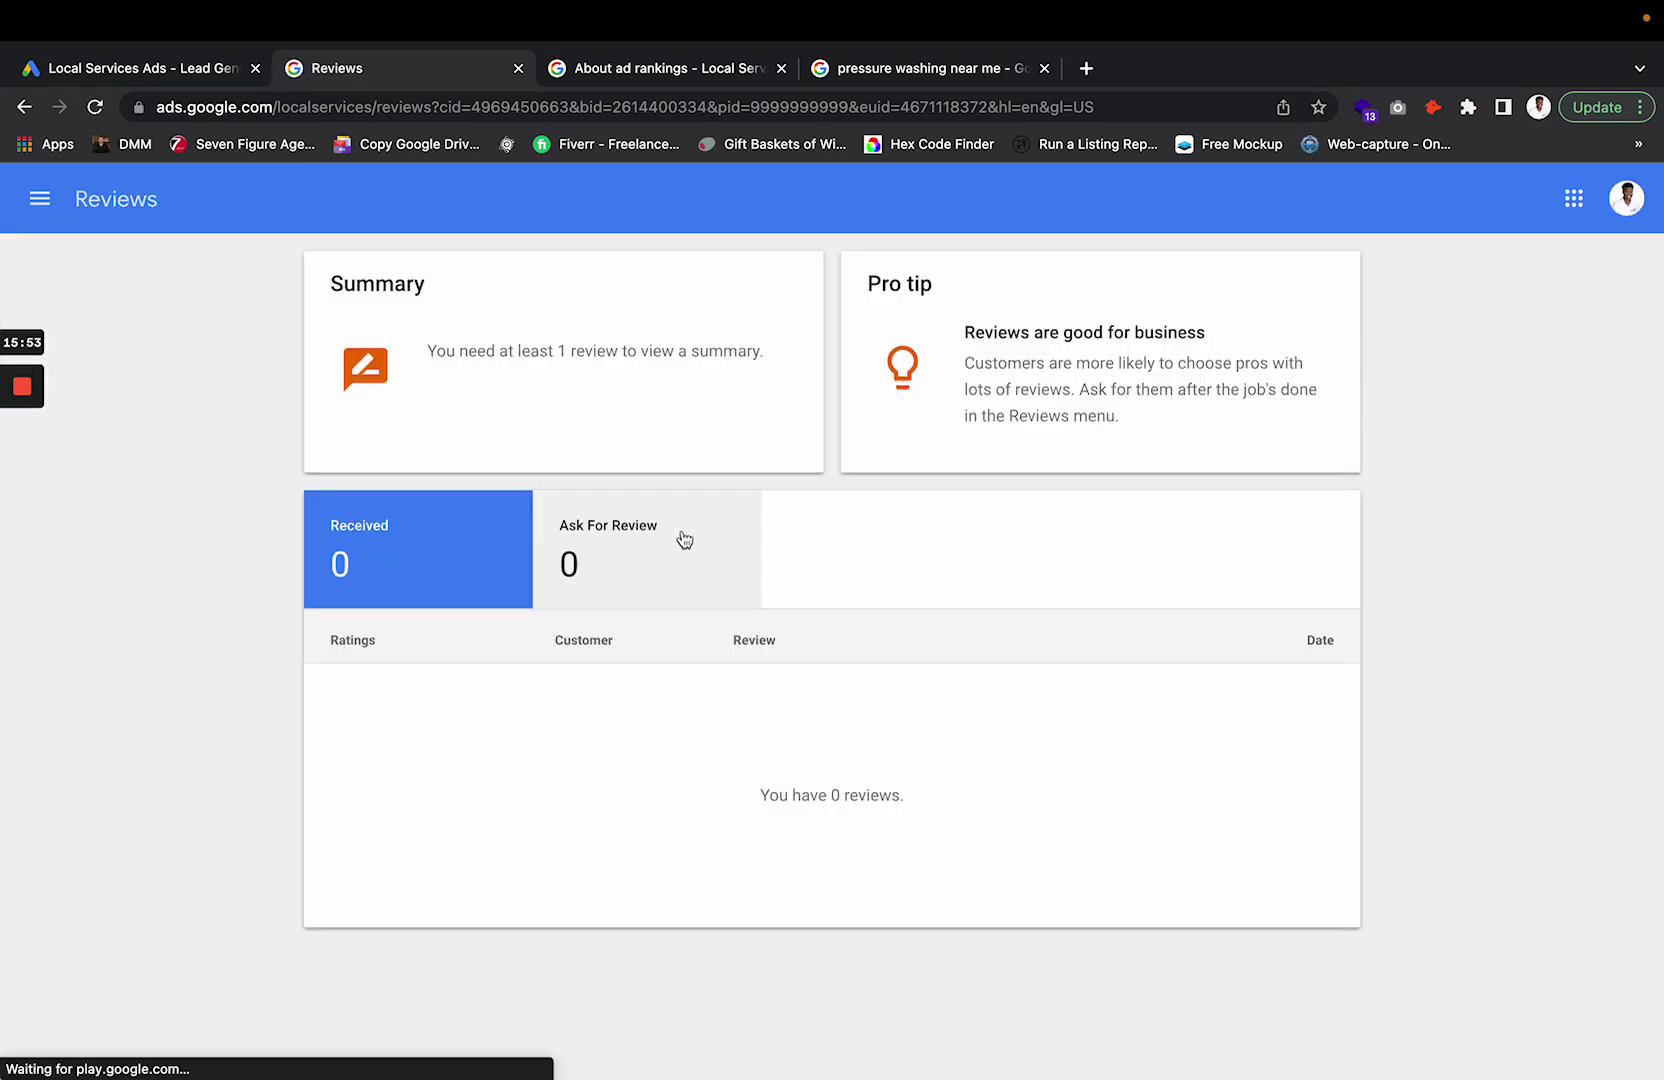
left_click(477, 640)
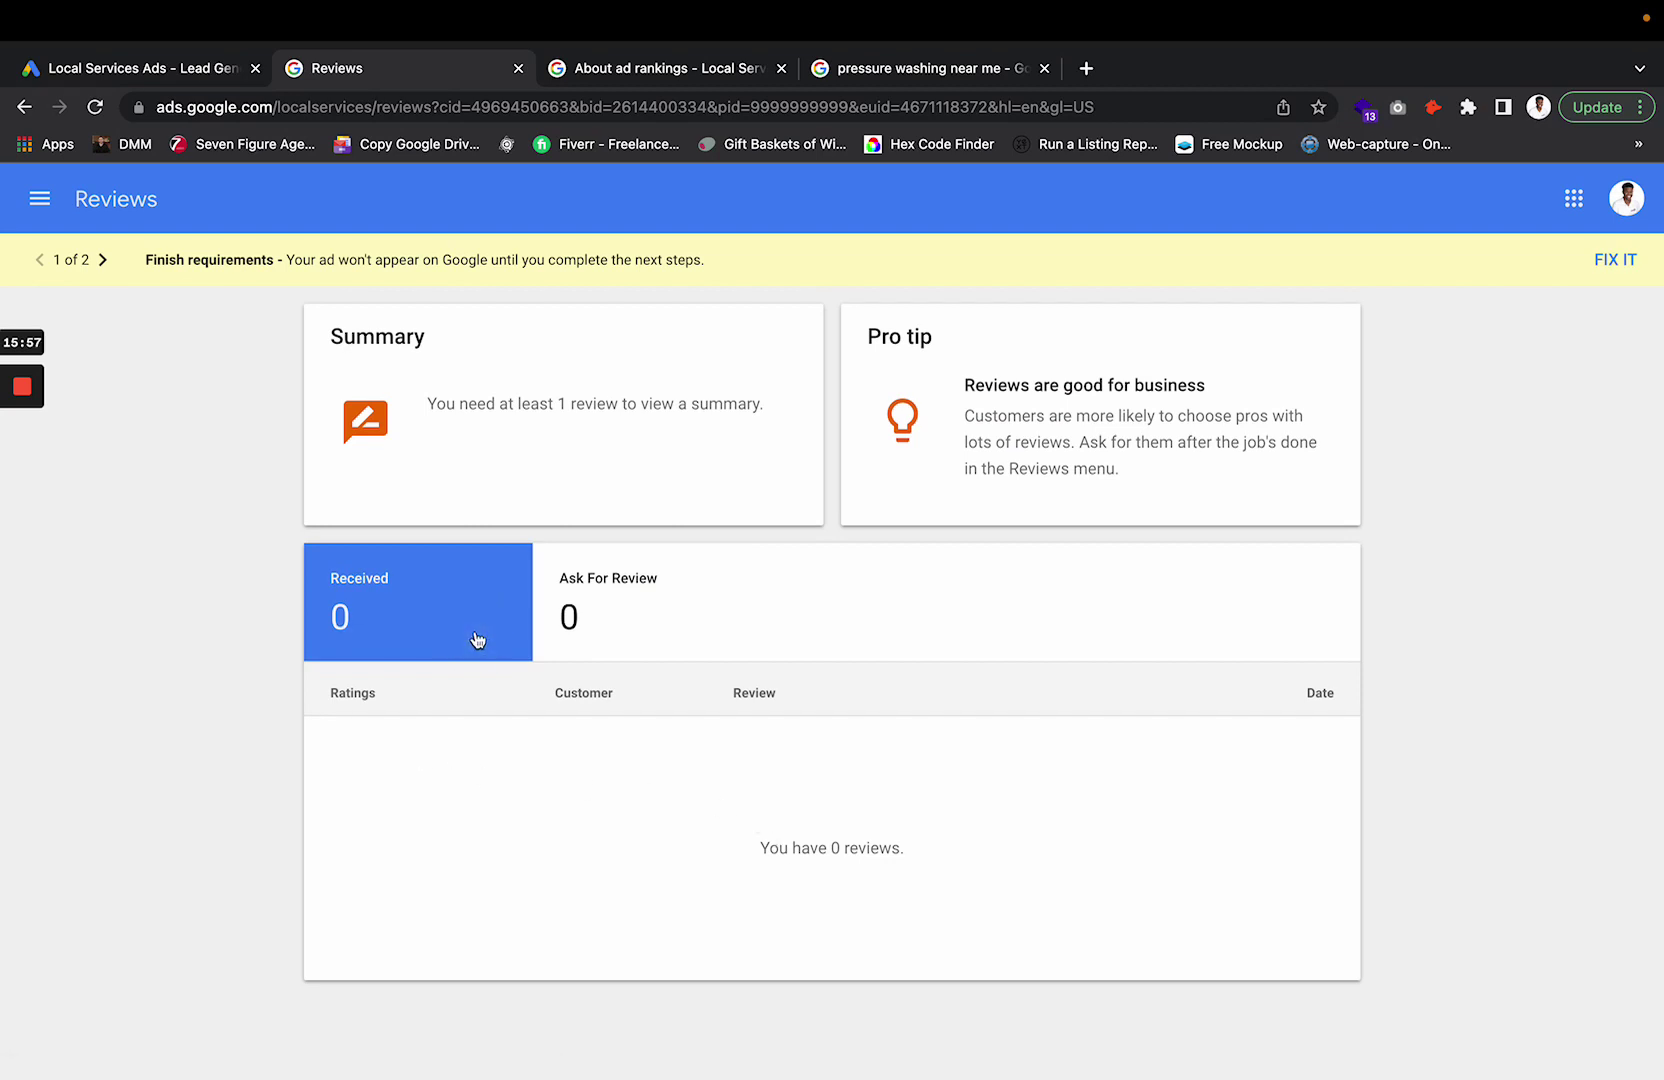
left_click(605, 617)
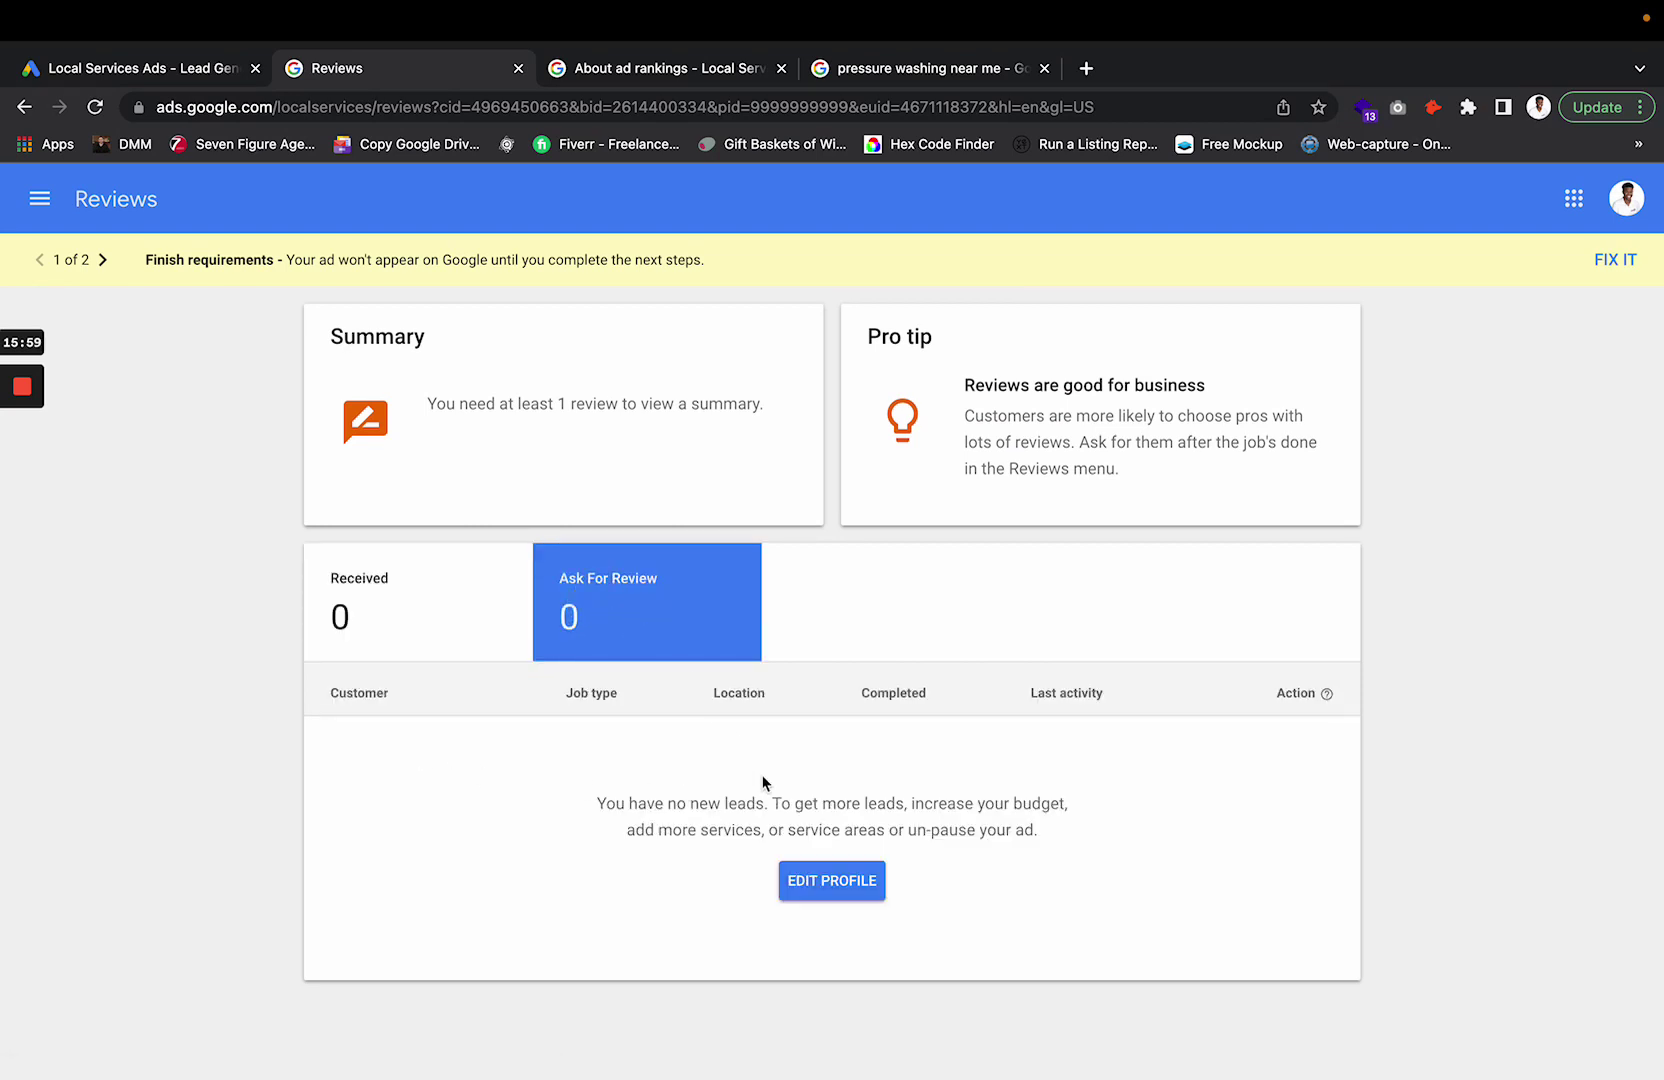
left_click(432, 580)
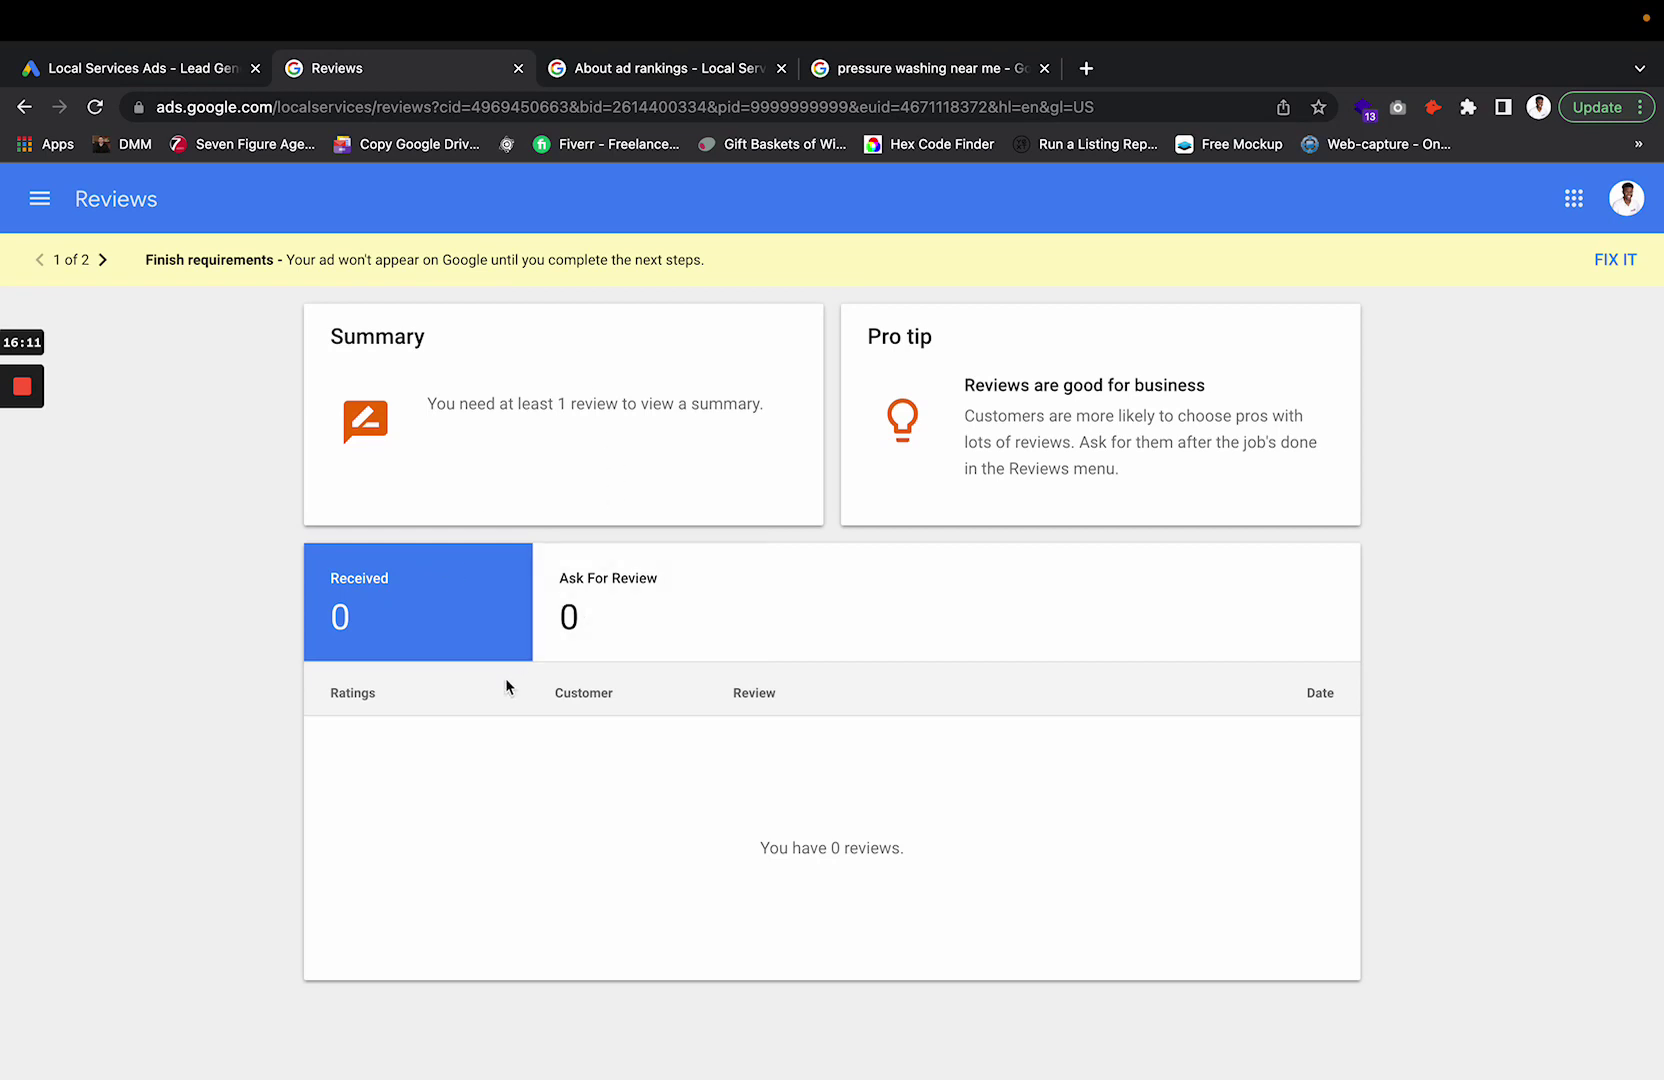
triple_click(818, 625)
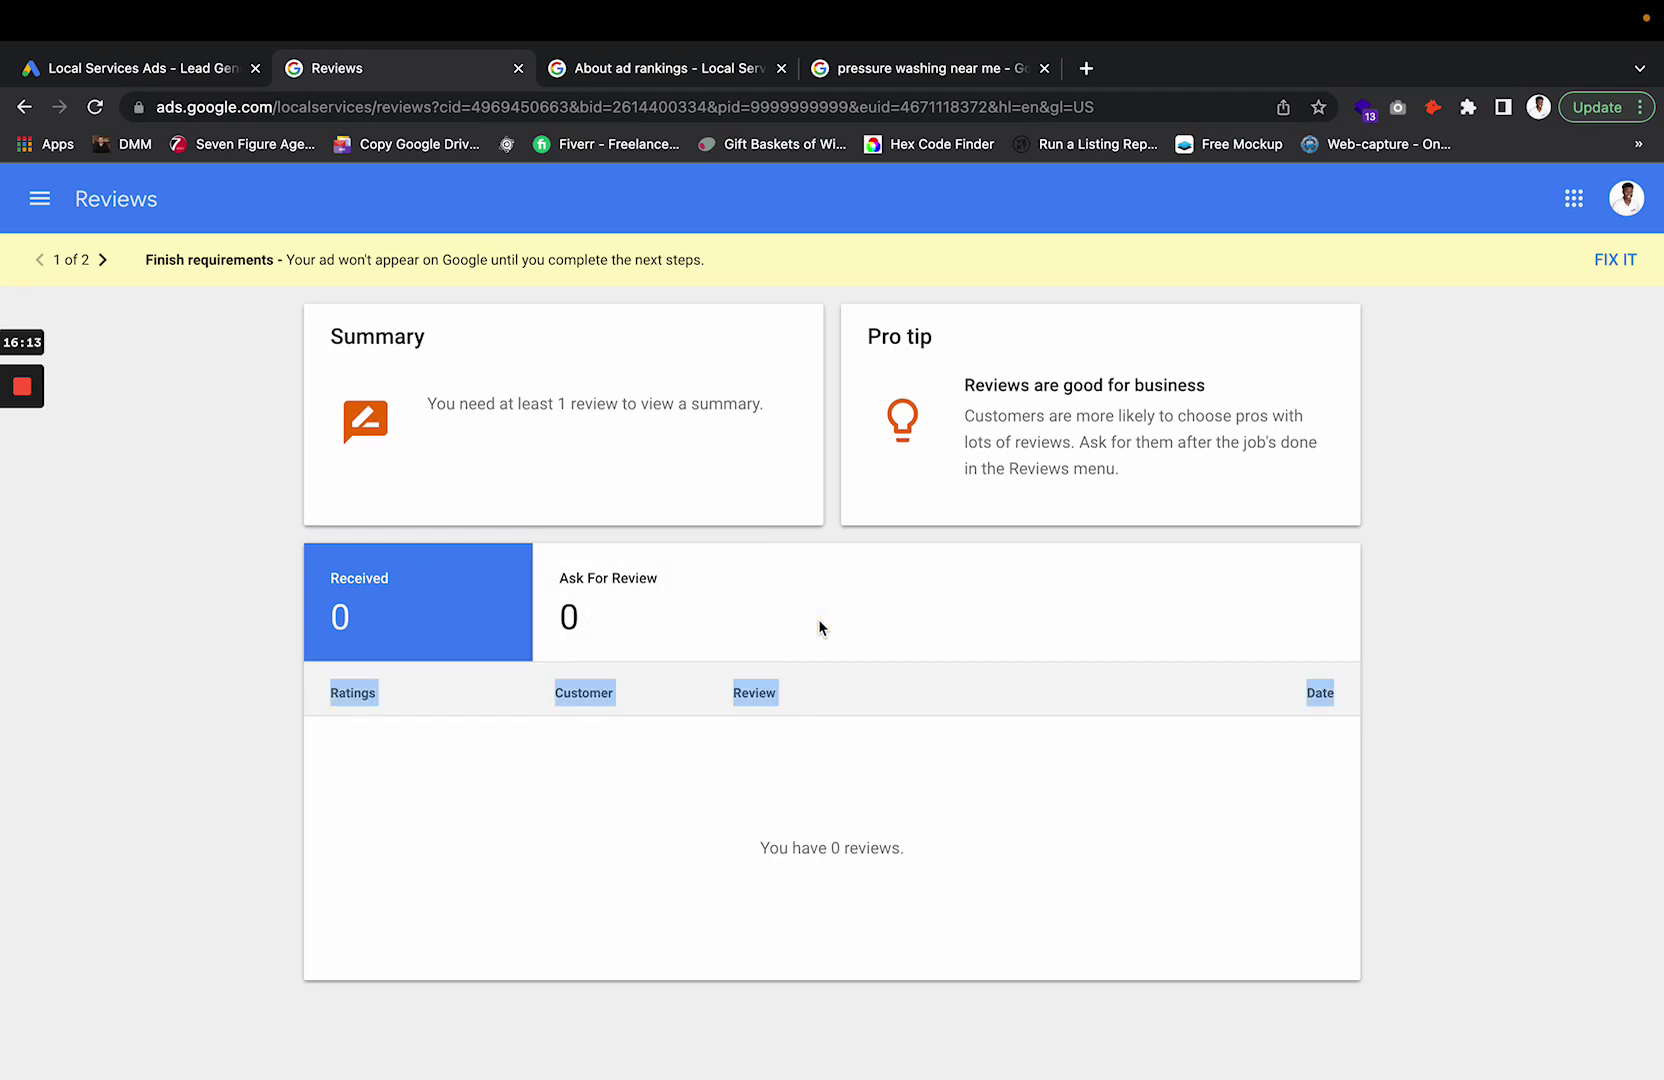
left_click(818, 626)
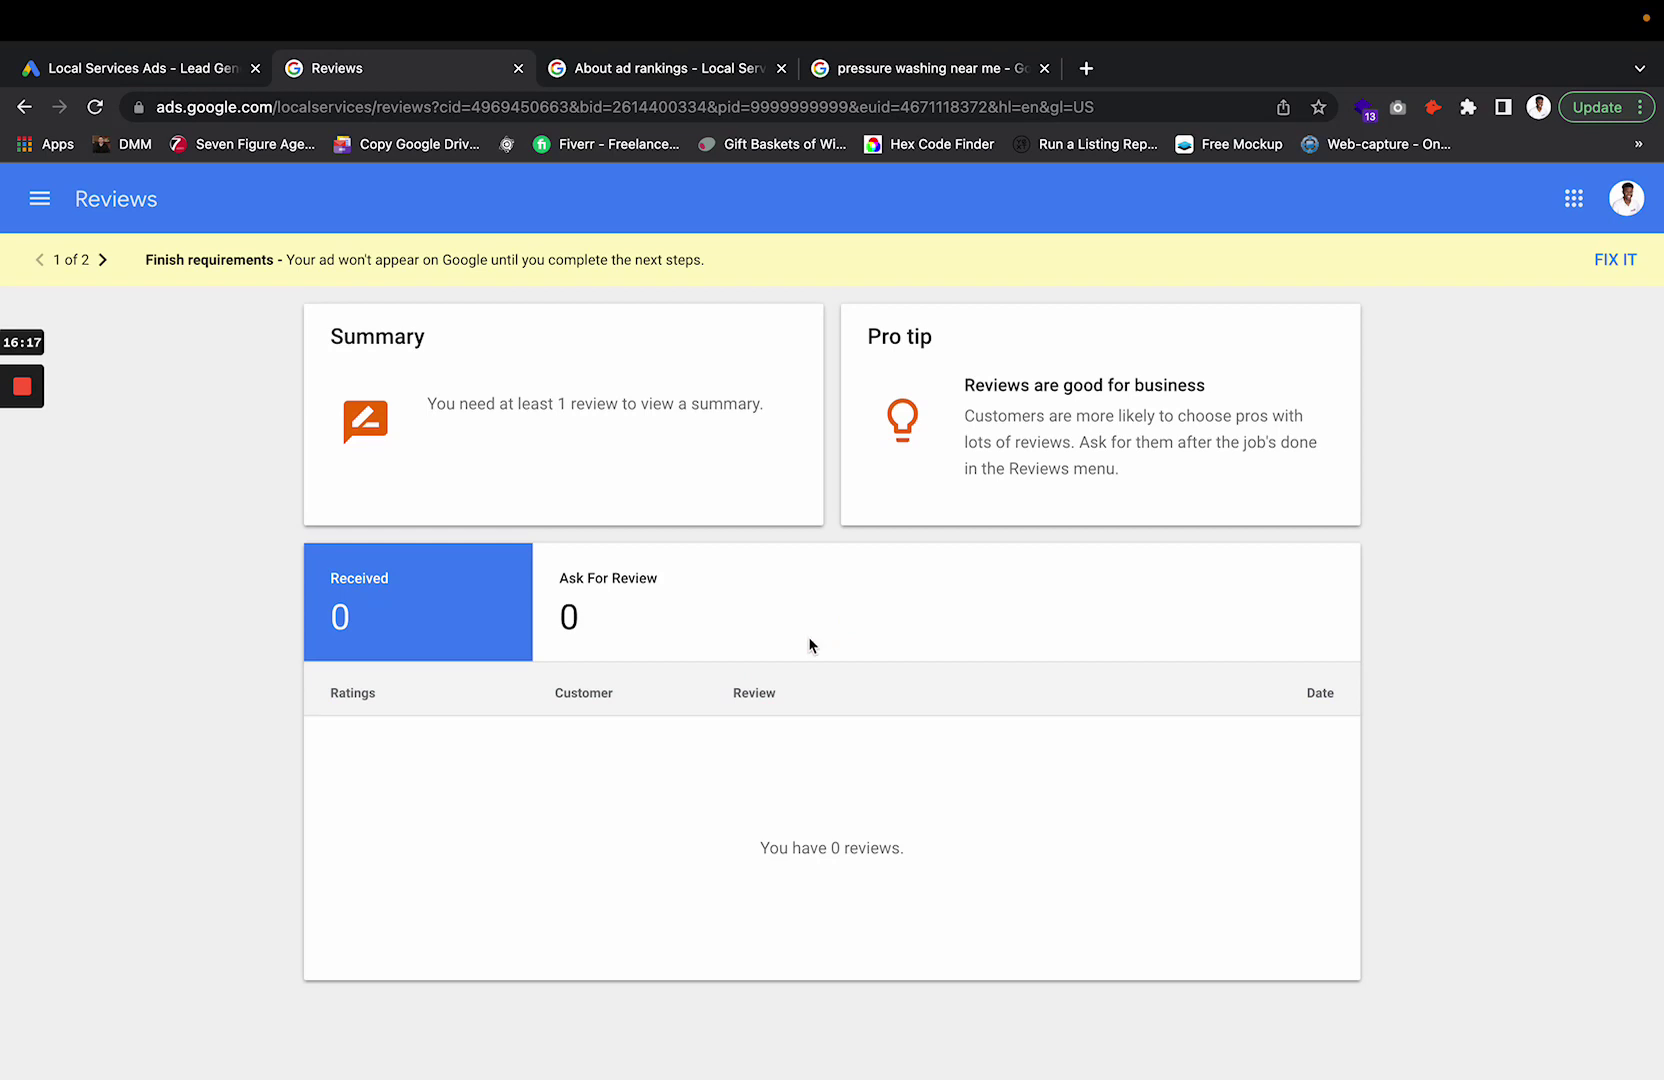
left_click(353, 750)
left_click(845, 788)
left_click(598, 598)
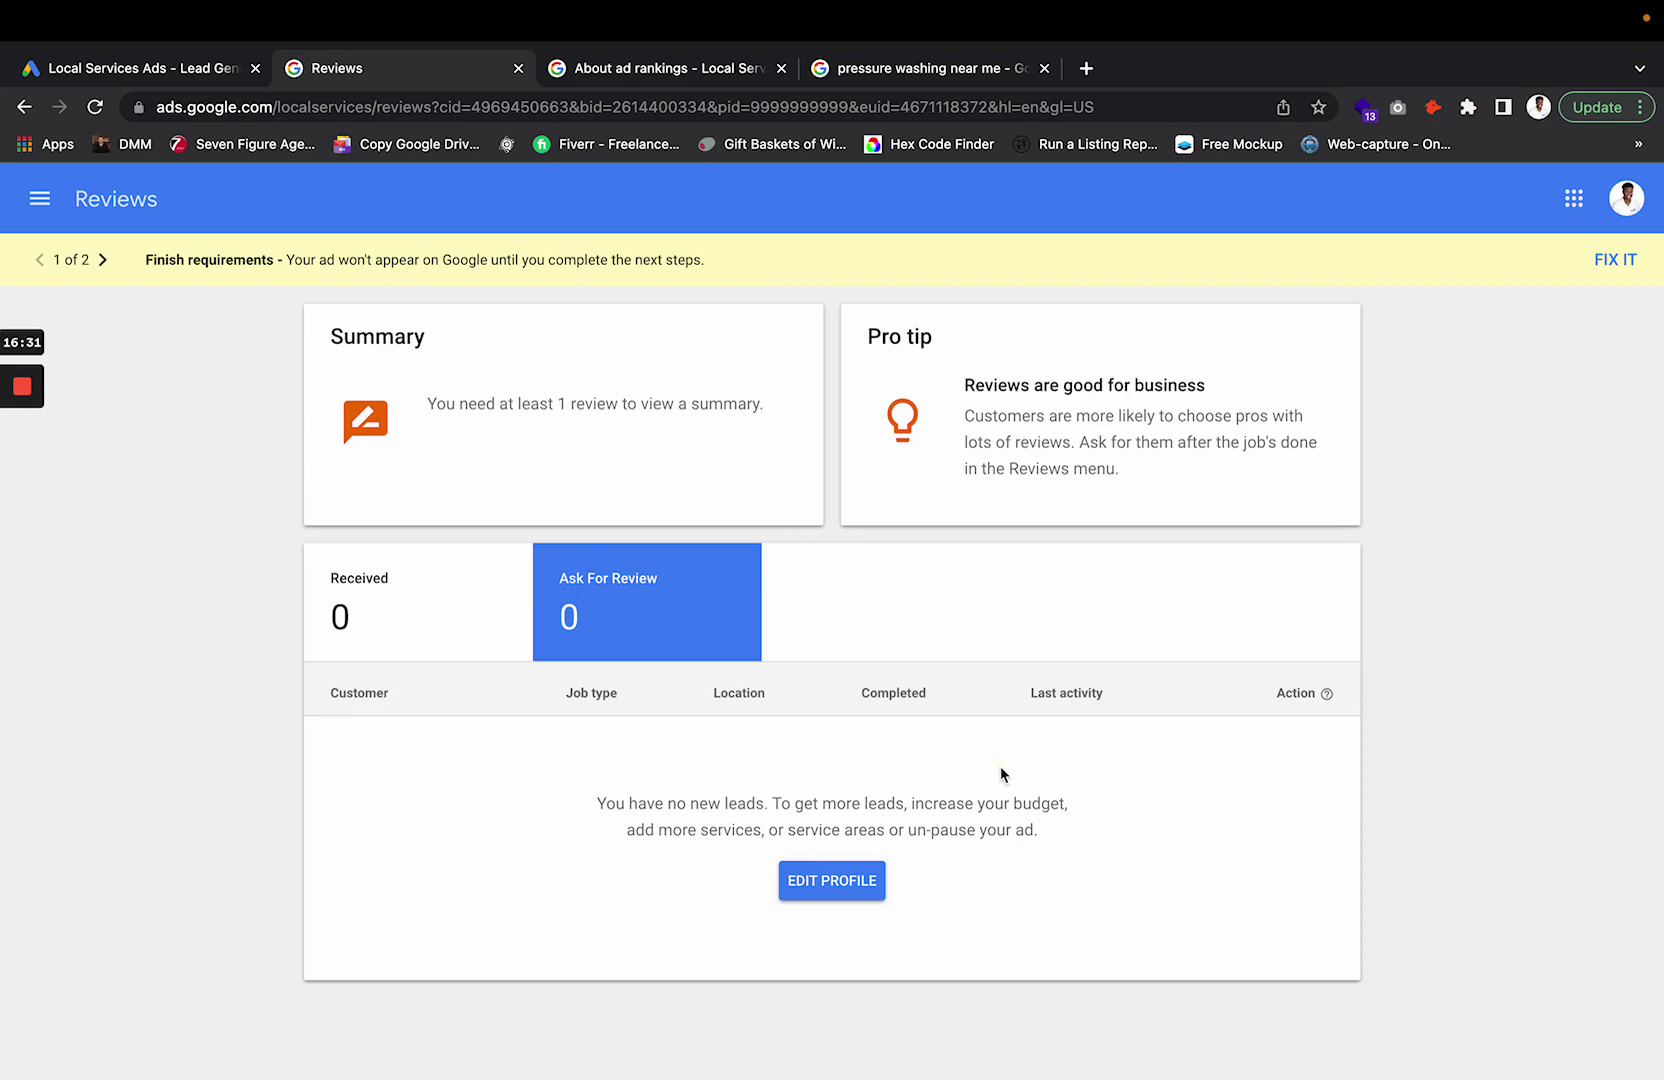
left_click(1018, 822)
left_click(398, 607)
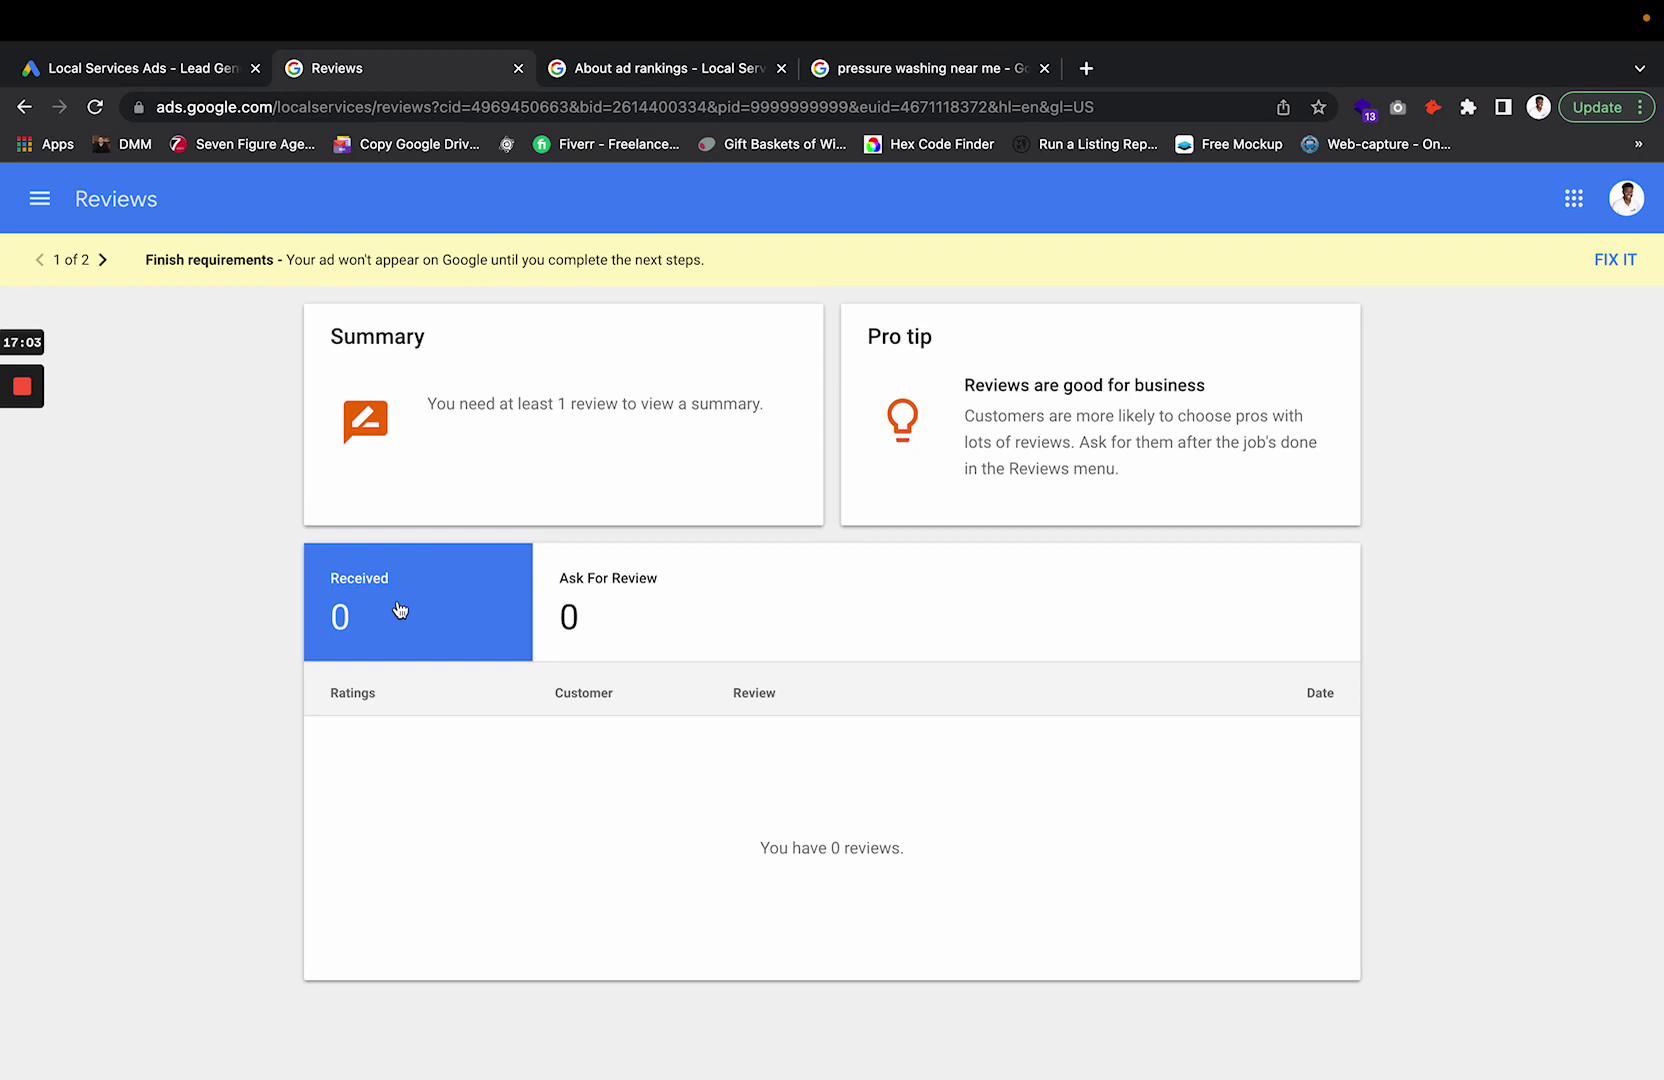
left_click(685, 635)
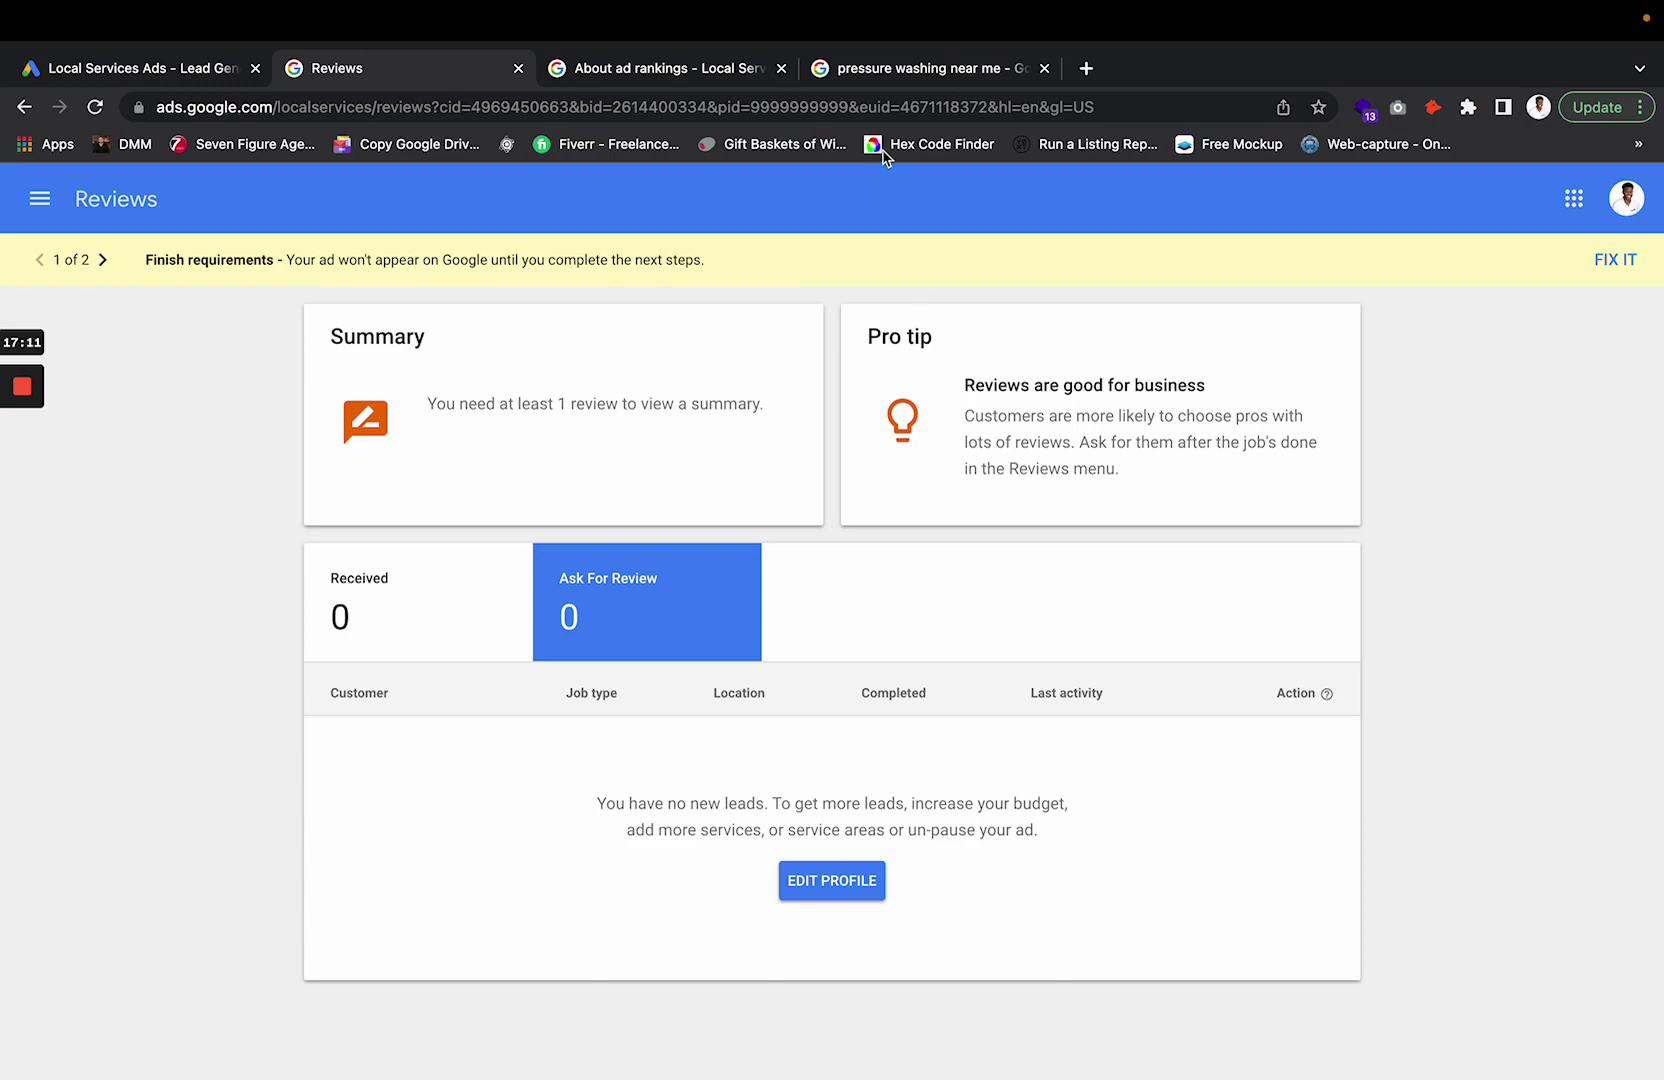
Highlight the ad rankings article's bullet on verification status and Google badges, then return to the account's Reviews page.
left_click(680, 99)
scroll(635, 651, "down", 3)
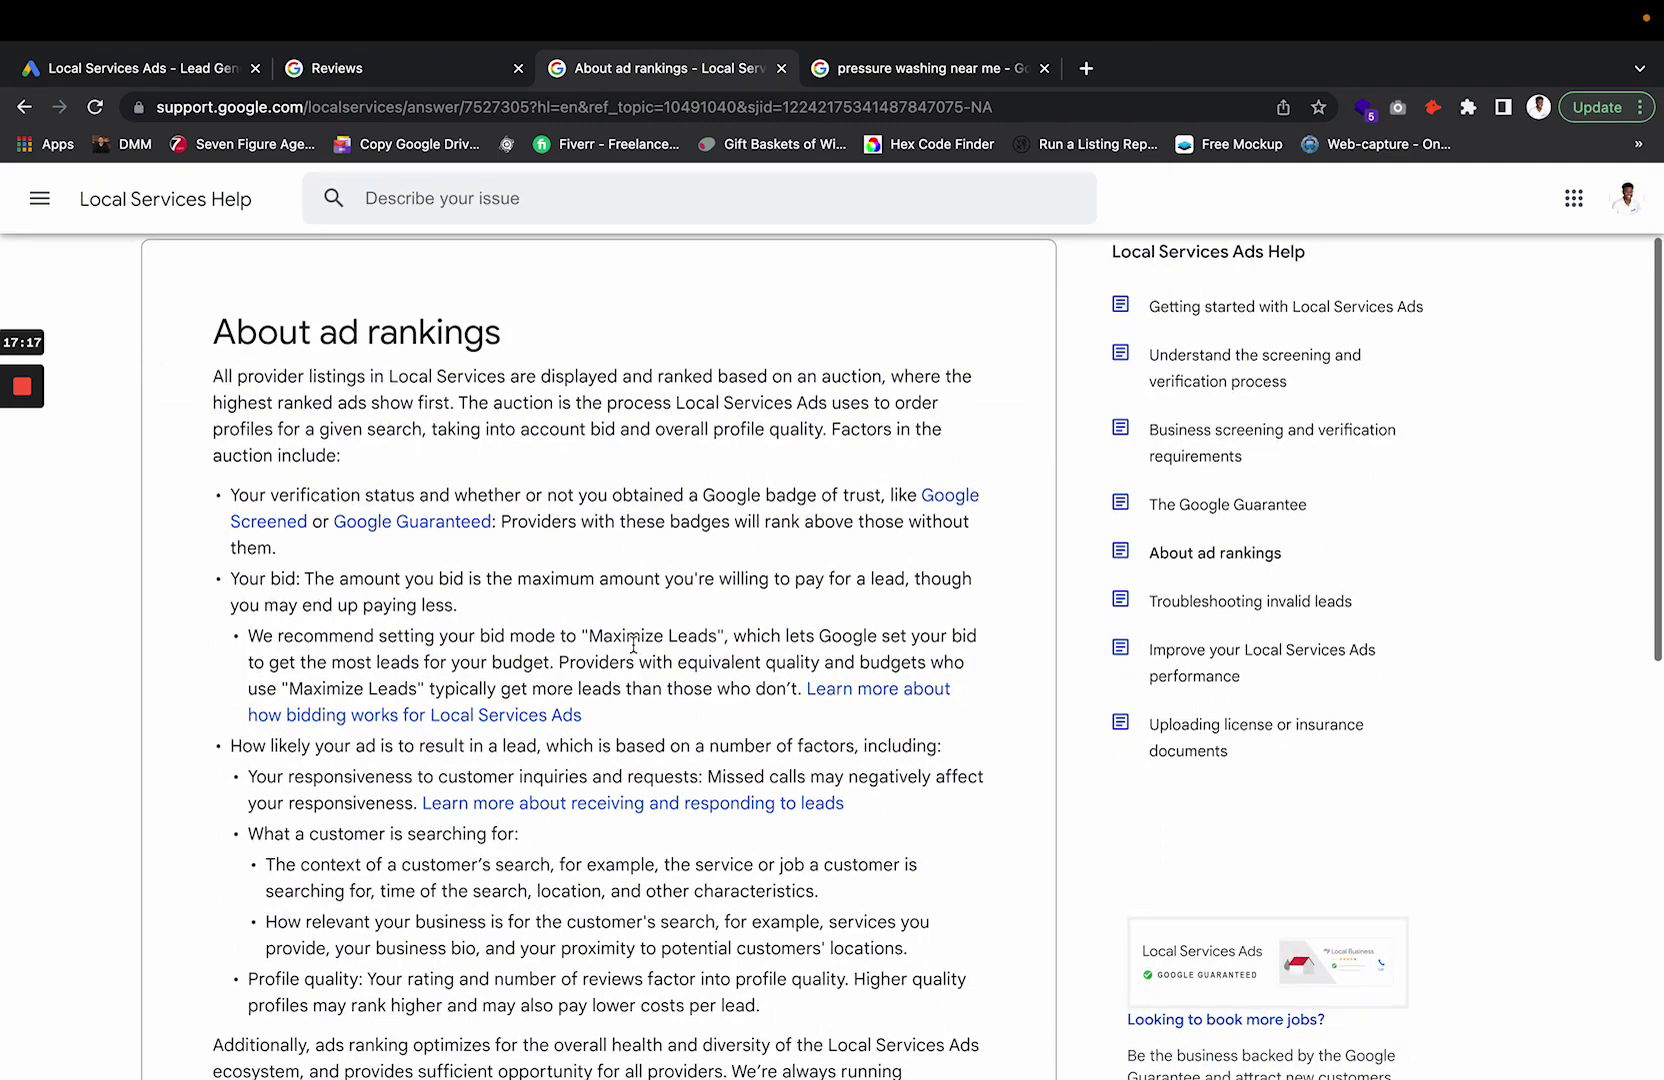
triple_click(607, 522)
left_click(607, 522)
left_click(292, 72)
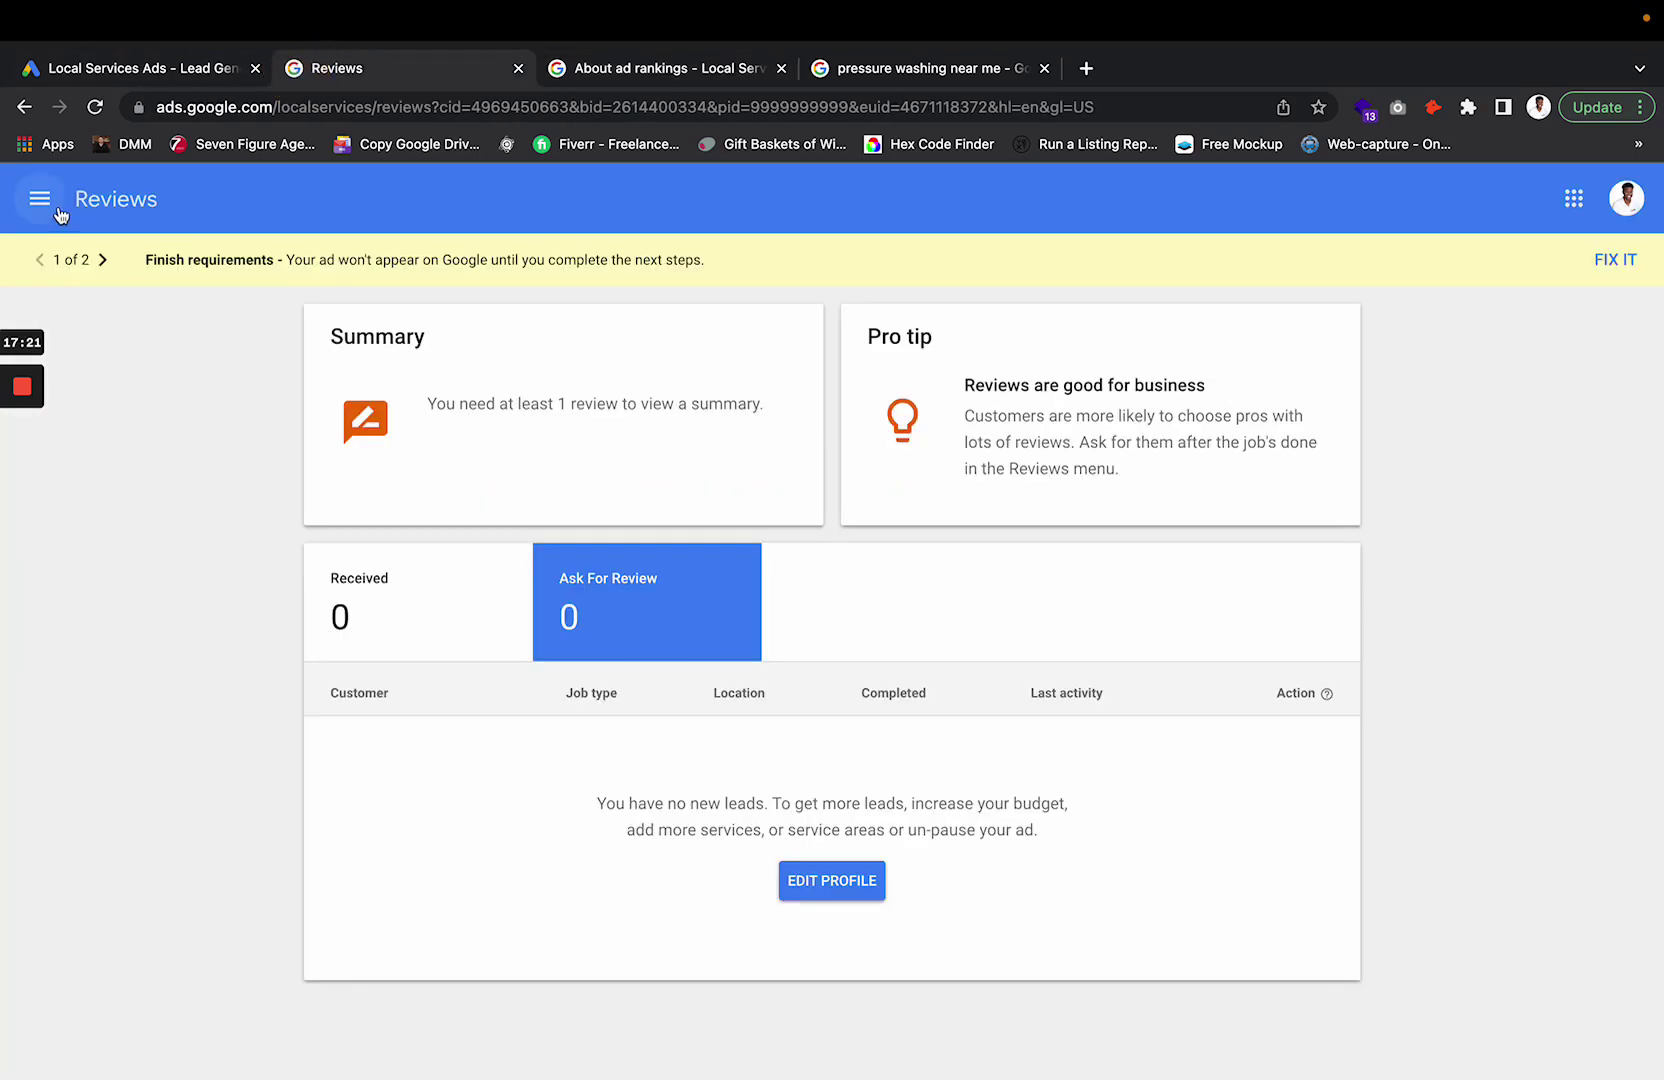
Reopen the ad rankings article and highlight the bullet about the bid amount.
left_click(706, 68)
scroll(390, 483, "down", 1)
triple_click(393, 497)
left_click(565, 519)
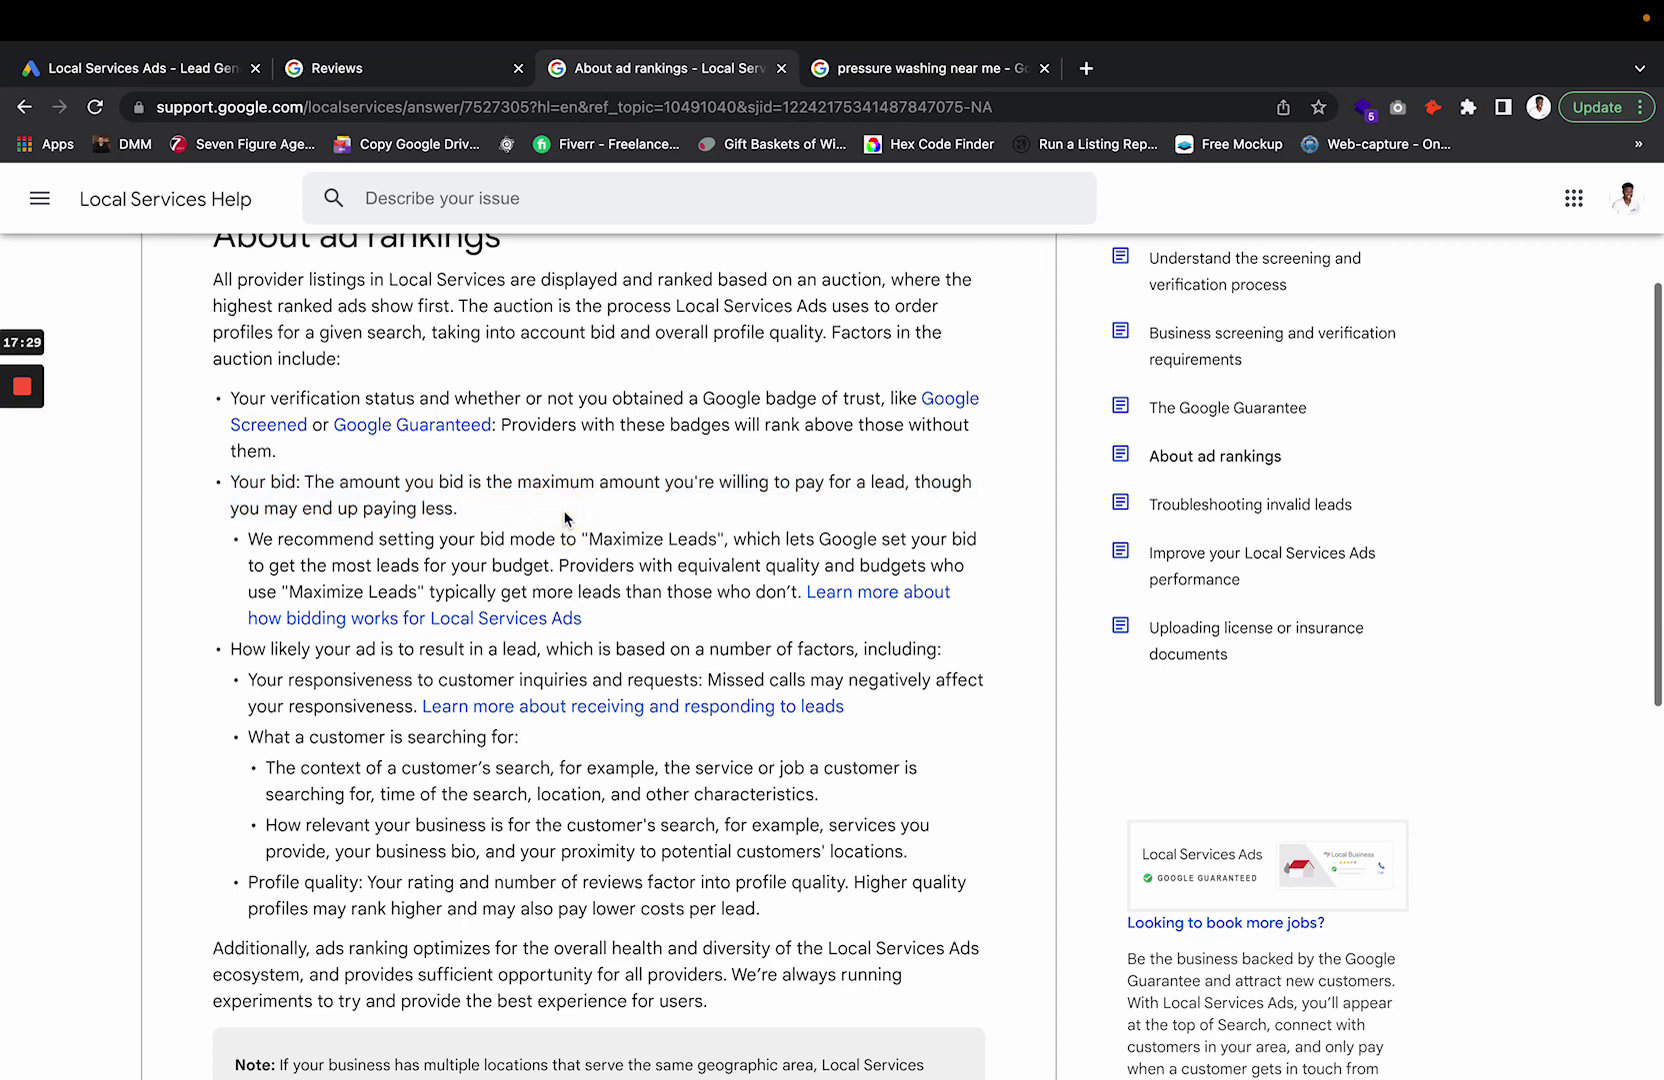
Highlight the article's bullets on responsiveness, what a customer is searching for, and profile quality in turn.
scroll(565, 519, "down", 3)
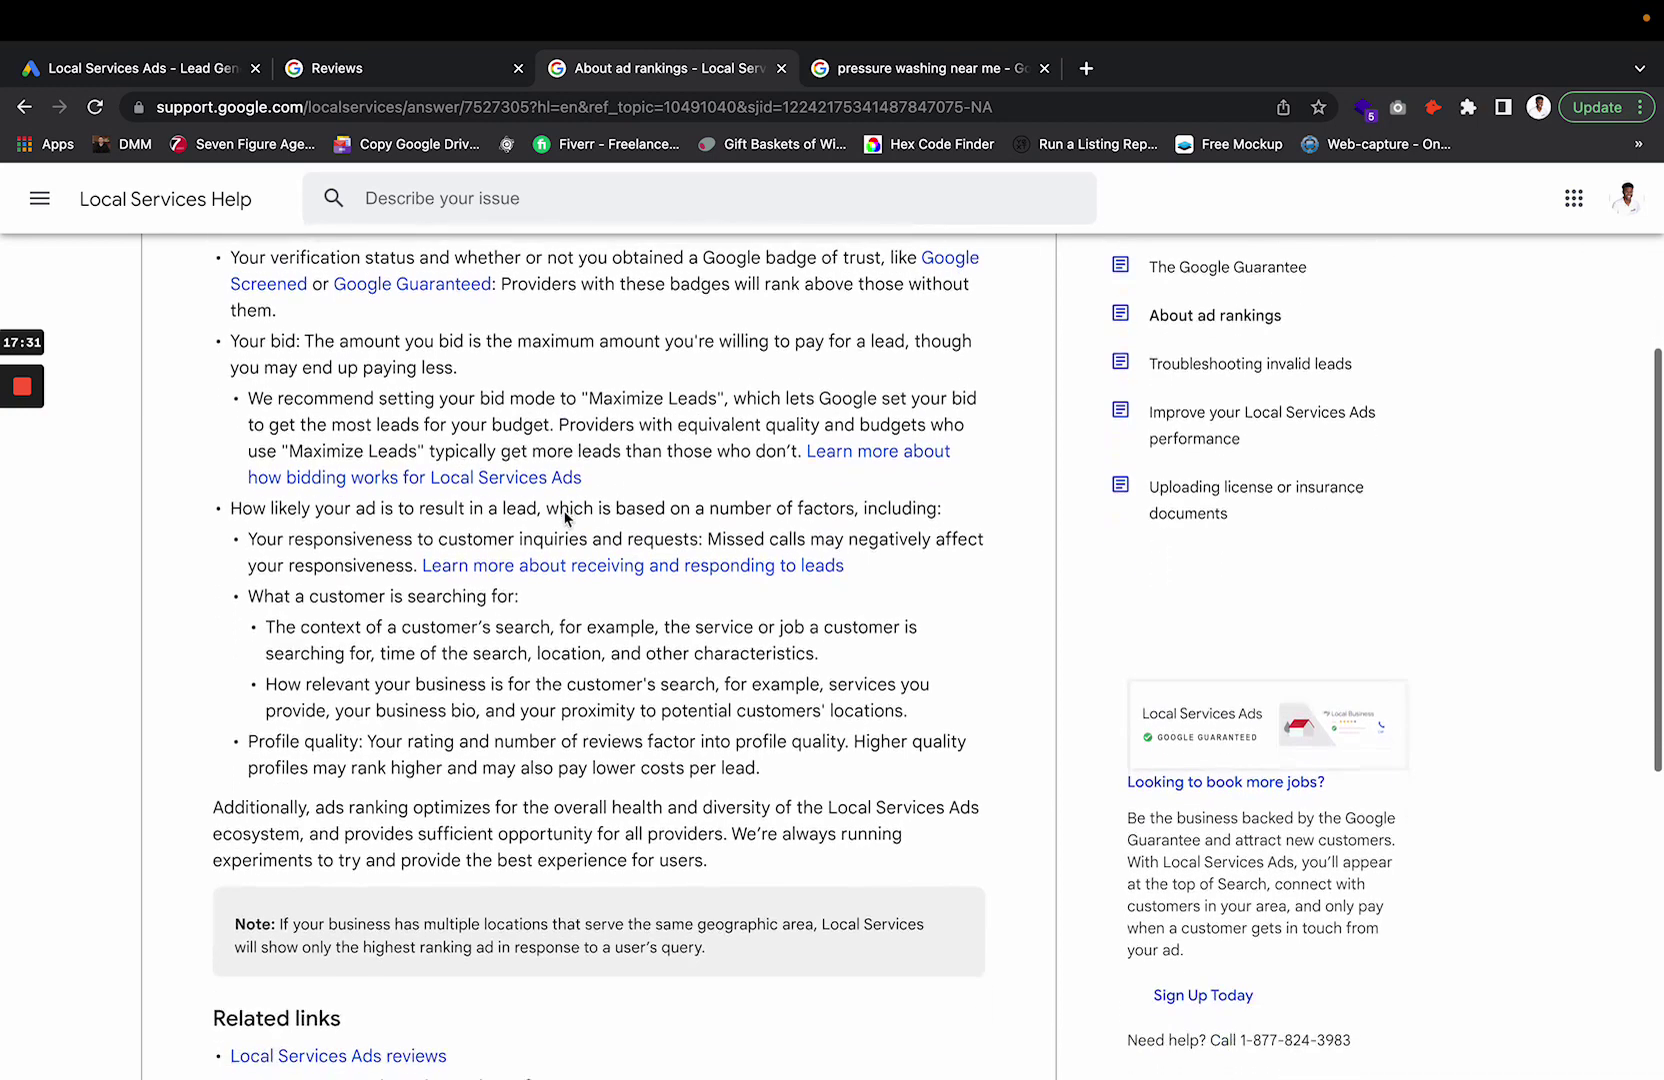
triple_click(505, 541)
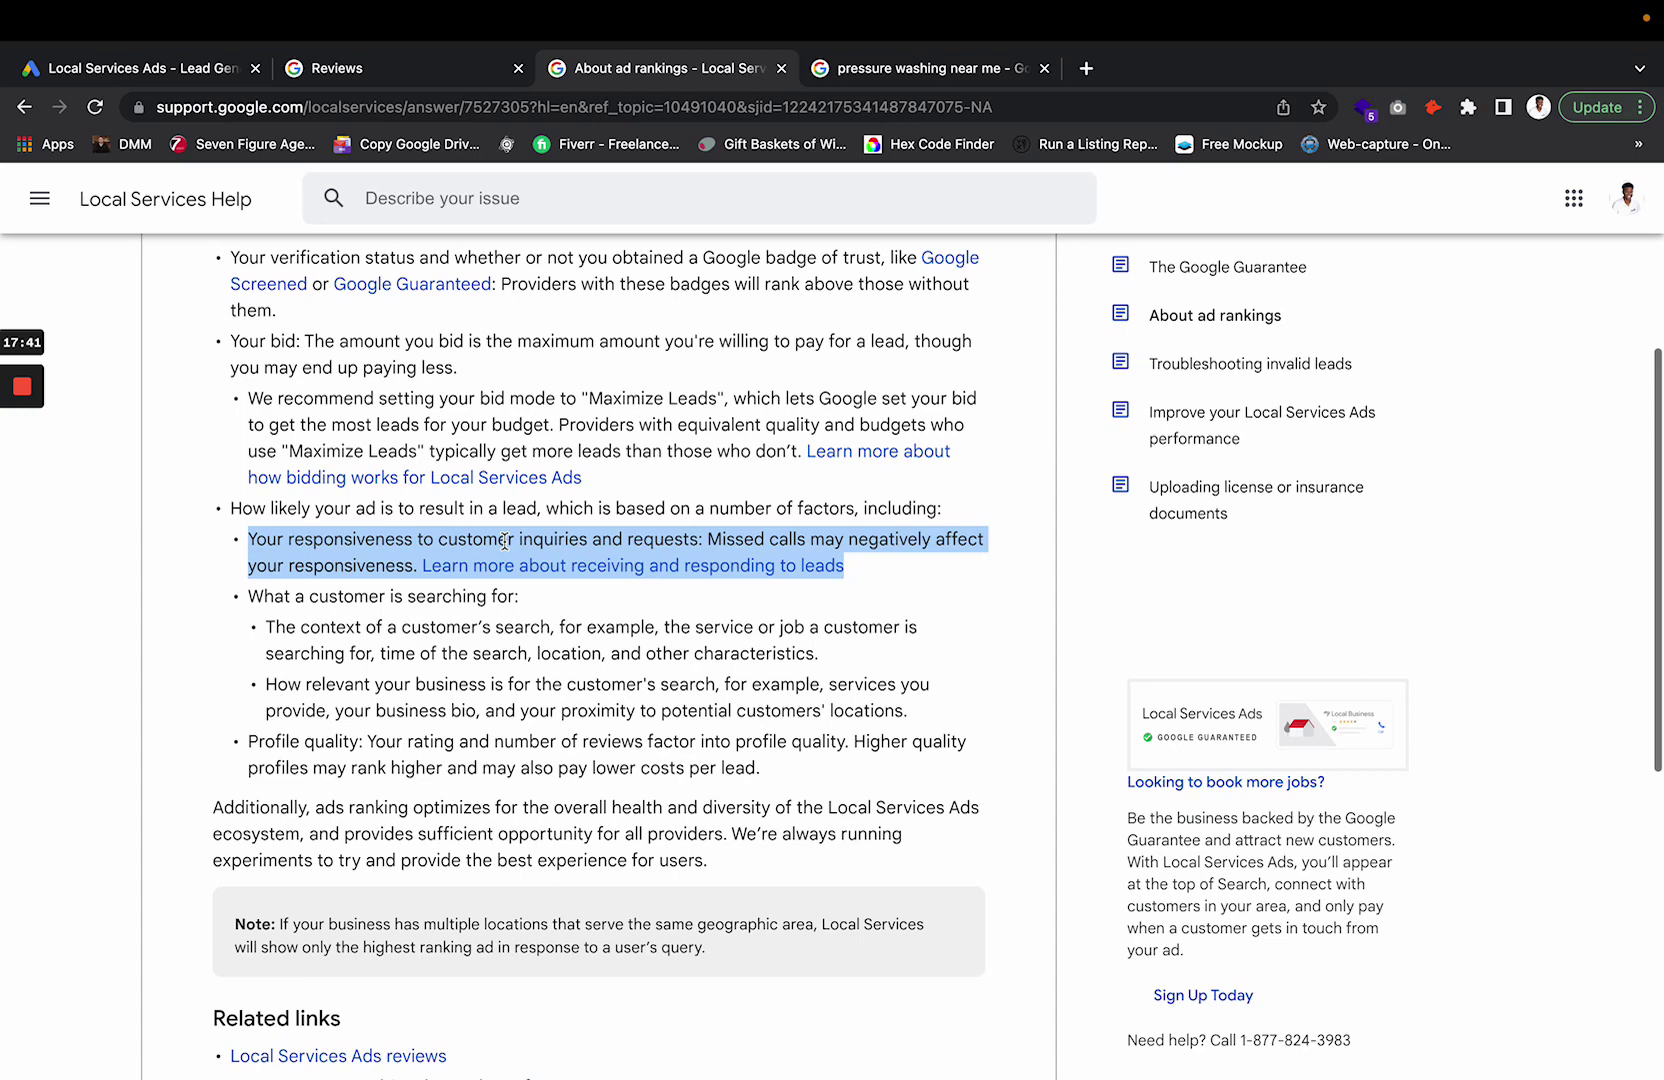
left_click_drag(318, 598, 855, 700)
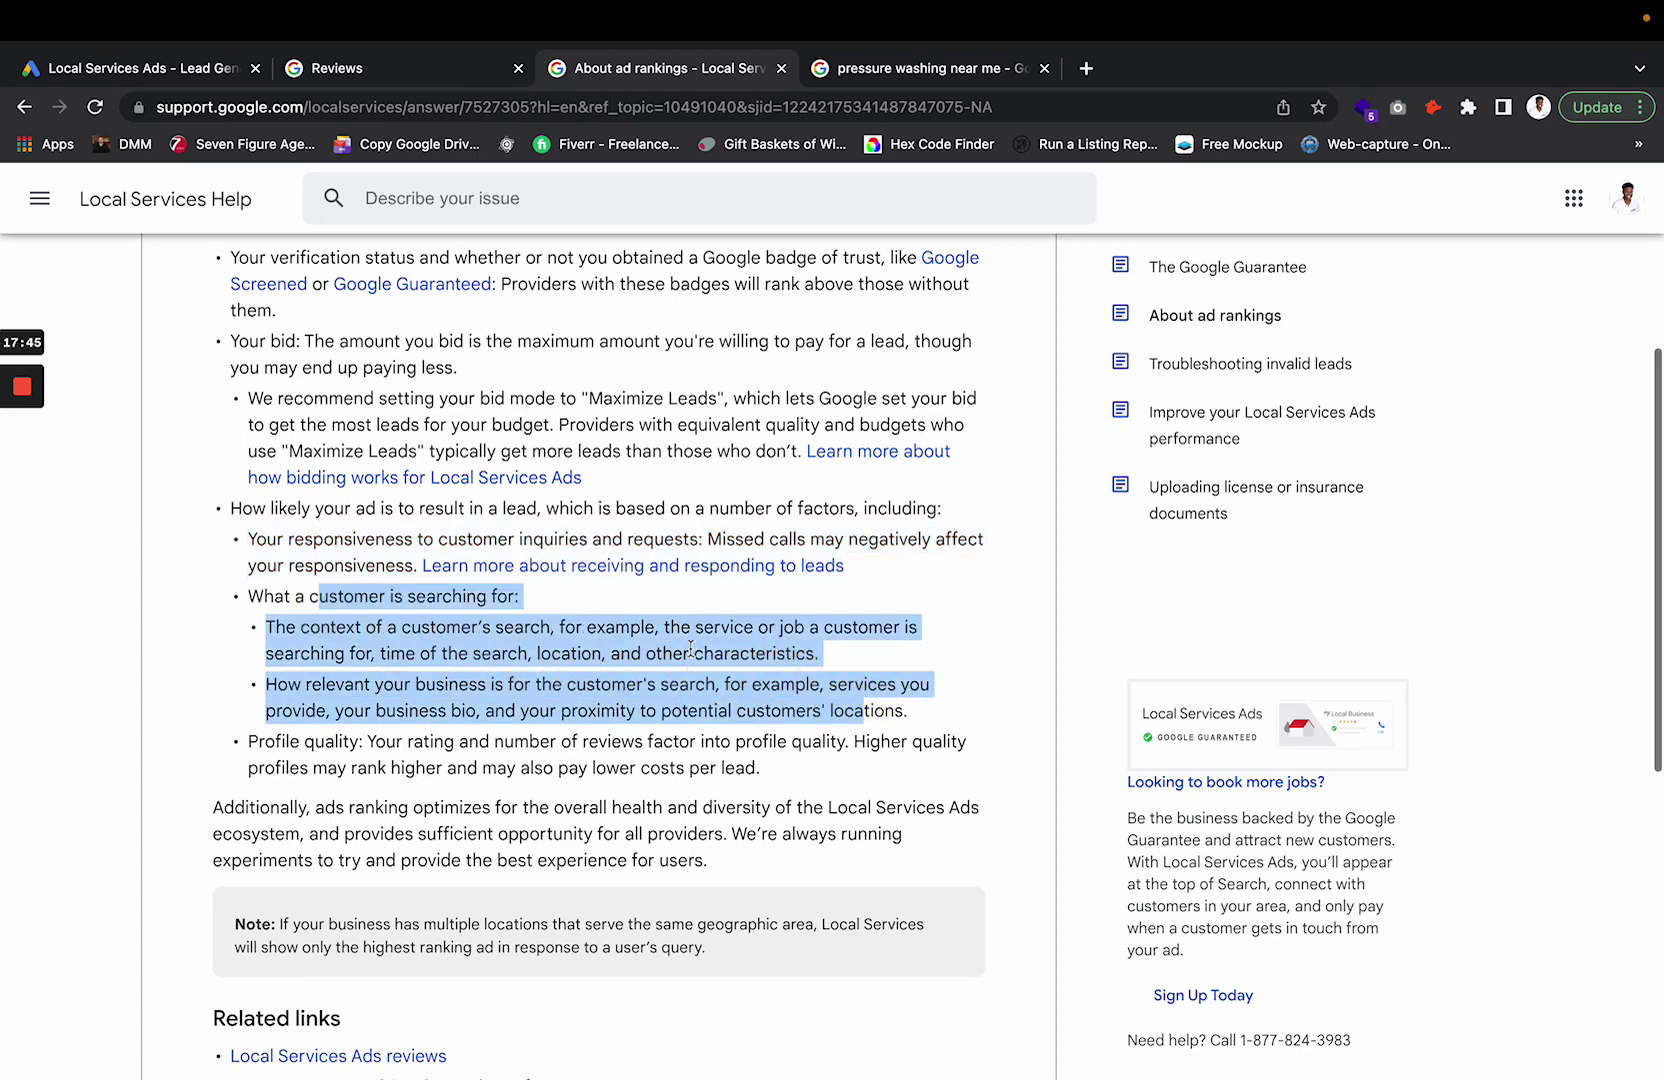
triple_click(690, 650)
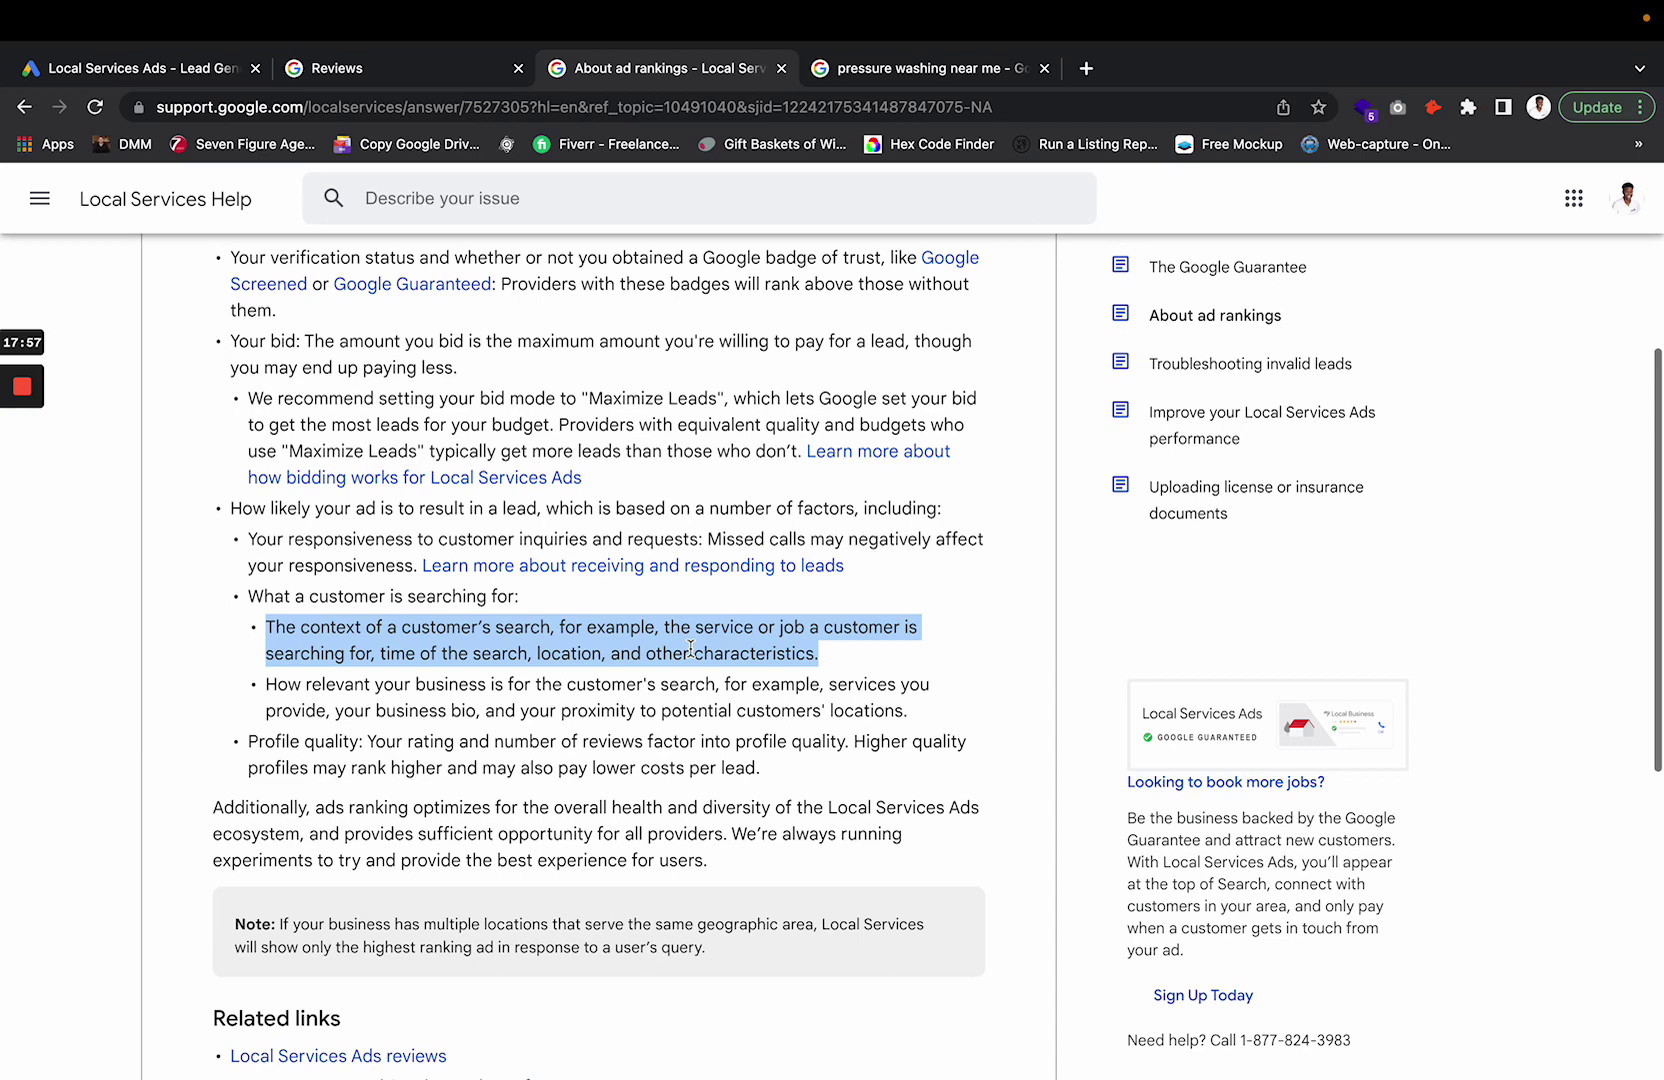
triple_click(463, 741)
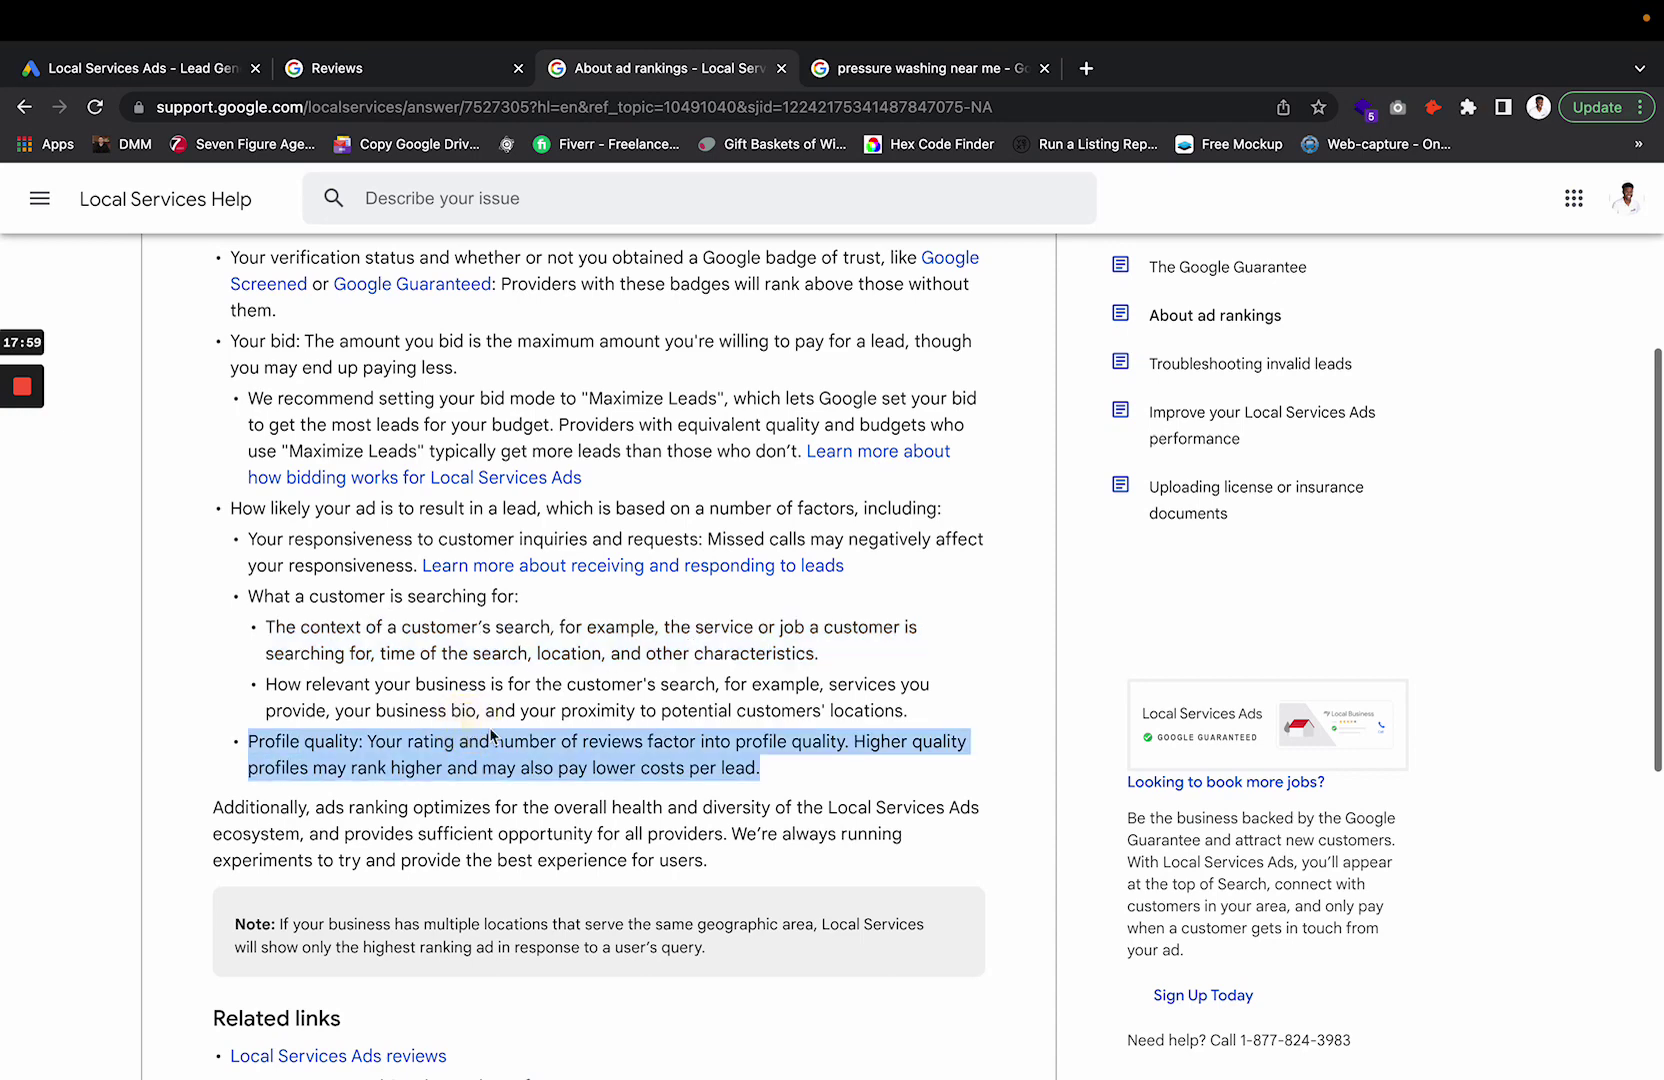